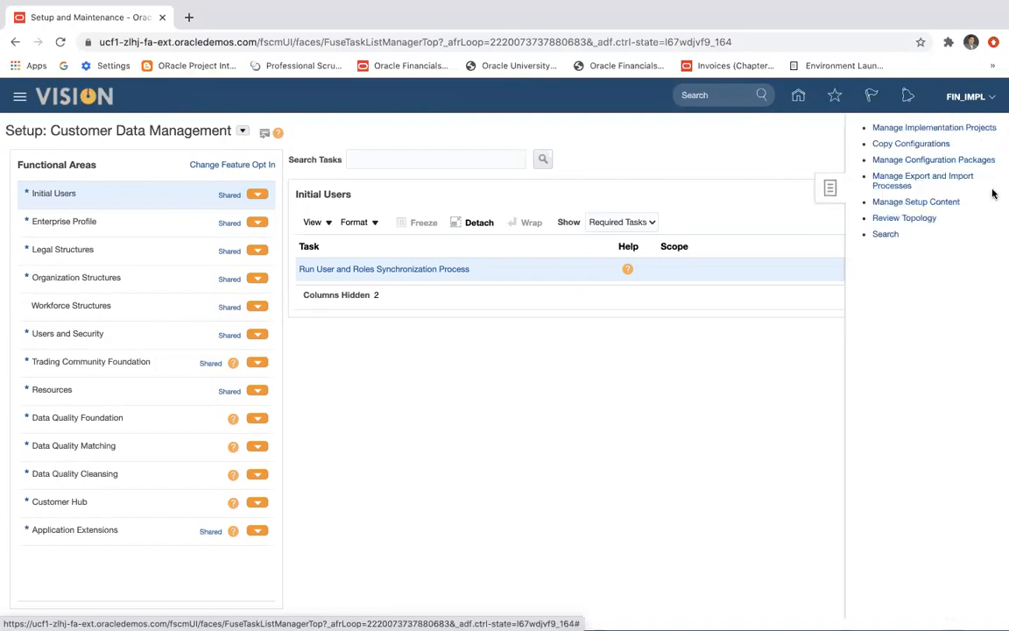
# Start a new implementation project named Vision Implementation Project-5 and continue to the selection of offerings.
pyautogui.click(945, 128)
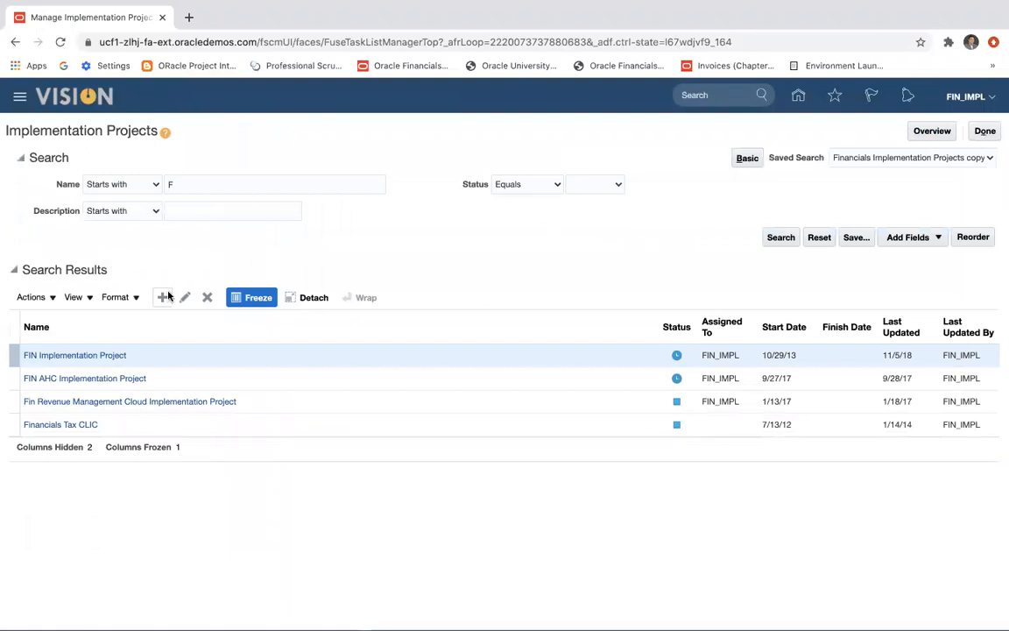
pyautogui.click(163, 298)
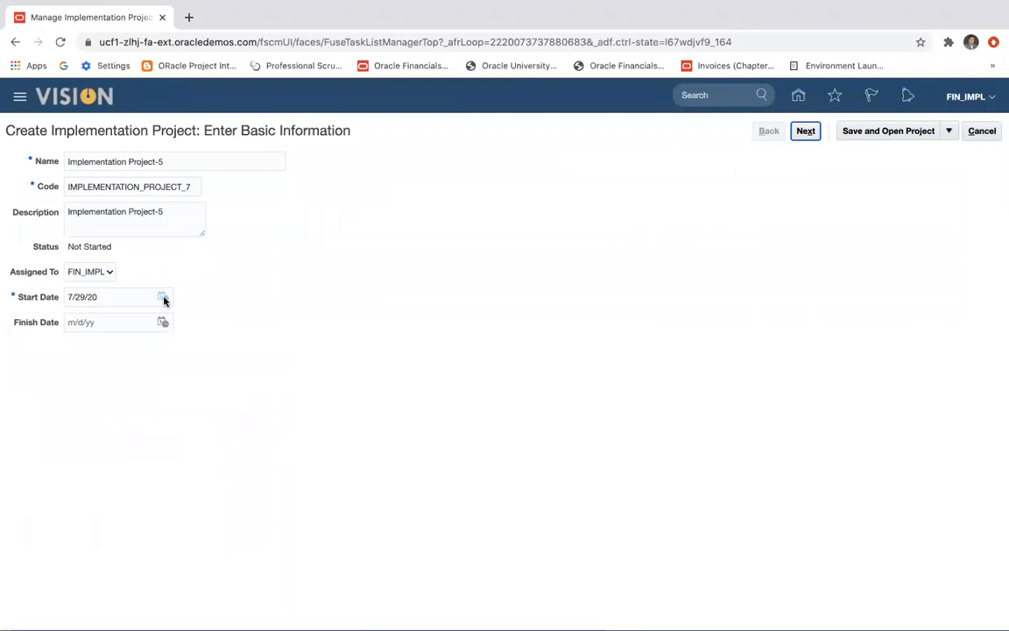
pyautogui.click(68, 161)
pyautogui.write('Vis')
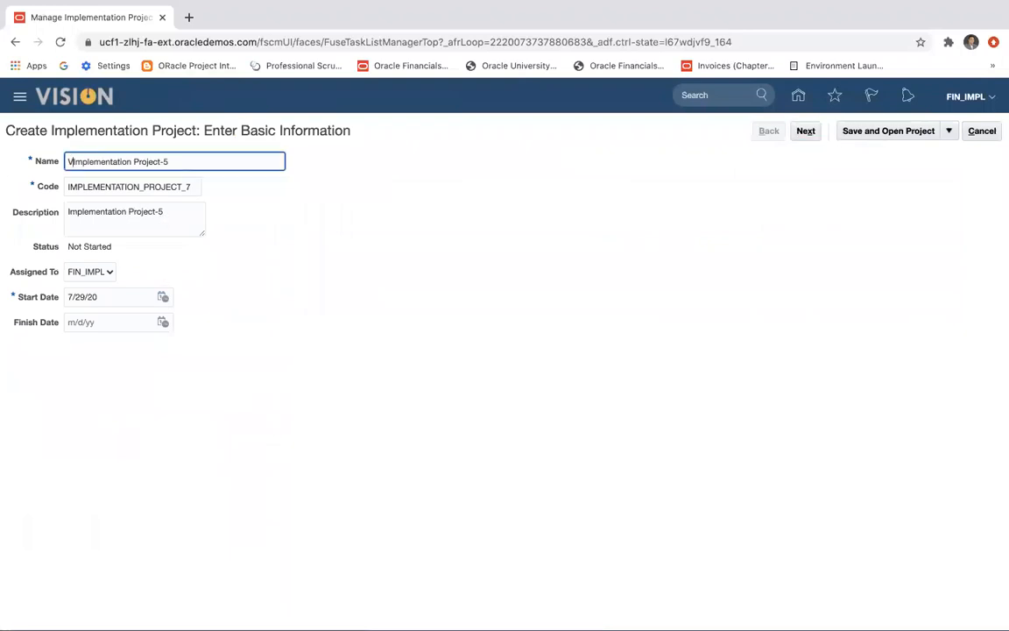
pyautogui.press('BackSpace')
pyautogui.press('BackSpace')
pyautogui.write('ision')
pyautogui.click(80, 201)
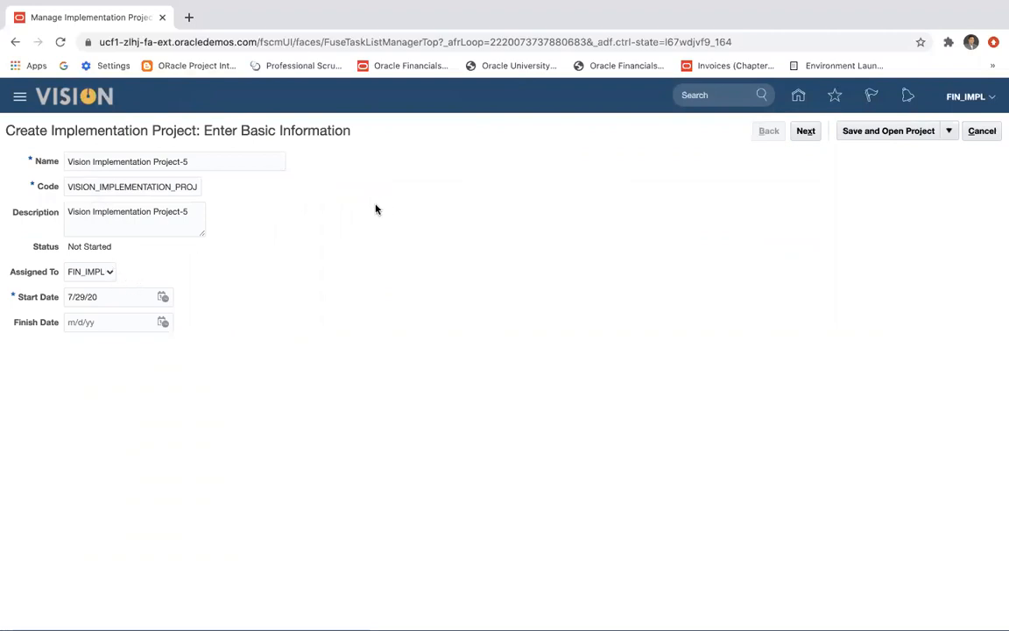
pyautogui.click(806, 132)
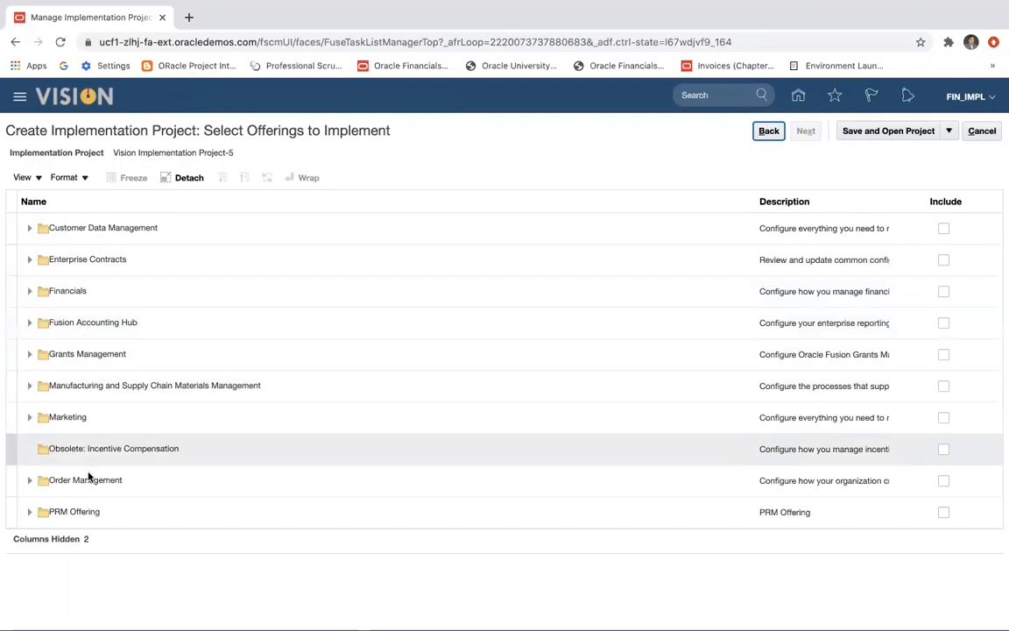
# Include the Financials offering in the implementation project, then save and open the project.
pyautogui.scroll(-5, 88, 483)
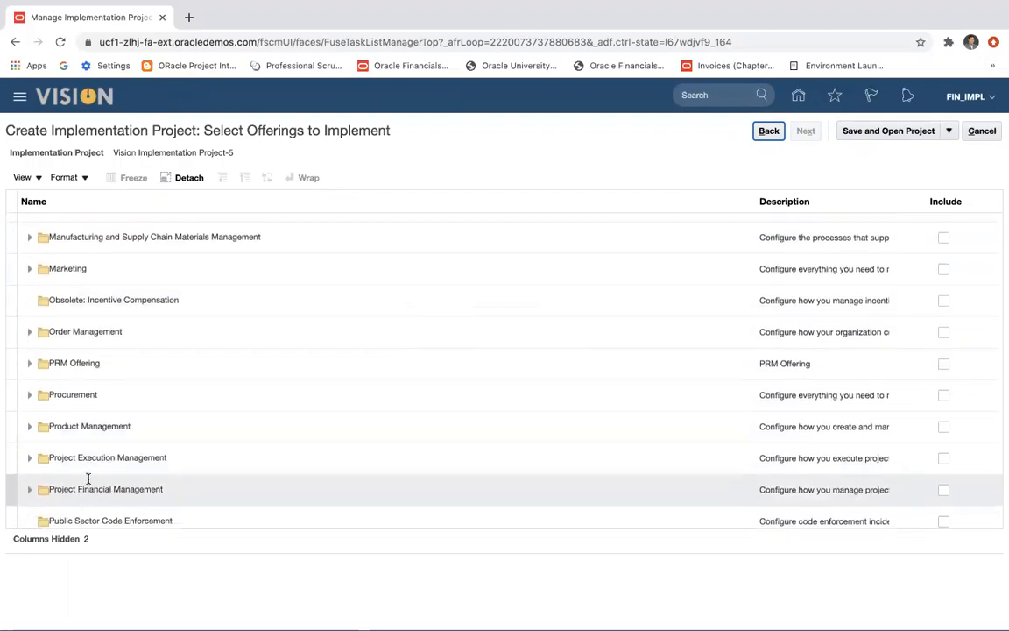
pyautogui.scroll(-5, 89, 483)
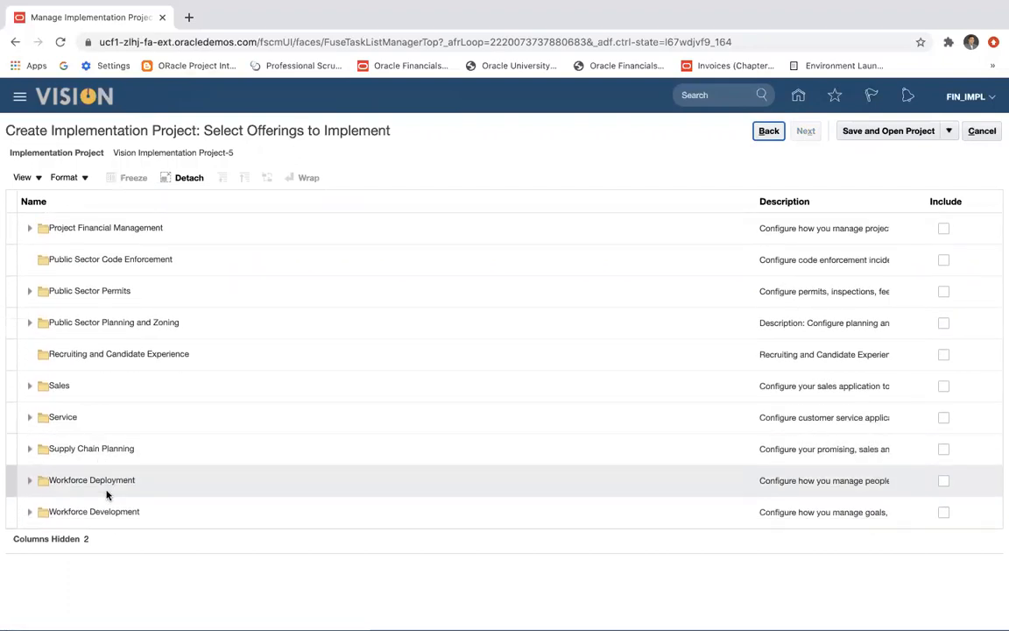
pyautogui.scroll(5, 182, 414)
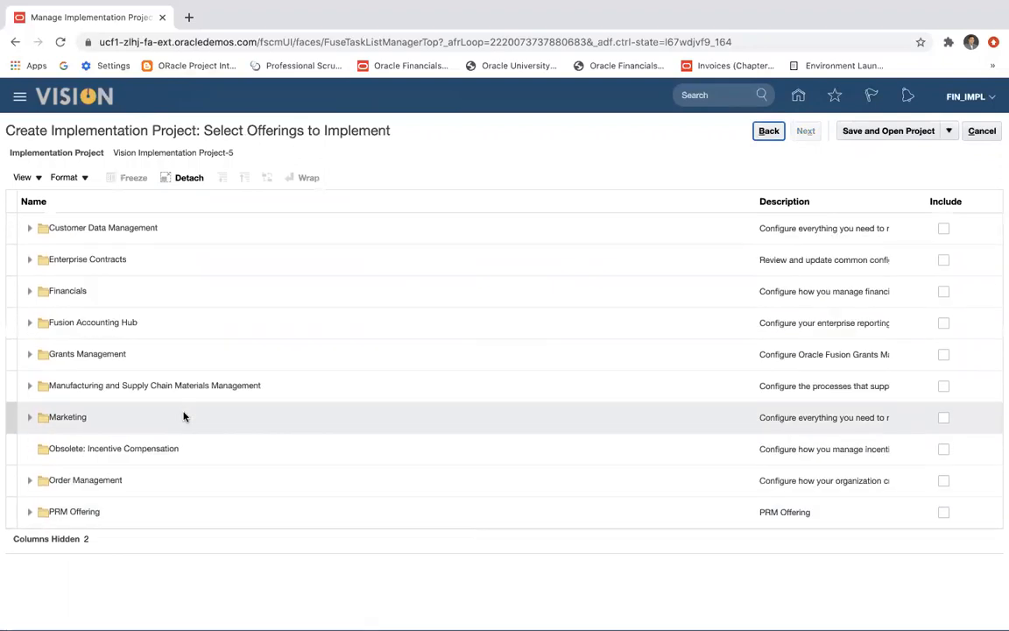
pyautogui.click(944, 291)
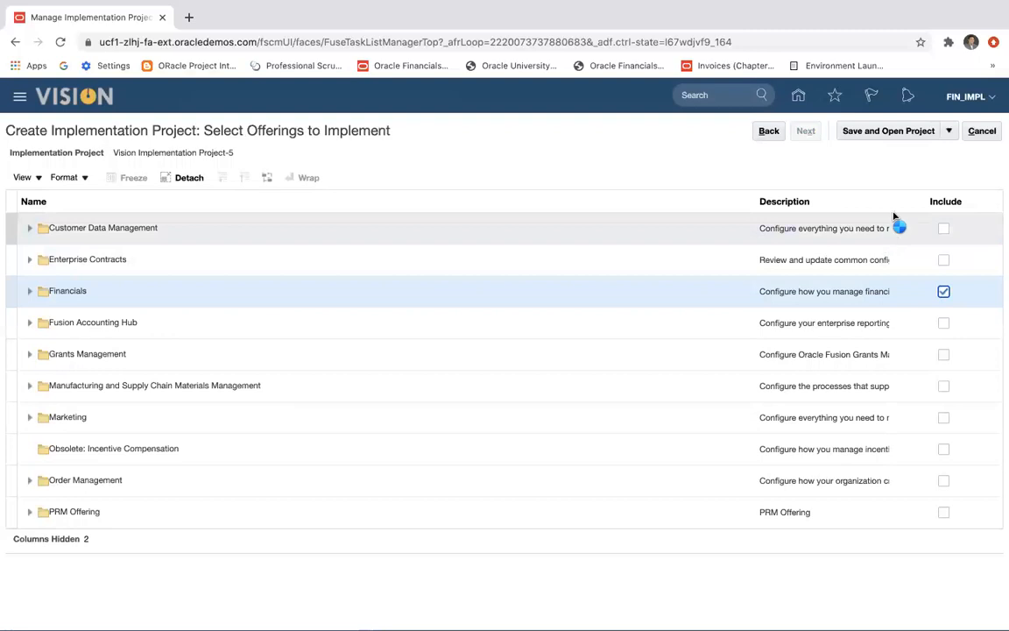
pyautogui.click(917, 134)
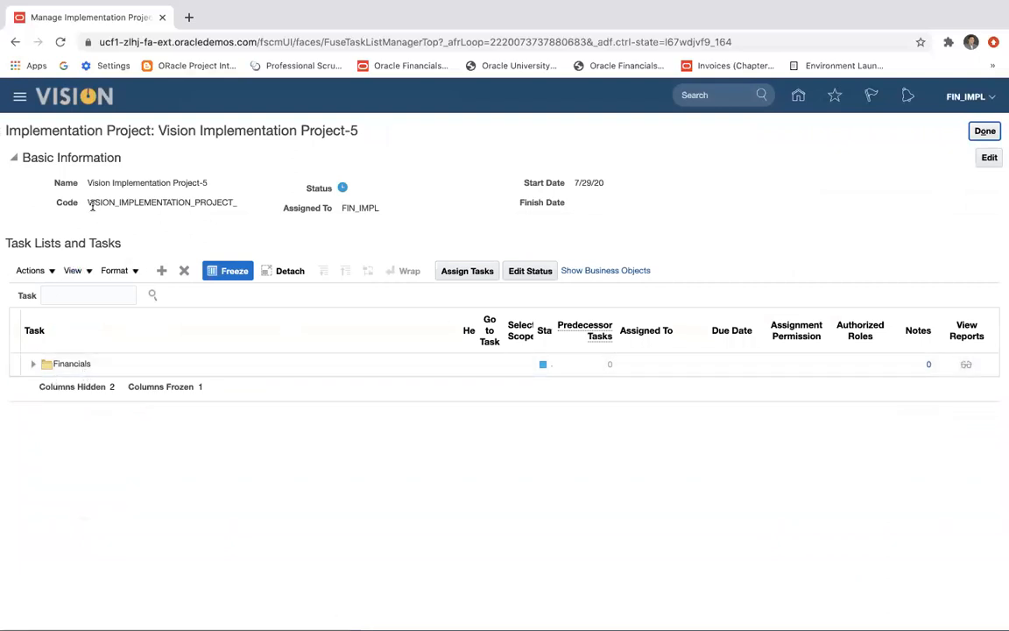
# Expand the project's Financials task list, then close the project and return to the setup page.
pyautogui.click(33, 364)
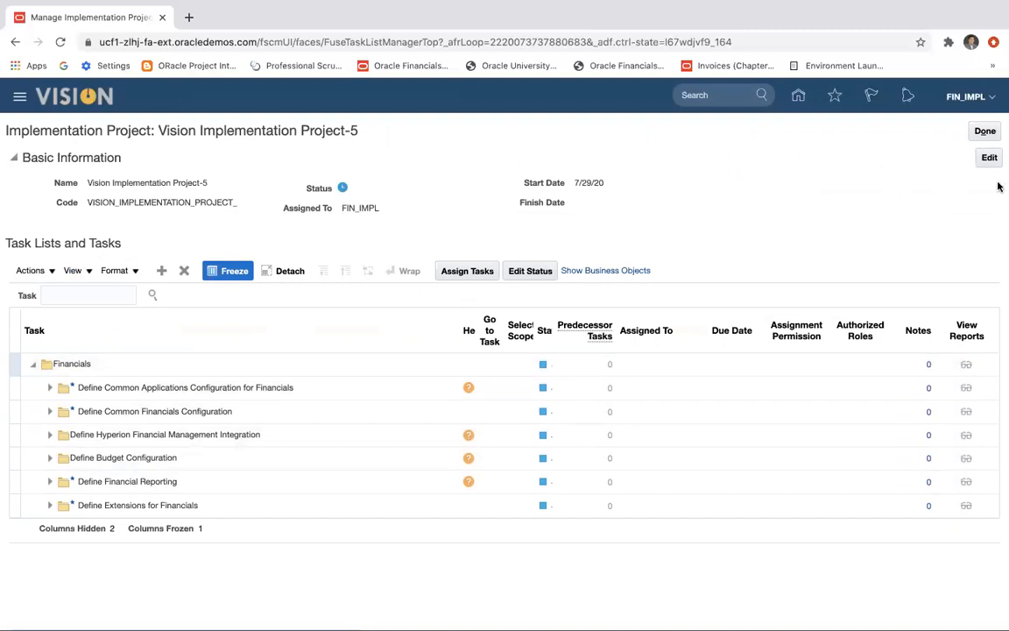
pyautogui.click(985, 132)
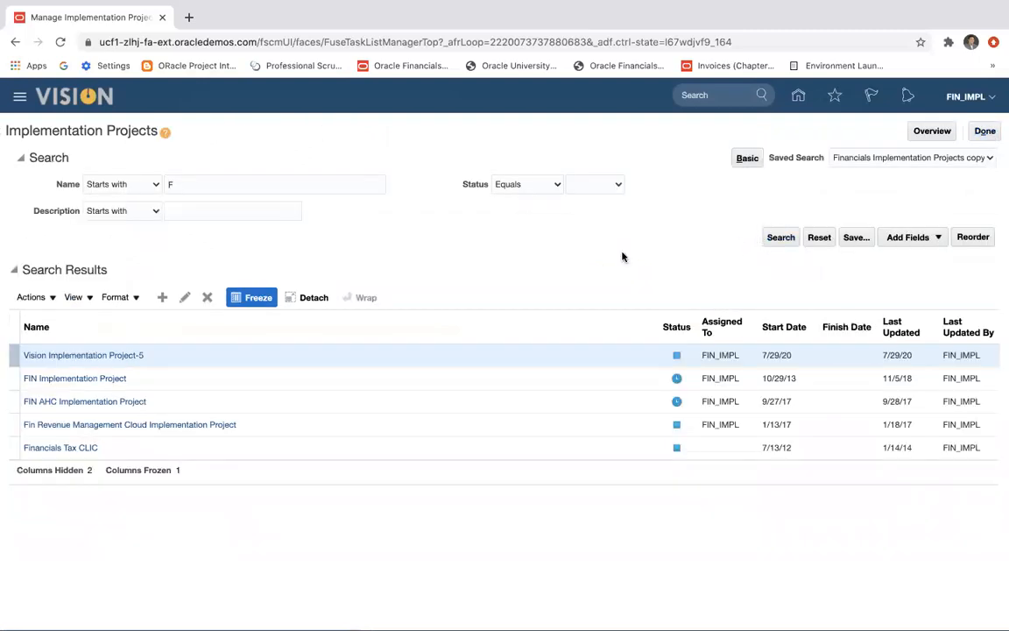
pyautogui.click(984, 131)
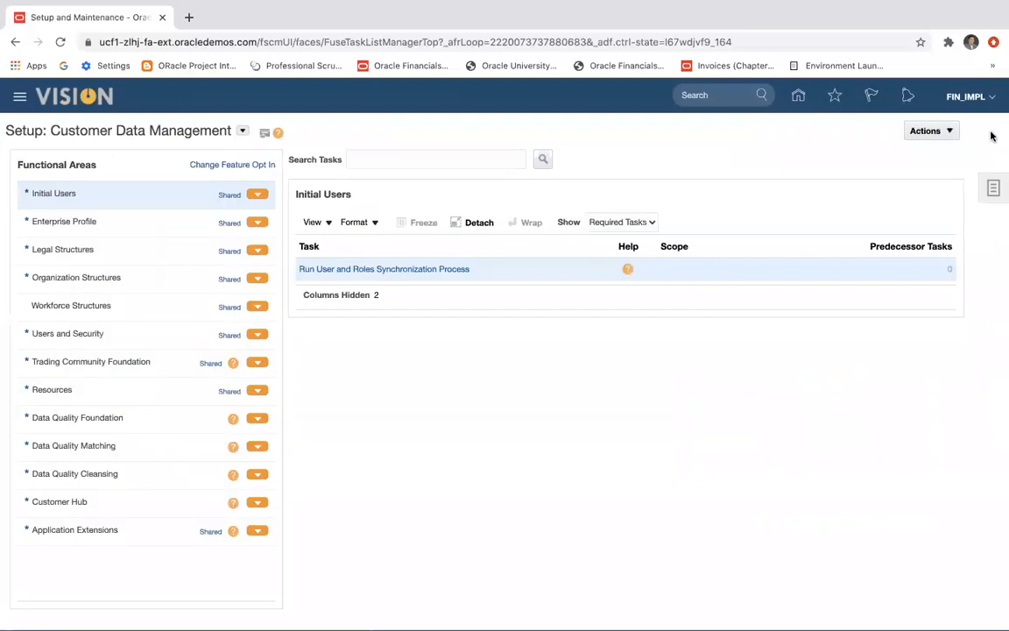
# Switch the setup offering to Financials and show the General Ledger functional area's tasks.
pyautogui.click(242, 131)
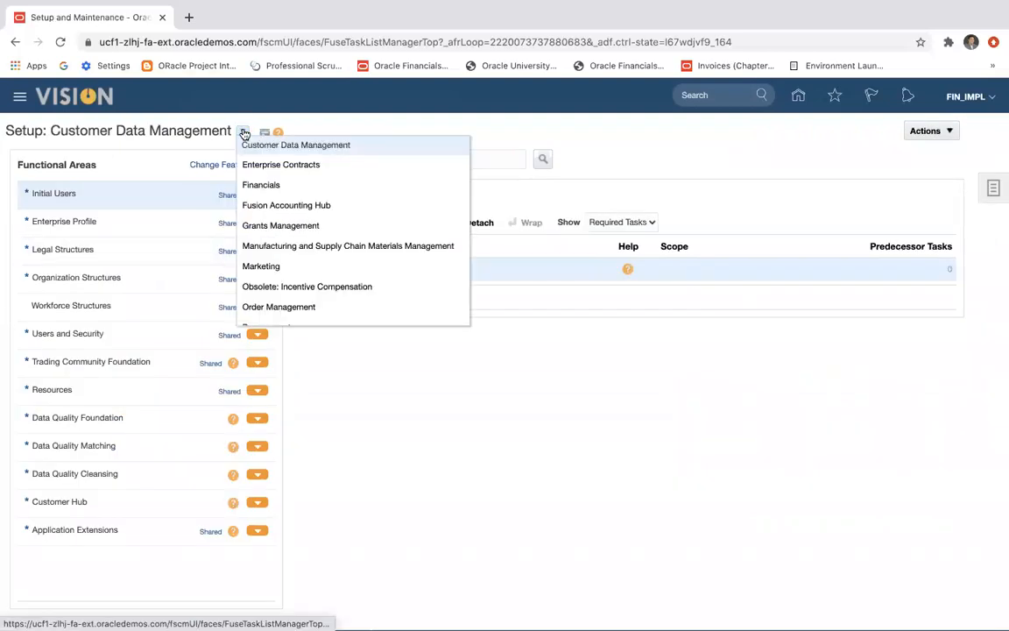
pyautogui.click(263, 186)
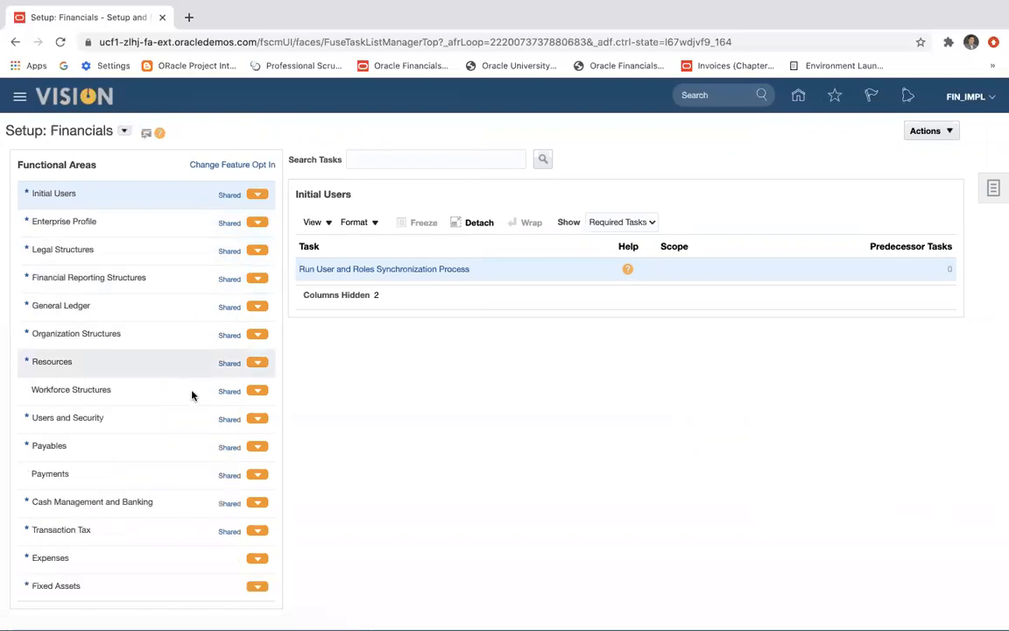
pyautogui.click(256, 306)
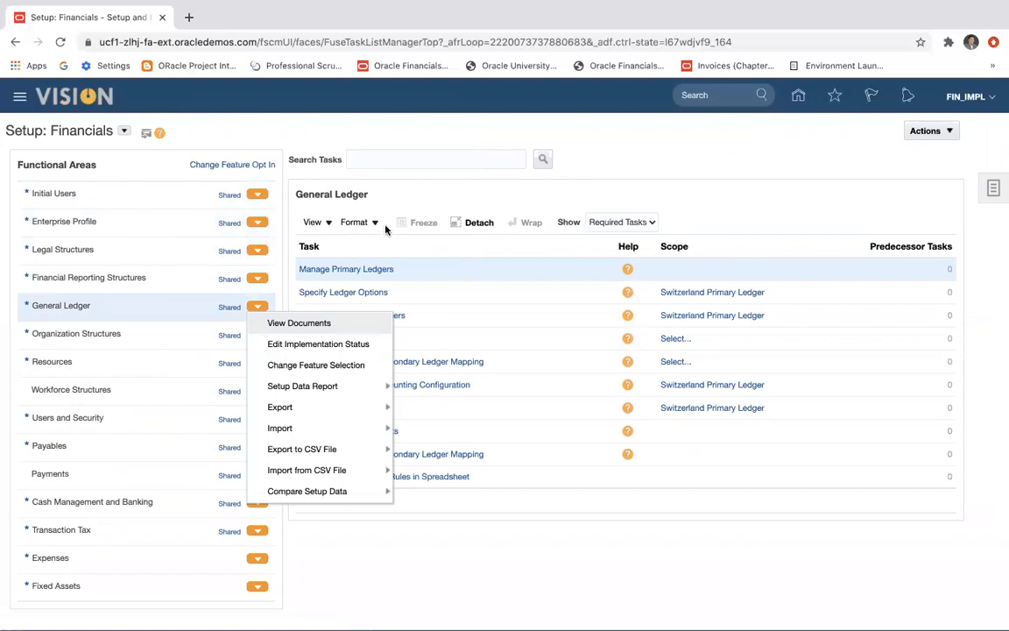
# Search the setup tasks for "Establish Enterprise" and open the Establish Enterprise Structures task.
pyautogui.click(386, 158)
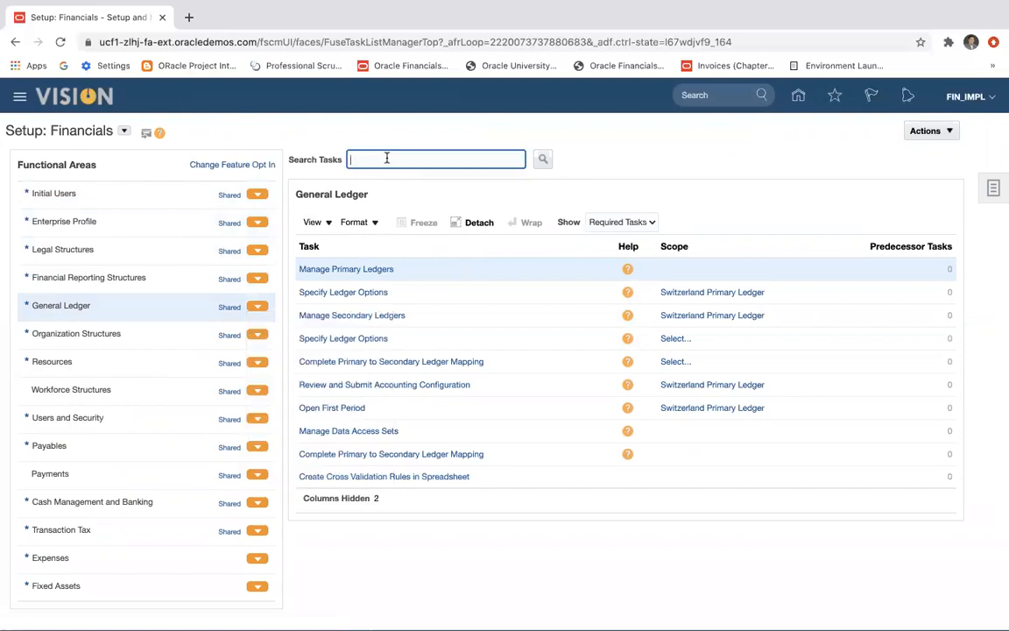
pyautogui.write('Establish Enterprise')
pyautogui.click(543, 160)
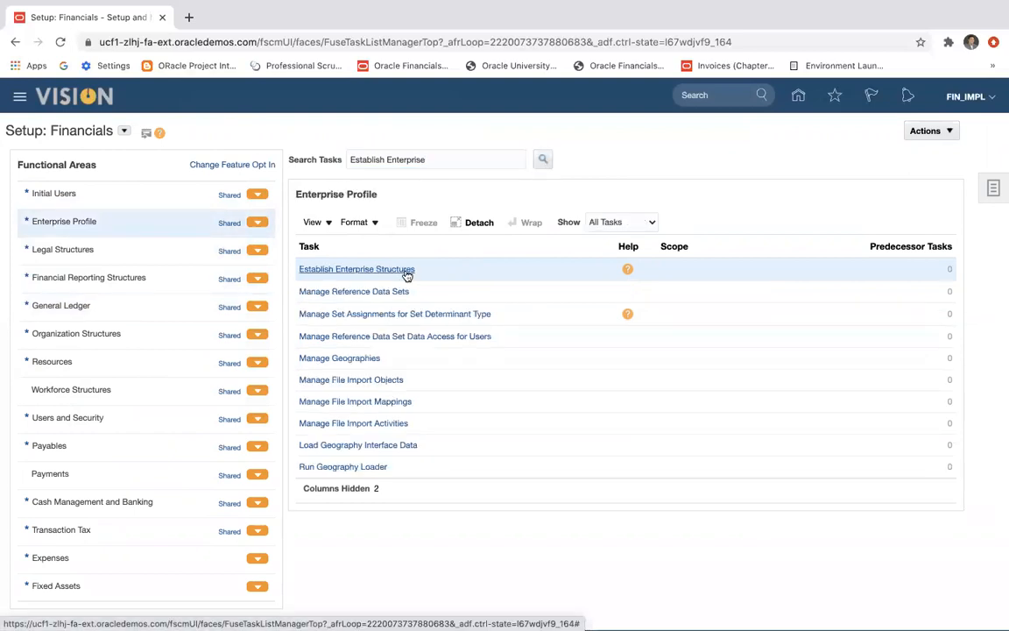
pyautogui.click(388, 271)
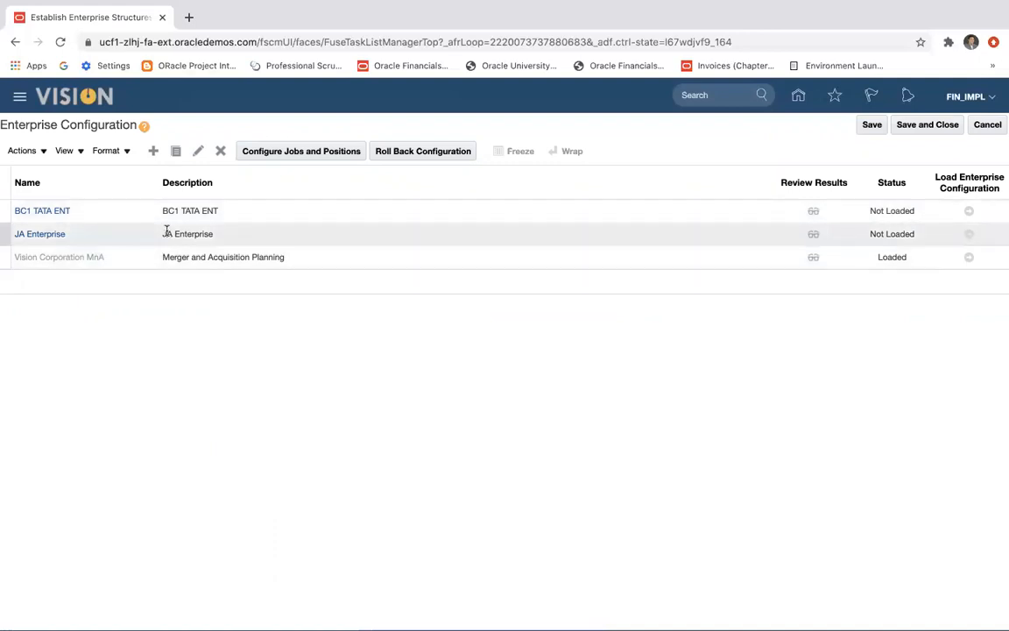
# Create an enterprise configuration named Vision Enterprise, reusing the name as its description.
pyautogui.click(154, 153)
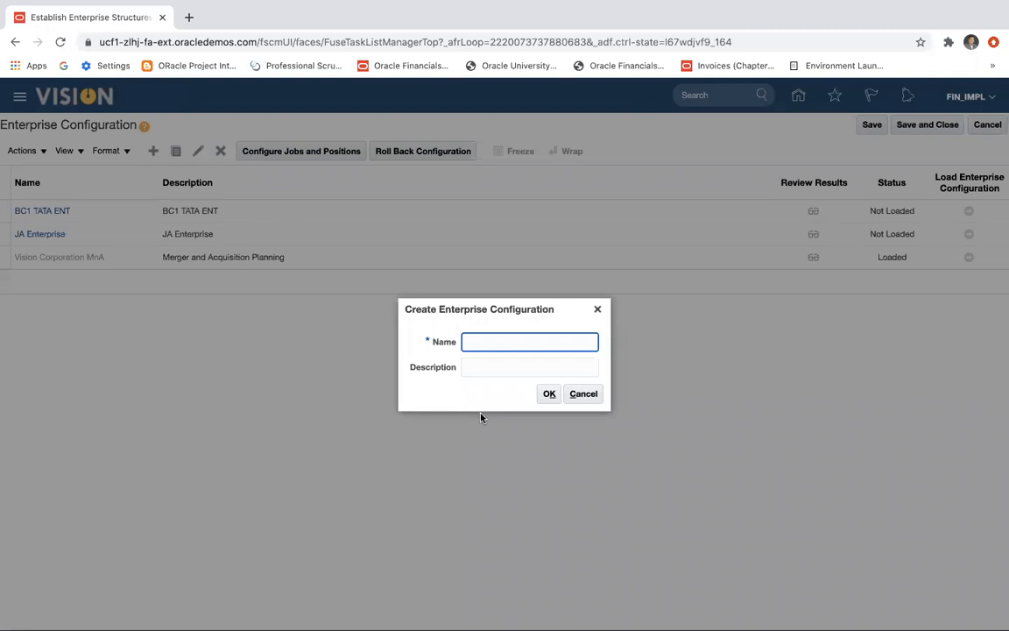
pyautogui.write('Vision Enterprise')
pyautogui.click(494, 367)
pyautogui.moveTo(530, 342); pyautogui.dragTo(431, 341)
pyautogui.press('super+c')
pyautogui.click(480, 370)
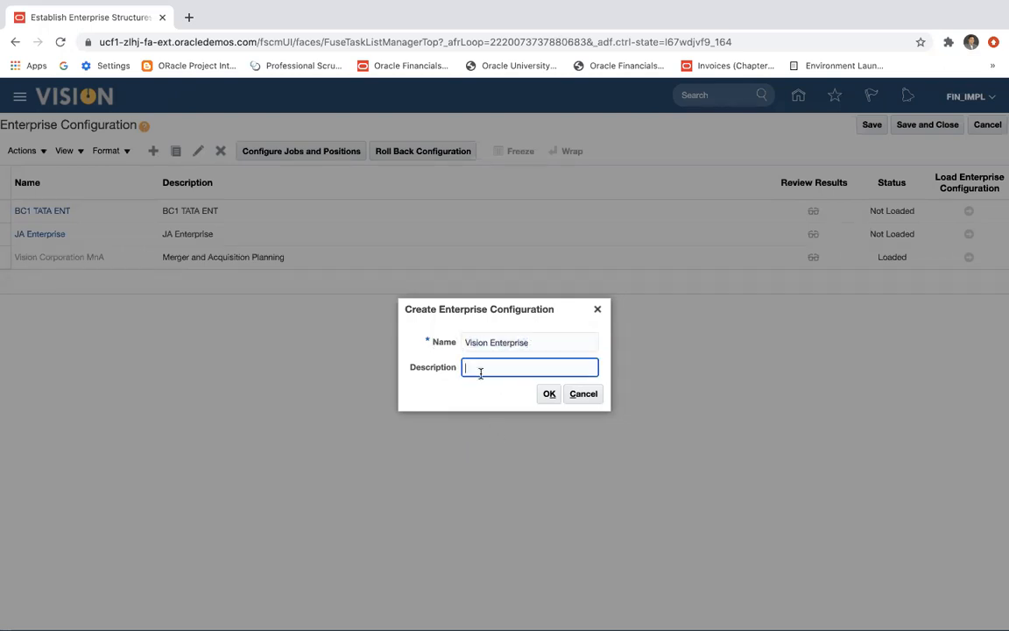
pyautogui.press('super+v')
pyautogui.click(549, 394)
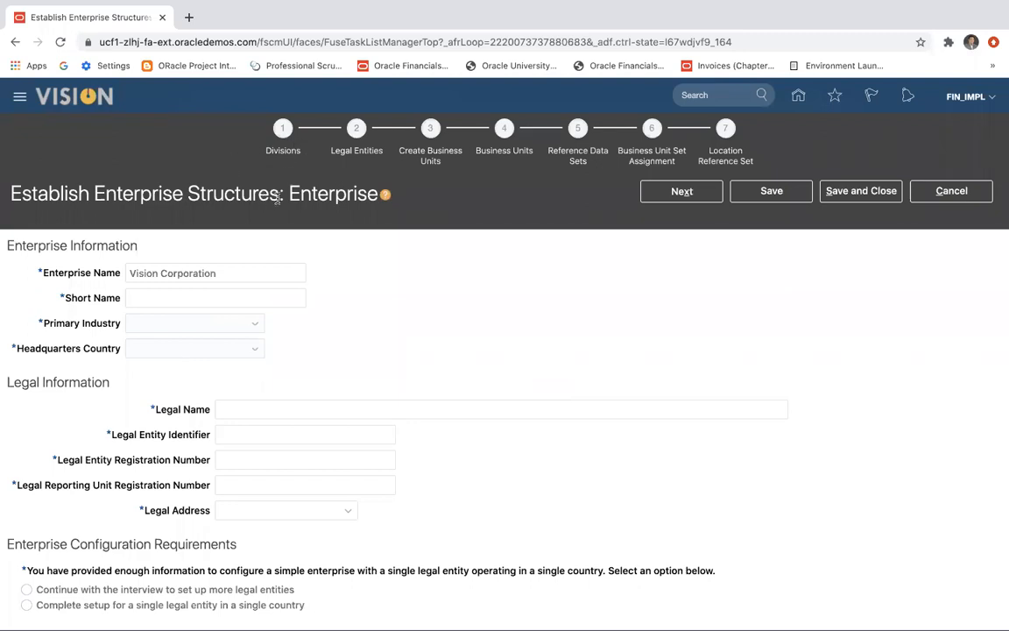
# Set the enterprise's short name to VC and its primary industry to Educational Services.
pyautogui.scroll(-1, 85, 298)
pyautogui.scroll(1, 85, 299)
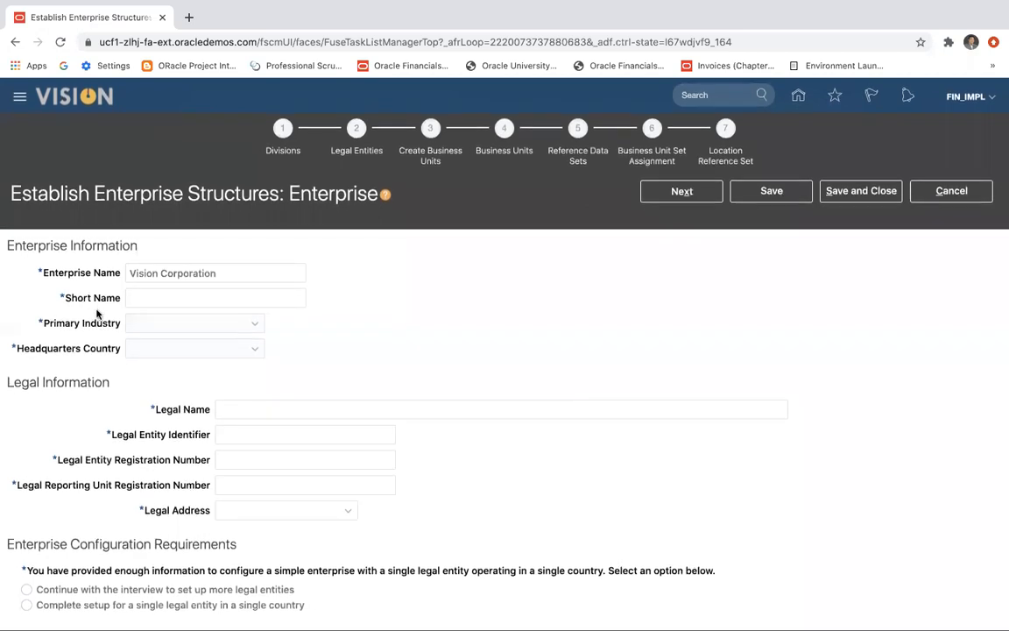
pyautogui.click(187, 300)
pyautogui.write('VC')
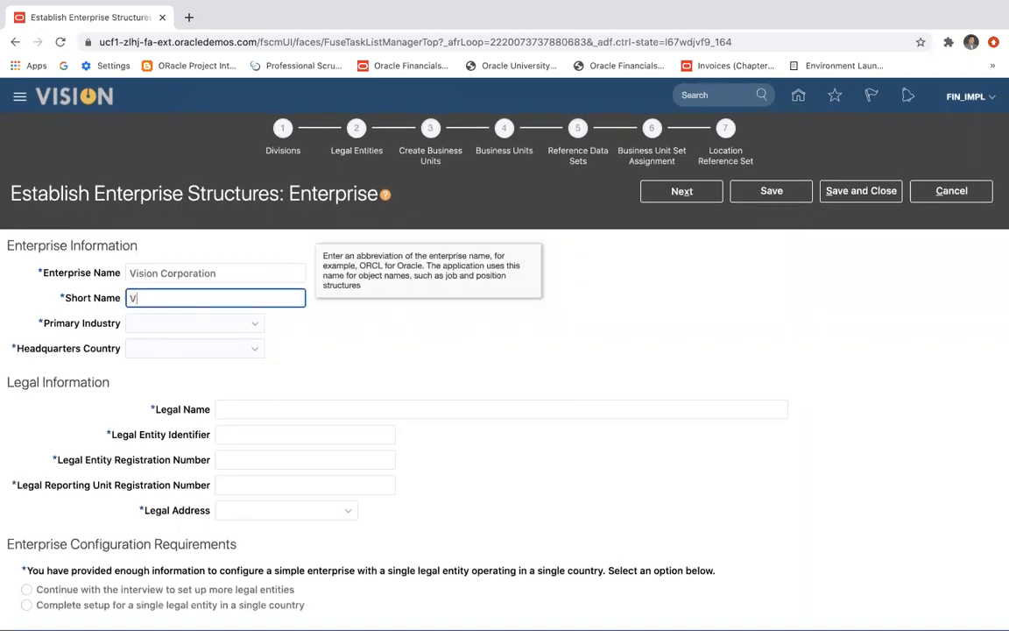
pyautogui.click(185, 327)
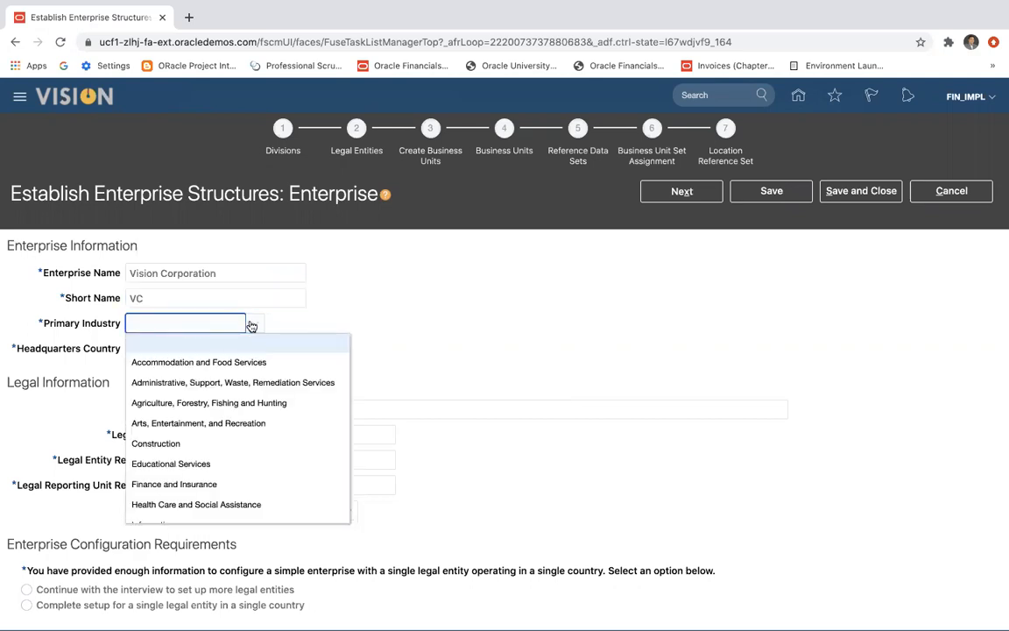
pyautogui.scroll(-1, 234, 424)
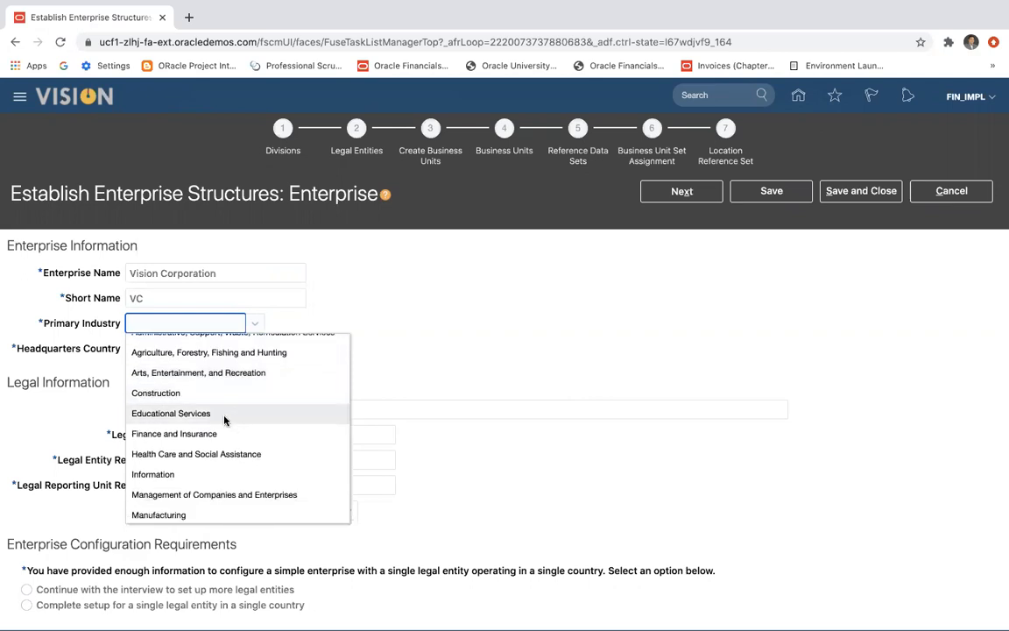
pyautogui.click(224, 417)
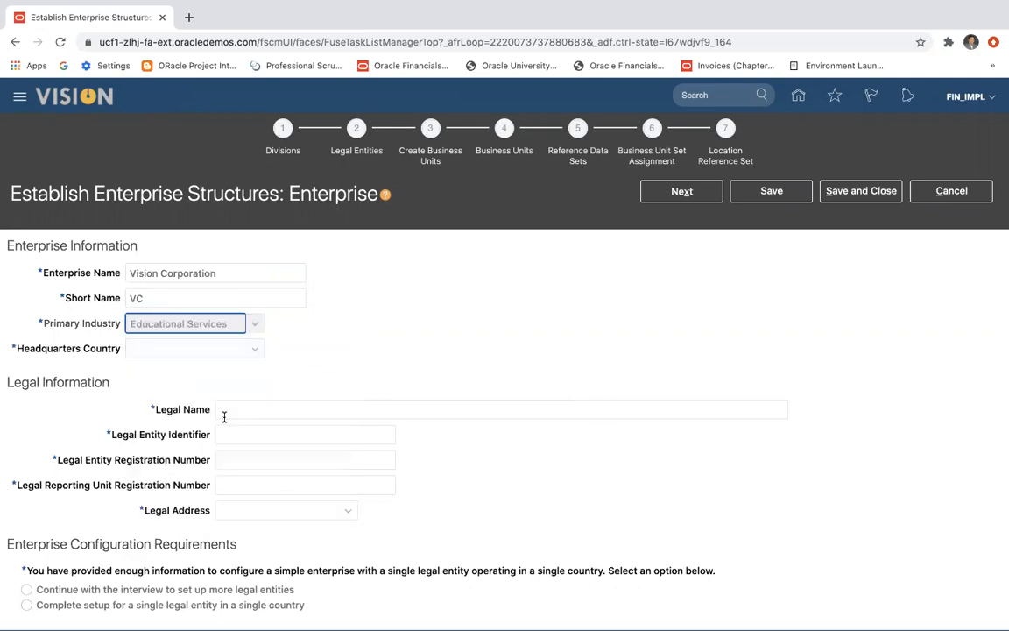
# Set the enterprise's headquarters country to United States.
pyautogui.click(254, 355)
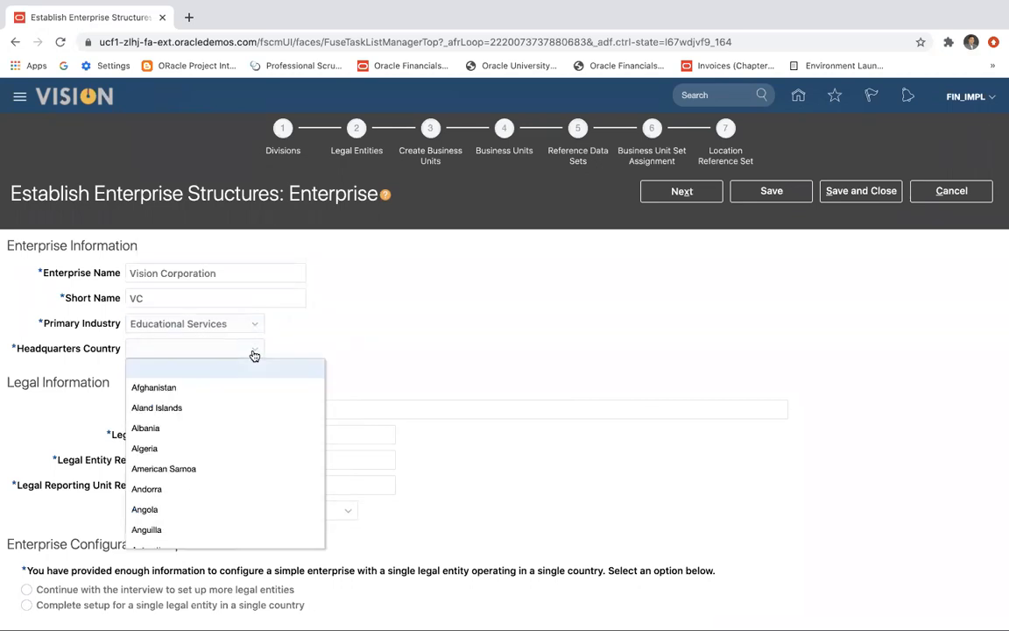
pyautogui.scroll(-5, 225, 421)
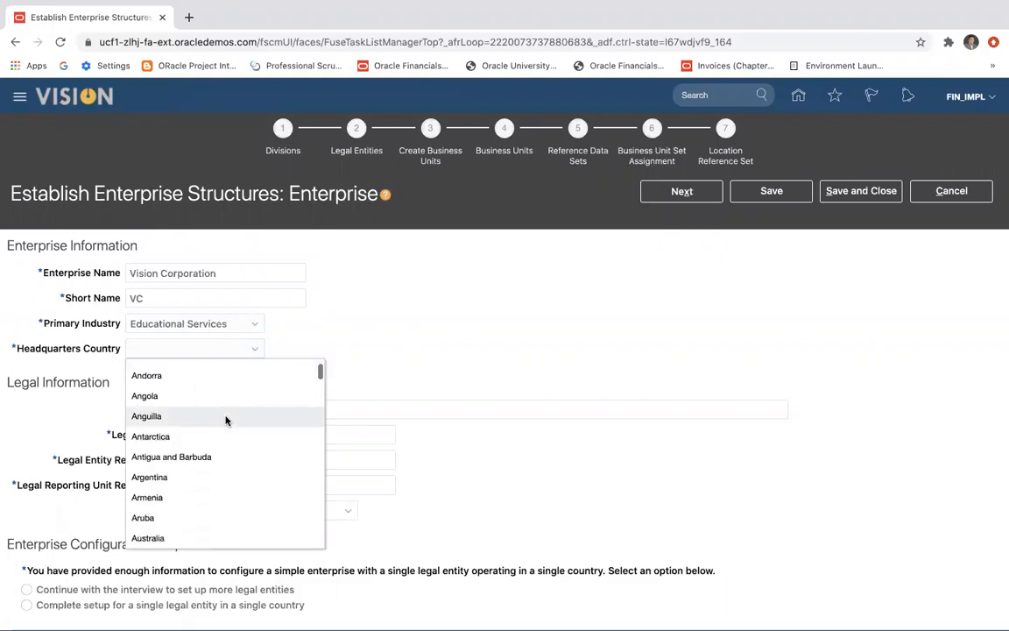
pyautogui.scroll(-8, 225, 421)
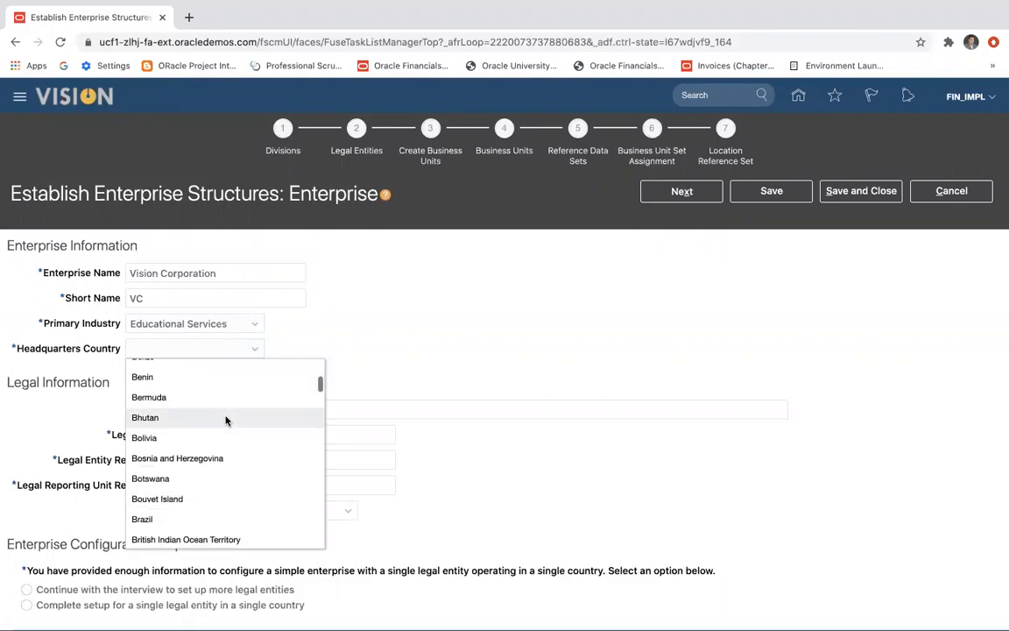
pyautogui.press('i')
pyautogui.press('n')
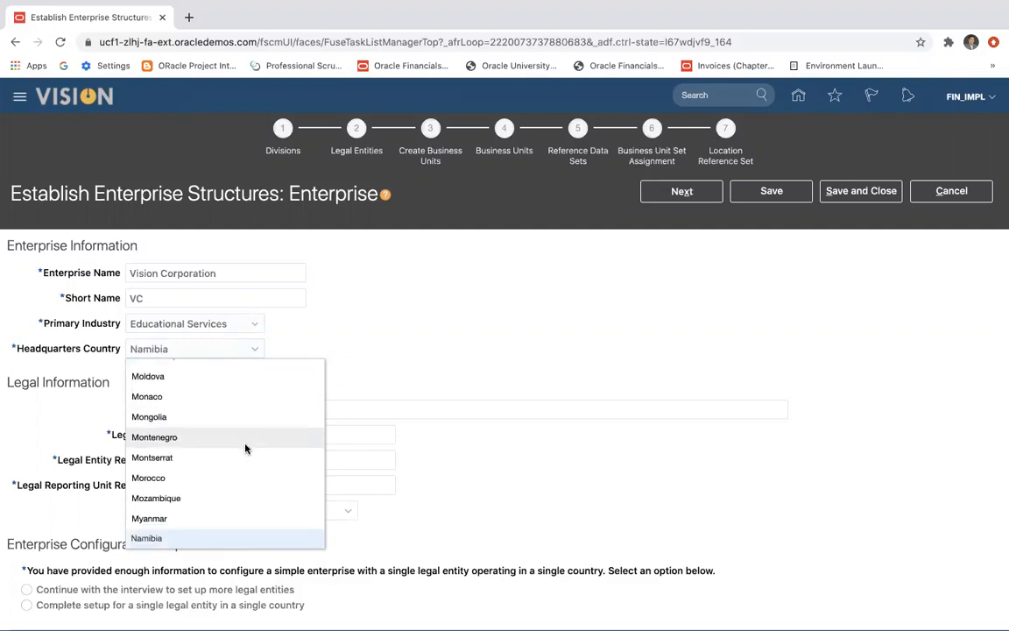
pyautogui.scroll(-12, 231, 501)
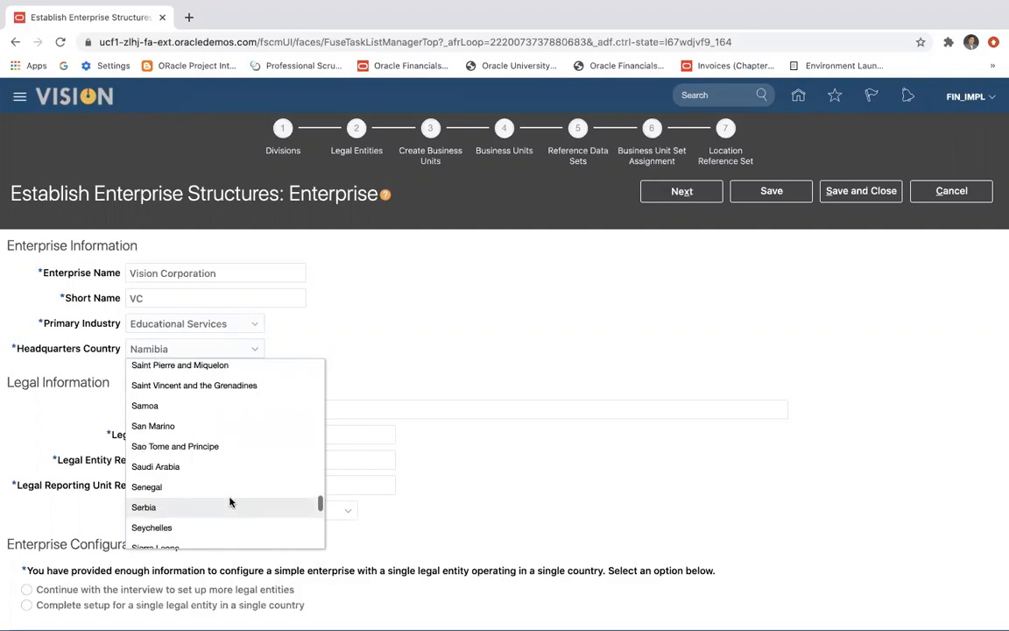
pyautogui.scroll(-8, 230, 501)
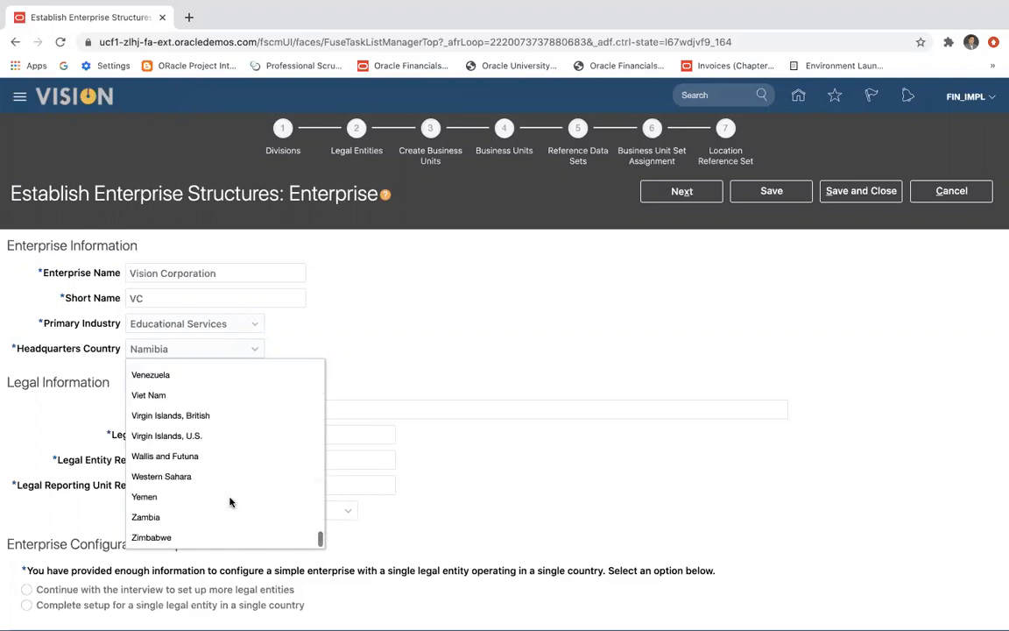
pyautogui.scroll(3, 231, 501)
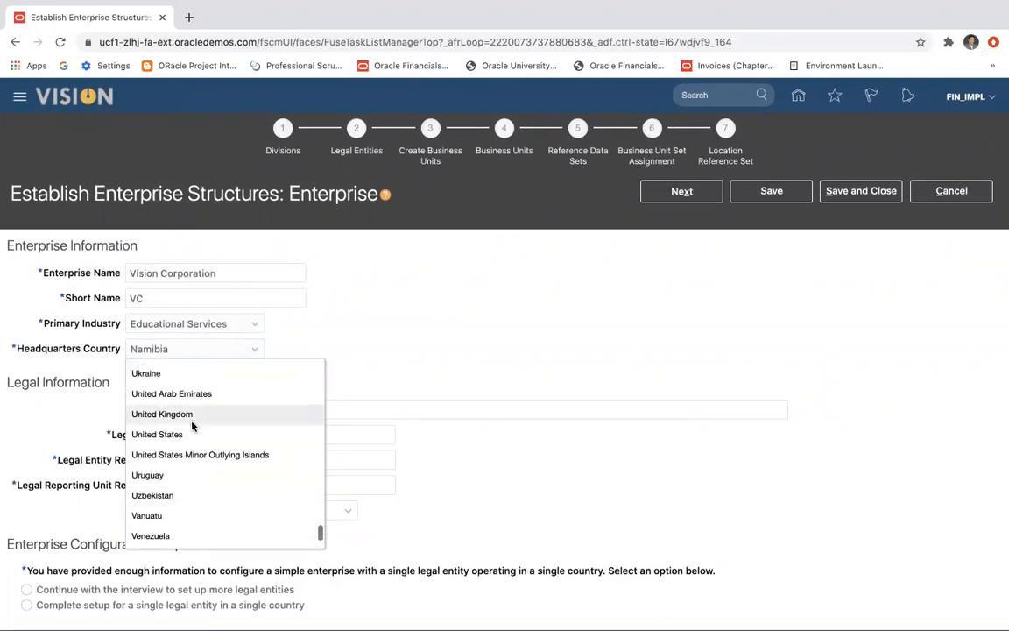
pyautogui.click(197, 434)
# Fill in the legal name and the legal entity identifier, both as Vision Corporation LE.
pyautogui.click(243, 409)
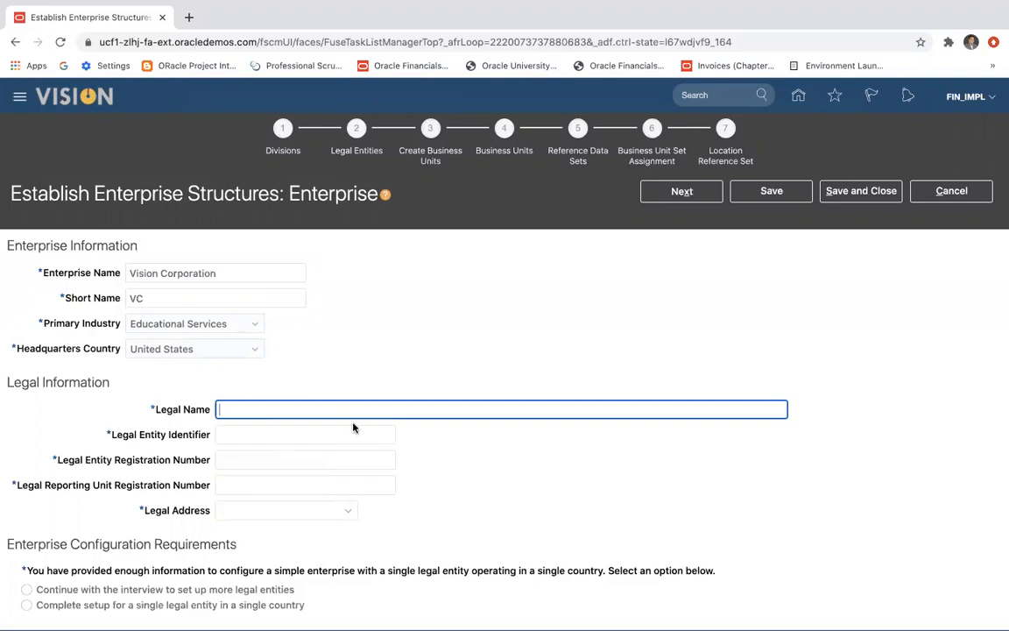
pyautogui.write('Vision Corporation')
pyautogui.press('Tab')
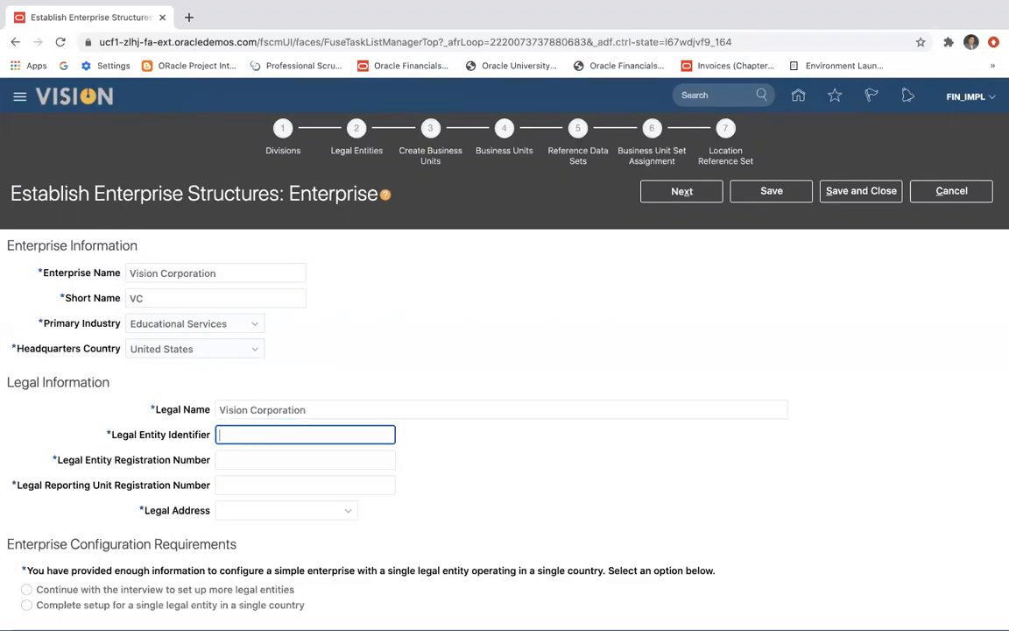
pyautogui.write('Vision Corporation')
pyautogui.click(304, 459)
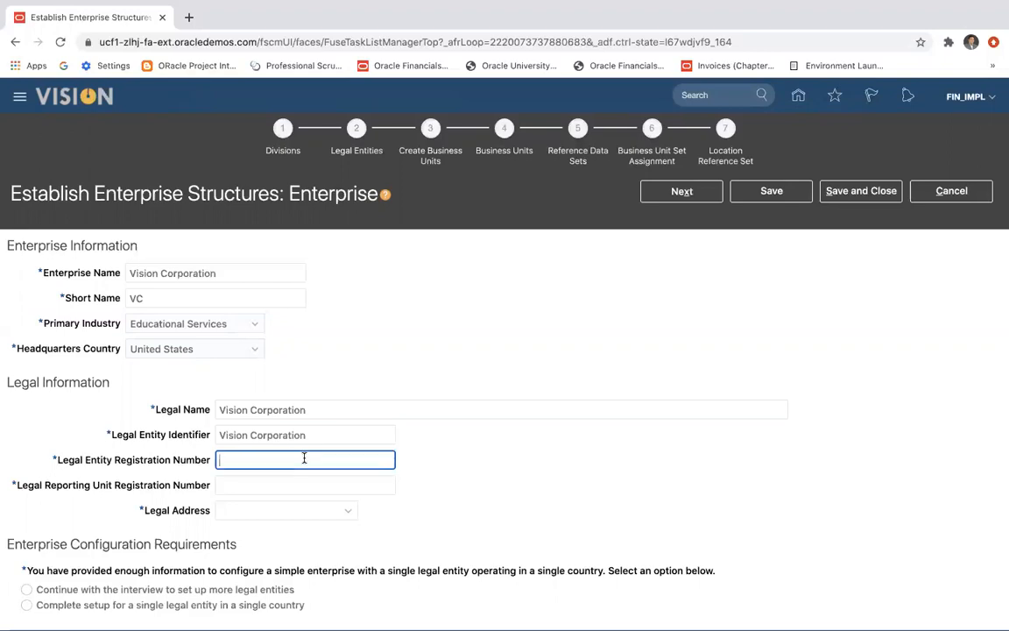
pyautogui.click(318, 410)
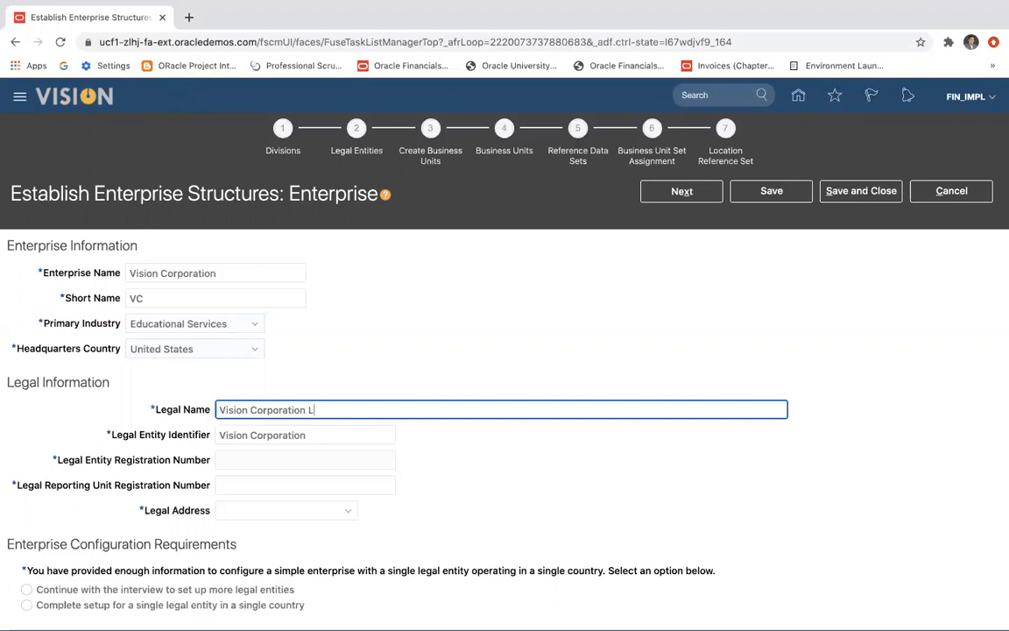
pyautogui.click(324, 431)
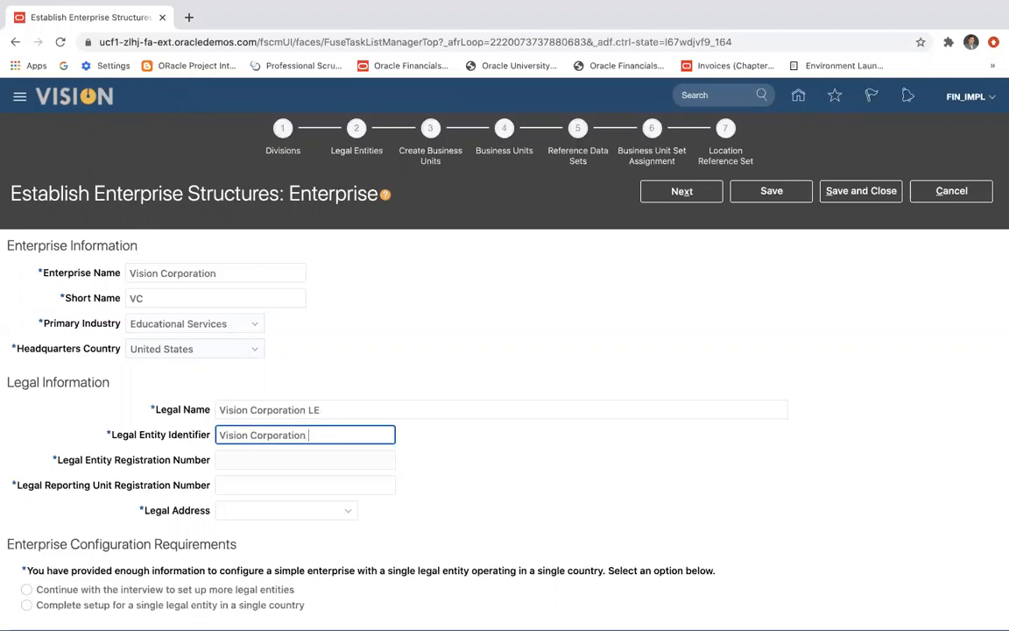
# Set the legal entity registration number to 12345 and the legal reporting unit registration number to 1234.
pyautogui.click(278, 460)
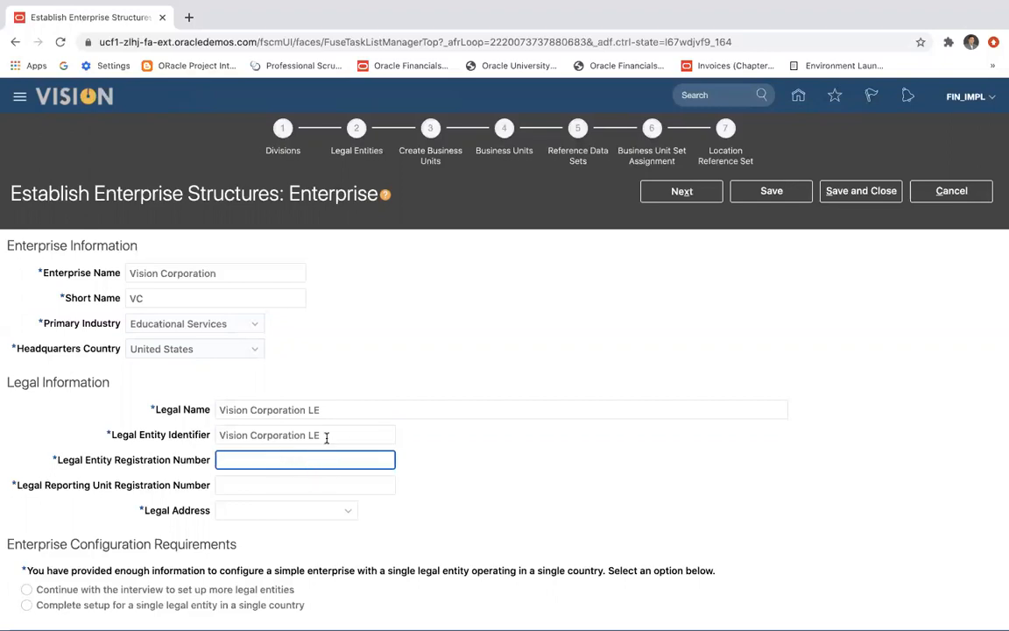
pyautogui.write('12345')
pyautogui.click(279, 486)
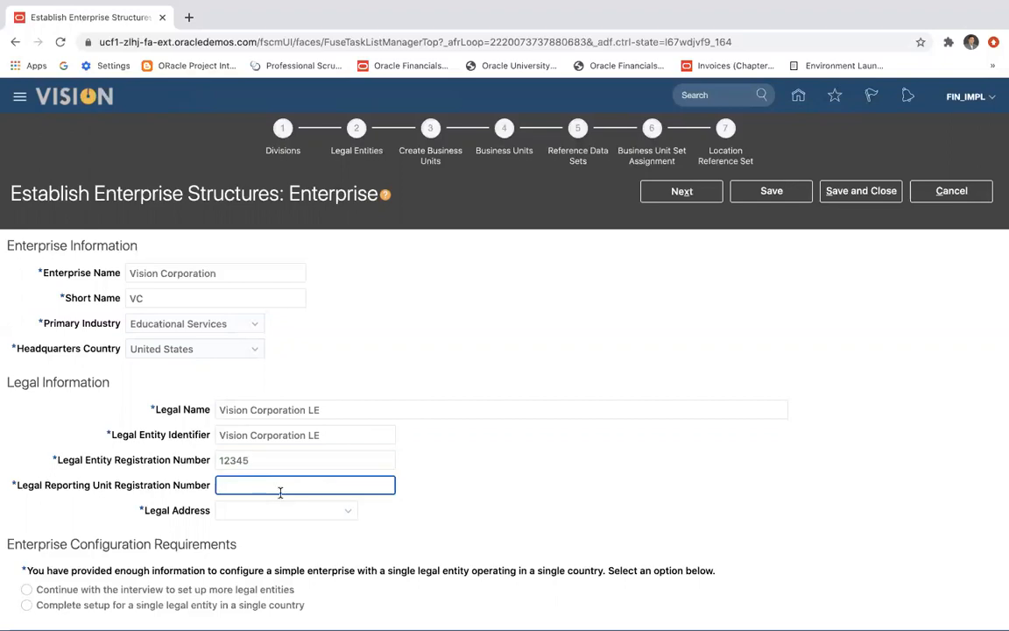
pyautogui.write('2')
pyautogui.press('BackSpace')
pyautogui.write('1234')
# Try to enter New York directly as the enterprise's legal address.
pyautogui.click(257, 516)
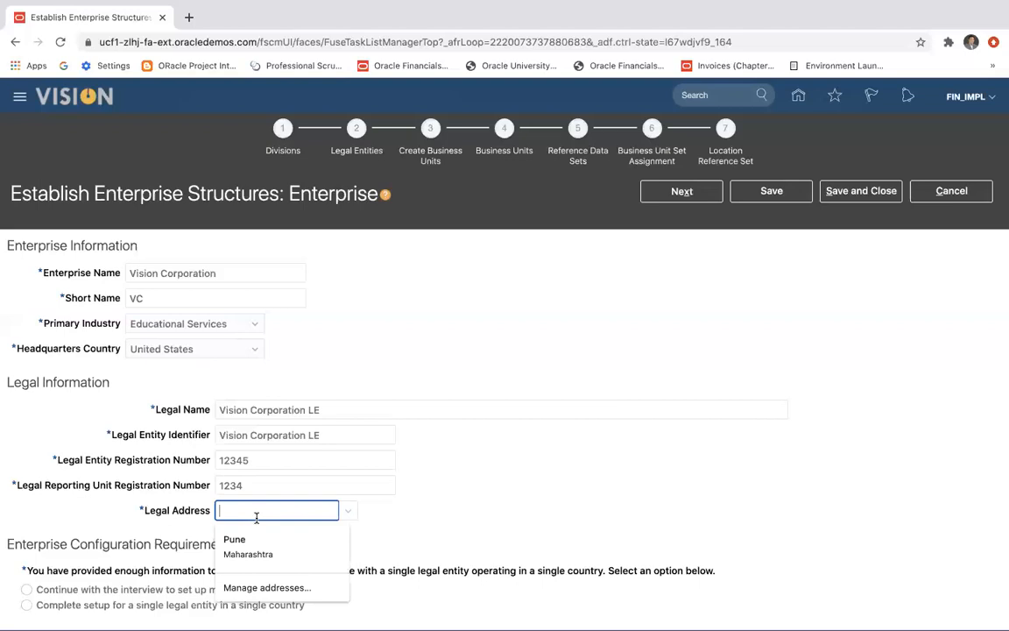
pyautogui.click(289, 586)
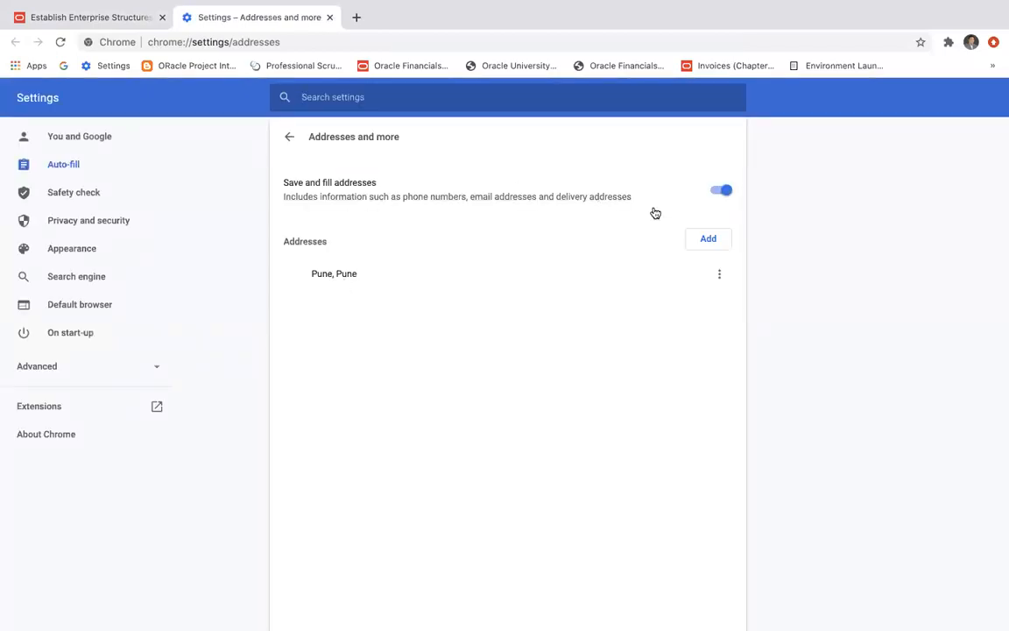
pyautogui.click(119, 22)
pyautogui.write('New York')
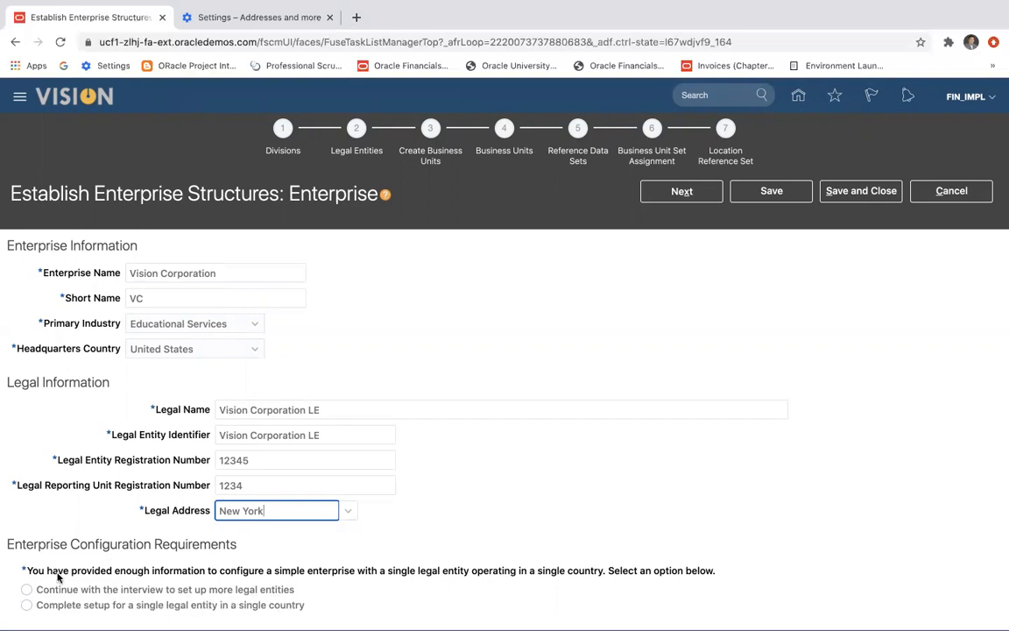
# Choose to continue with the interview to set up more legal entities and try to proceed to the next stage.
pyautogui.click(27, 593)
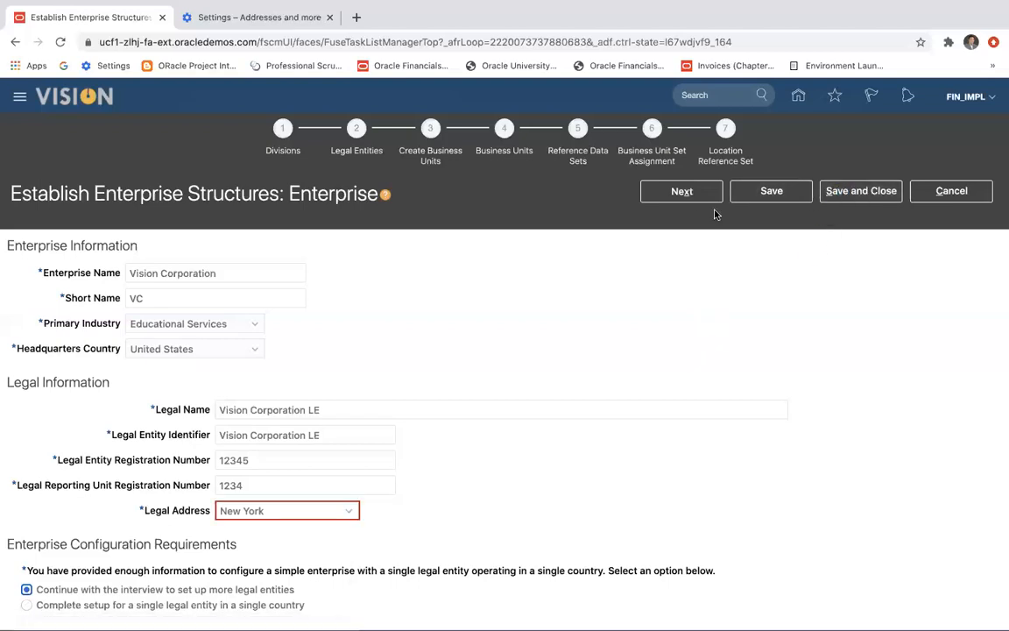
pyautogui.click(687, 198)
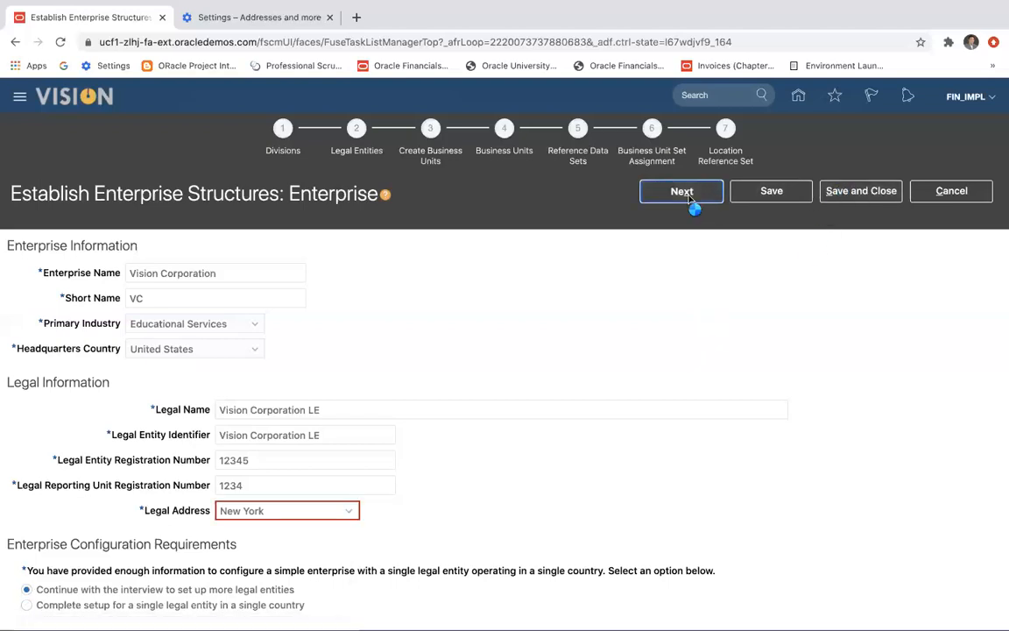
# Create a location named New York for the legal address and proceed to the Divisions stage.
pyautogui.click(347, 515)
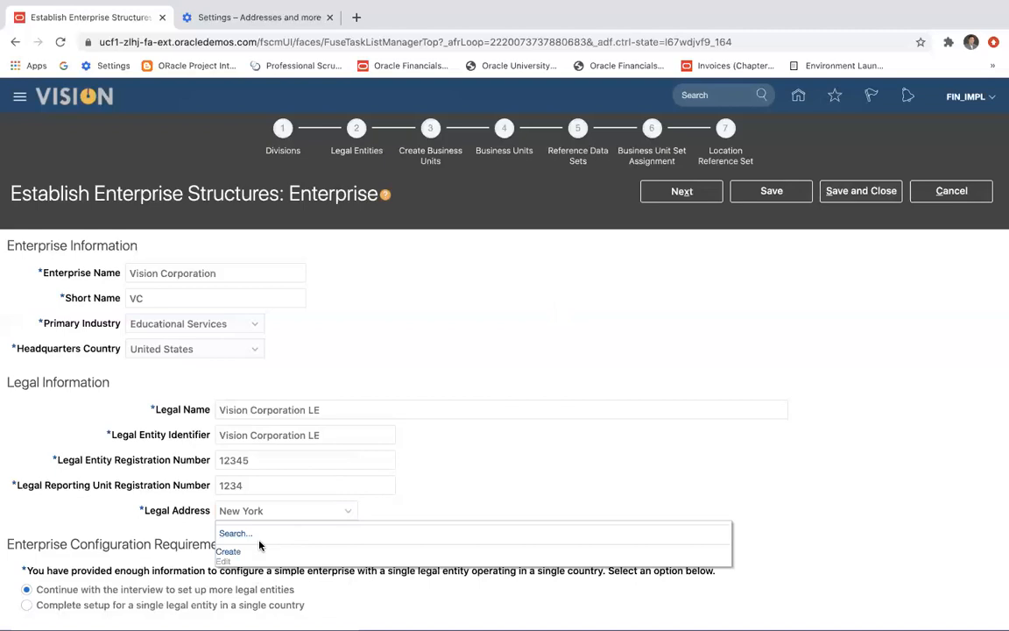
pyautogui.click(230, 554)
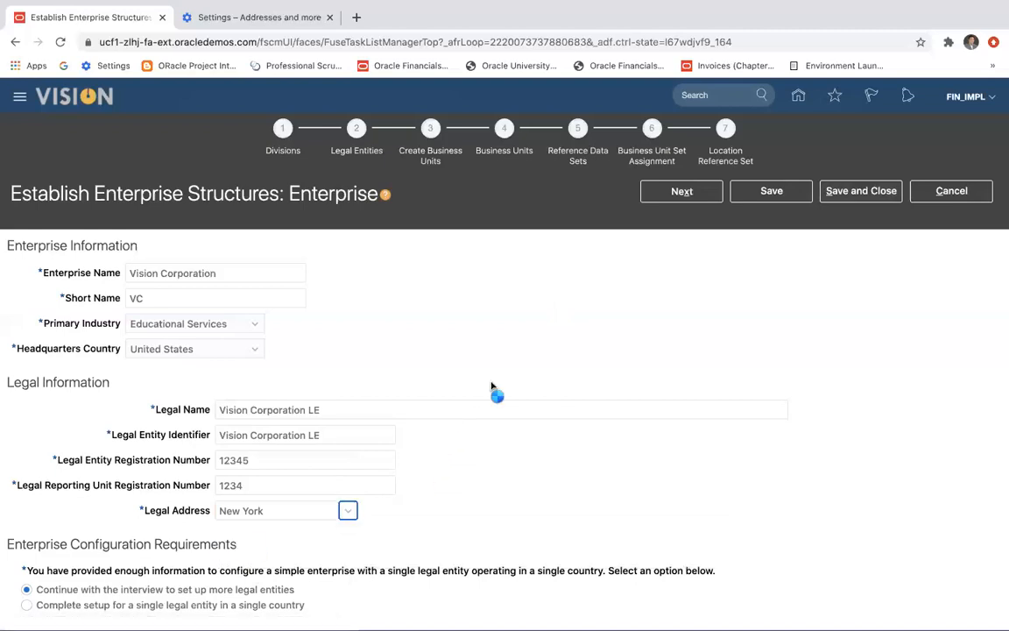
pyautogui.write('New York')
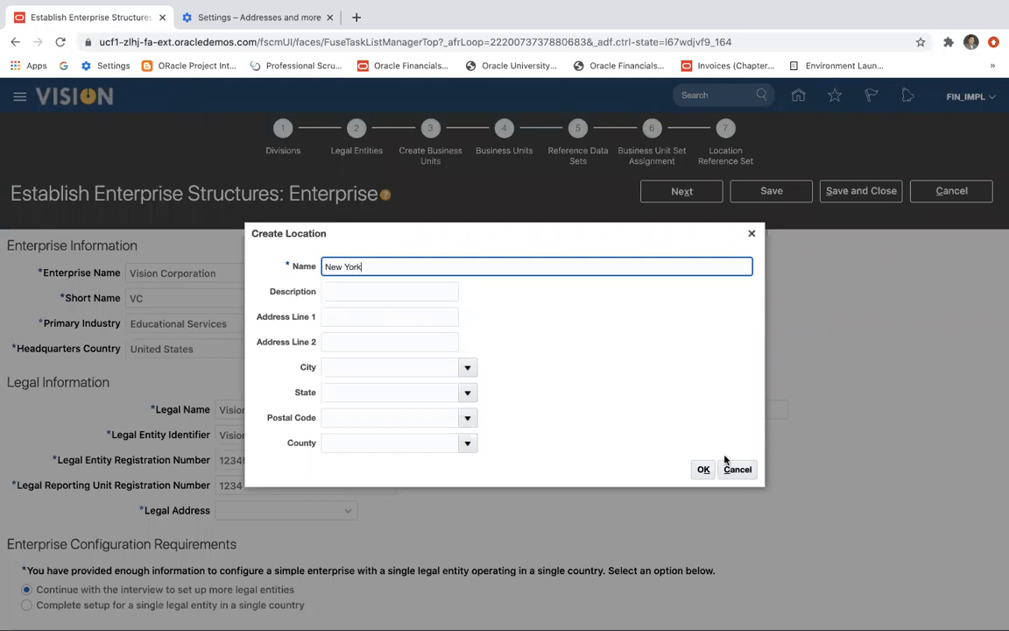
pyautogui.click(703, 469)
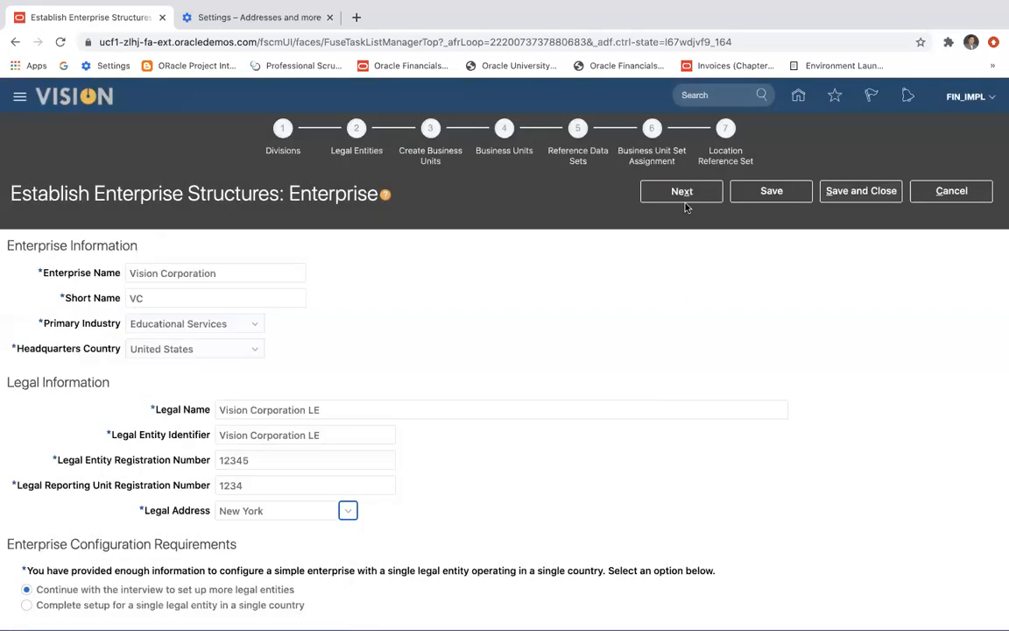
pyautogui.click(684, 191)
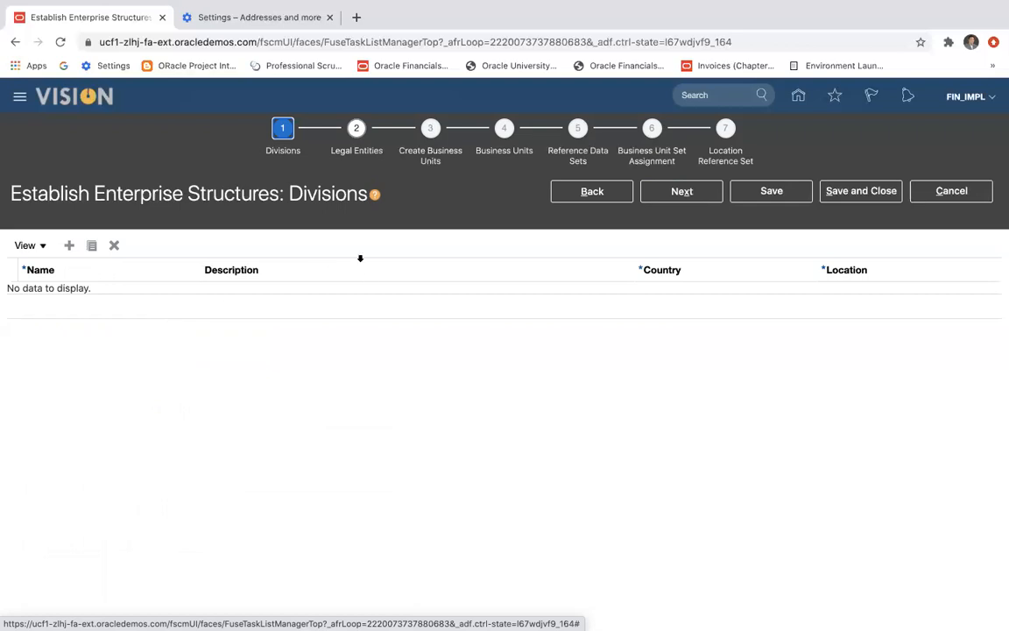
# Add a division named Vision US Div LE, reusing the name as its description.
pyautogui.click(69, 247)
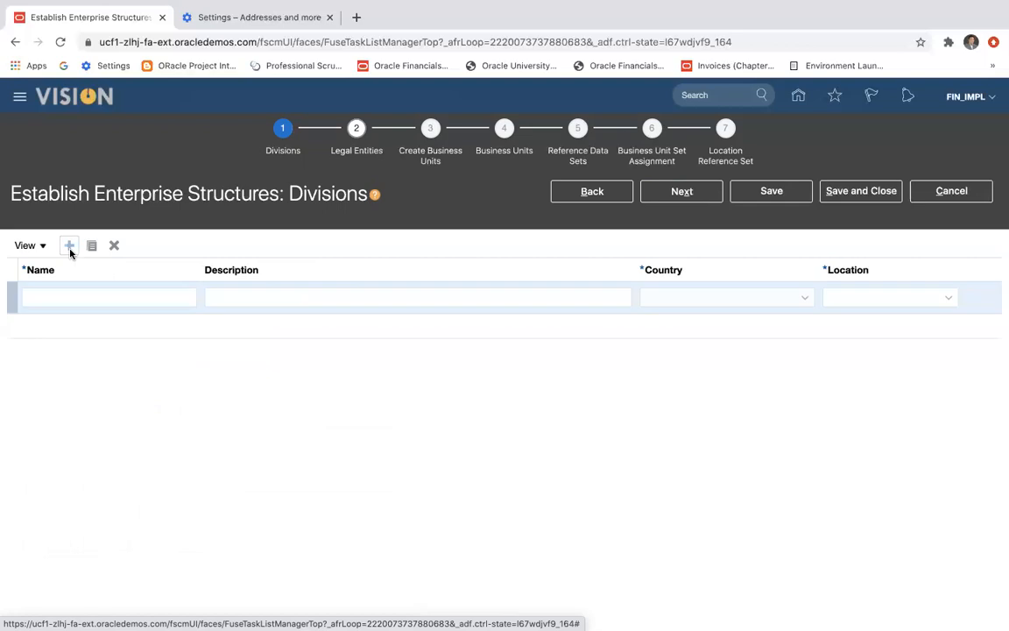
pyautogui.click(86, 299)
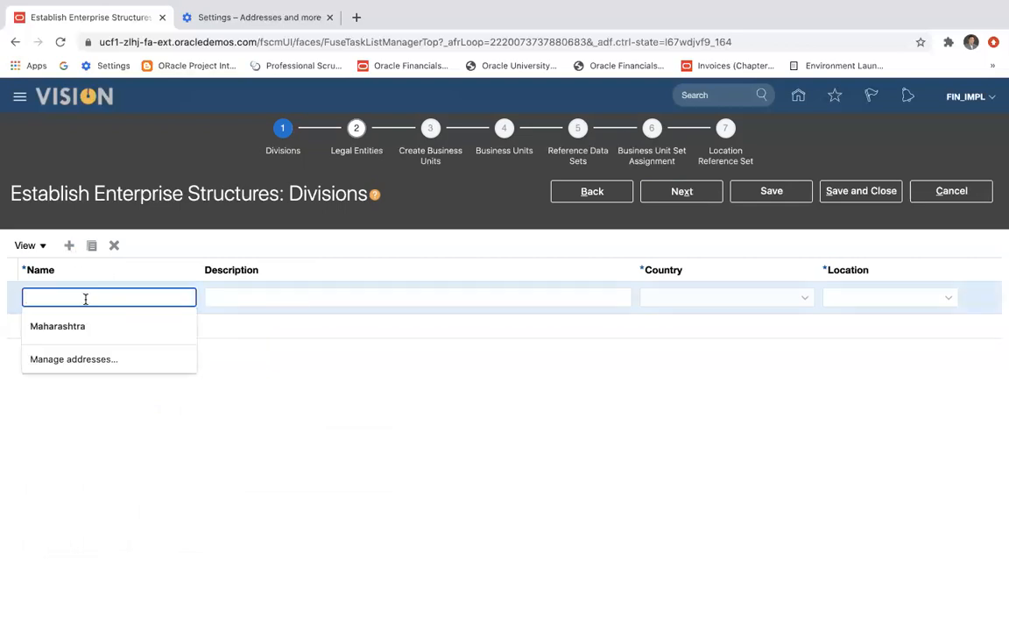
pyautogui.write('US Div LE')
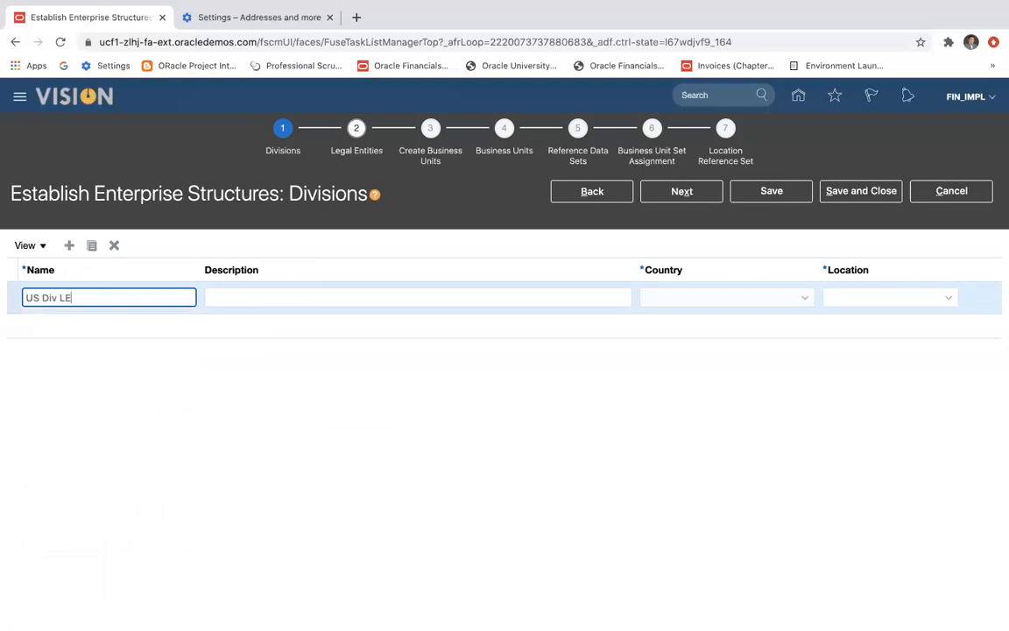
pyautogui.press('Tab')
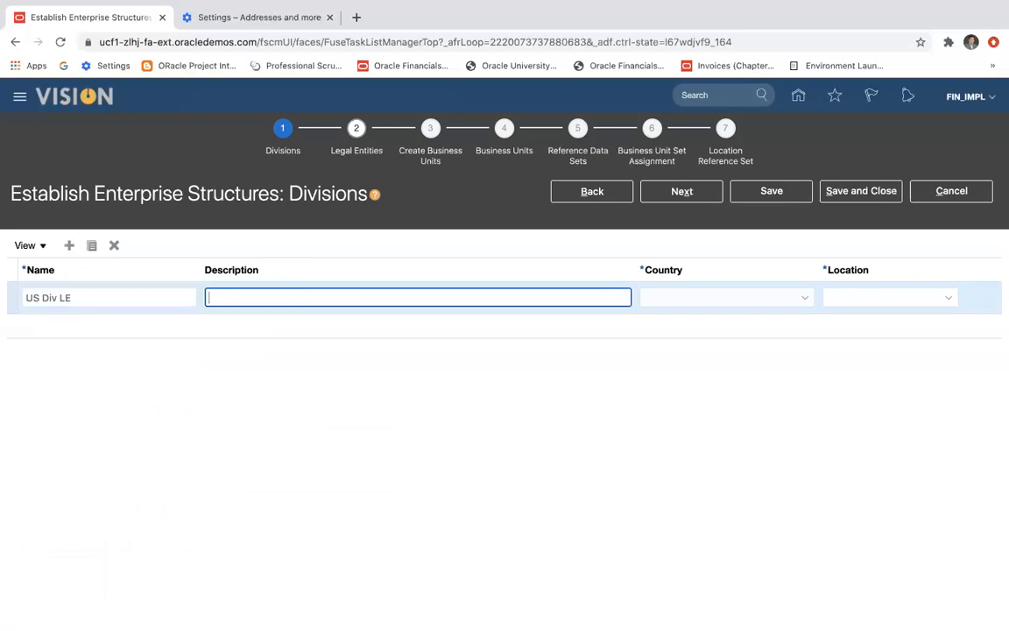
pyautogui.click(90, 295)
pyautogui.moveTo(90, 296); pyautogui.dragTo(16, 288)
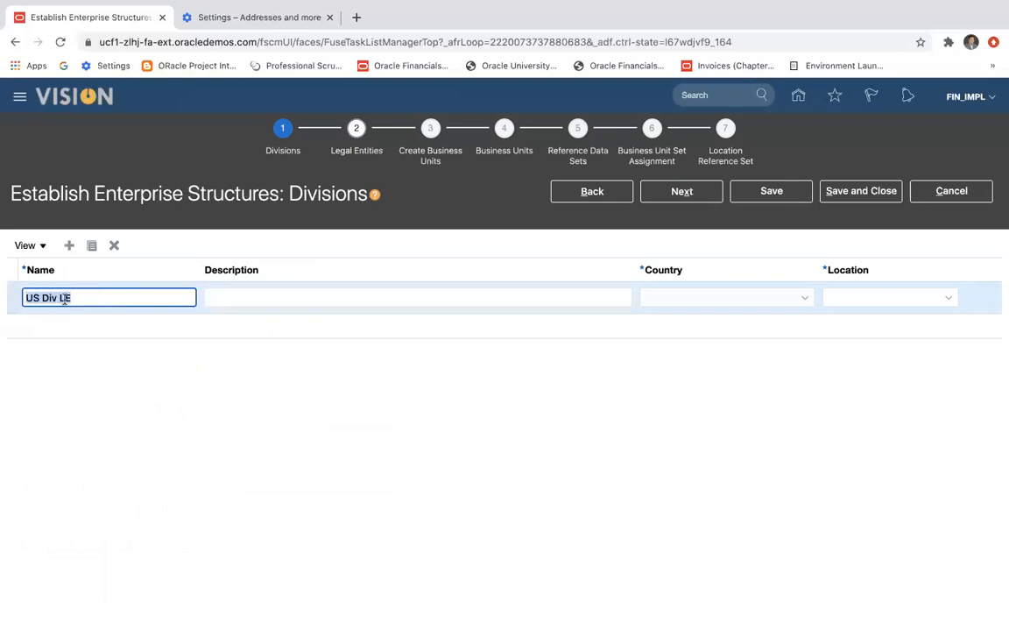
pyautogui.click(57, 298)
pyautogui.write('Vision')
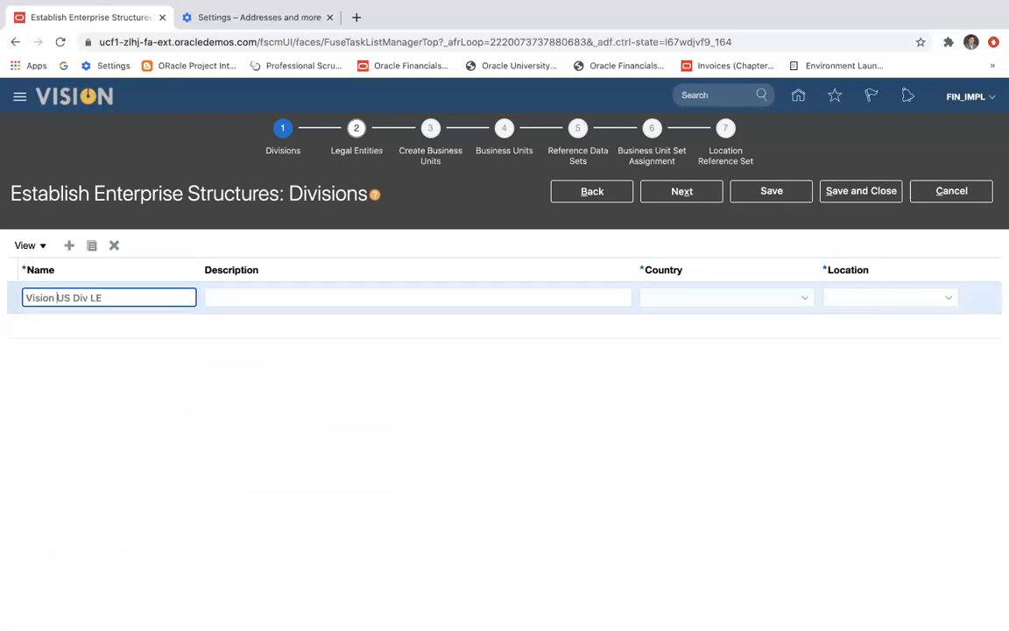
pyautogui.moveTo(119, 297); pyautogui.dragTo(2, 299)
pyautogui.hotkey('ctrl', 'c')
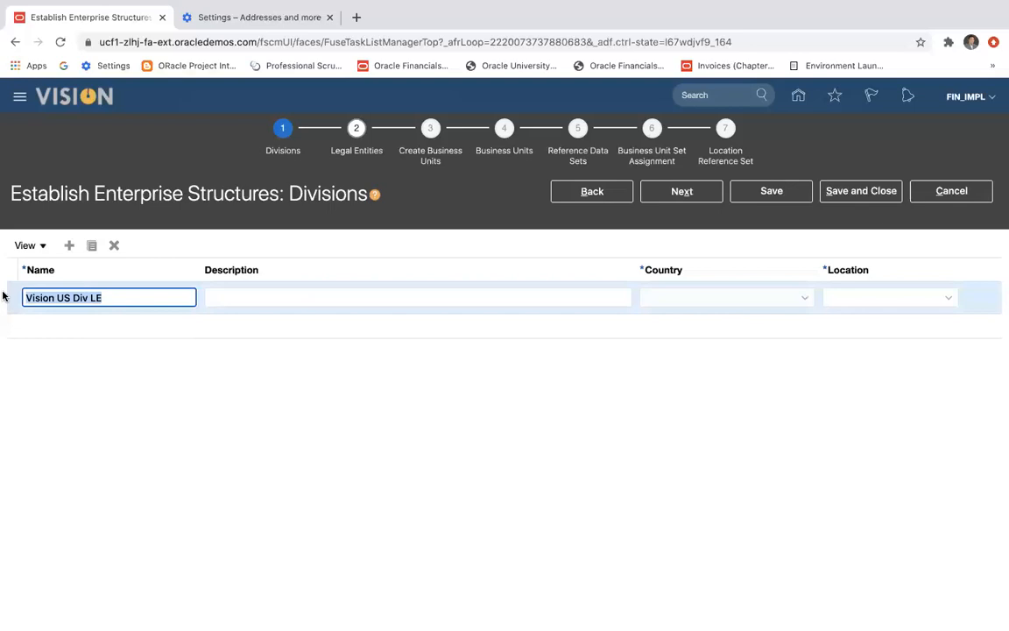
pyautogui.click(249, 296)
pyautogui.hotkey('ctrl', 'v')
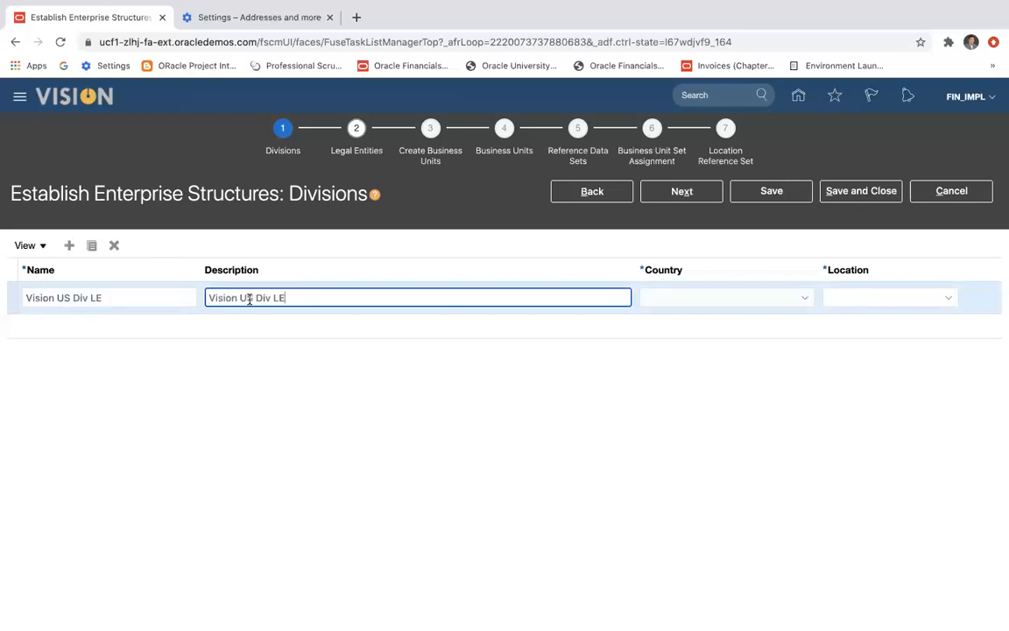
# Set the country of the Vision US Div LE division to United States.
pyautogui.click(657, 297)
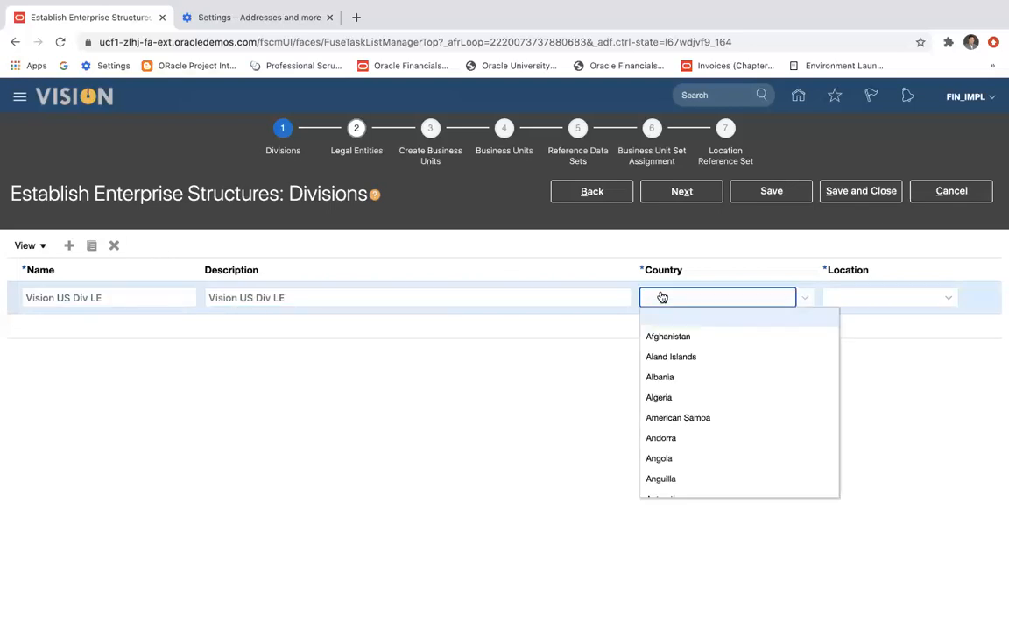
pyautogui.scroll(-5, 711, 350)
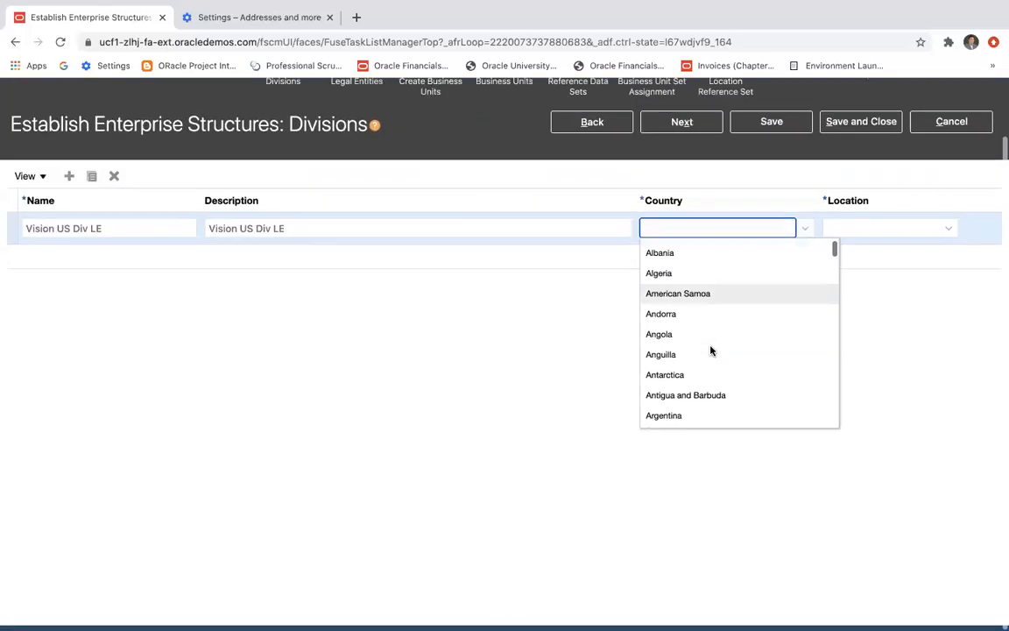
pyautogui.scroll(-20, 711, 351)
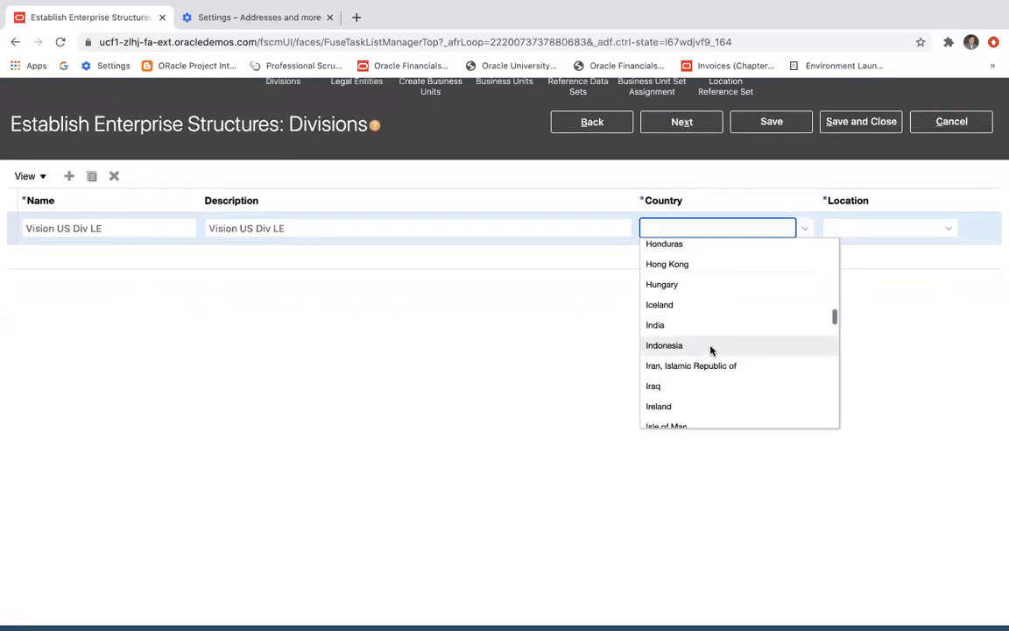
pyautogui.scroll(-20, 710, 350)
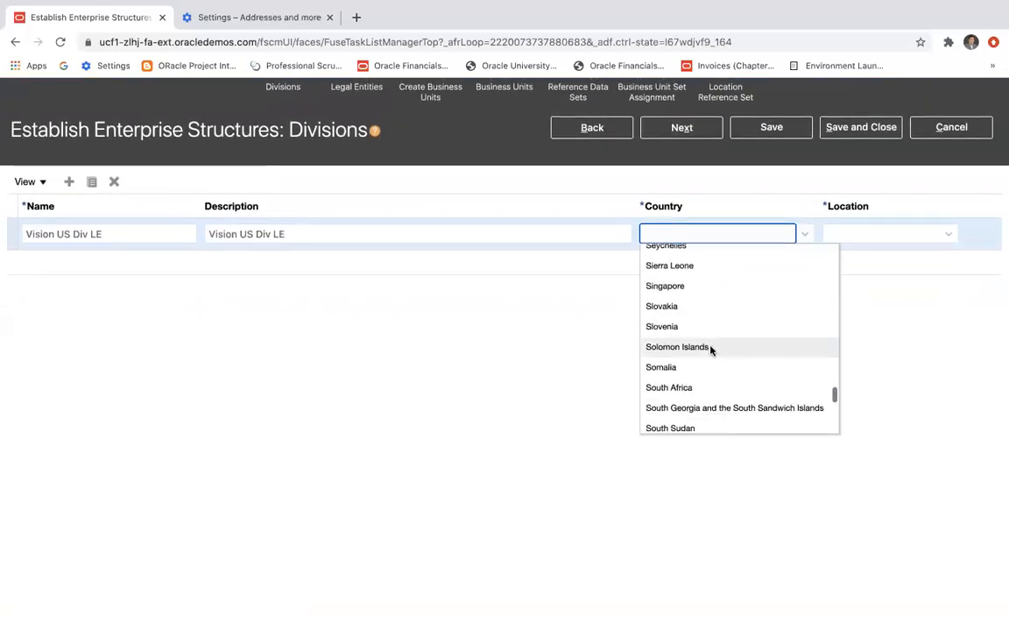
pyautogui.scroll(4, 694, 294)
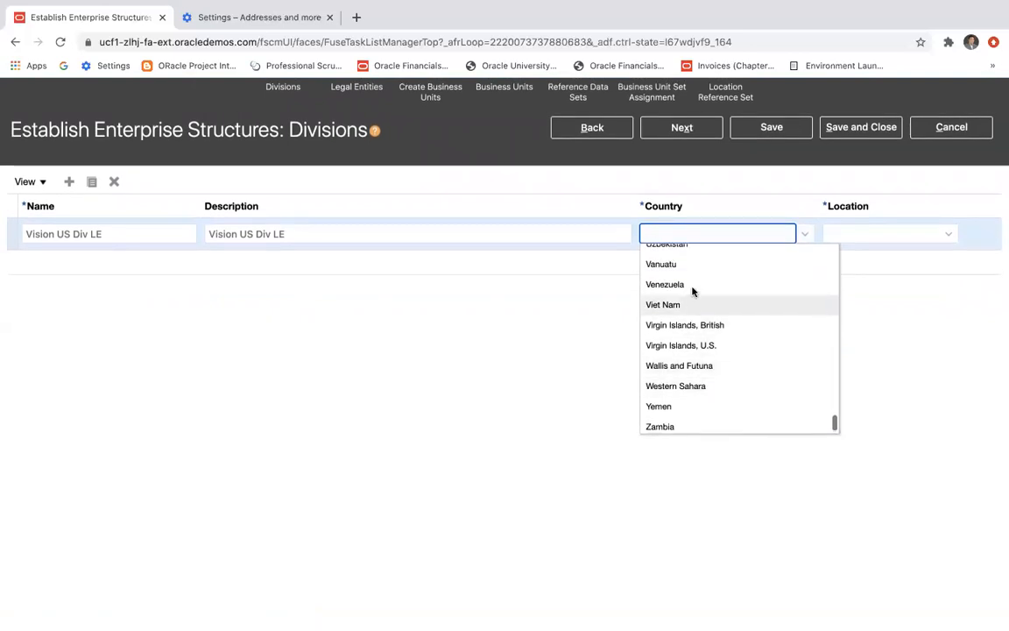
pyautogui.scroll(2, 692, 293)
pyautogui.click(682, 338)
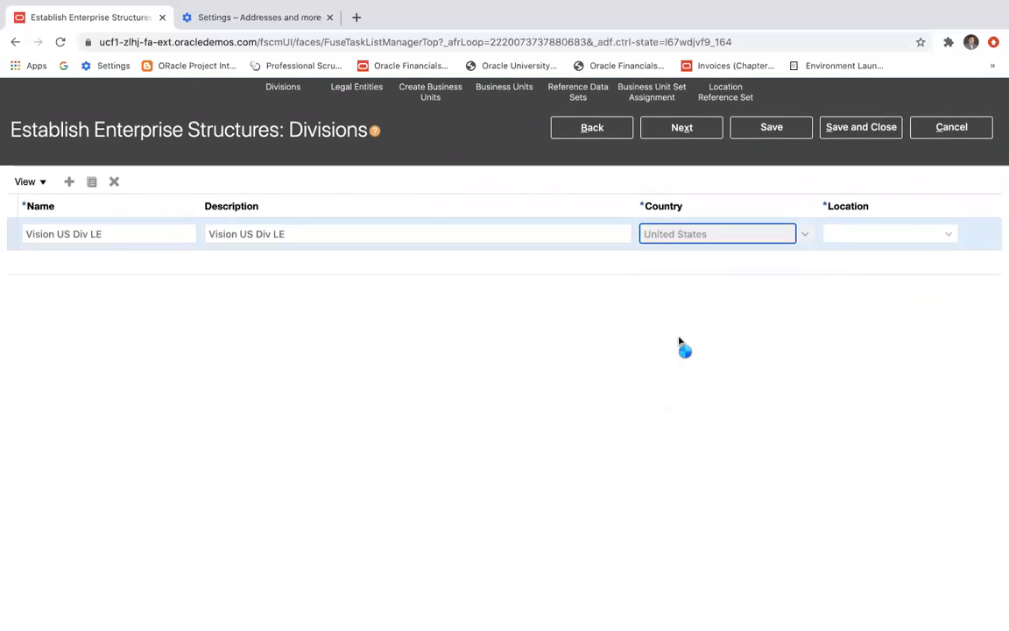
# Assign the existing New York location to the Vision US Div LE division.
pyautogui.click(854, 231)
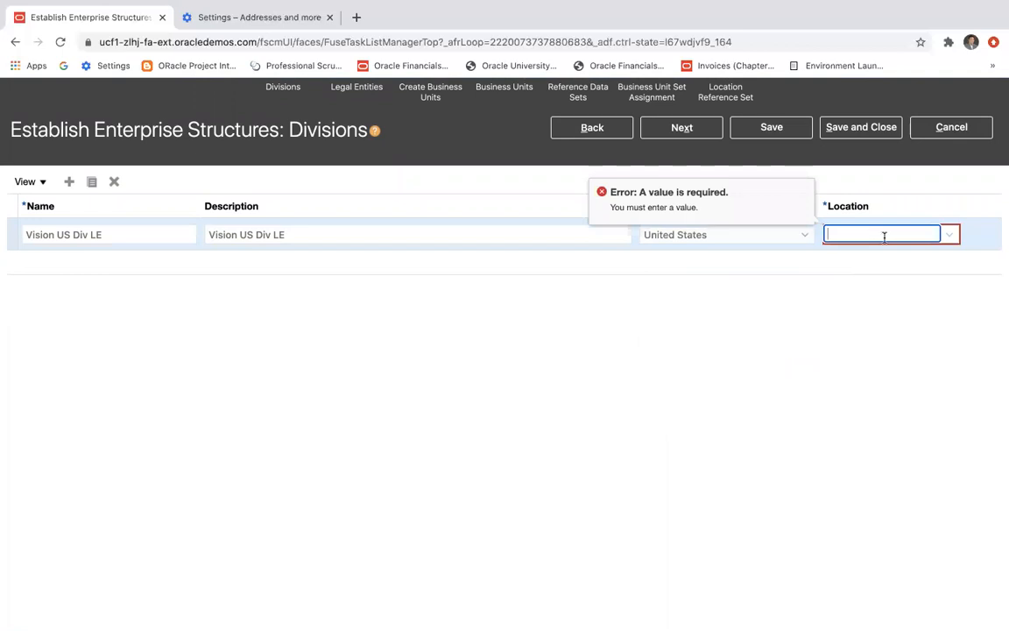
pyautogui.write('New York')
pyautogui.click(950, 233)
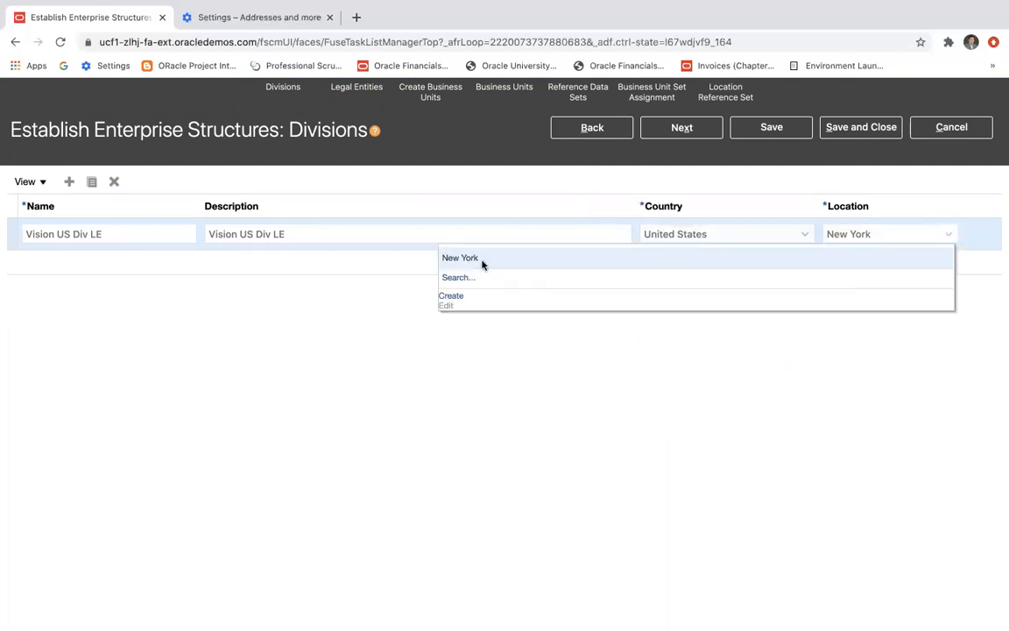
pyautogui.click(482, 258)
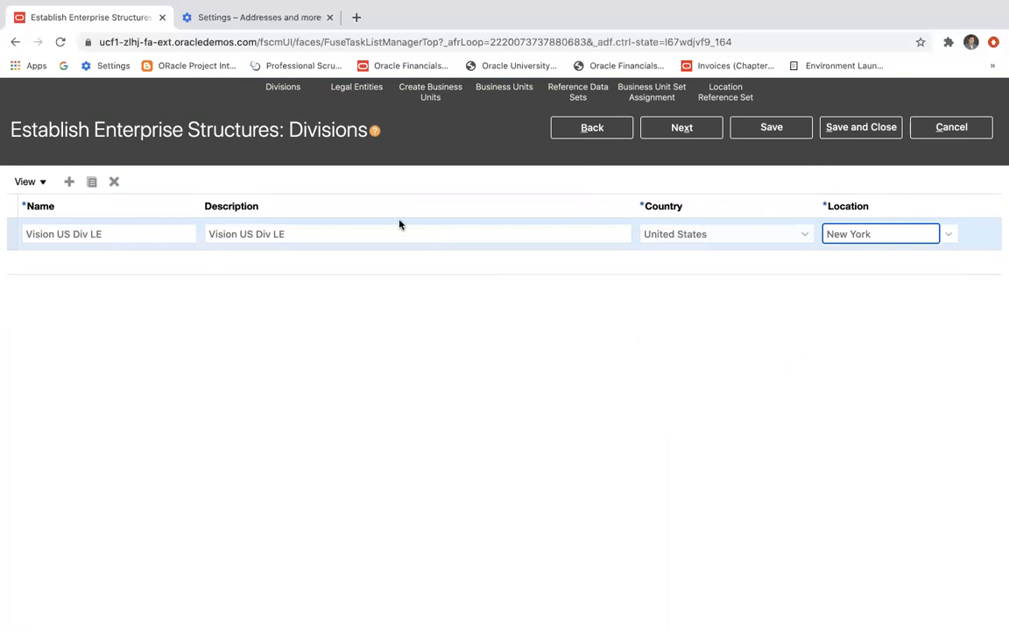
# Add a second division named Vision APAC Div LE, reusing the name as its description.
pyautogui.click(69, 182)
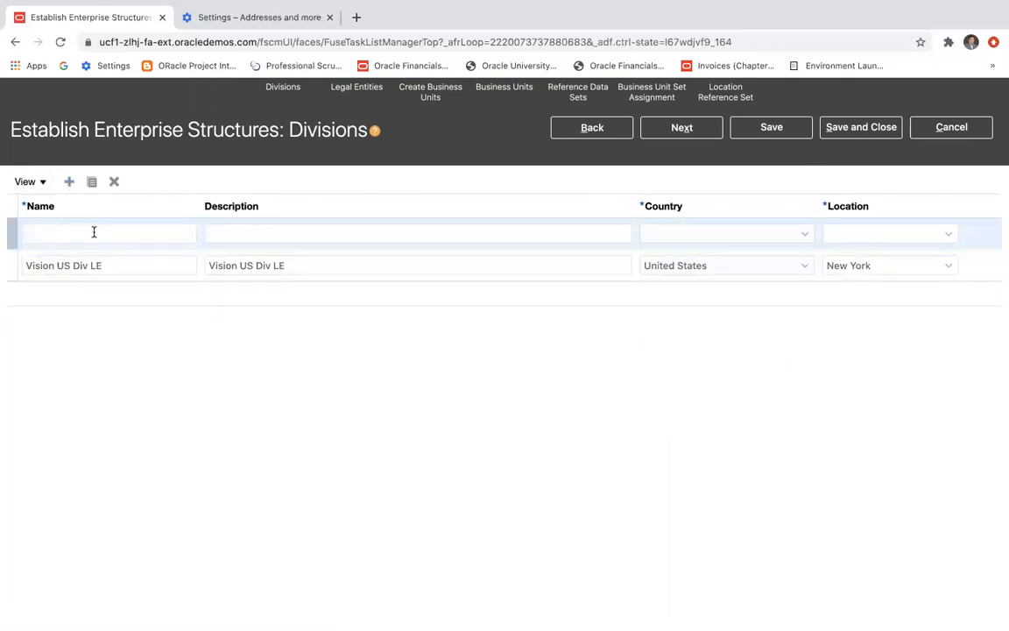
pyautogui.click(79, 230)
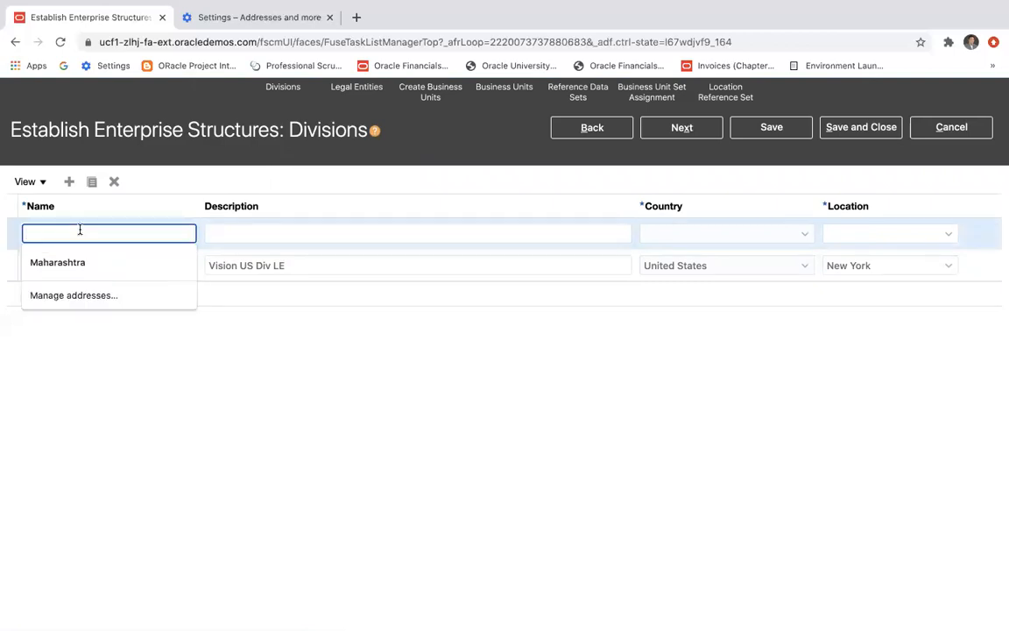
pyautogui.write('Vision')
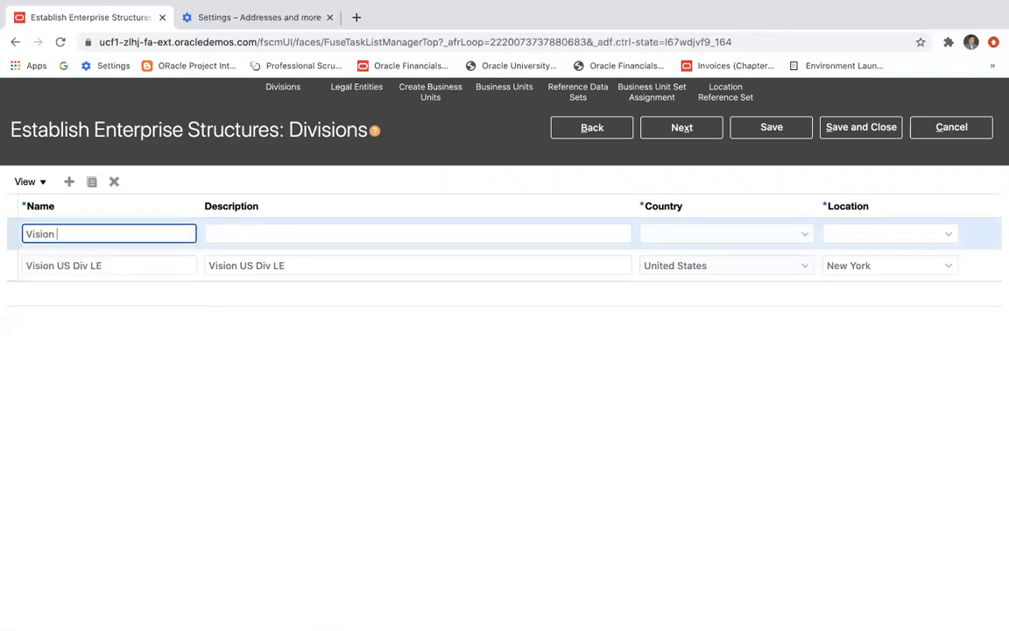
pyautogui.write(' APAC')
pyautogui.press('super+a')
pyautogui.press('super+c')
pyautogui.click(234, 235)
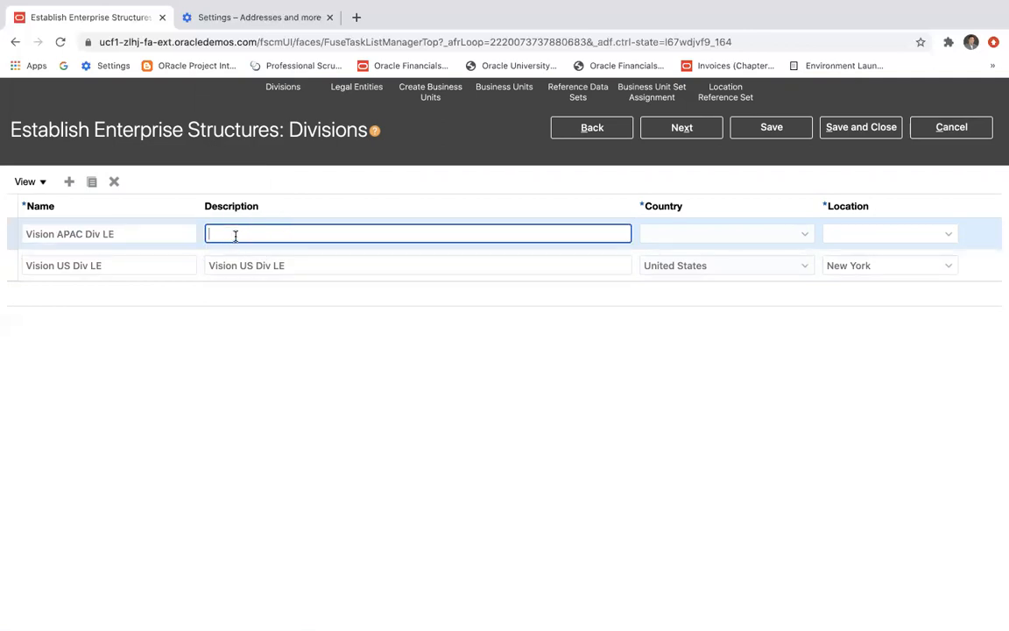
pyautogui.press('super+v')
# Set the country of the Vision APAC Div LE division to India.
pyautogui.click(675, 244)
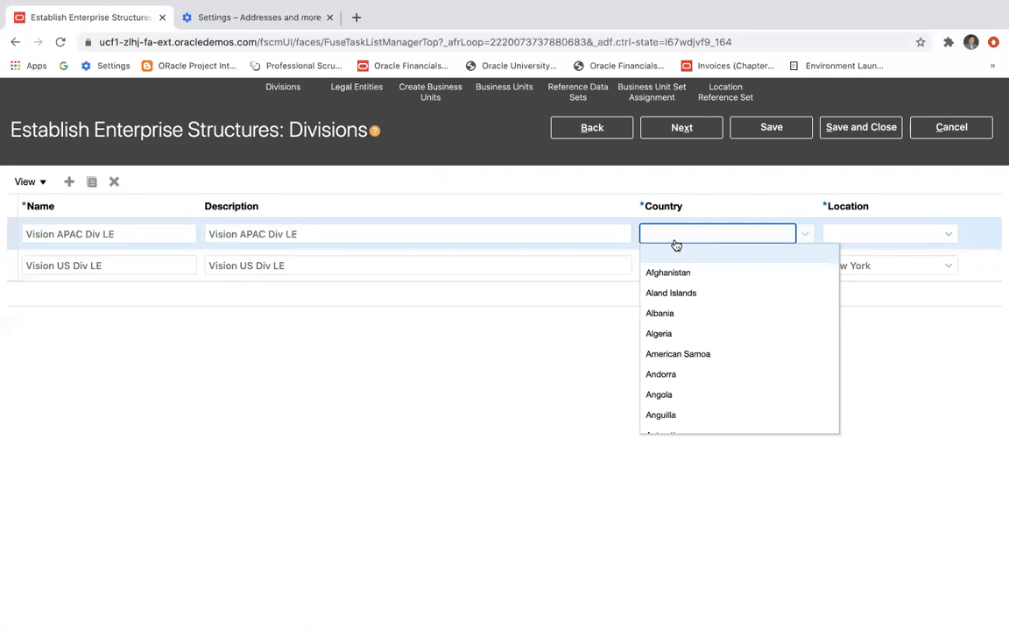
pyautogui.press('n')
pyautogui.scroll(-10, 717, 345)
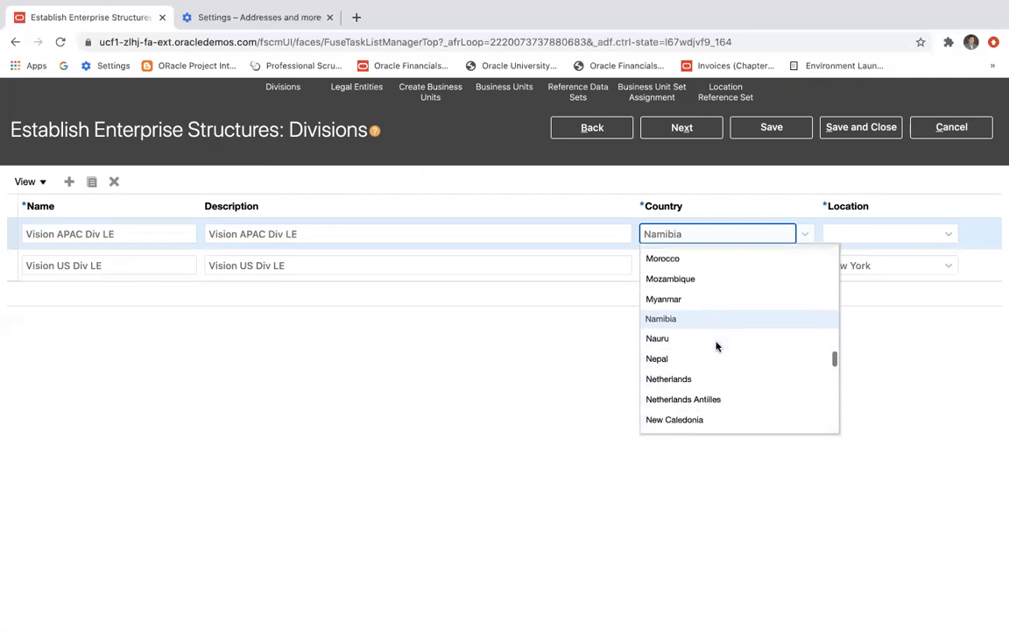
pyautogui.scroll(-3, 717, 346)
pyautogui.scroll(10, 717, 345)
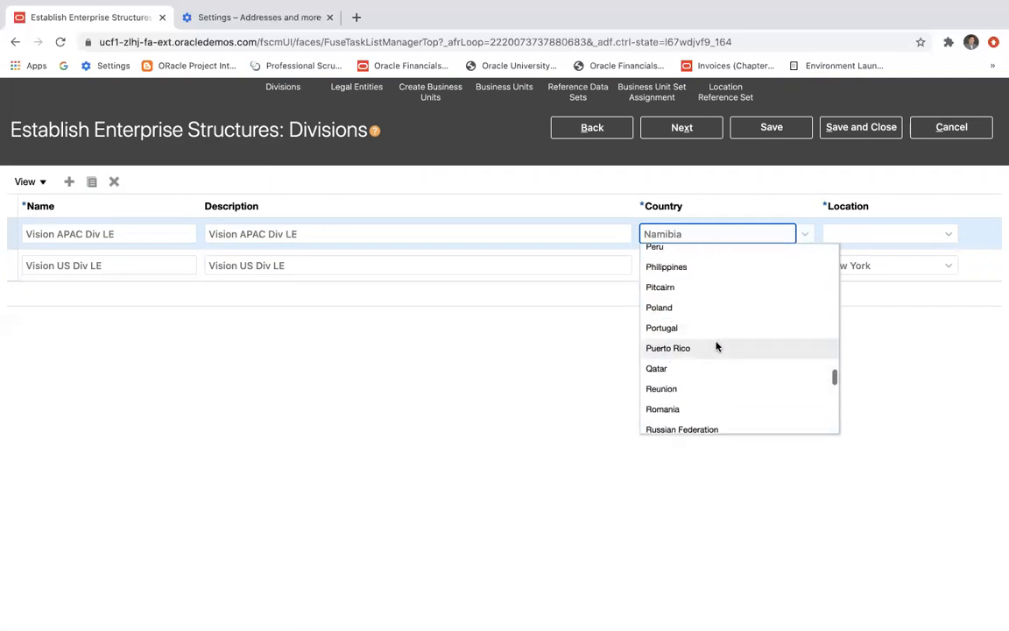
pyautogui.scroll(8, 716, 345)
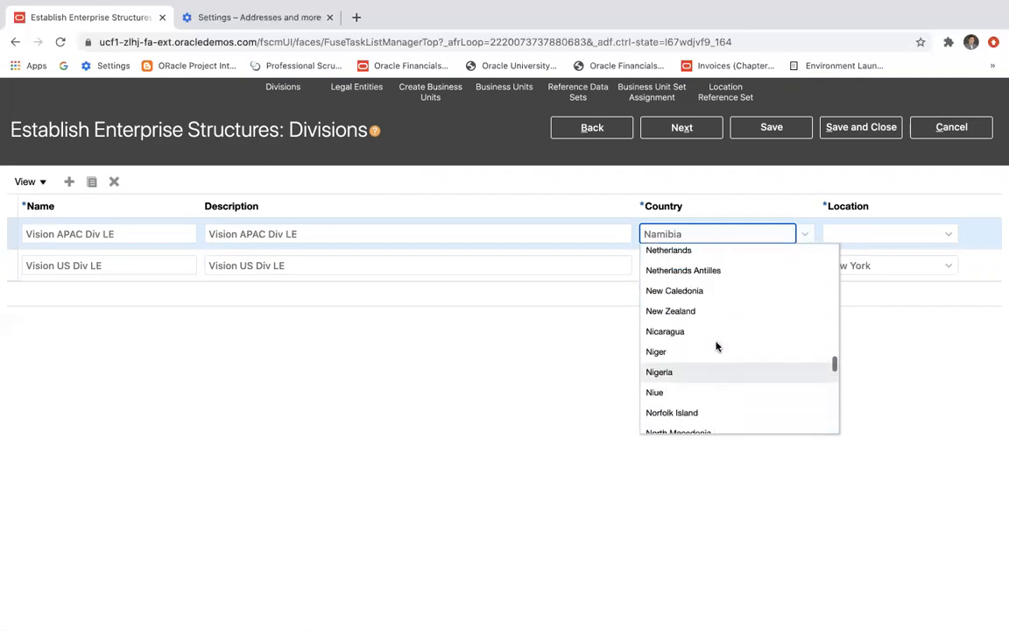
pyautogui.scroll(10, 716, 345)
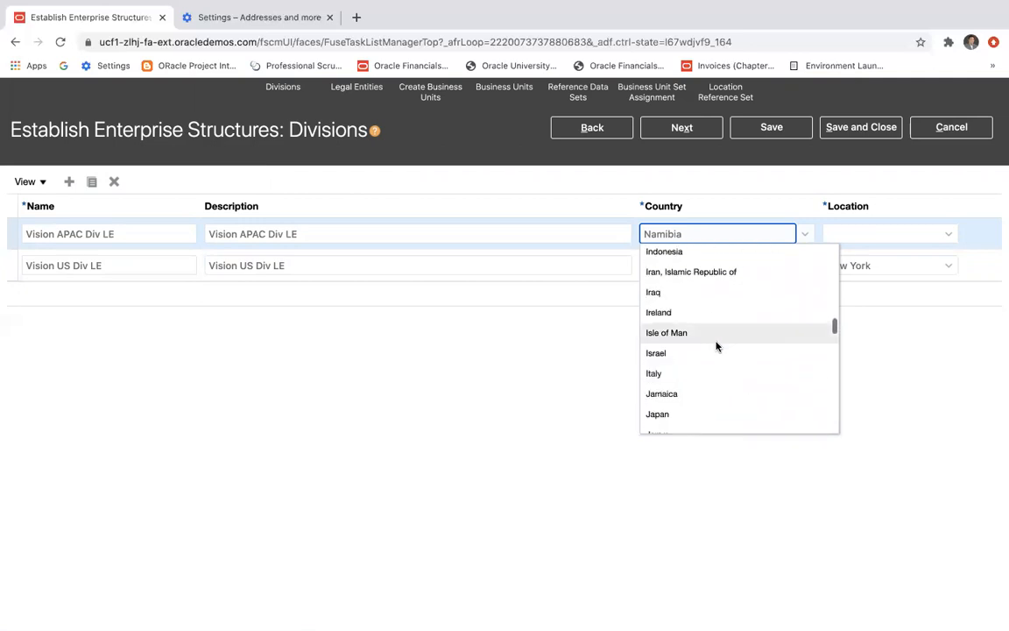
pyautogui.scroll(3, 716, 345)
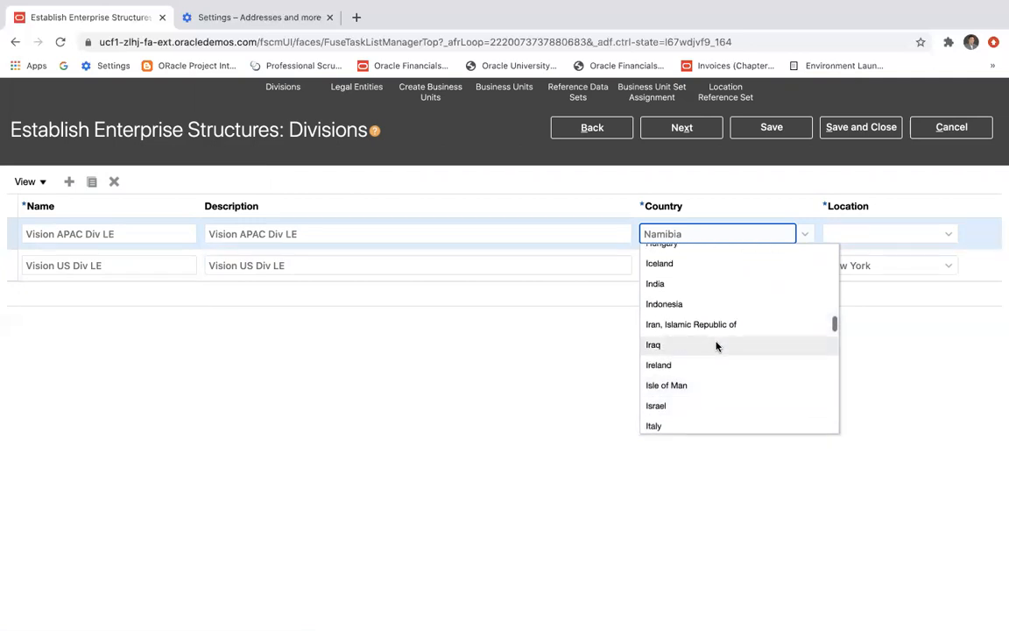
pyautogui.click(701, 287)
# Try to enter Pune directly as the Vision APAC Div LE division's location and proceed to the next stage.
pyautogui.click(848, 235)
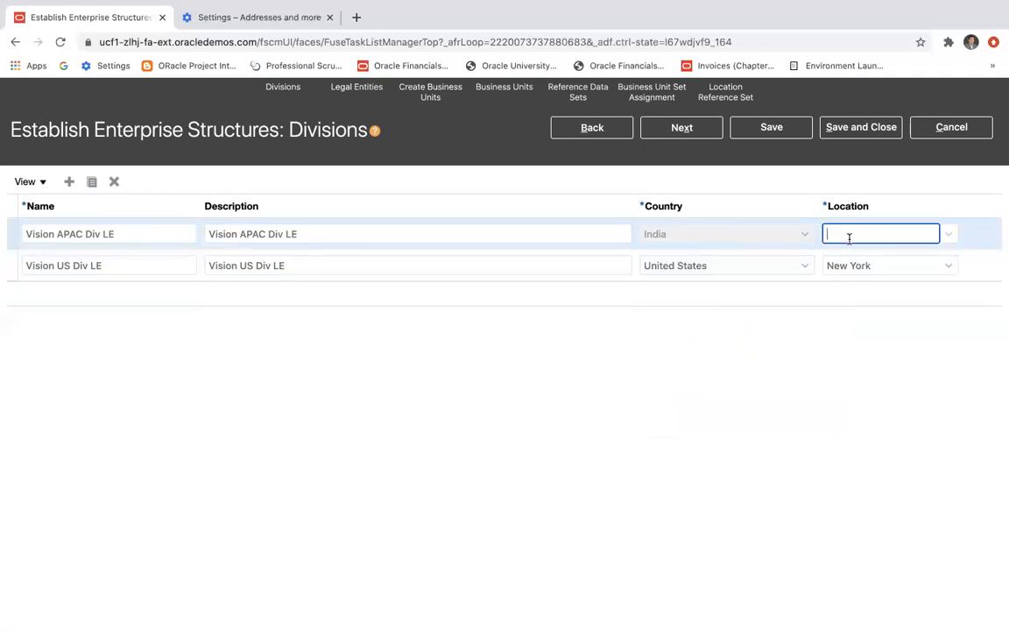
pyautogui.write('Pune')
pyautogui.press('Tab')
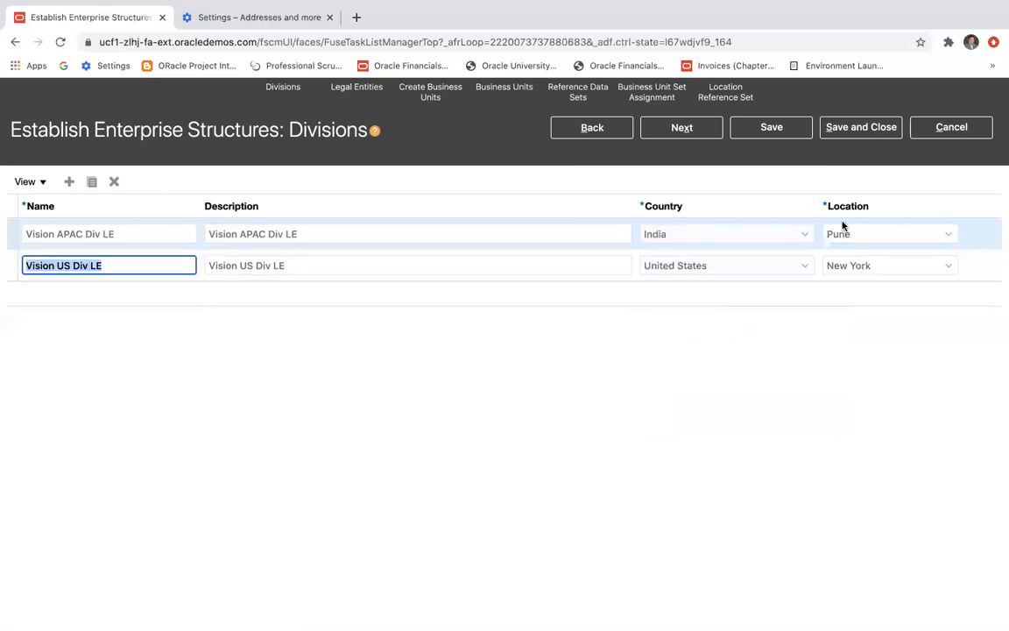
pyautogui.click(685, 128)
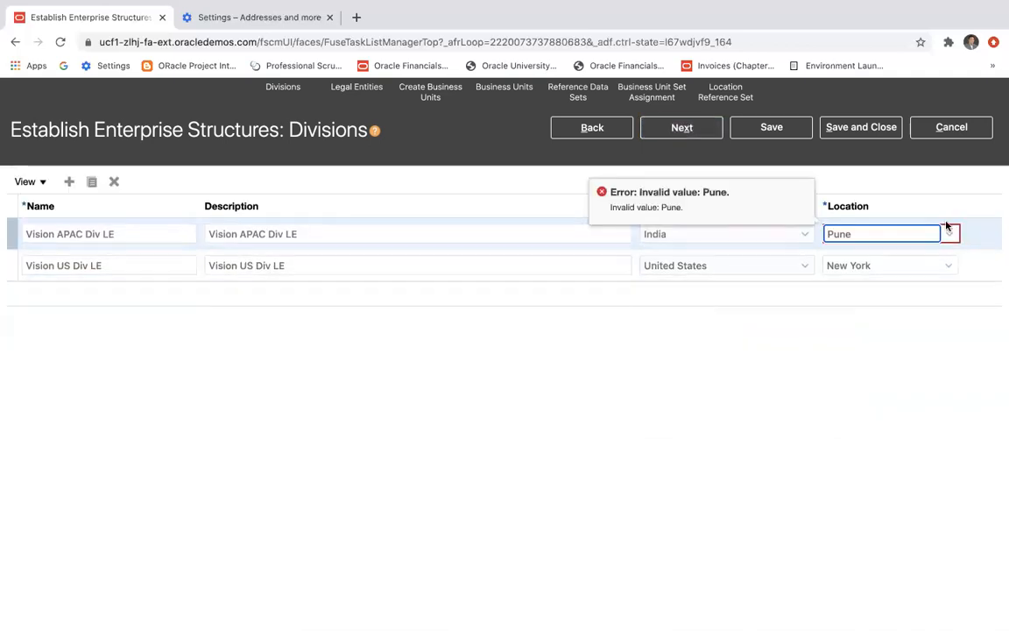
# Create a location named Pune for the APAC division, with Pune as address line and city plus its postal code, and proceed to Legal Entities.
pyautogui.click(949, 234)
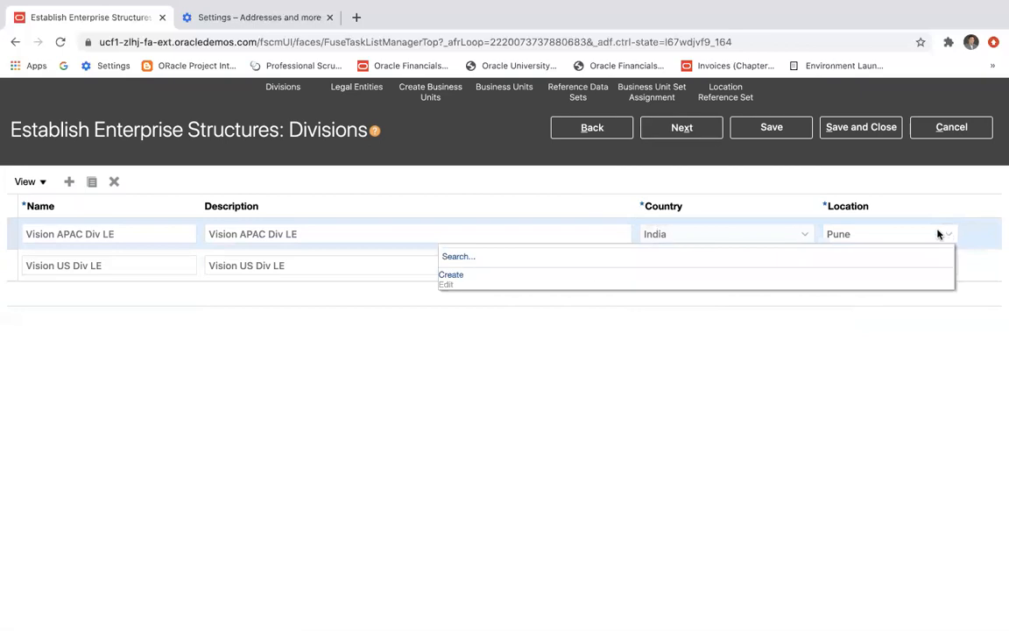
pyautogui.click(451, 276)
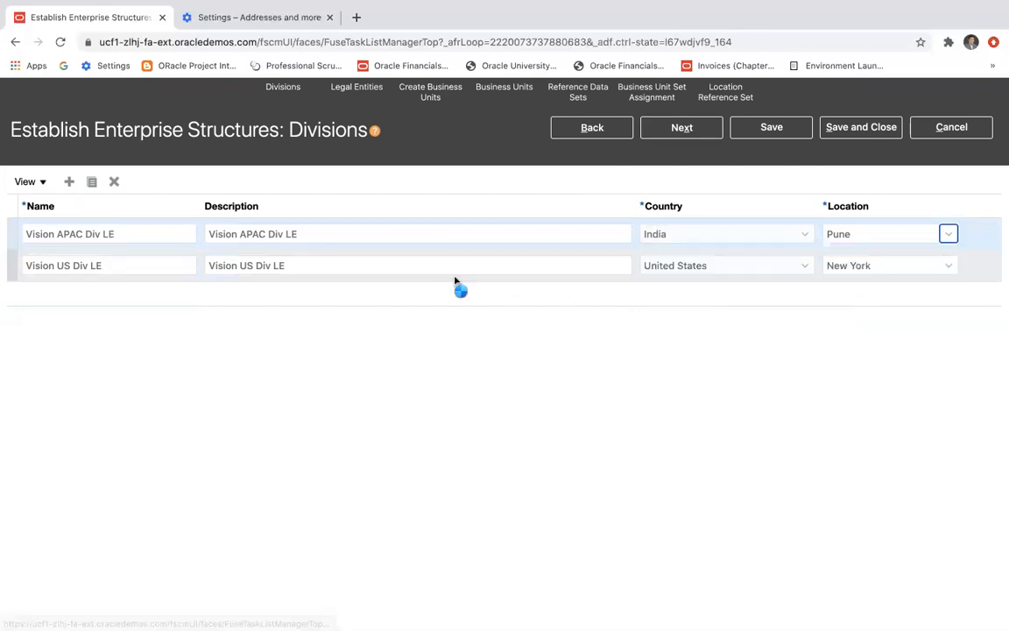
pyautogui.write('Pune')
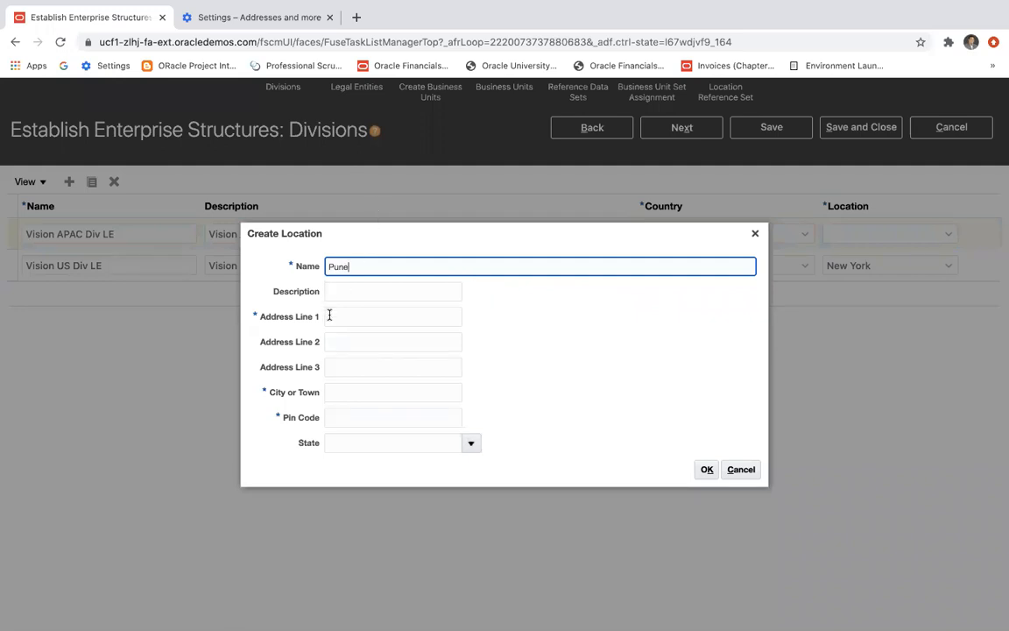
pyautogui.click(337, 317)
pyautogui.write('P')
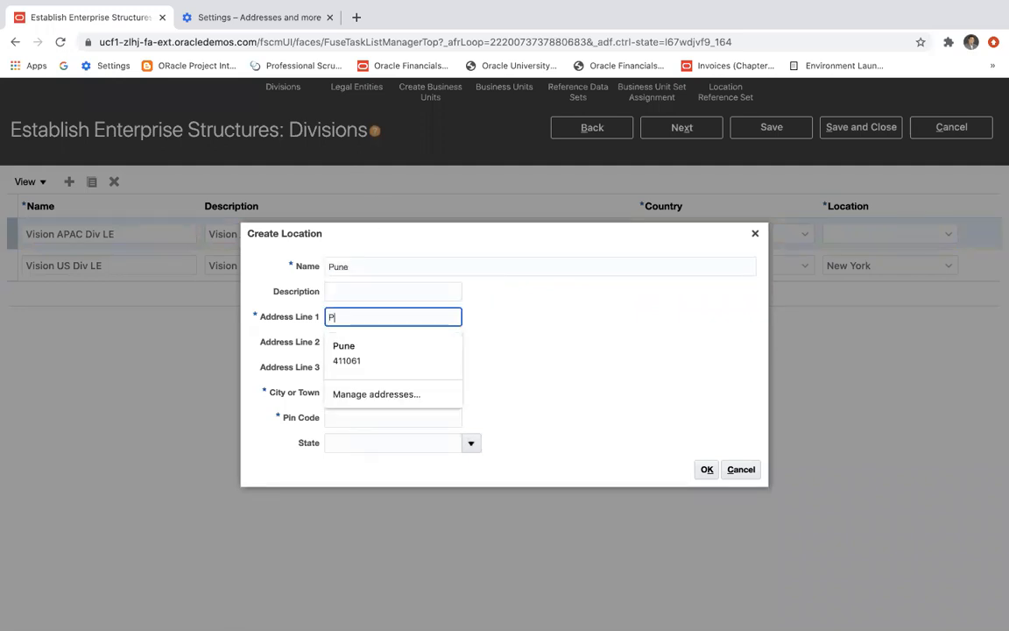
pyautogui.write('une')
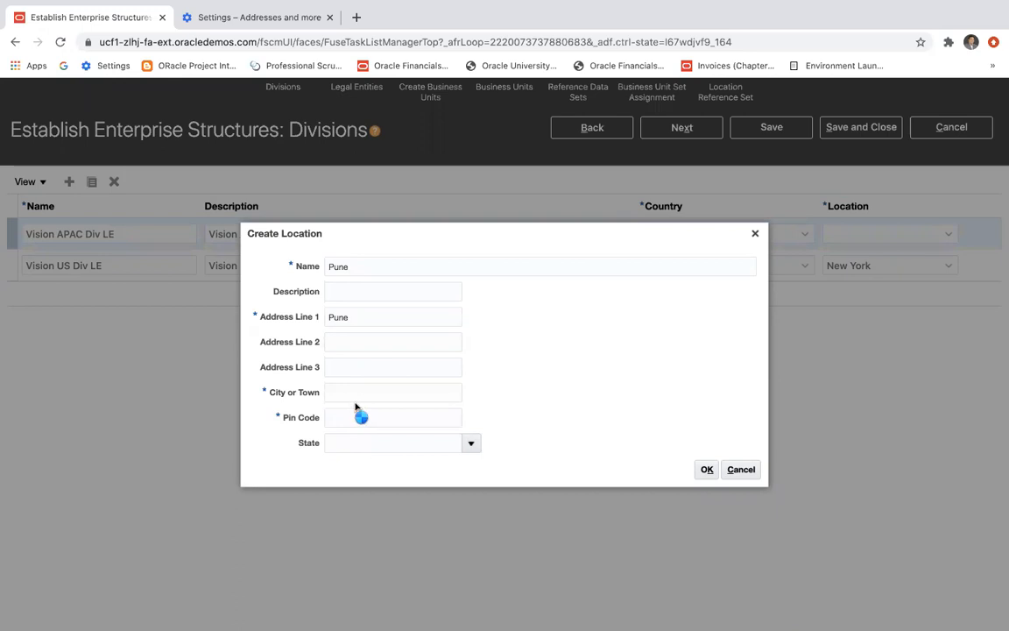
pyautogui.click(355, 393)
pyautogui.click(343, 422)
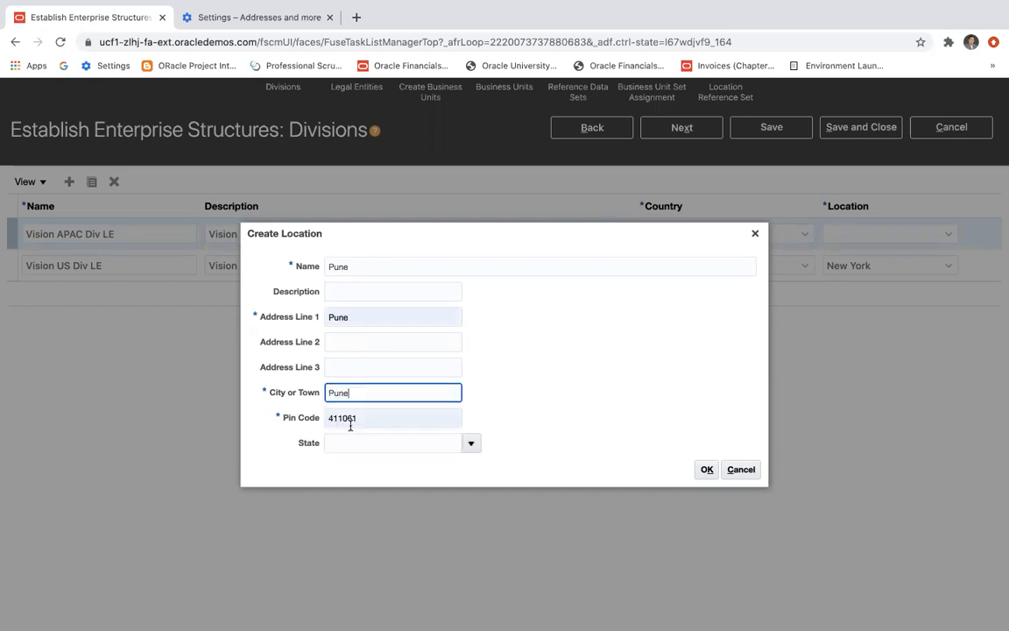
pyautogui.click(707, 469)
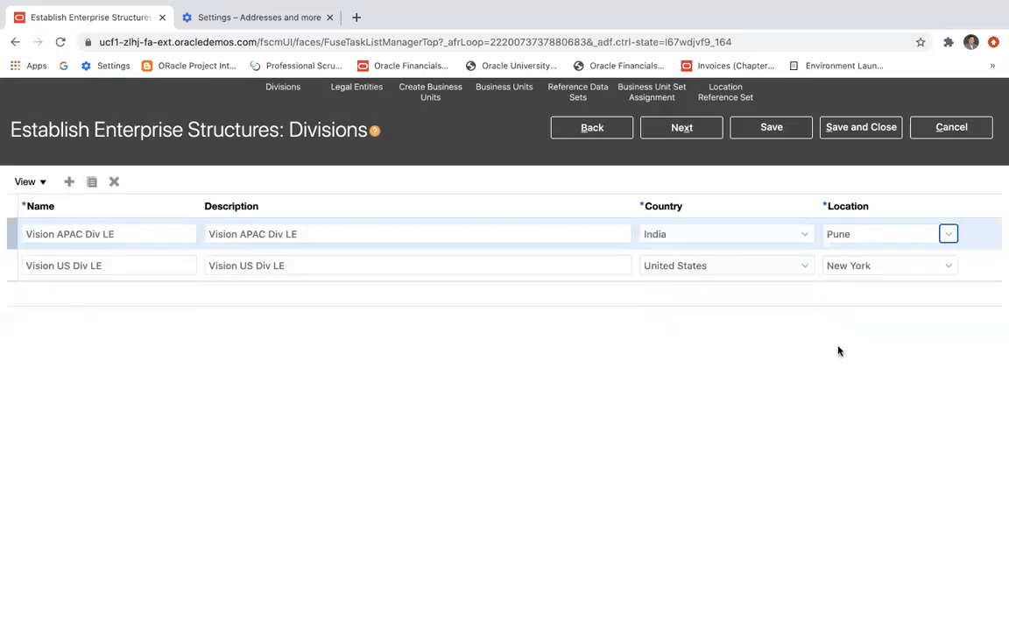
pyautogui.click(654, 131)
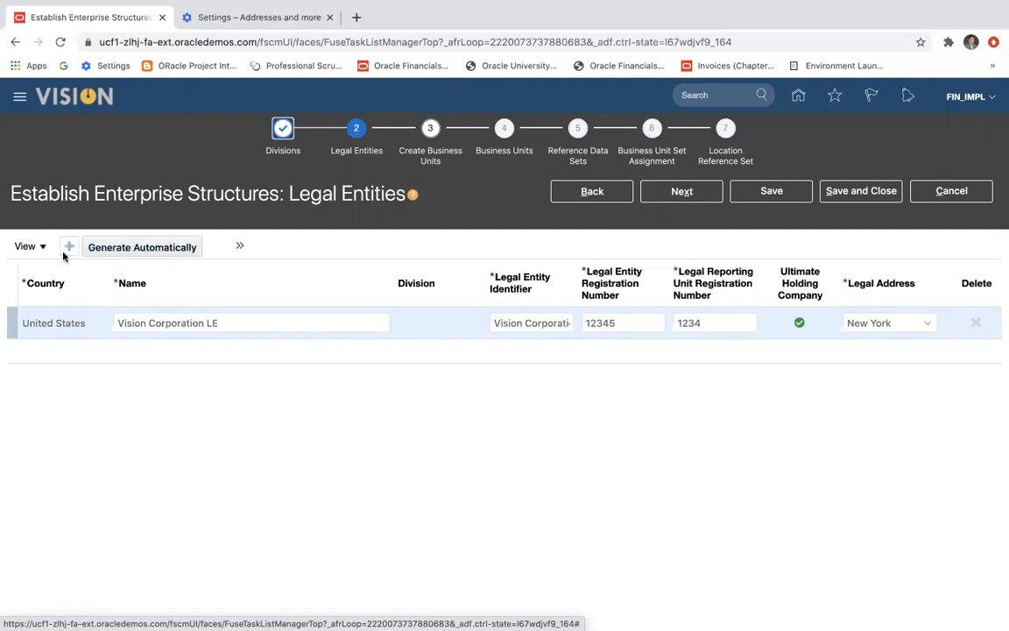
# Generate legal entities automatically, mapping India to Vision APAC Div LE and United States to Vision US Div LE.
pyautogui.click(175, 251)
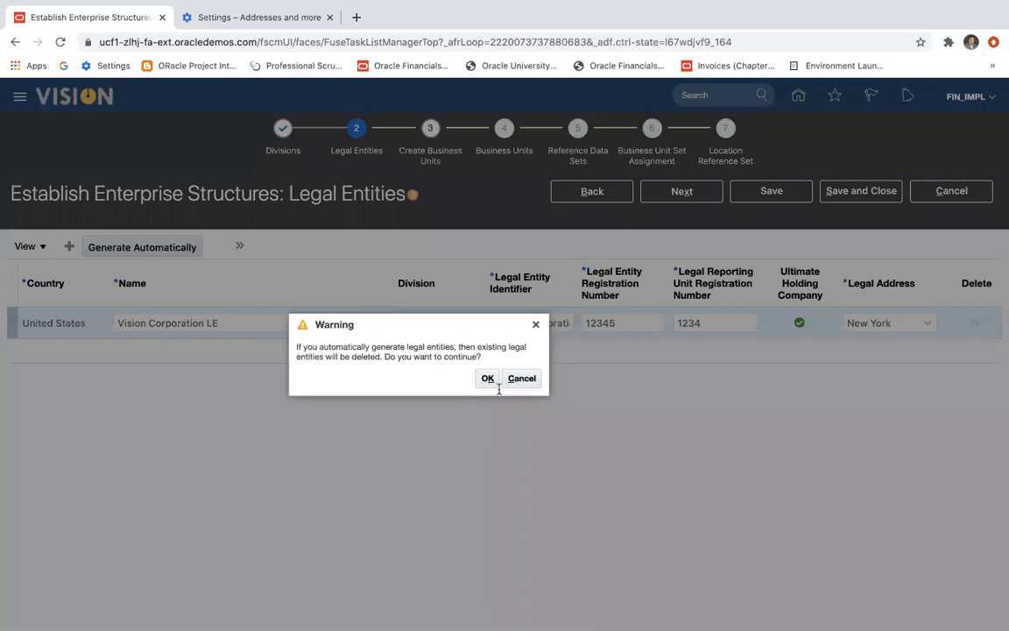
pyautogui.click(487, 378)
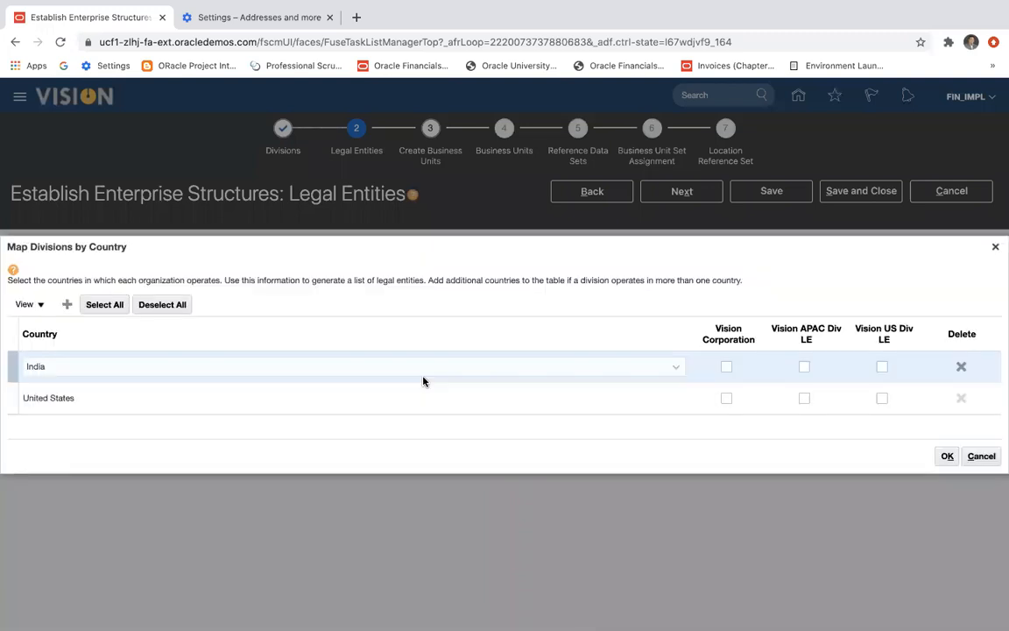
pyautogui.scroll(-1, 452, 389)
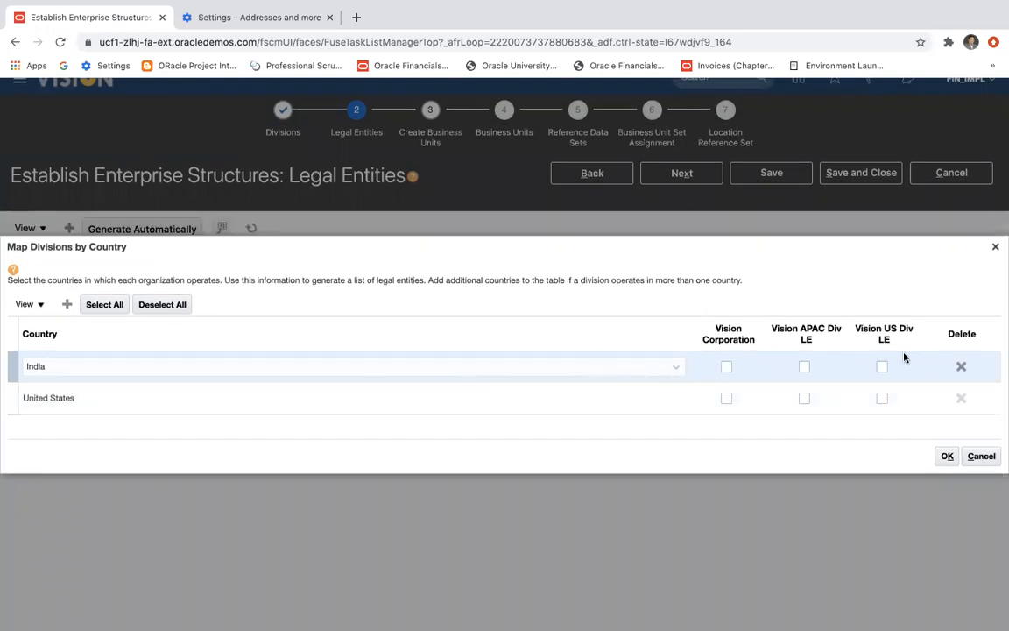
pyautogui.click(805, 368)
pyautogui.click(882, 400)
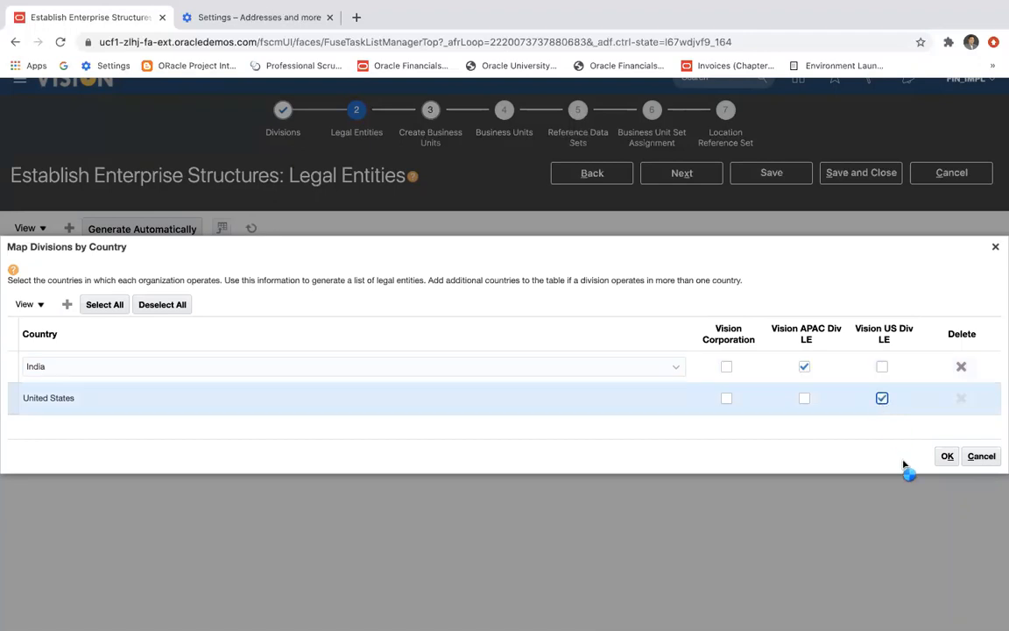
pyautogui.click(948, 457)
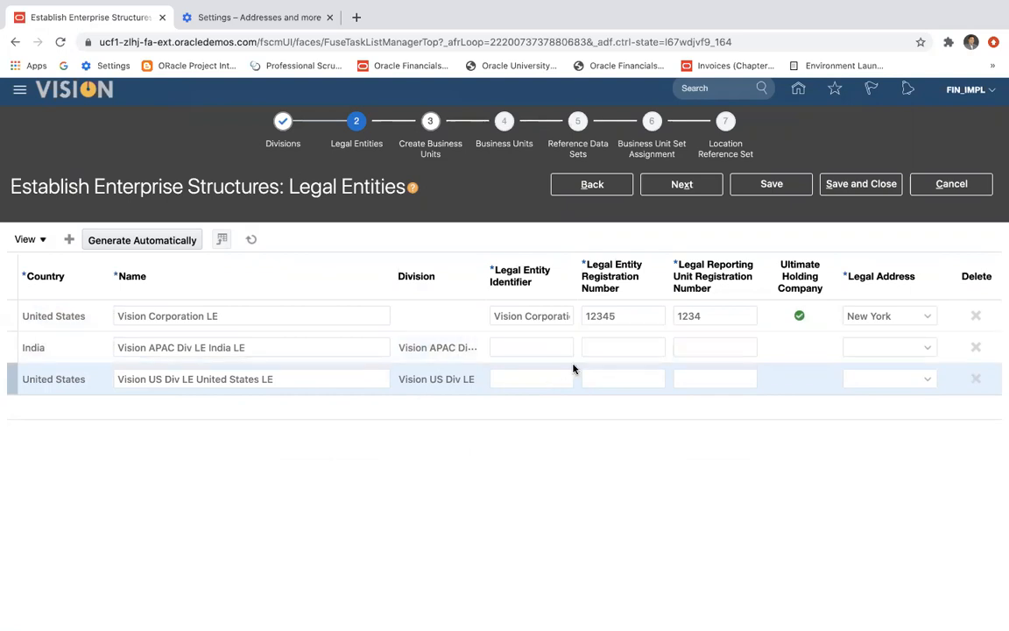
# Try to add another legal entity row to the generated list.
pyautogui.press('super+Tab')
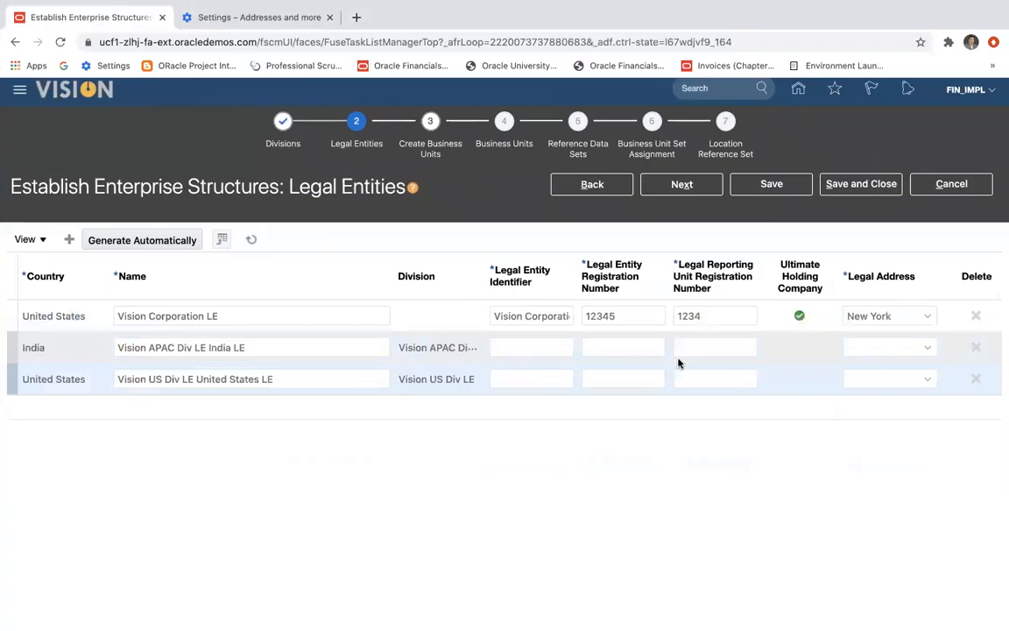
pyautogui.click(69, 240)
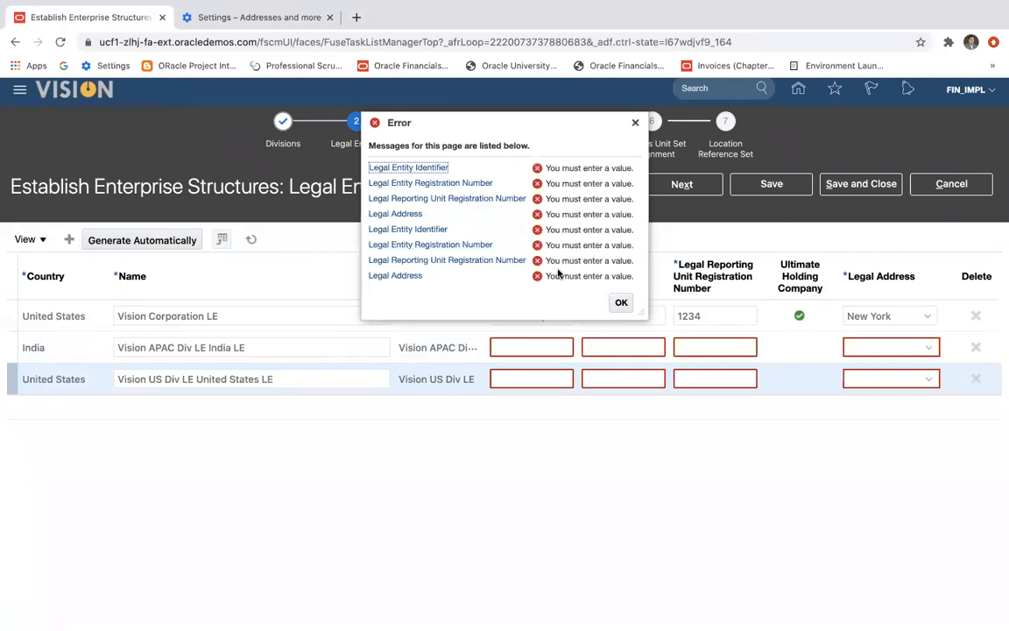
pyautogui.click(621, 302)
# Copy the name Vision APAC Div LE India LE into the Indian entity's Legal Entity Identifier.
pyautogui.click(531, 351)
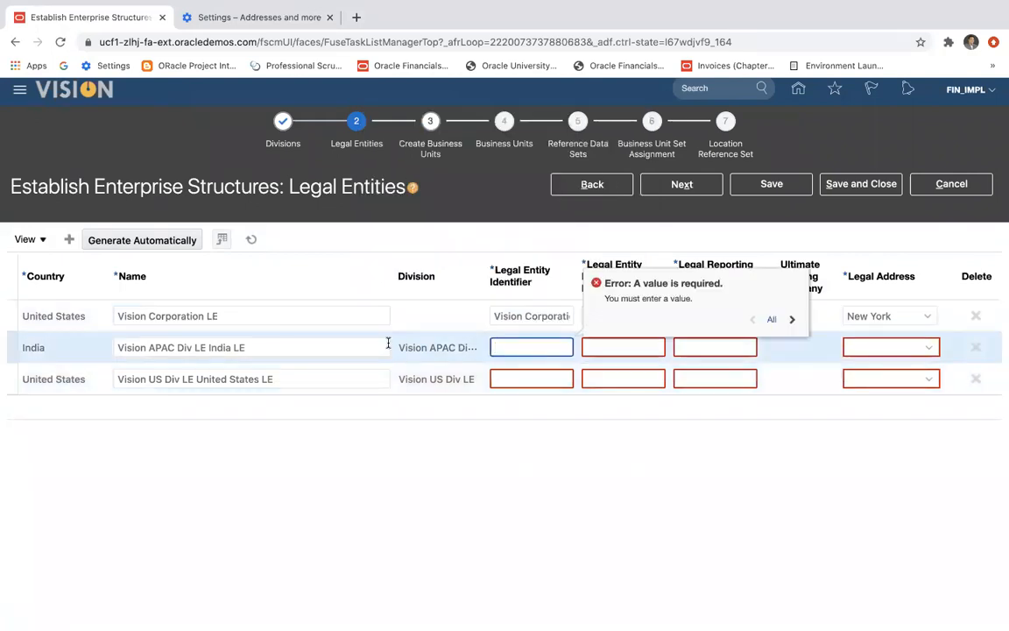
pyautogui.moveTo(254, 349); pyautogui.dragTo(103, 342)
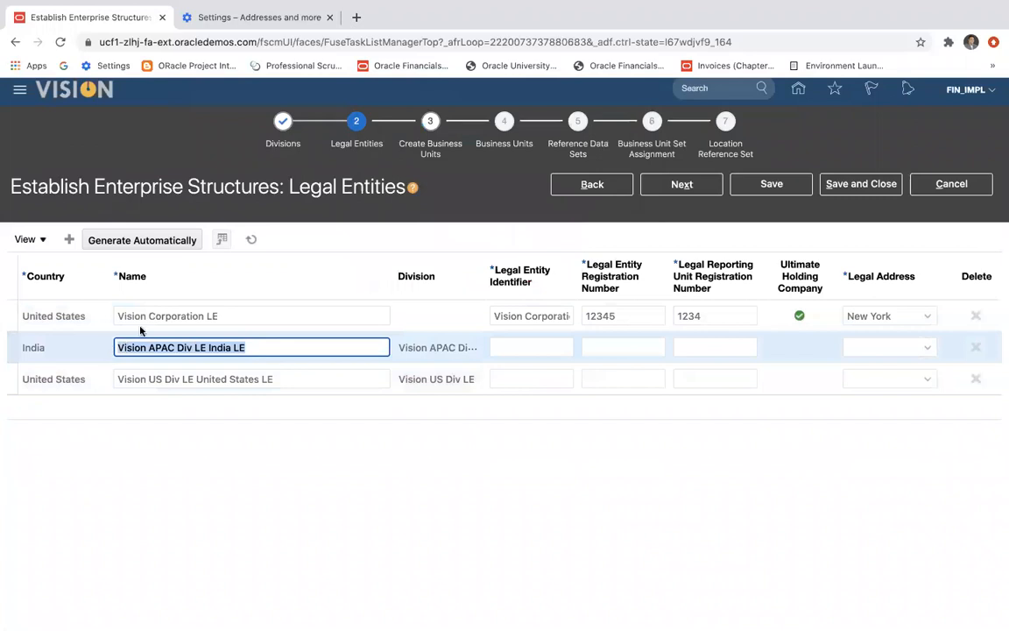
pyautogui.click(505, 348)
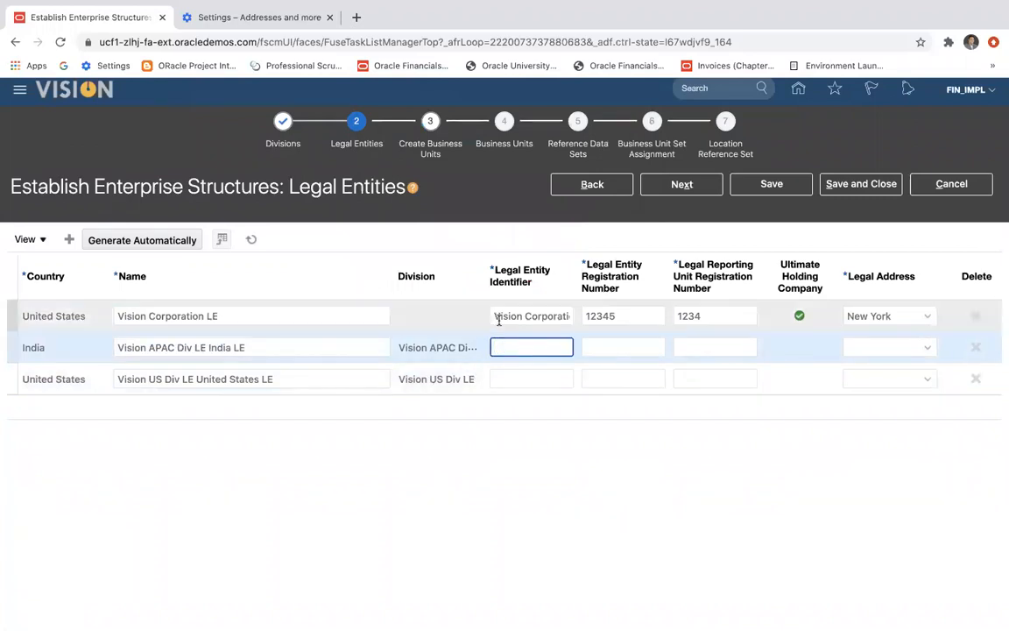
pyautogui.moveTo(496, 317); pyautogui.dragTo(601, 313)
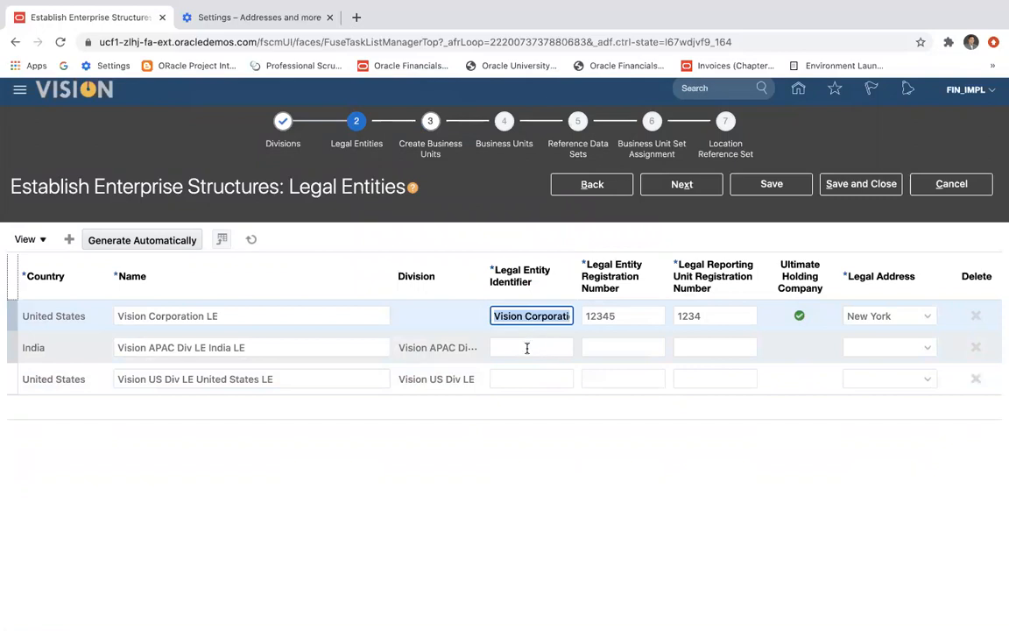
pyautogui.click(260, 347)
pyautogui.moveTo(259, 347); pyautogui.dragTo(253, 372)
pyautogui.hotkey('ctrl', 'c')
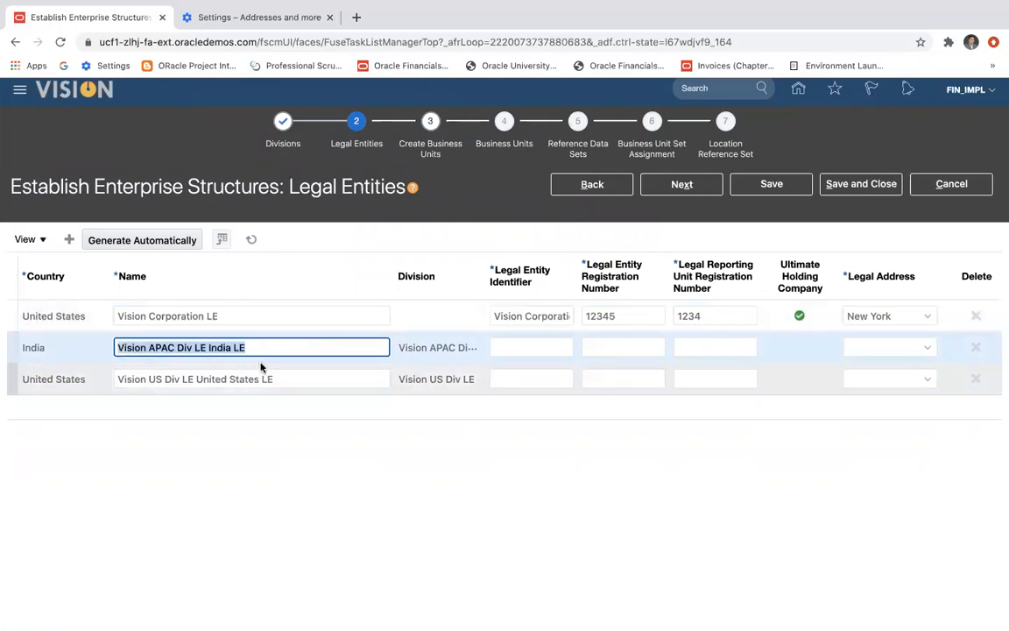
pyautogui.click(533, 344)
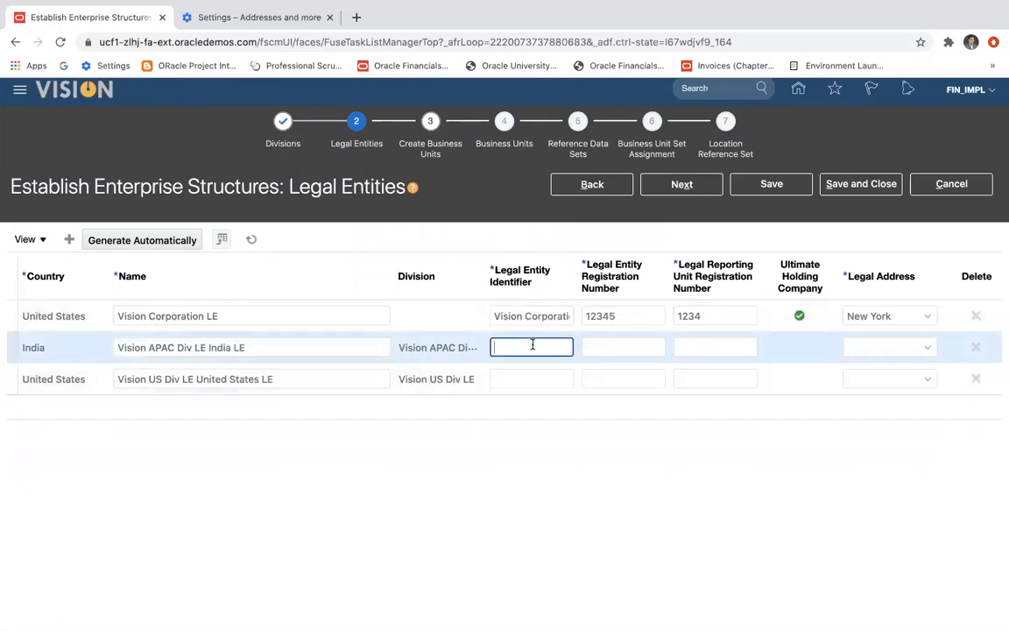
pyautogui.hotkey('ctrl', 'v')
# Set the Indian entity's registration number to 111111 and its legal reporting unit registration number to 11111.
pyautogui.click(596, 350)
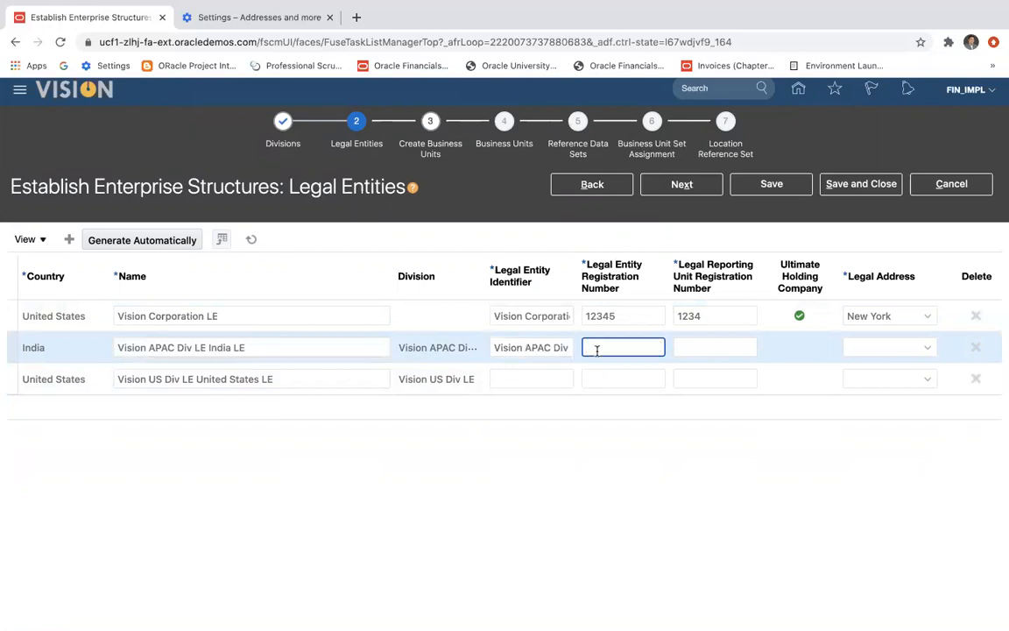
pyautogui.write('111111')
pyautogui.click(705, 346)
pyautogui.write('1')
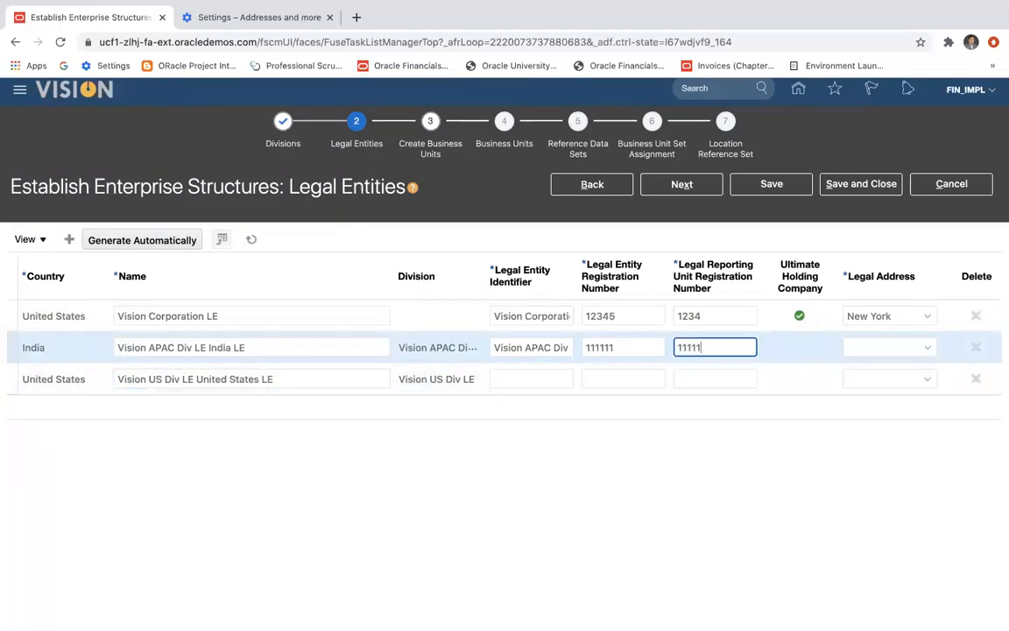
# Shorten Vision Corporation LE's registration number to 1234 and the Indian entity's registration numbers to 11111 and 1111 for the reporting unit.
pyautogui.click(621, 317)
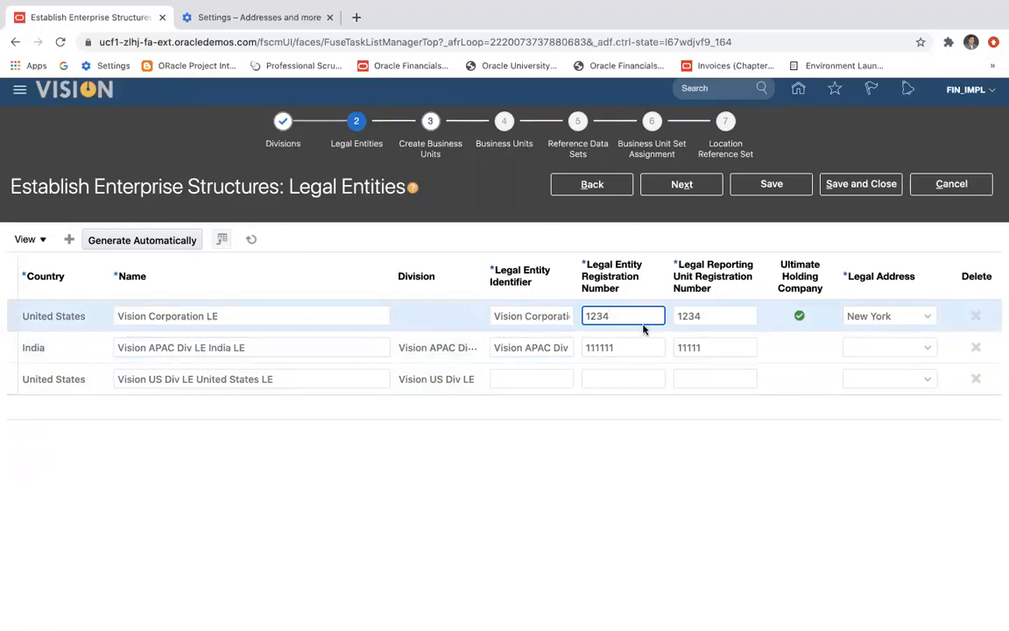
pyautogui.click(629, 347)
pyautogui.click(708, 349)
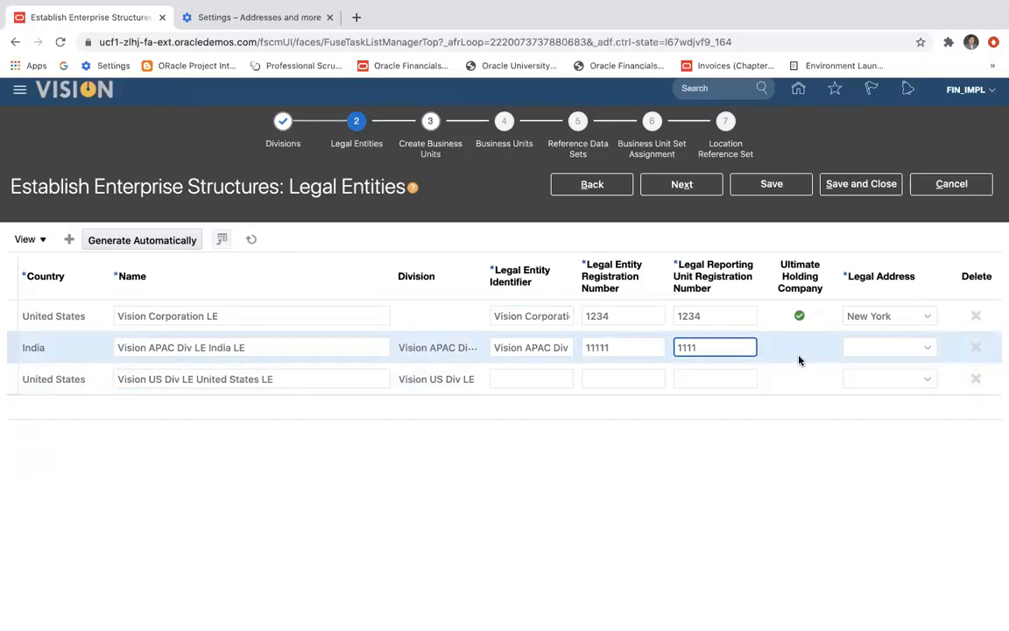
# Set the Indian entity's legal address to Pune.
pyautogui.click(900, 343)
pyautogui.click(926, 348)
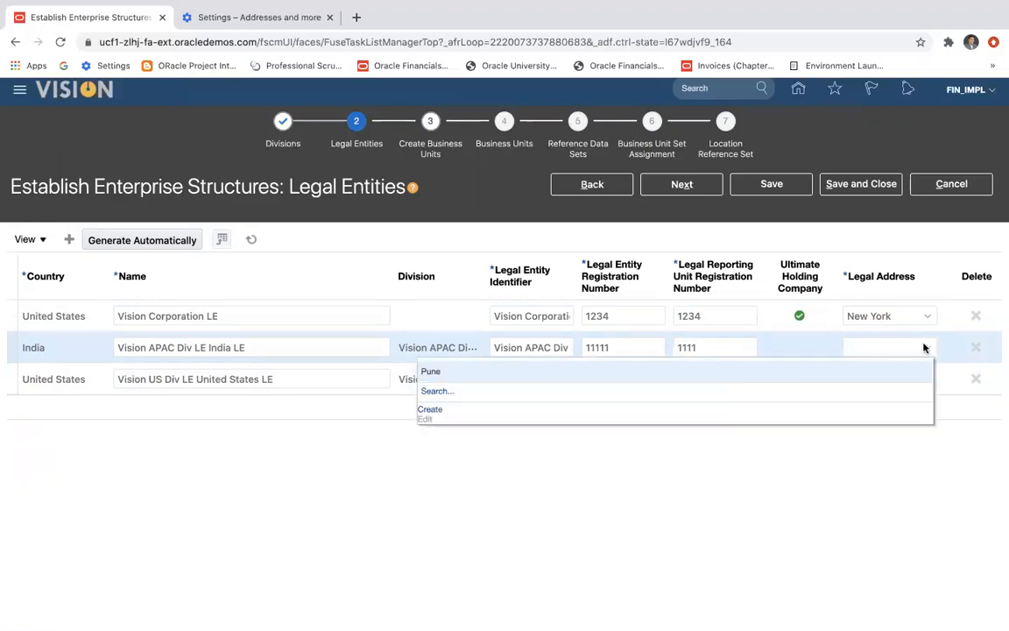
pyautogui.click(430, 372)
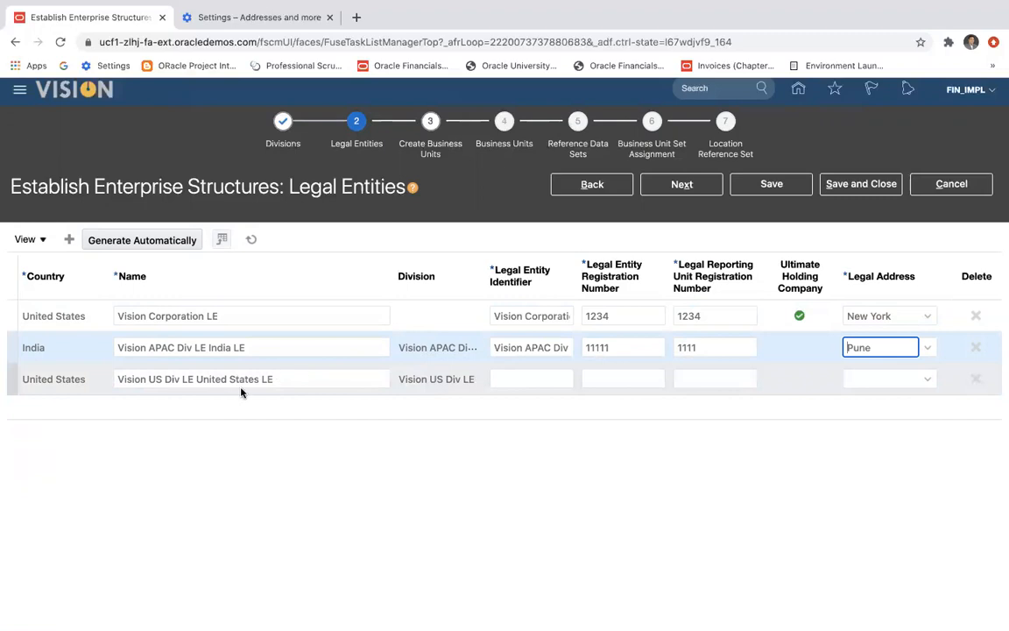
# Paste the copied name Vision APAC Div LE India LE as the identifier of Vision US Div LE United States LE.
pyautogui.moveTo(277, 375); pyautogui.dragTo(182, 369)
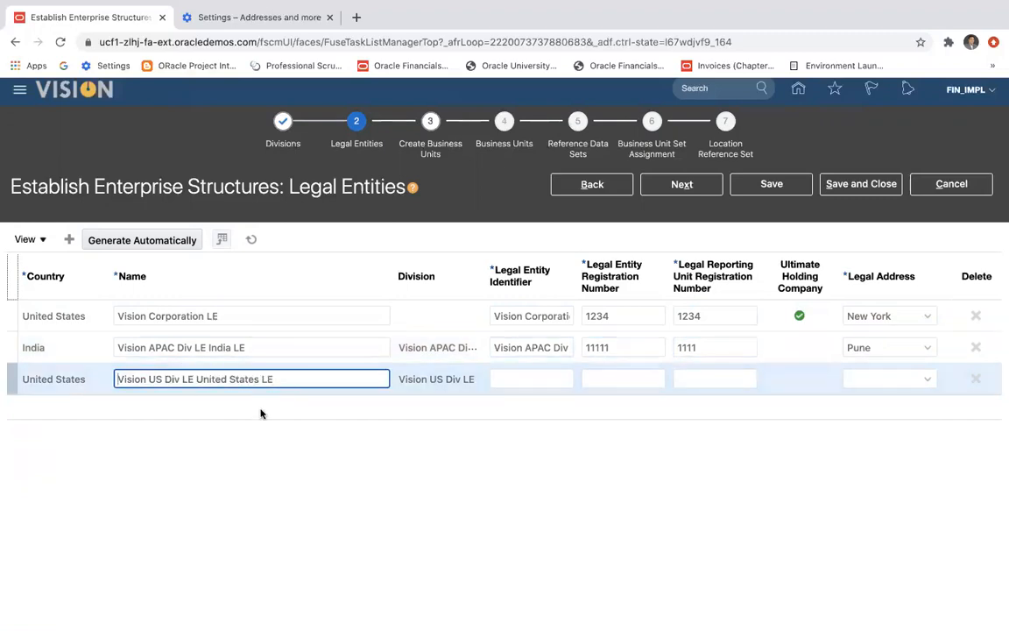
pyautogui.click(536, 379)
pyautogui.press('super+v')
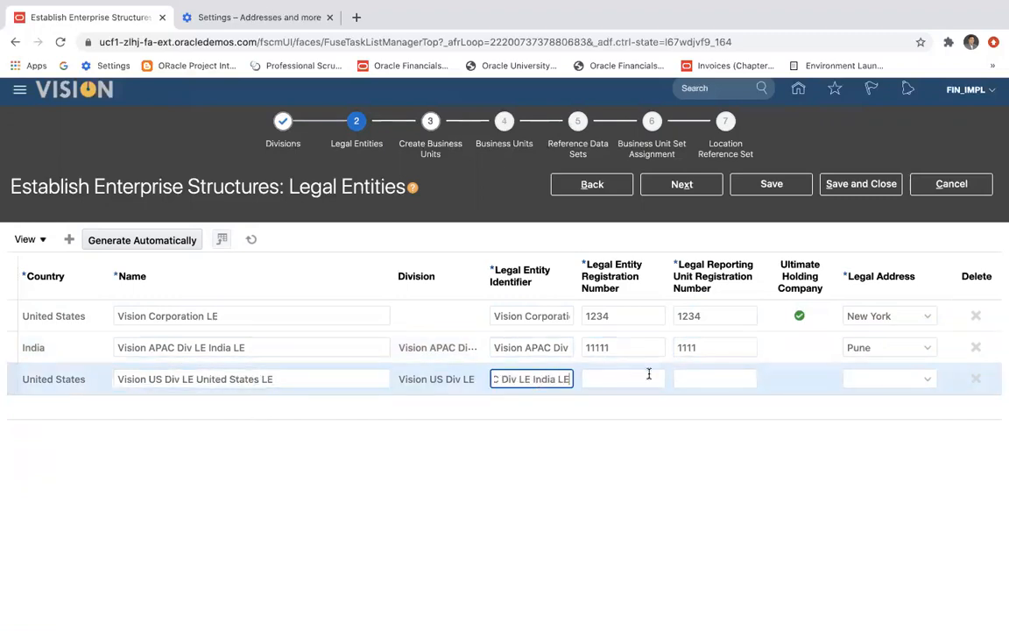
# Set the US division entity's registration and reporting unit registration numbers to 2222, and shorten the Indian entity's registration number to 1111.
pyautogui.click(627, 380)
pyautogui.write('2222')
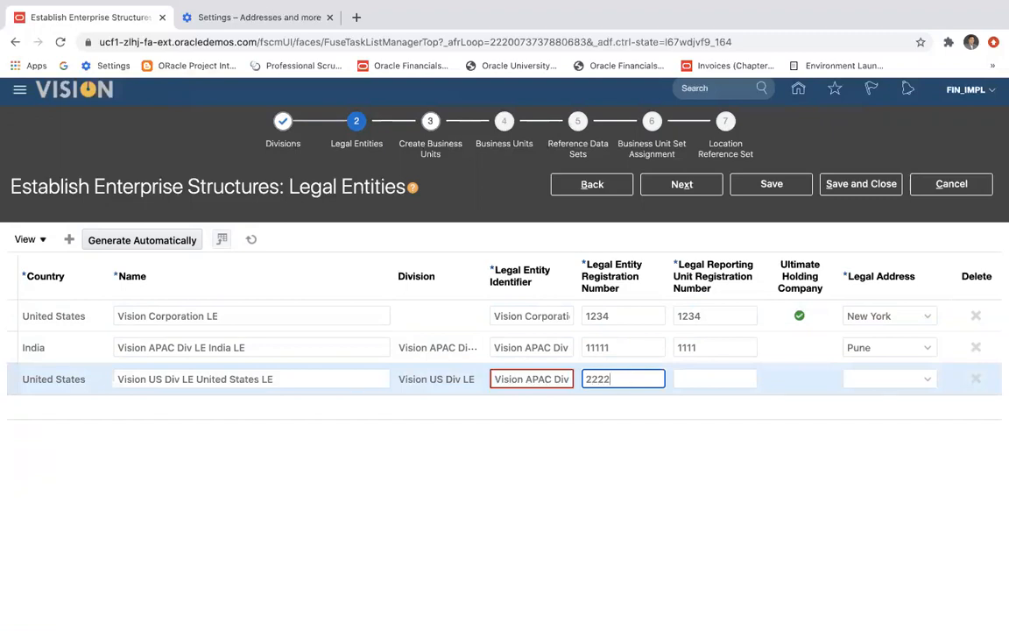
pyautogui.click(620, 350)
pyautogui.press('BackSpace')
pyautogui.click(680, 377)
pyautogui.write('2222')
# Set the US division entity's legal address to New York and try to save the legal entities.
pyautogui.click(858, 381)
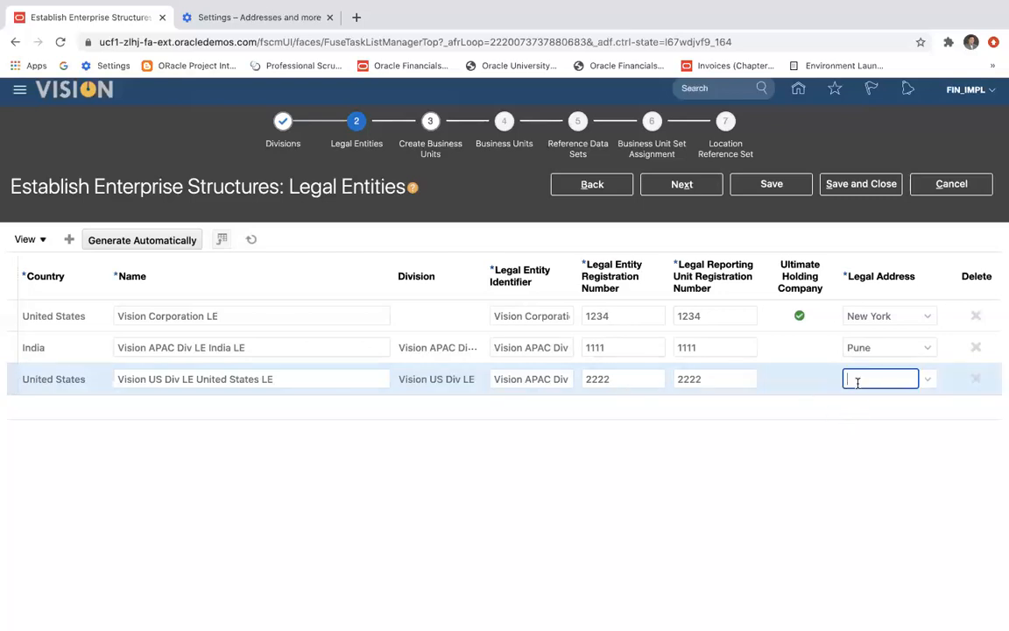
pyautogui.click(930, 378)
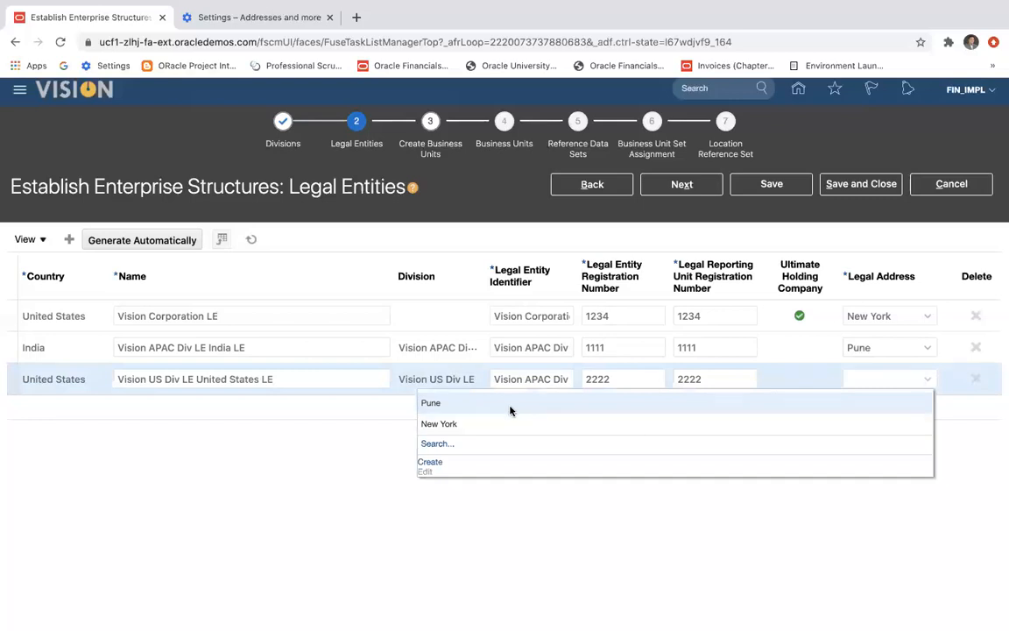
pyautogui.click(471, 423)
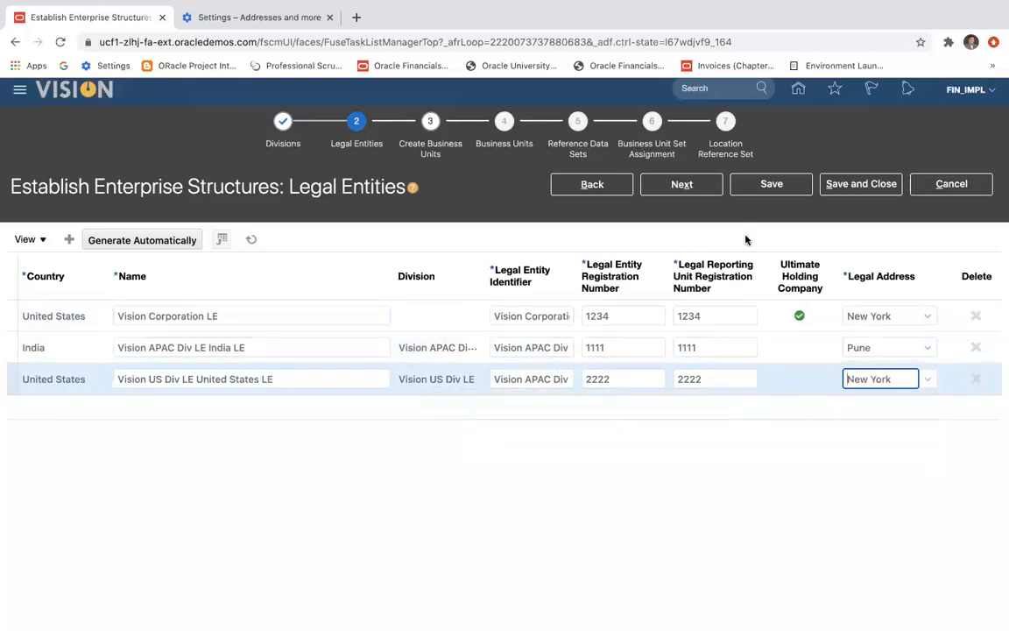
pyautogui.click(769, 194)
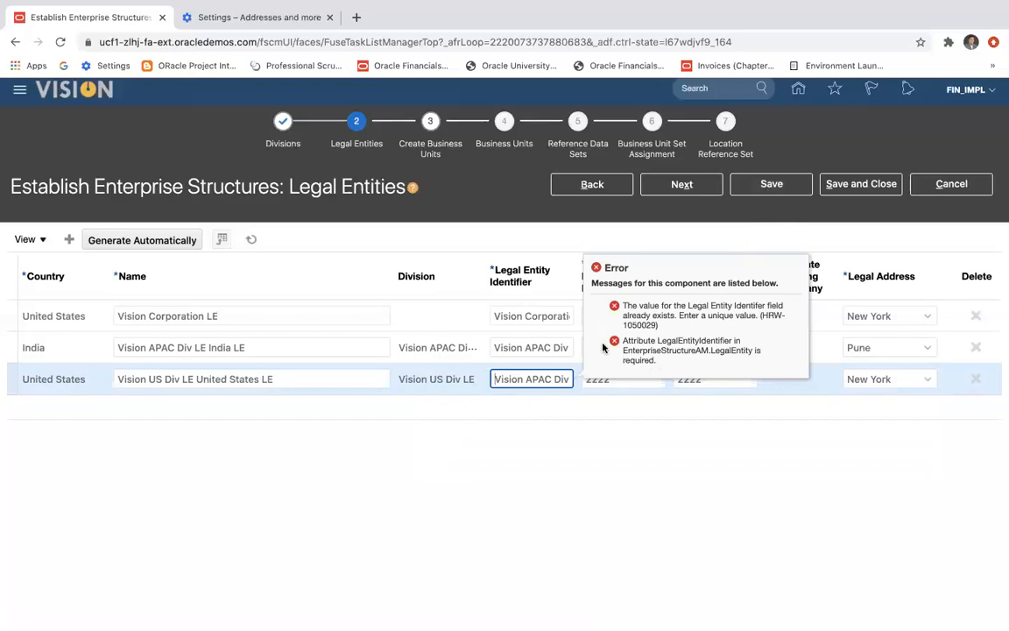
# Make the US division entity's identifier unique by replacing Div with Pun, and save the legal entities.
pyautogui.click(529, 376)
pyautogui.write('Pun')
pyautogui.press('Right')
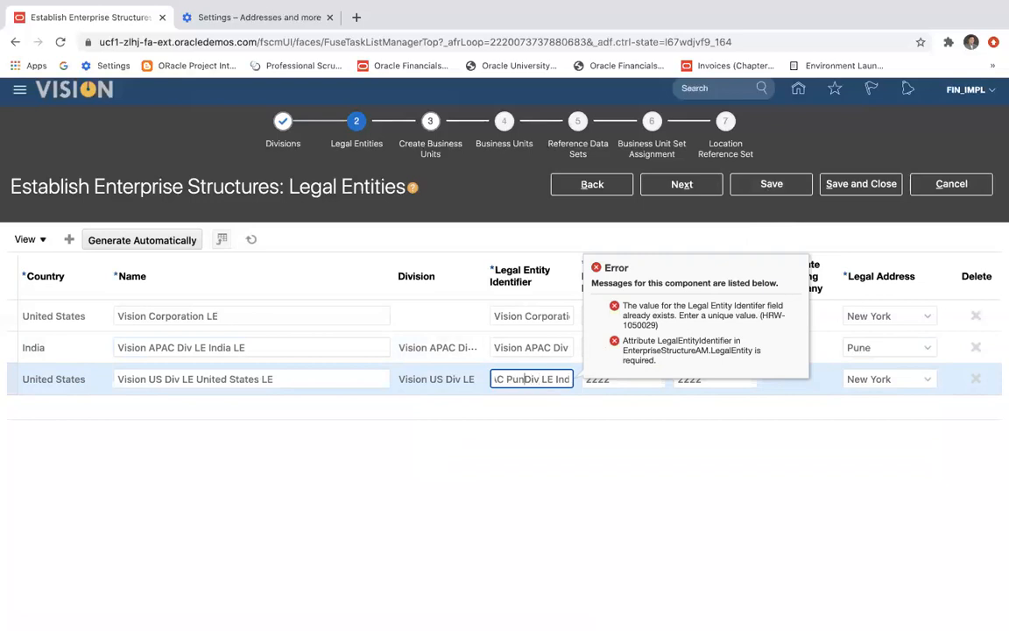
pyautogui.press('Right')
pyautogui.press('Right')
pyautogui.press('Right')
pyautogui.press('Right')
pyautogui.press('BackSpace')
pyautogui.press('BackSpace')
pyautogui.press('BackSpace')
pyautogui.press('BackSpace')
pyautogui.press('BackSpace')
pyautogui.press('BackSpace')
pyautogui.press('BackSpace')
pyautogui.press('BackSpace')
pyautogui.press('BackSpace')
pyautogui.press('BackSpace')
pyautogui.press('BackSpace')
pyautogui.press('Left')
pyautogui.press('Left')
pyautogui.press('Left')
pyautogui.press('Left')
pyautogui.click(760, 185)
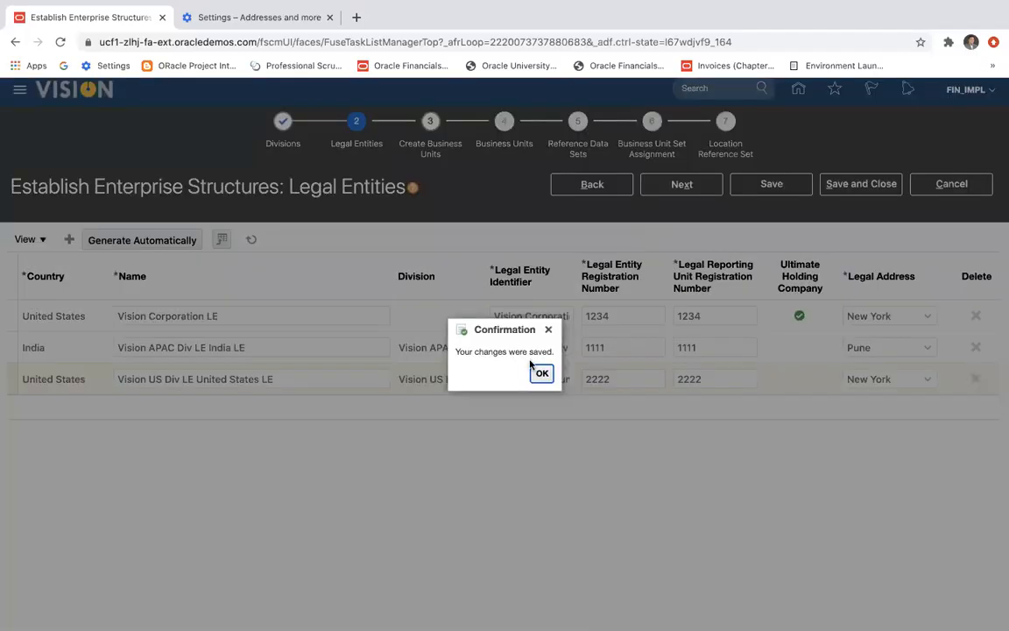
pyautogui.click(542, 374)
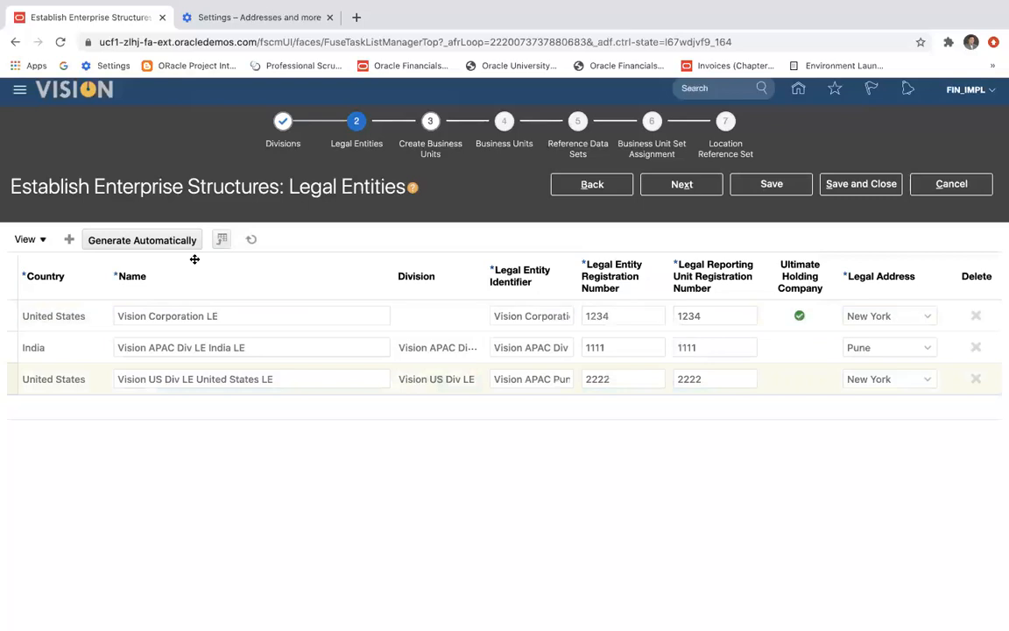
# Add a blank legal entity row and consult the Enterprise Structure slide in PowerPoint.
pyautogui.click(68, 239)
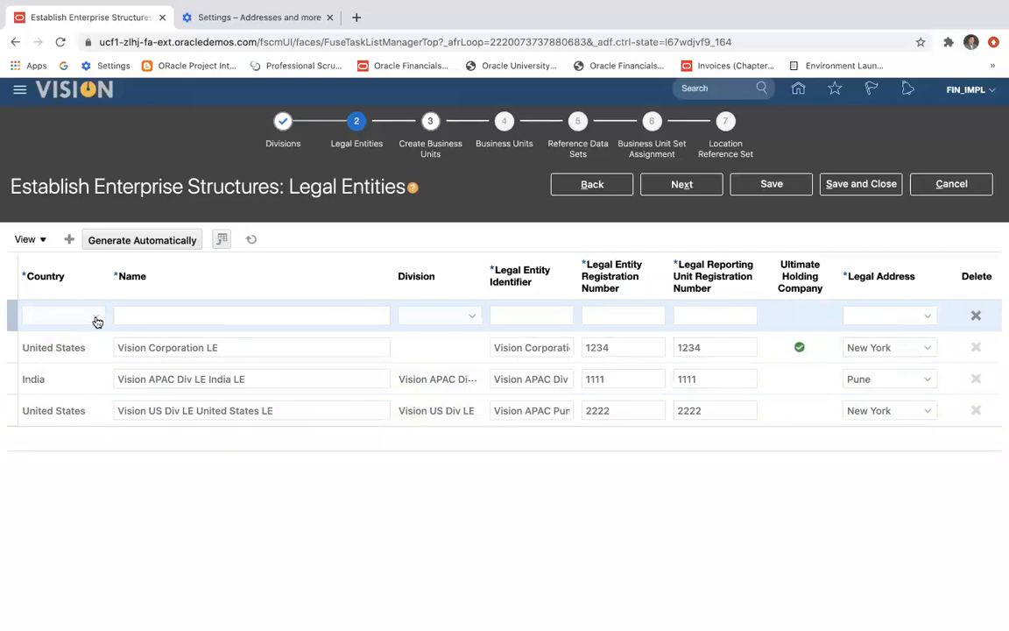
pyautogui.hotkey('ctrl', 'Left')
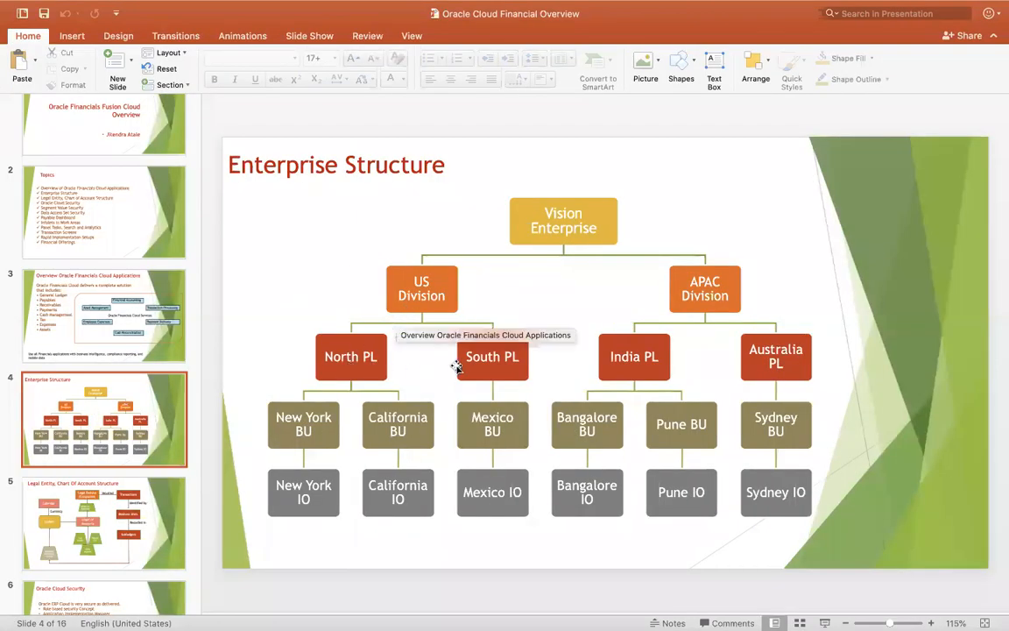
pyautogui.press('super+Tab')
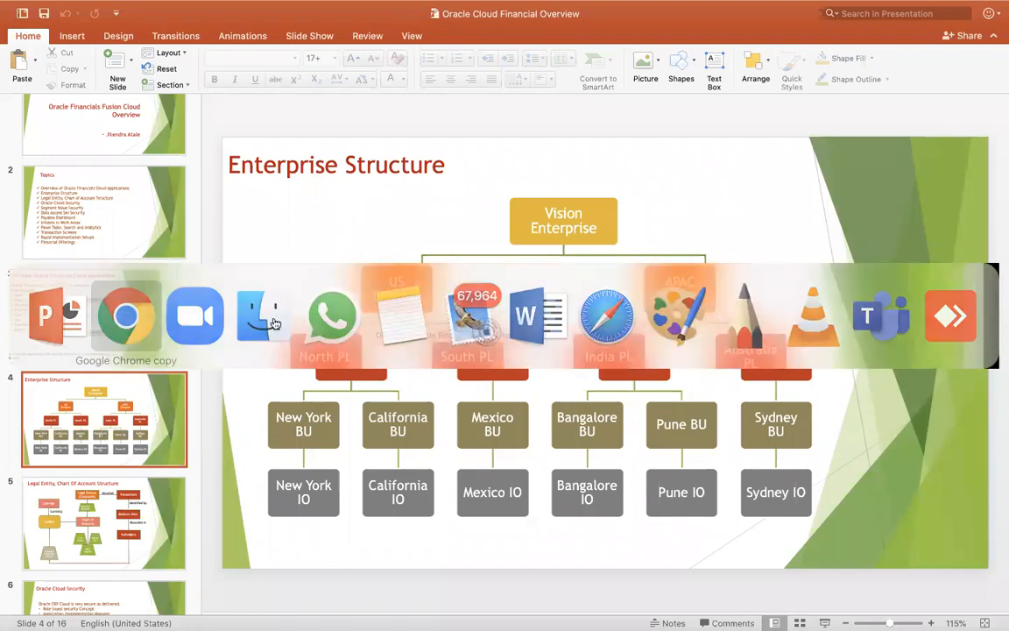
# Return to Chrome and set the blank legal entity row's country to United States.
pyautogui.click(100, 322)
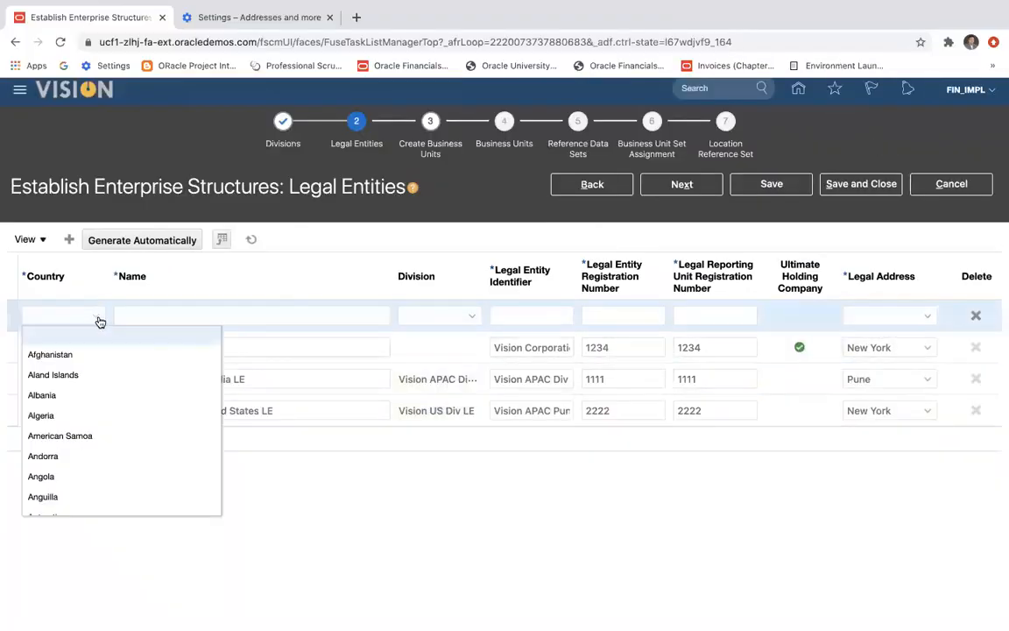
pyautogui.write('un')
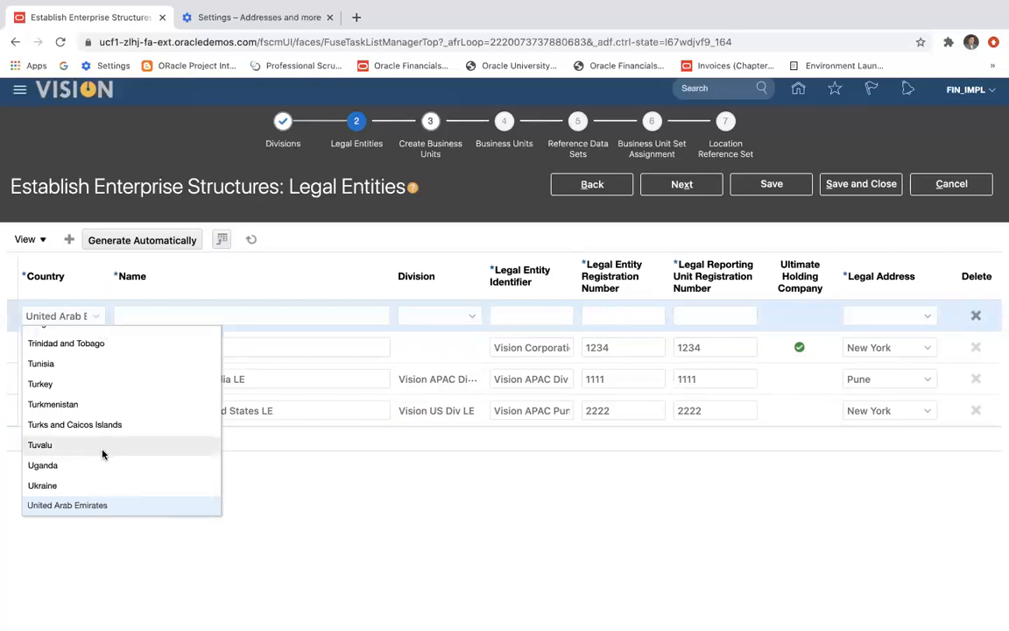
pyautogui.scroll(-1, 102, 454)
pyautogui.scroll(5, 103, 453)
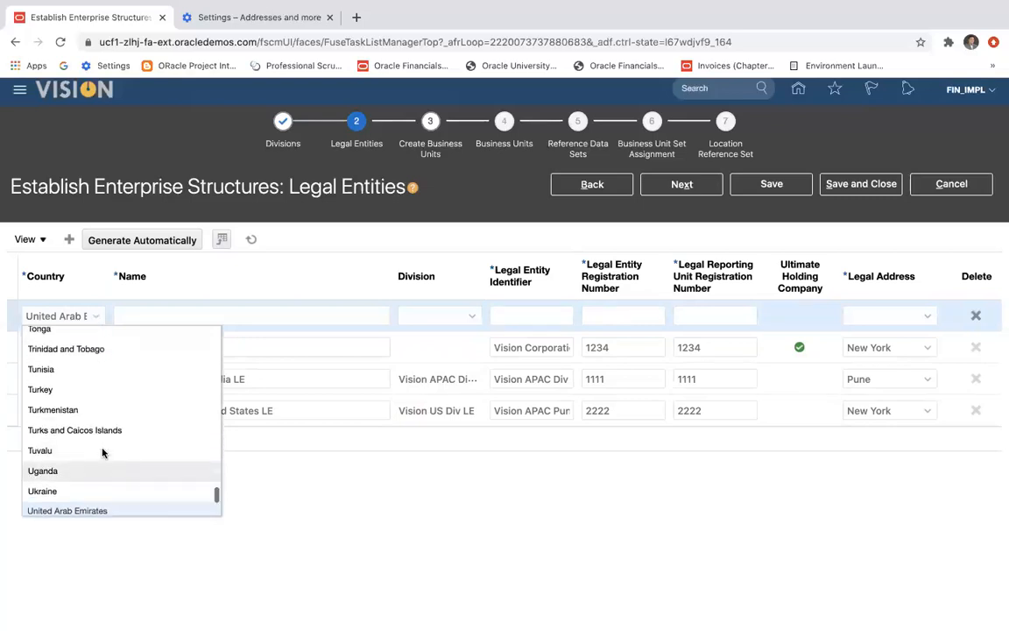
pyautogui.scroll(-10, 102, 453)
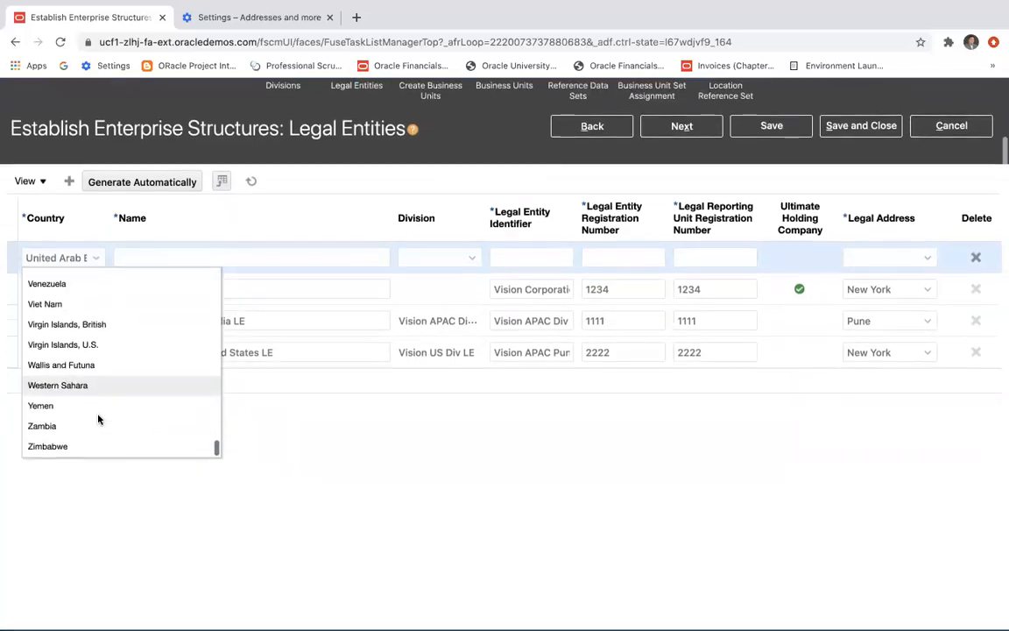
pyautogui.scroll(5, 84, 411)
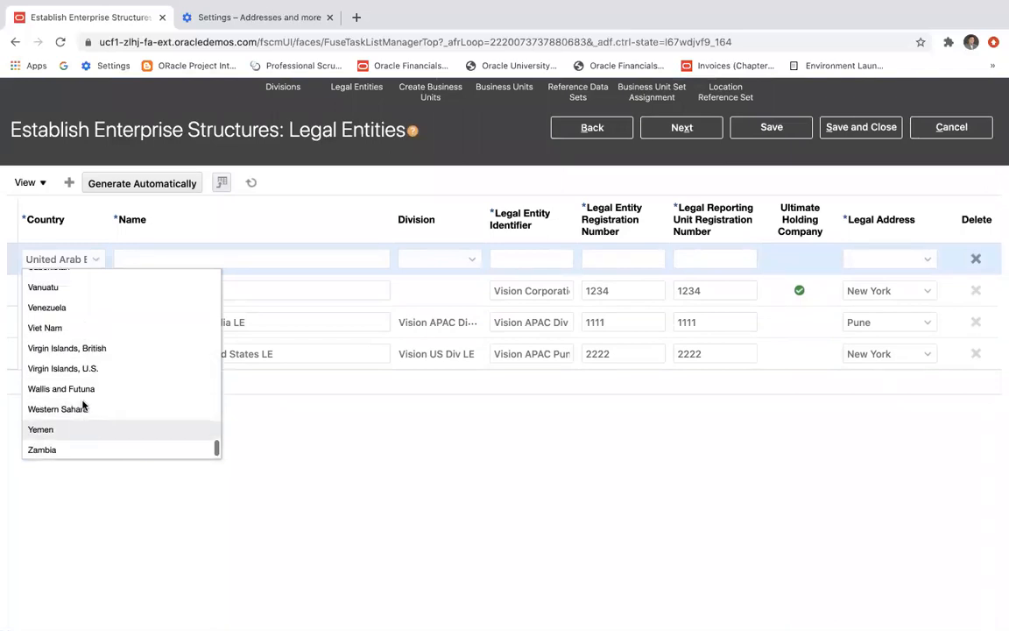
pyautogui.scroll(1, 85, 336)
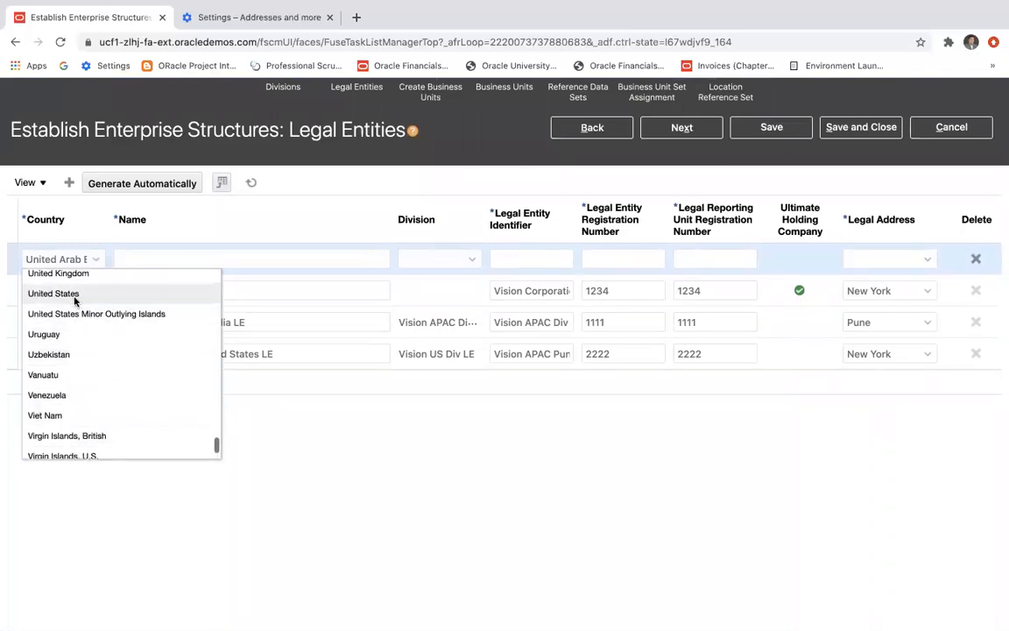
pyautogui.click(72, 292)
# Name the new United States entity Vision NA US LE and assign it to the Vision US Div LE division.
pyautogui.click(174, 257)
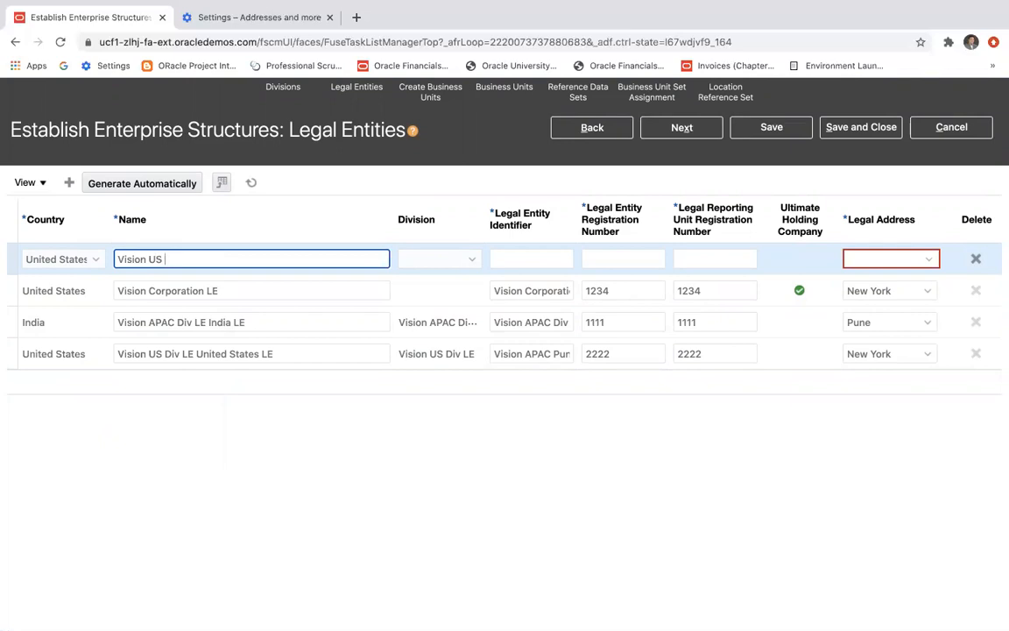
pyautogui.write('NA US LE')
pyautogui.click(473, 262)
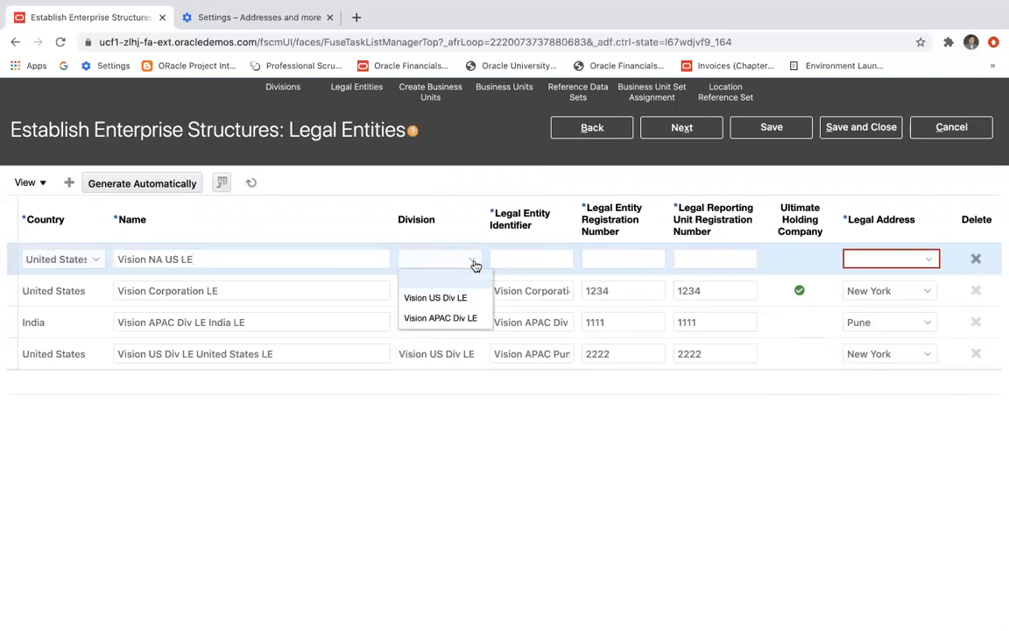
pyautogui.click(460, 299)
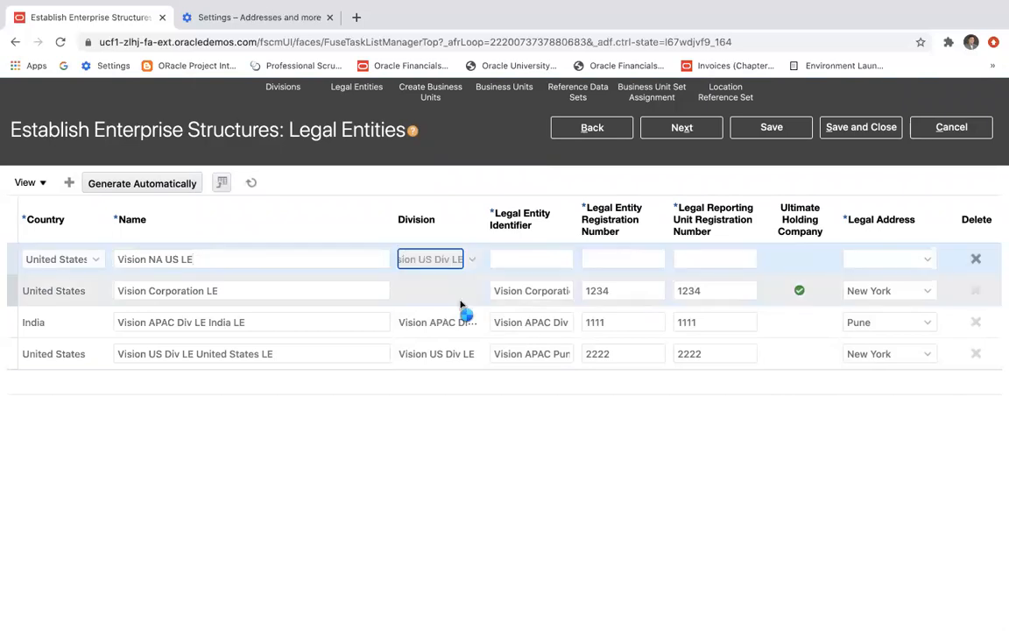
# Reuse the name Vision NA US LE as the entity's identifier and set both its registration numbers to 3333.
pyautogui.moveTo(217, 257); pyautogui.dragTo(104, 259)
pyautogui.press('super+c')
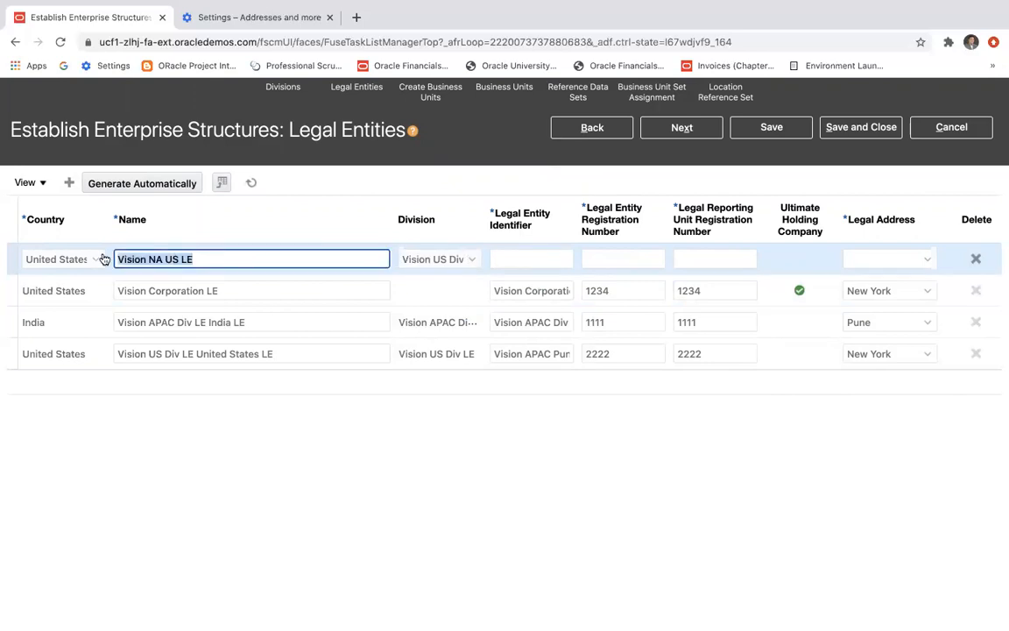
pyautogui.click(498, 260)
pyautogui.press('super+v')
pyautogui.click(623, 260)
pyautogui.write('3')
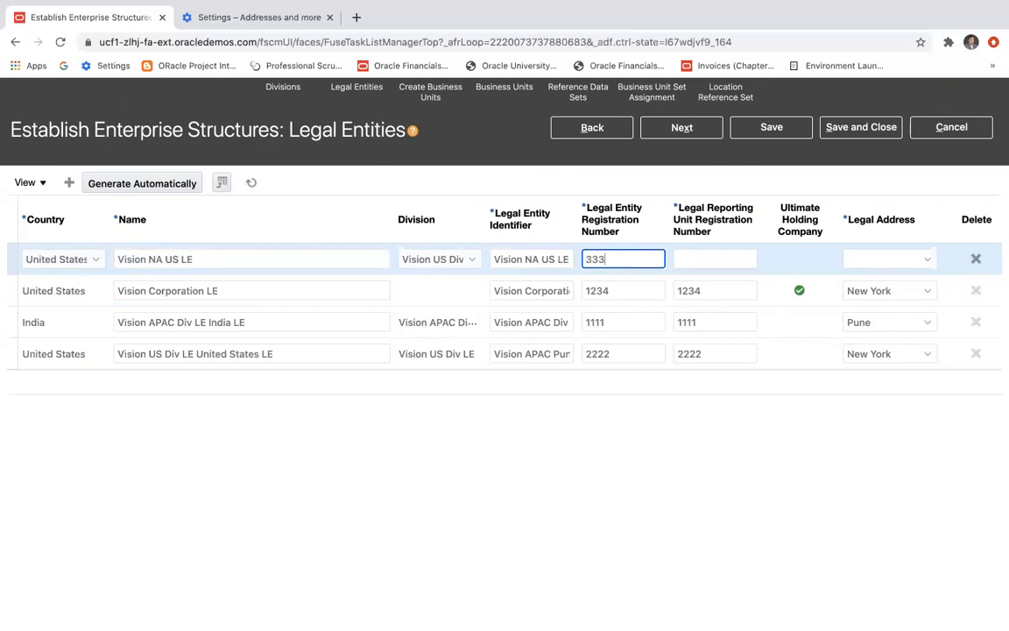
pyautogui.click(705, 271)
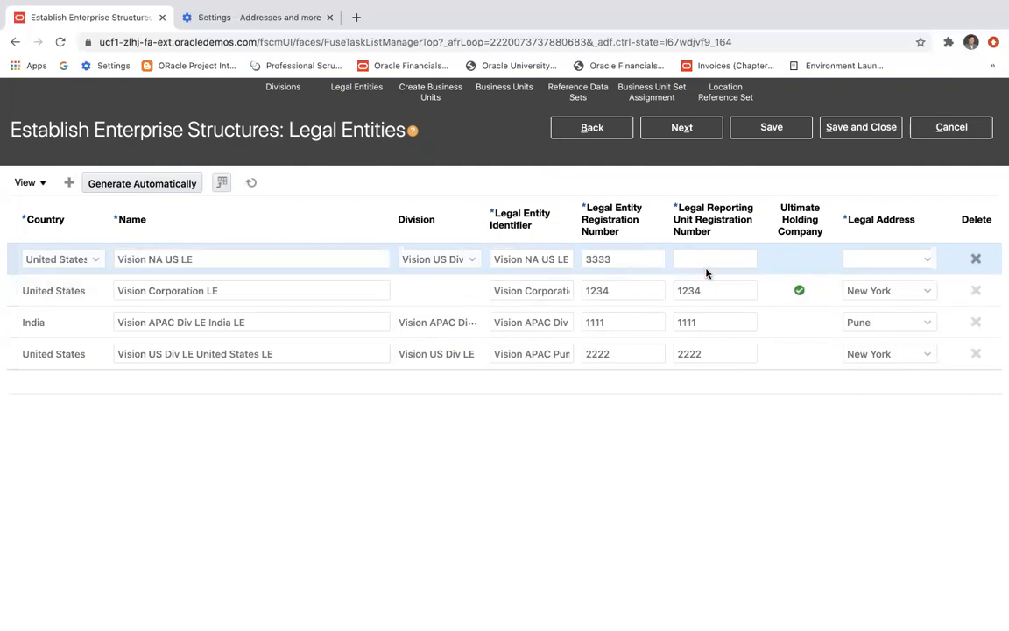
pyautogui.click(699, 258)
pyautogui.write('3333')
# Set the Vision NA US LE entity's legal address to New York and save the legal entities.
pyautogui.click(875, 264)
pyautogui.click(924, 262)
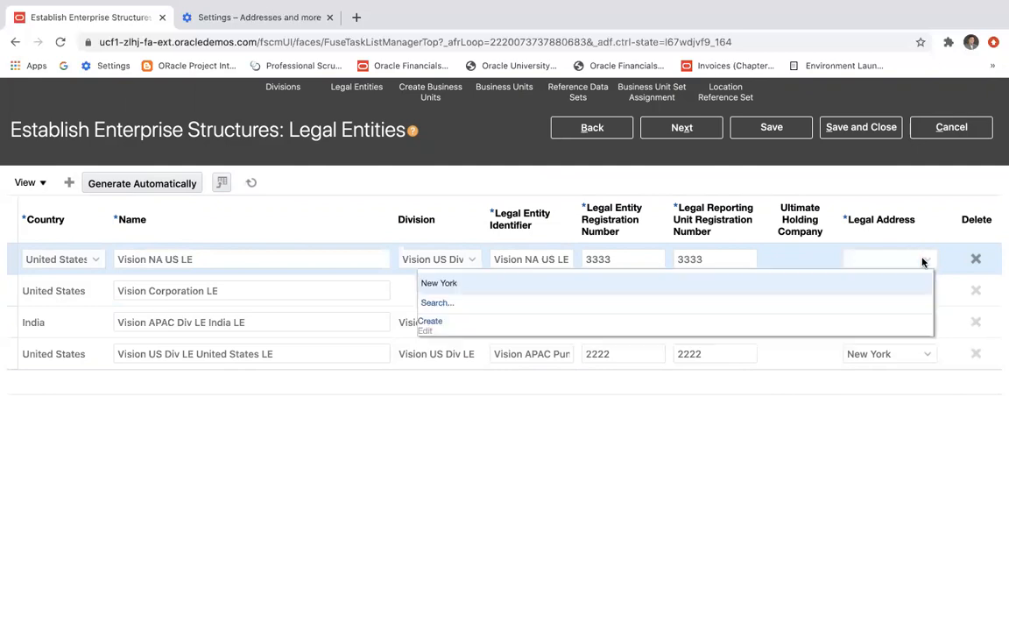
pyautogui.click(453, 284)
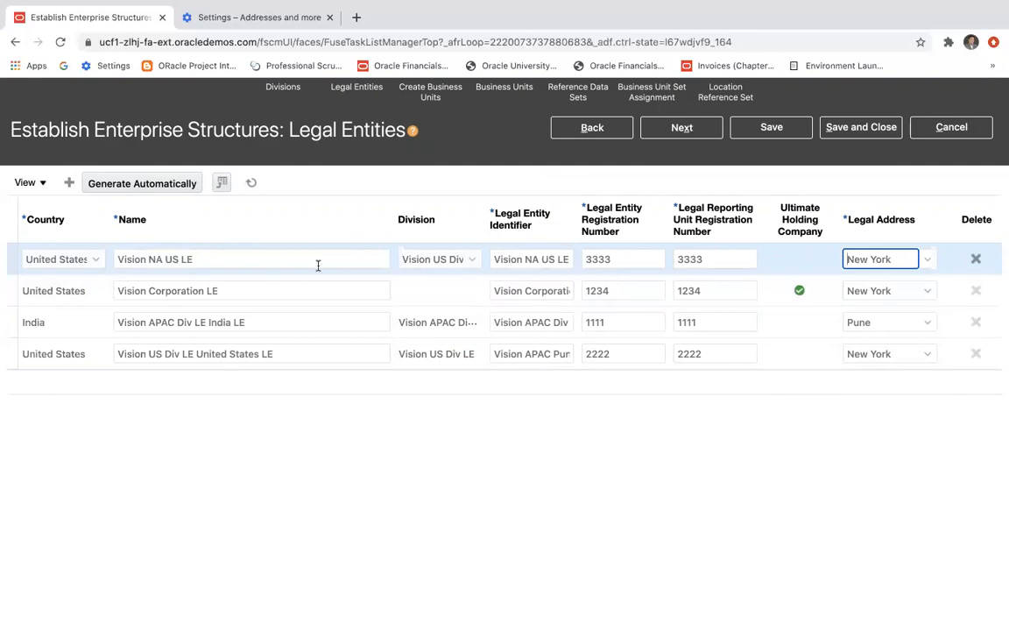
pyautogui.click(771, 127)
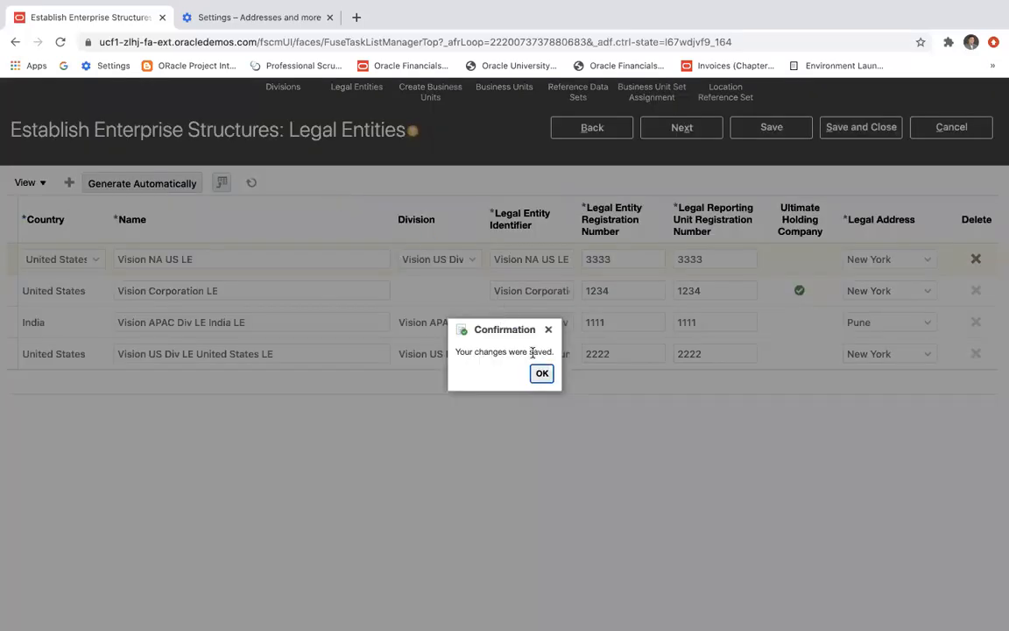
pyautogui.press('Return')
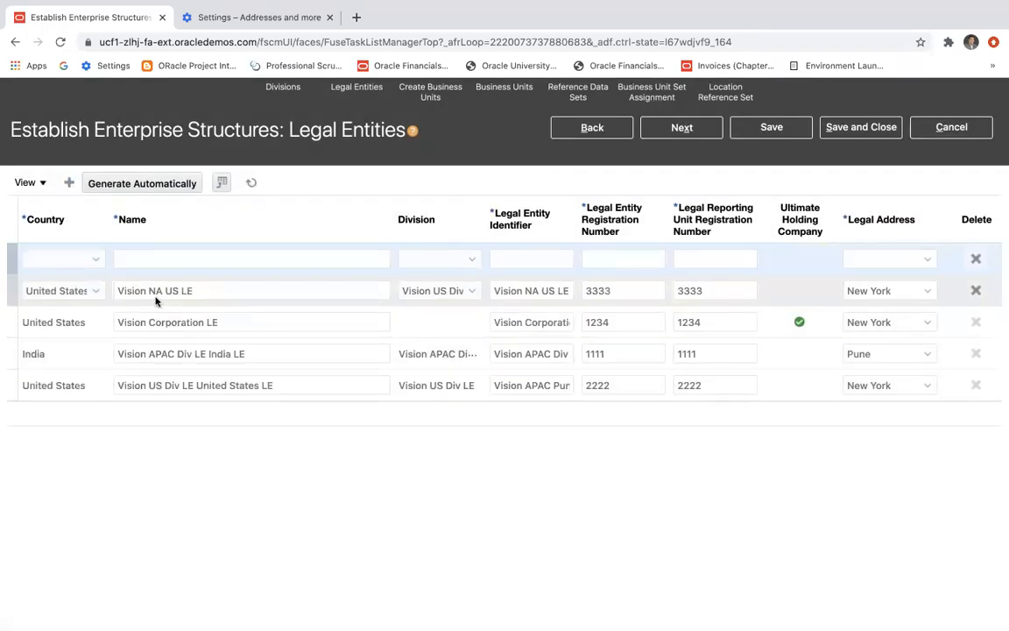
# Add another legal entity row and set its country to Mexico, consulting the Enterprise Structure slide in PowerPoint.
pyautogui.click(96, 260)
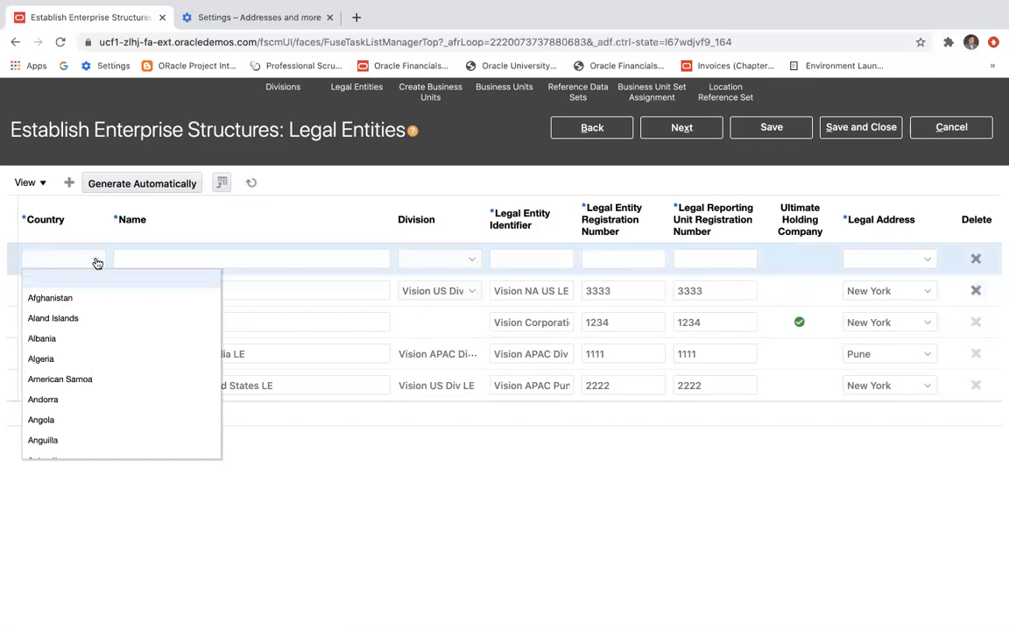
pyautogui.scroll(-10, 92, 361)
pyautogui.scroll(-15, 94, 364)
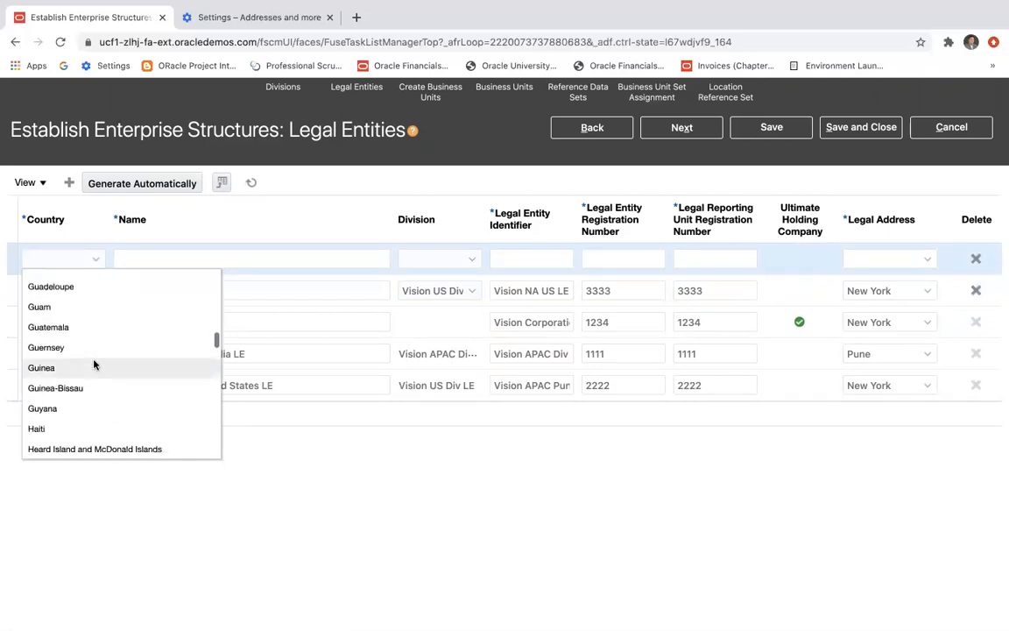
pyautogui.scroll(-15, 94, 365)
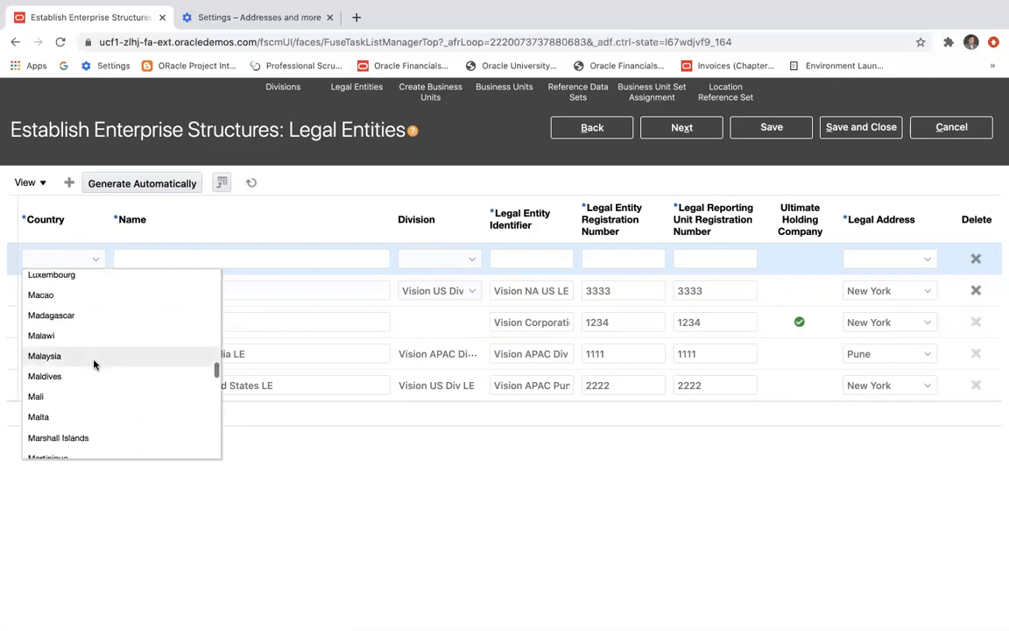
pyautogui.scroll(-15, 94, 365)
pyautogui.scroll(-12, 94, 364)
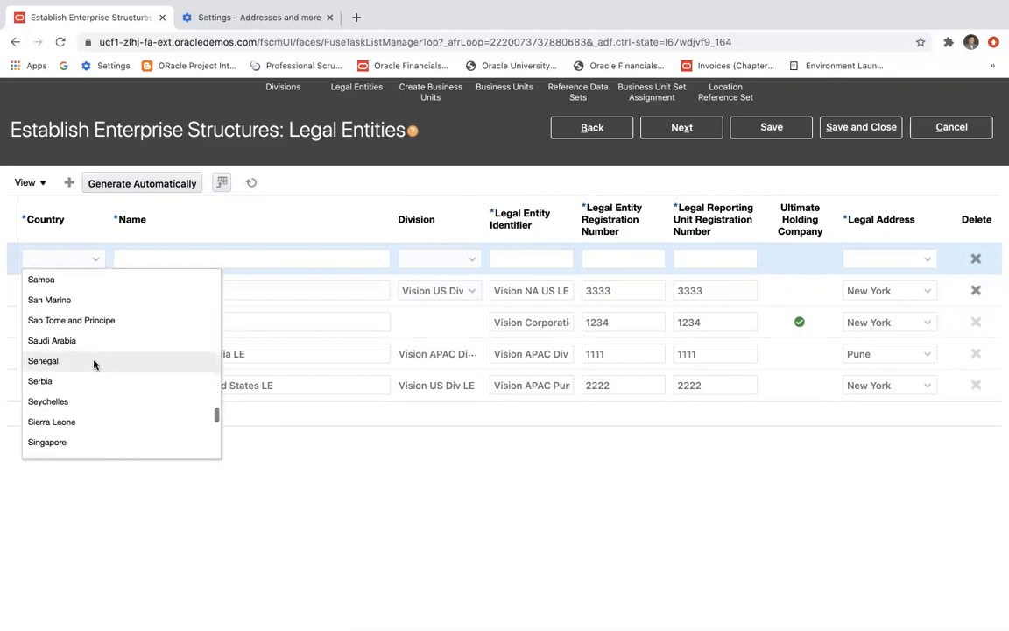
pyautogui.scroll(-10, 94, 365)
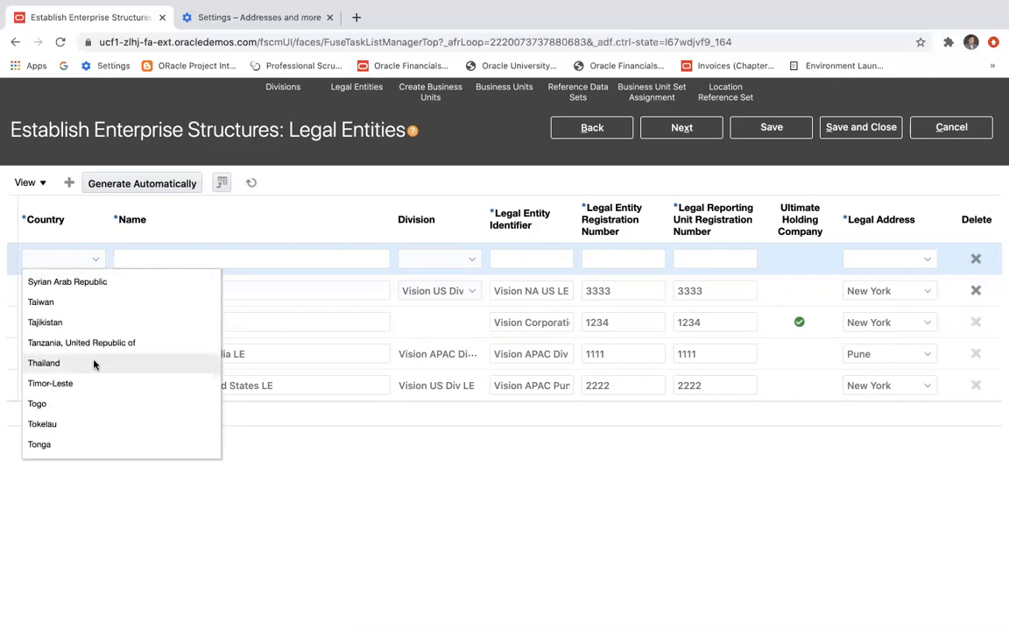
pyautogui.press('super+Tab')
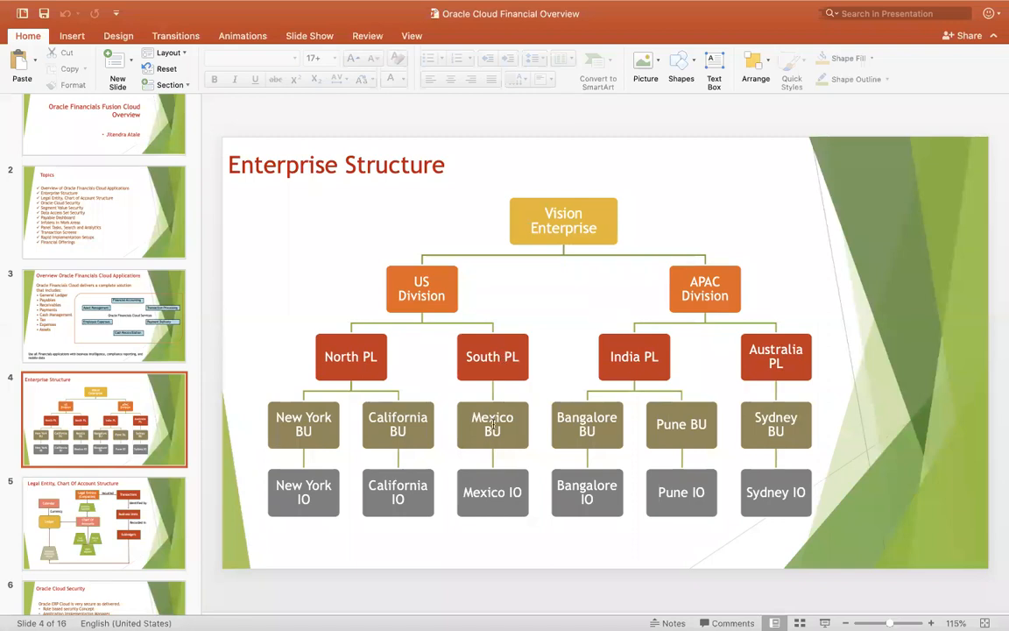
pyautogui.press('super+Tab')
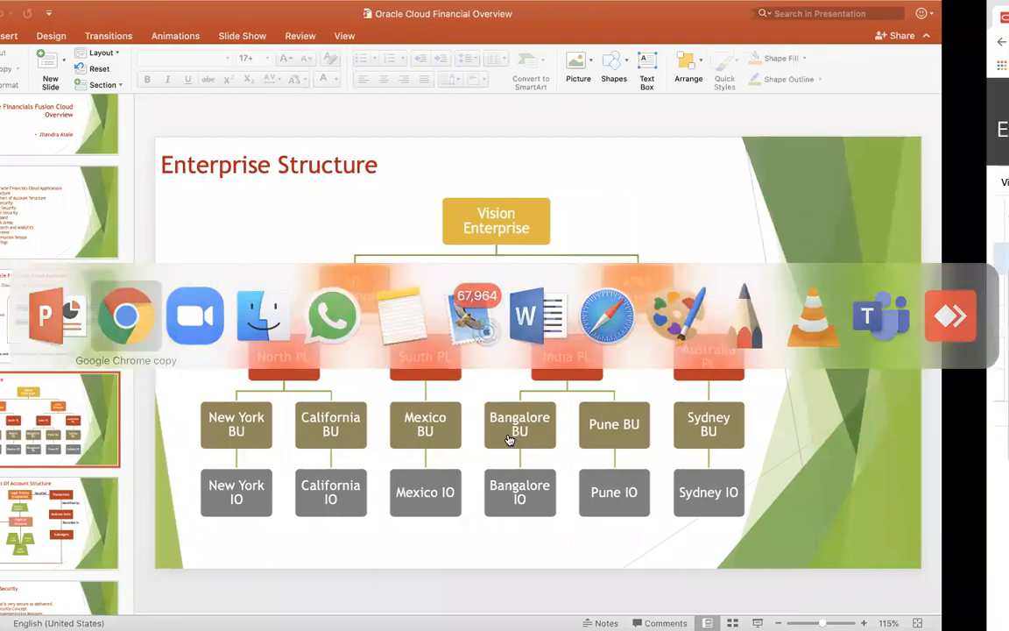
pyautogui.scroll(-5, 119, 404)
pyautogui.scroll(15, 119, 405)
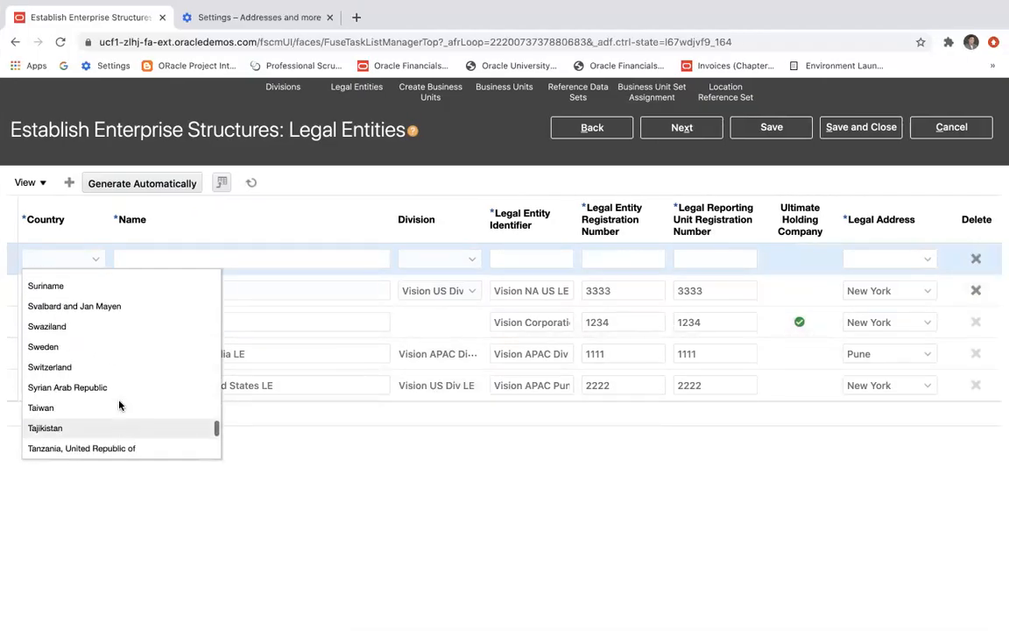
pyautogui.scroll(10, 119, 405)
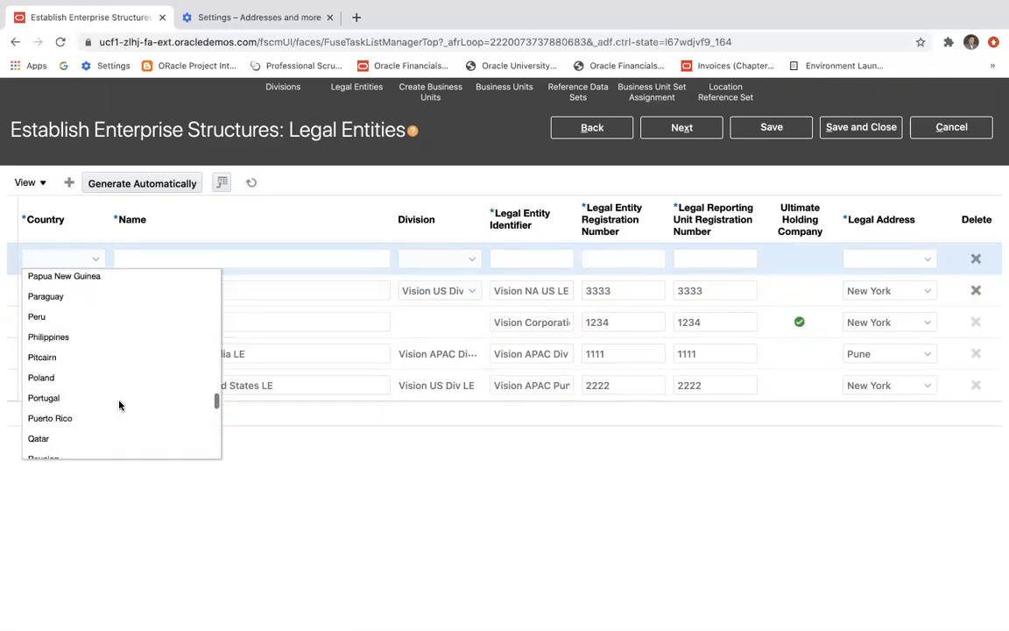
pyautogui.scroll(3, 119, 405)
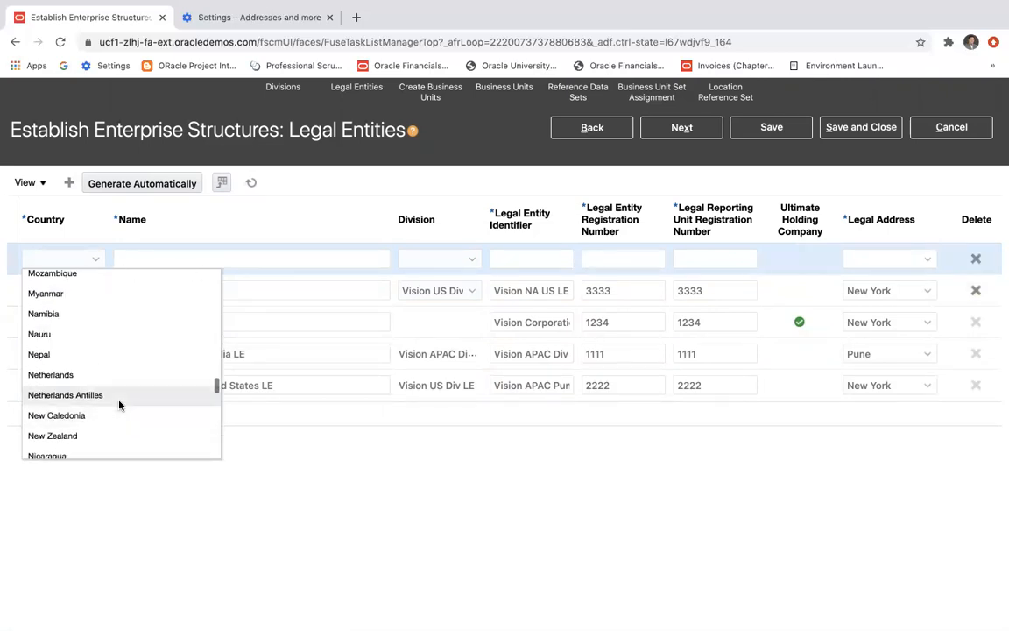
pyautogui.scroll(2, 119, 405)
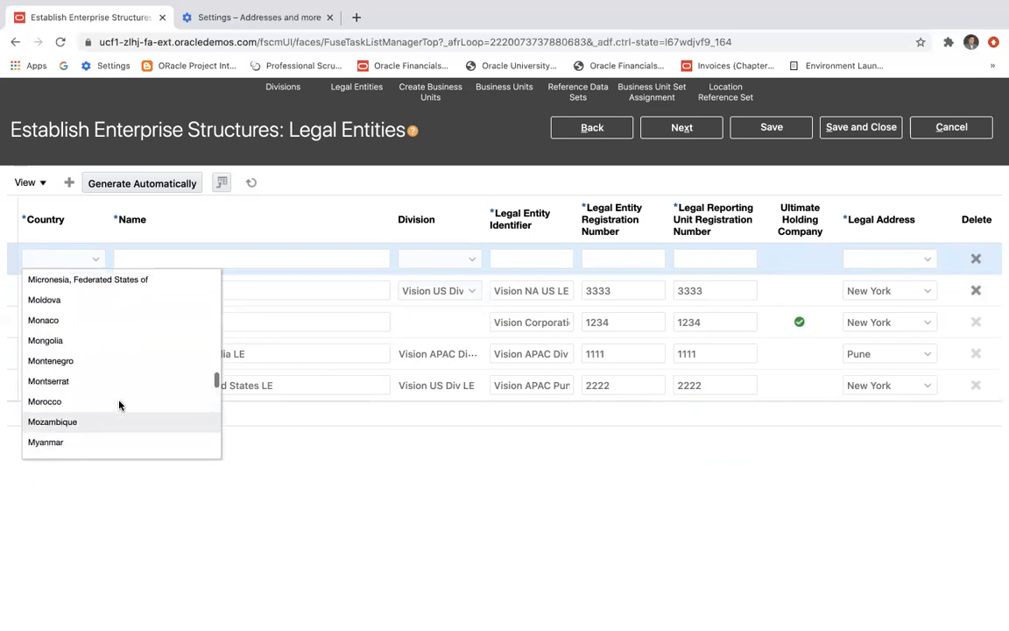
pyautogui.scroll(3, 119, 405)
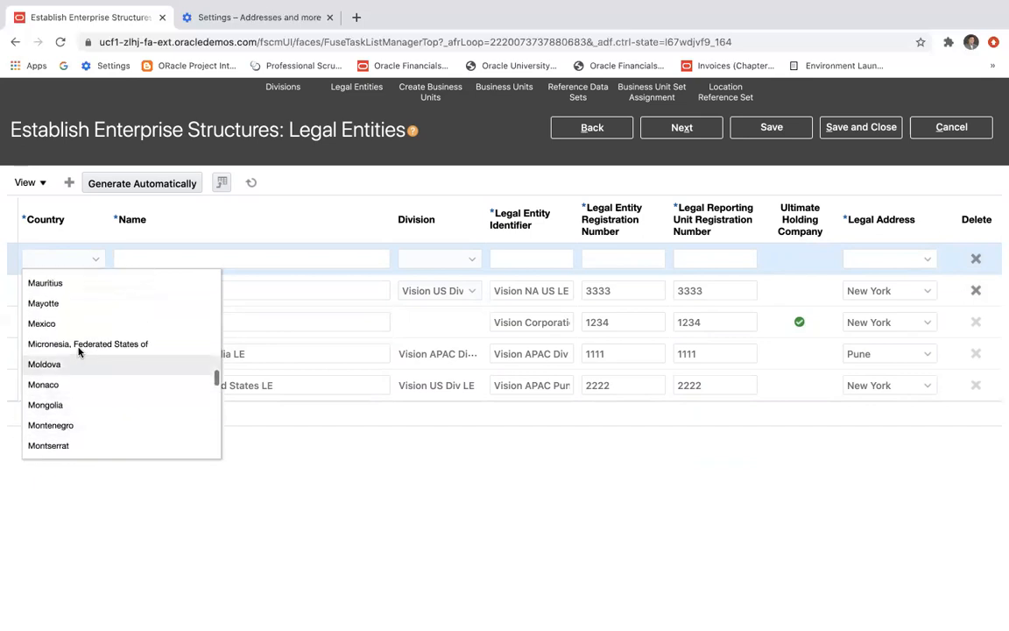
pyautogui.click(75, 322)
# Name the Mexican entity Vision SA US LE and assign it to the Vision US Div LE division.
pyautogui.click(245, 259)
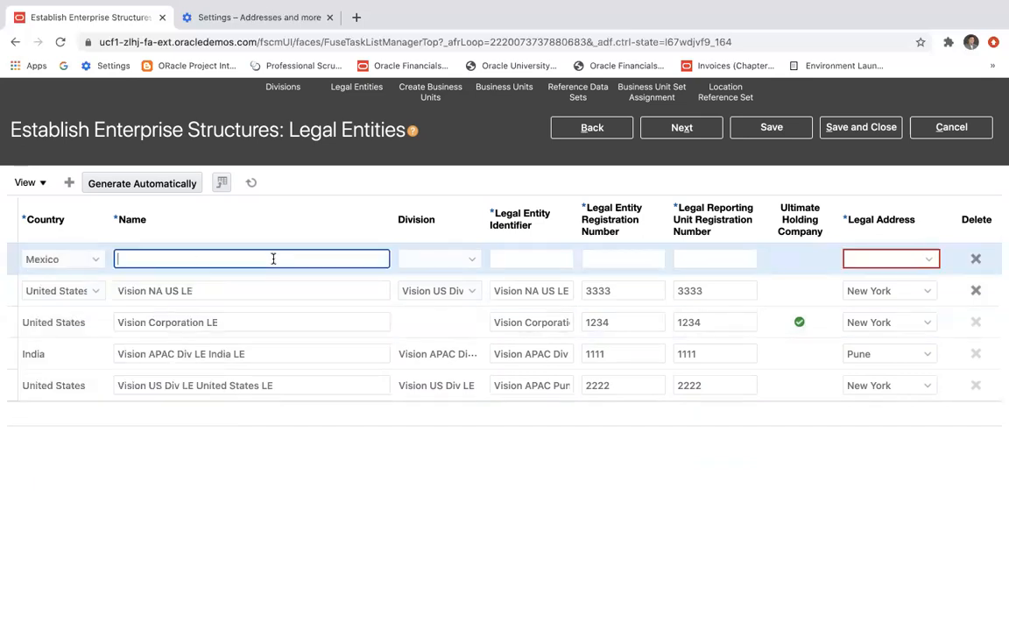
pyautogui.write('V')
pyautogui.write('ision SA US LE')
pyautogui.moveTo(188, 259); pyautogui.dragTo(131, 260)
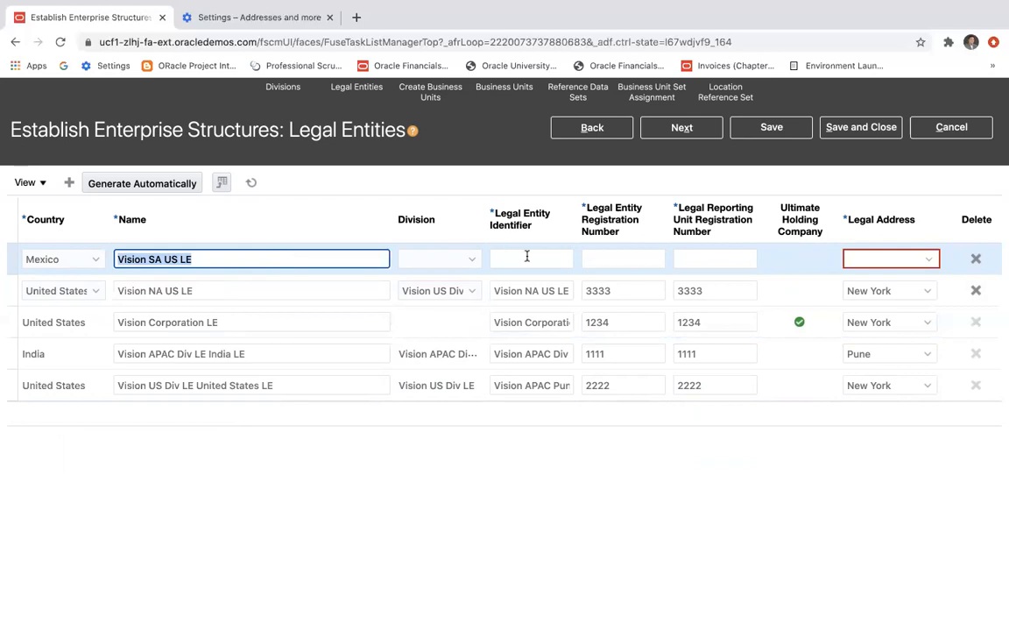
pyautogui.click(472, 259)
pyautogui.click(462, 298)
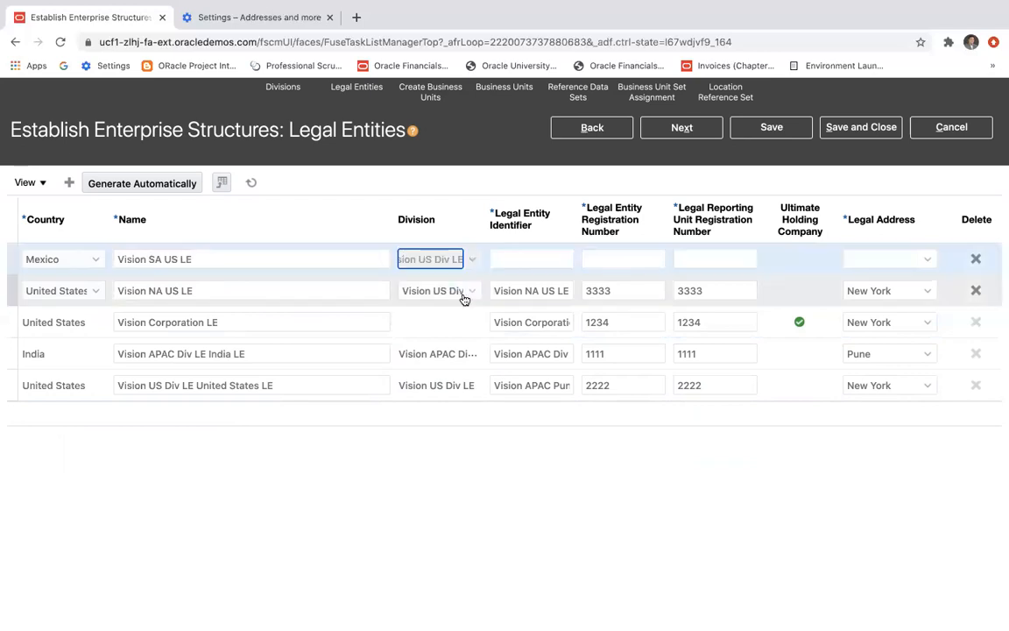
# Enter Vision SA US LE as the Mexican entity's identifier and set both its registration numbers to 4444.
pyautogui.click(512, 258)
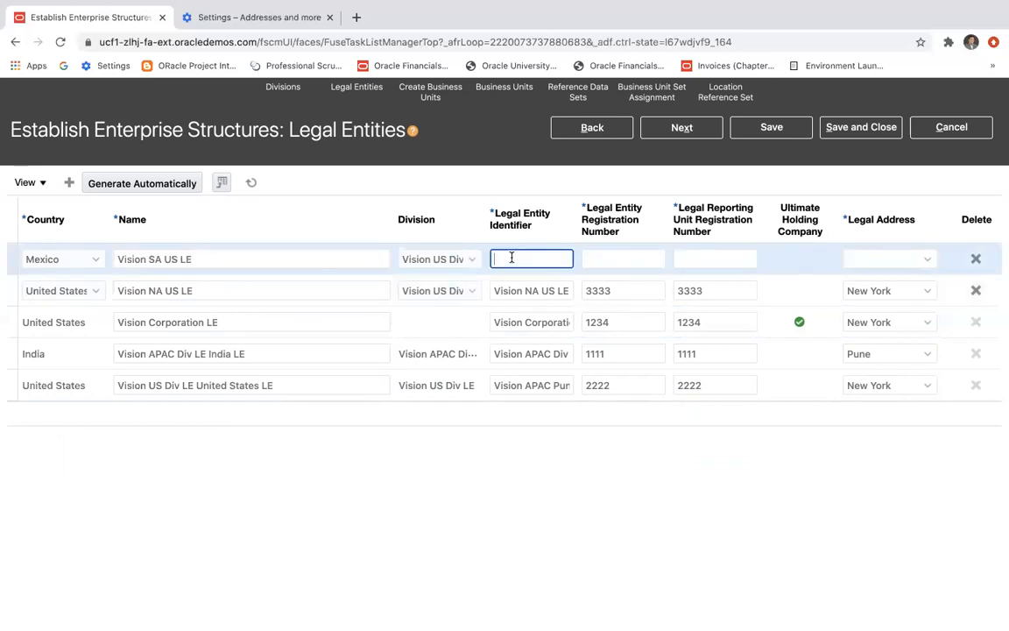
pyautogui.write('Vision SA US LE')
pyautogui.click(616, 261)
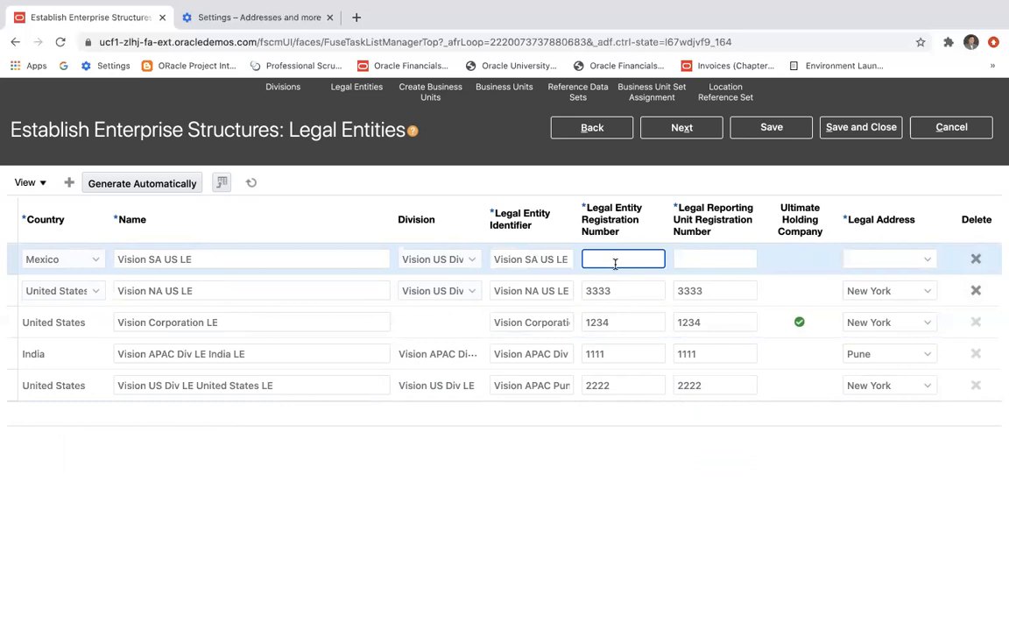
pyautogui.write('4444')
pyautogui.click(688, 260)
pyautogui.write('4444')
# Create a new location for the Vision SA US LE entity's legal address, with Mexico as both its name and Address Line 1.
pyautogui.click(904, 260)
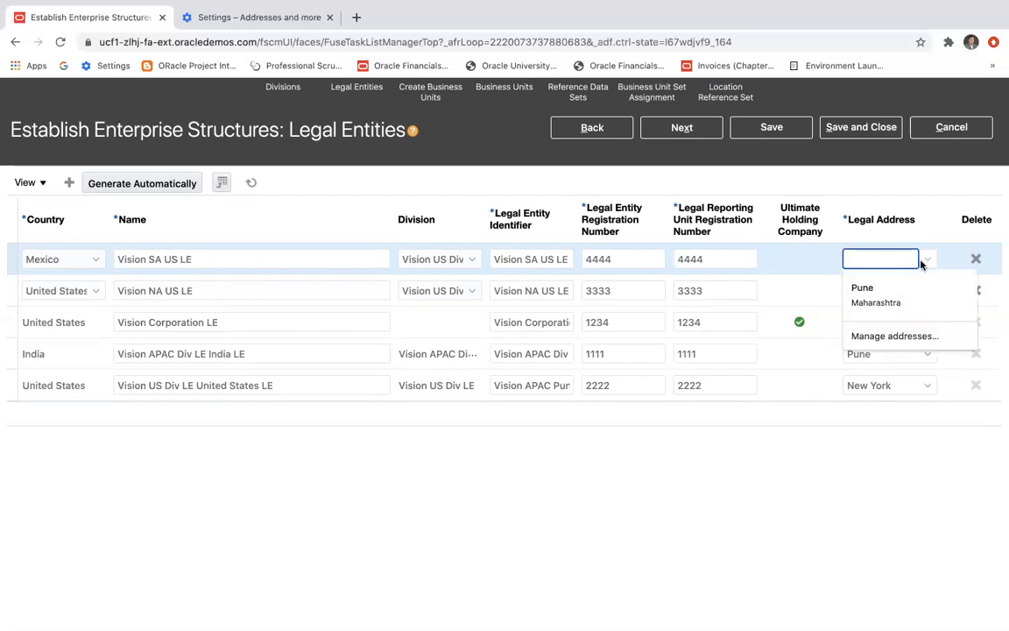
pyautogui.click(928, 260)
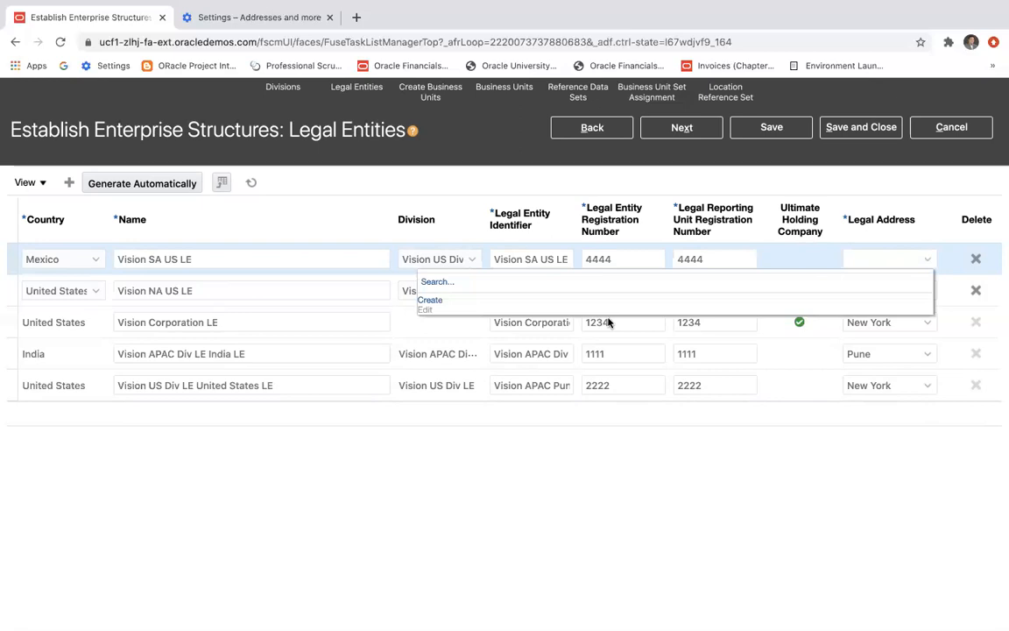
pyautogui.click(438, 301)
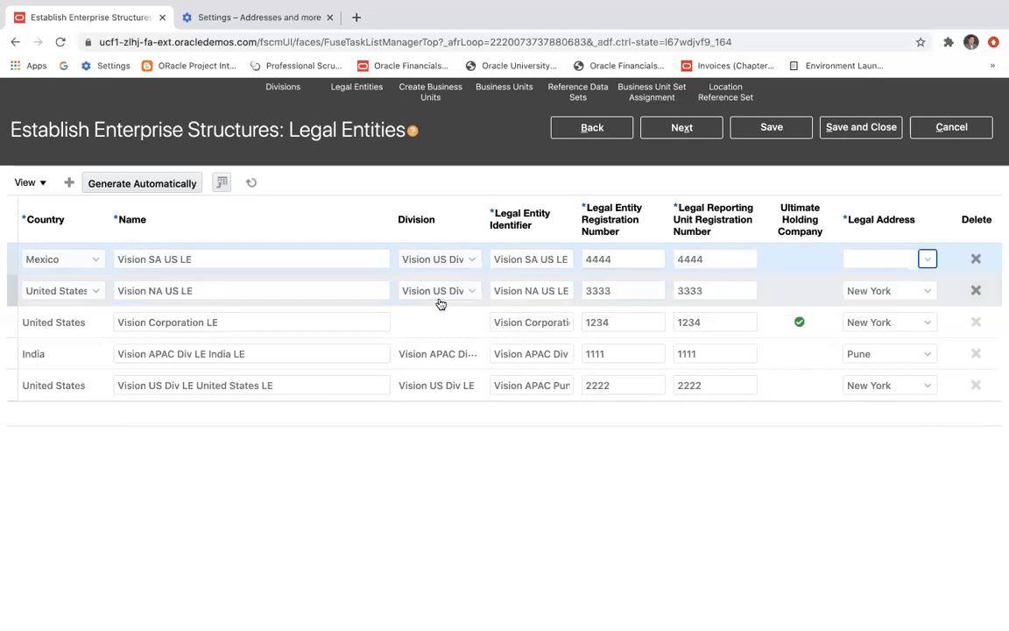
pyautogui.write('Me')
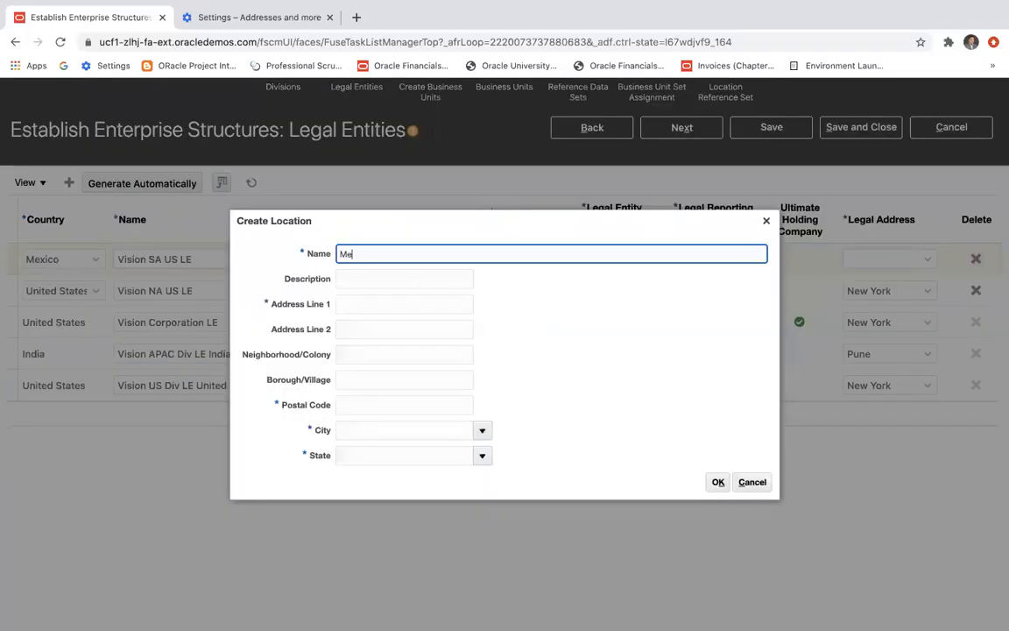
pyautogui.write('xico')
pyautogui.click(400, 307)
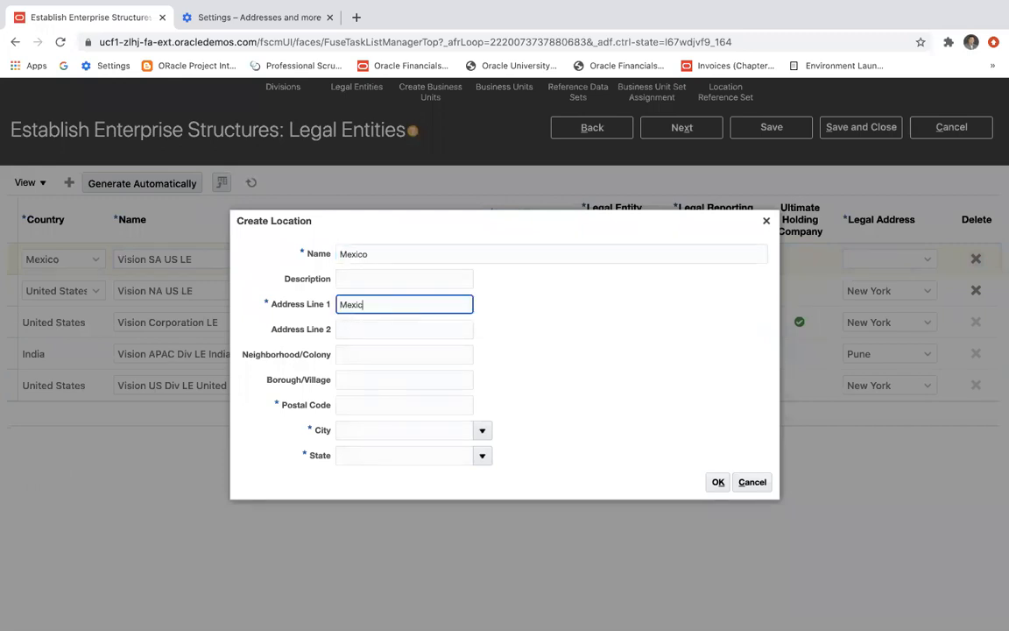
pyautogui.write('Mexico')
# Complete the Mexico location with postal code 44432, city 10 de Mayo in Nuevo Leon, and accept it.
pyautogui.click(391, 407)
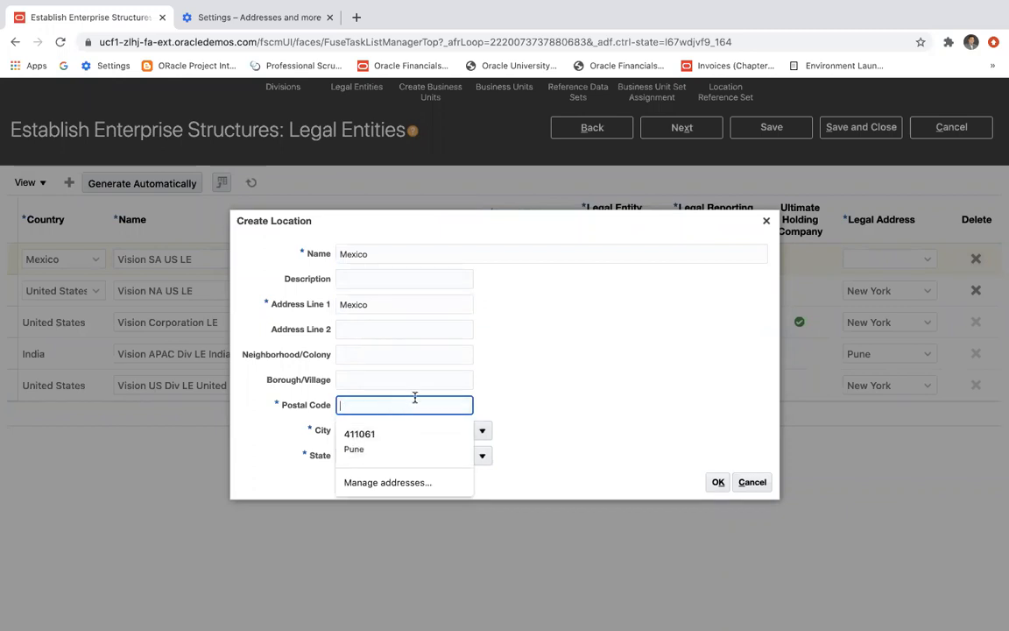
pyautogui.write('44432')
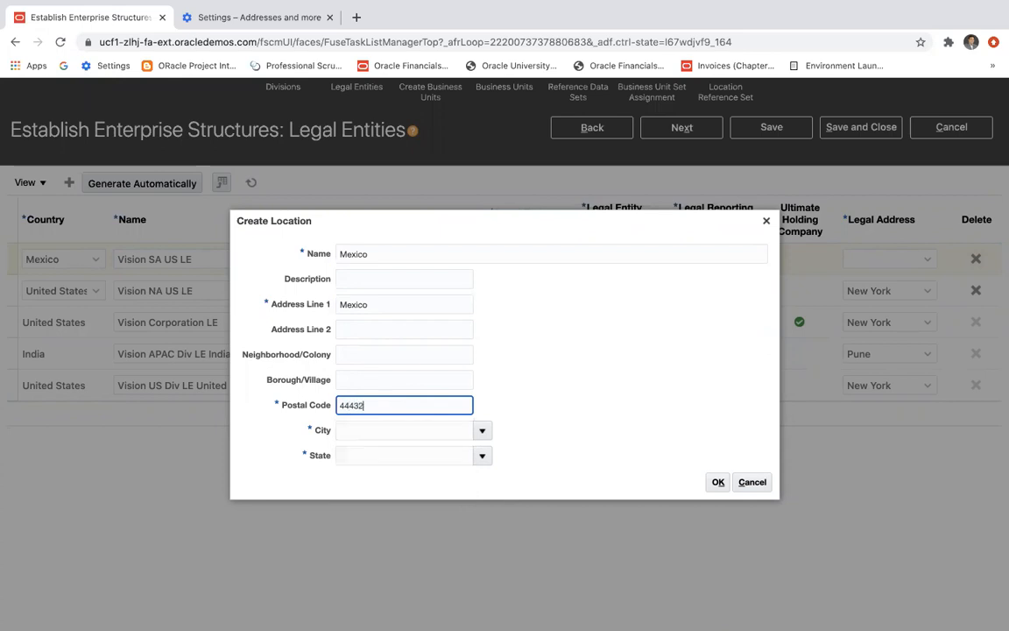
pyautogui.press('Tab')
pyautogui.click(486, 436)
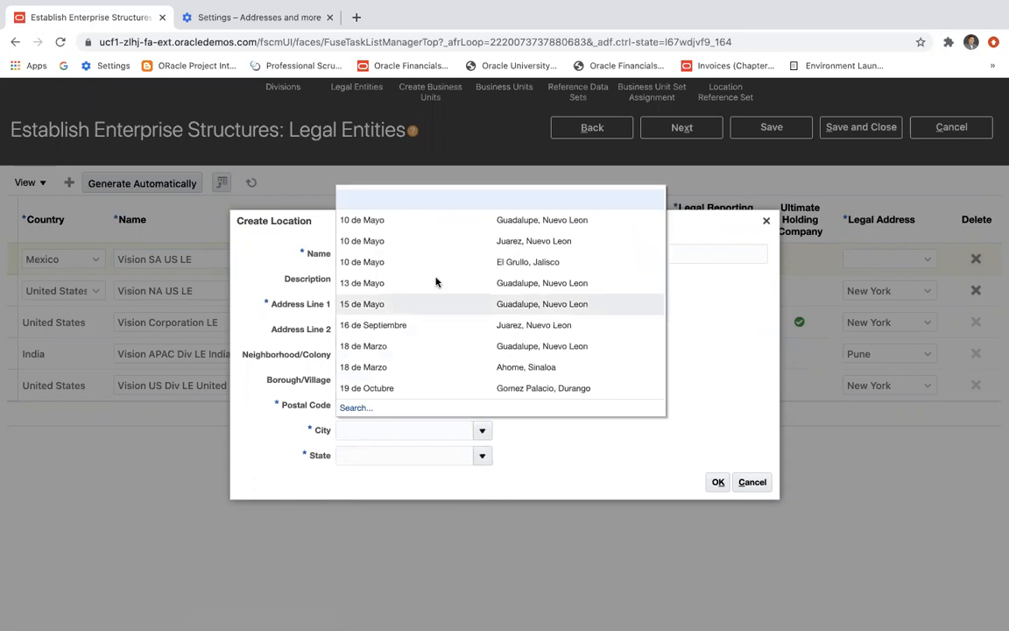
pyautogui.click(427, 225)
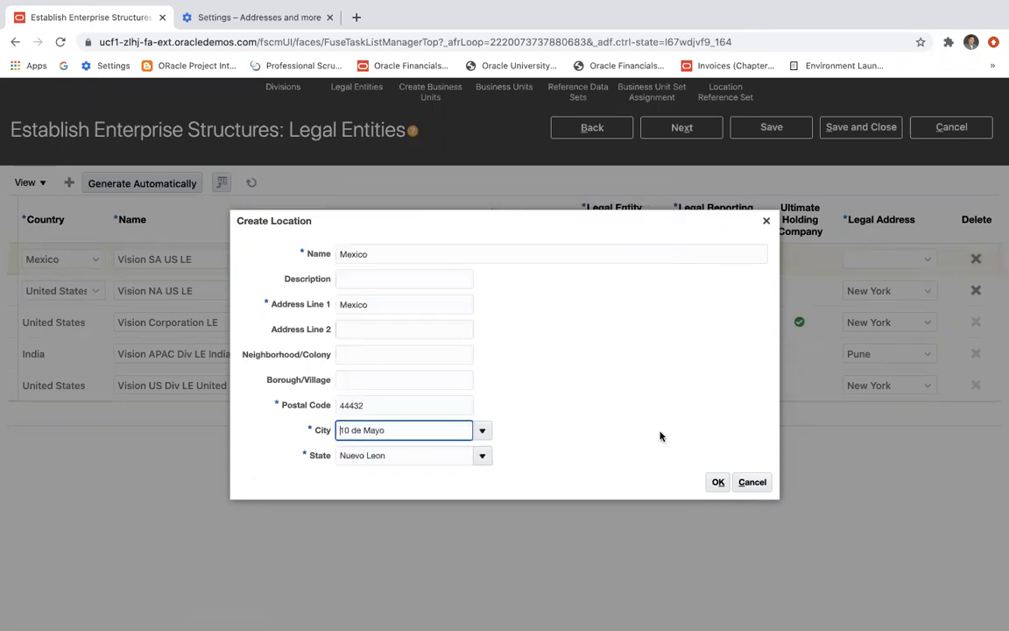
pyautogui.click(722, 483)
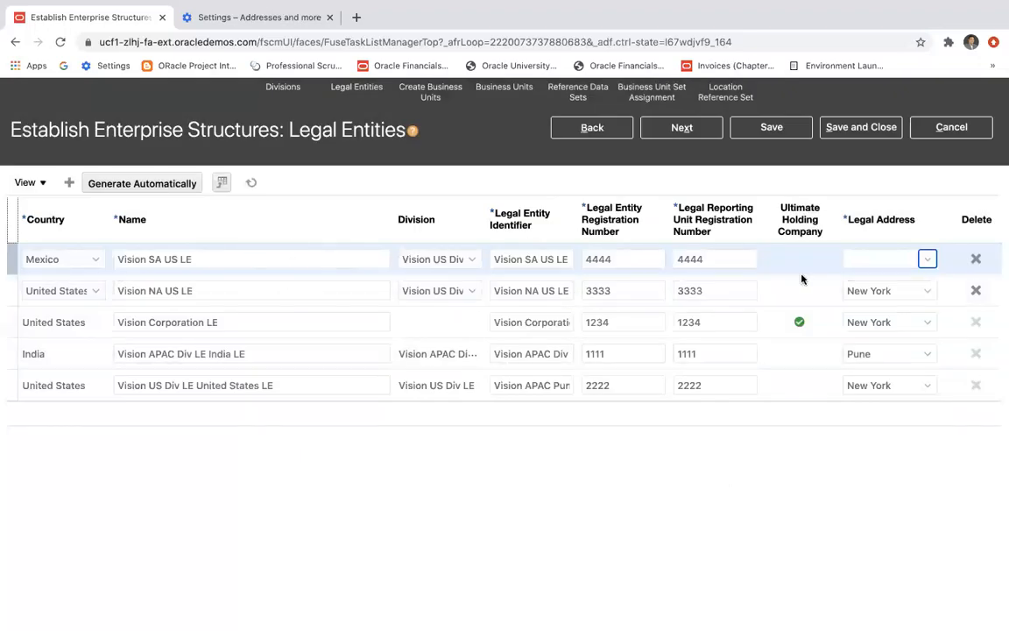
# Set the Vision SA US LE entity's legal address to Mexico and save the legal entities.
pyautogui.click(927, 259)
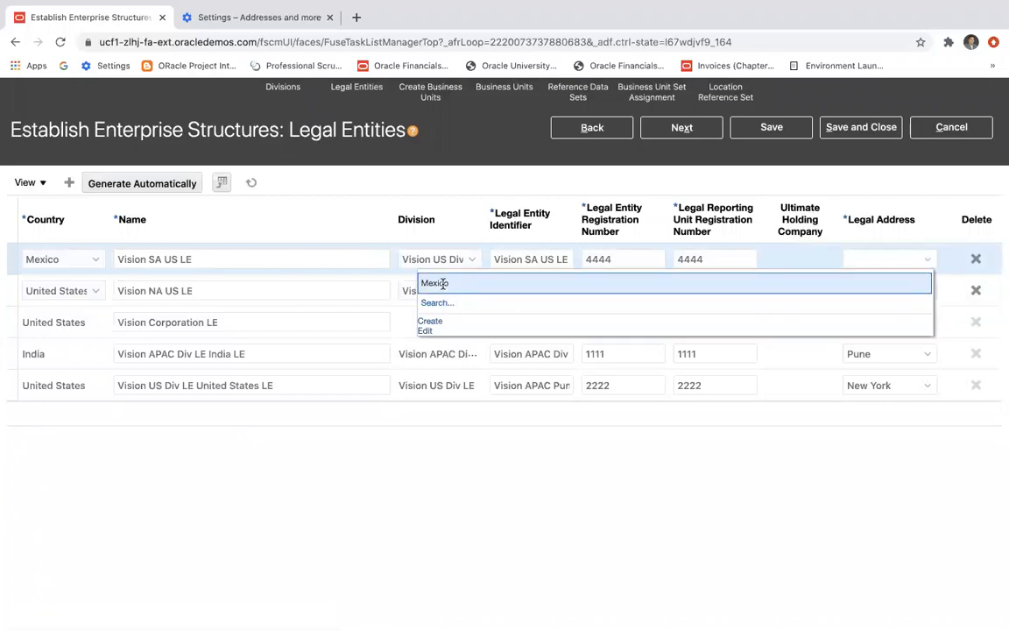
pyautogui.click(442, 283)
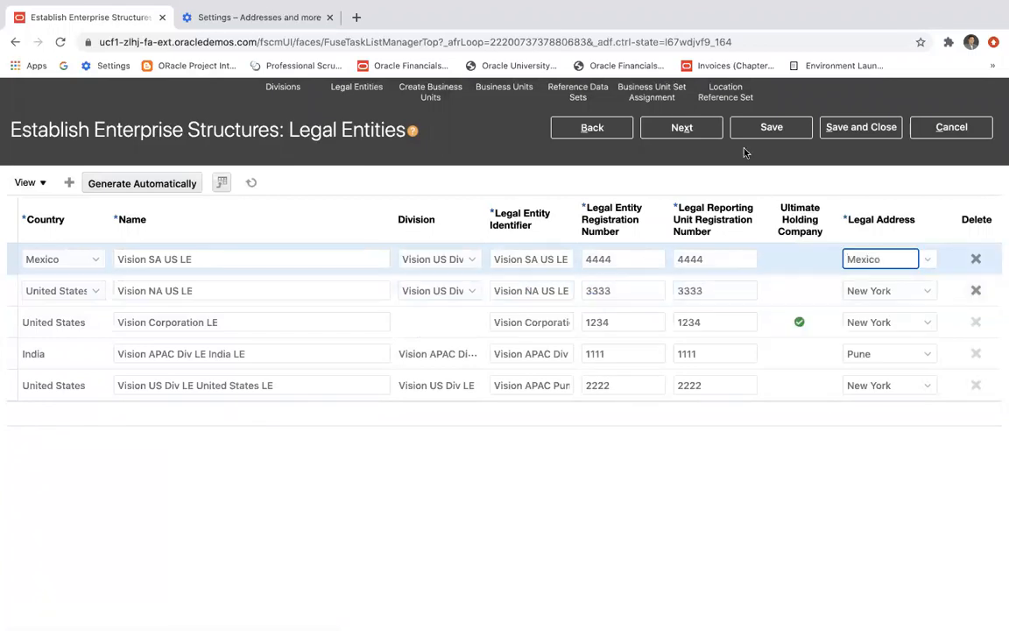
pyautogui.click(764, 131)
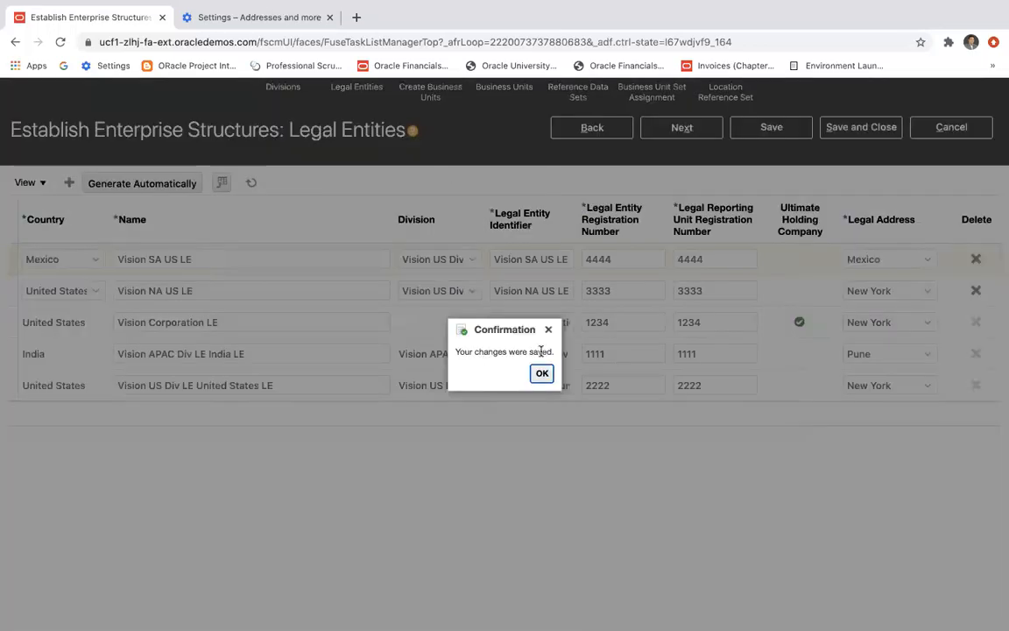
pyautogui.click(542, 373)
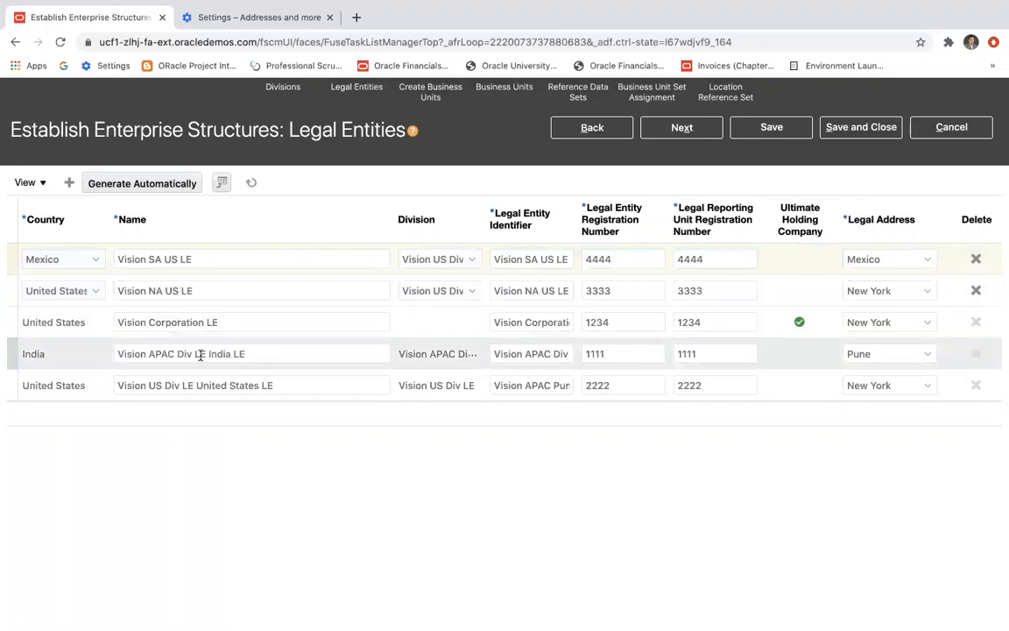
# Add another legal entity row and set its country to India, consulting the Enterprise Structure slide in PowerPoint.
pyautogui.click(70, 184)
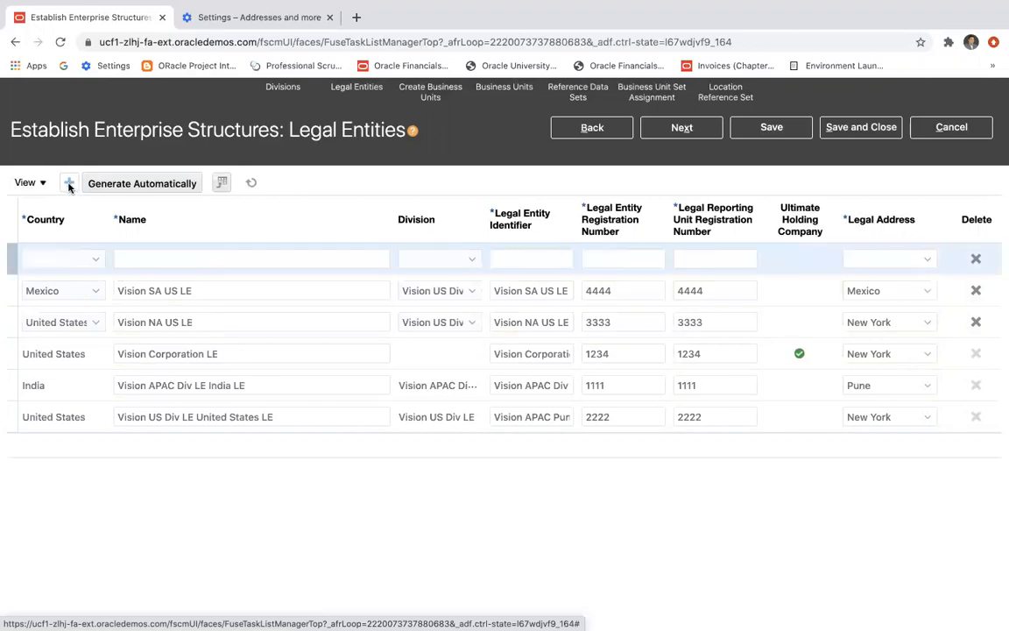
pyautogui.click(94, 261)
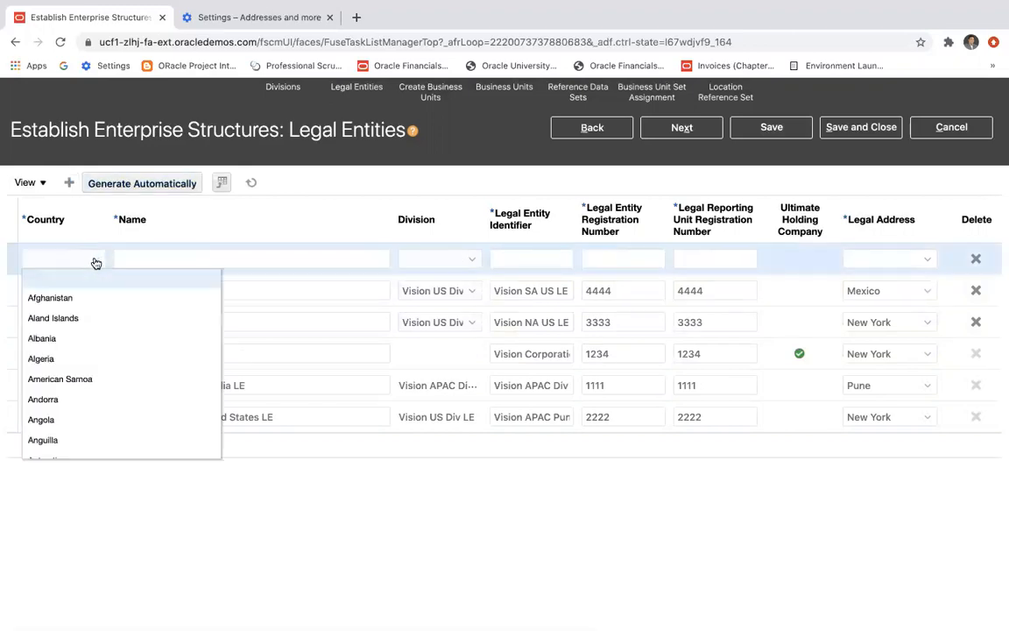
pyautogui.scroll(-14, 87, 377)
pyautogui.scroll(-15, 88, 377)
pyautogui.scroll(-2, 87, 376)
pyautogui.press('super+Tab')
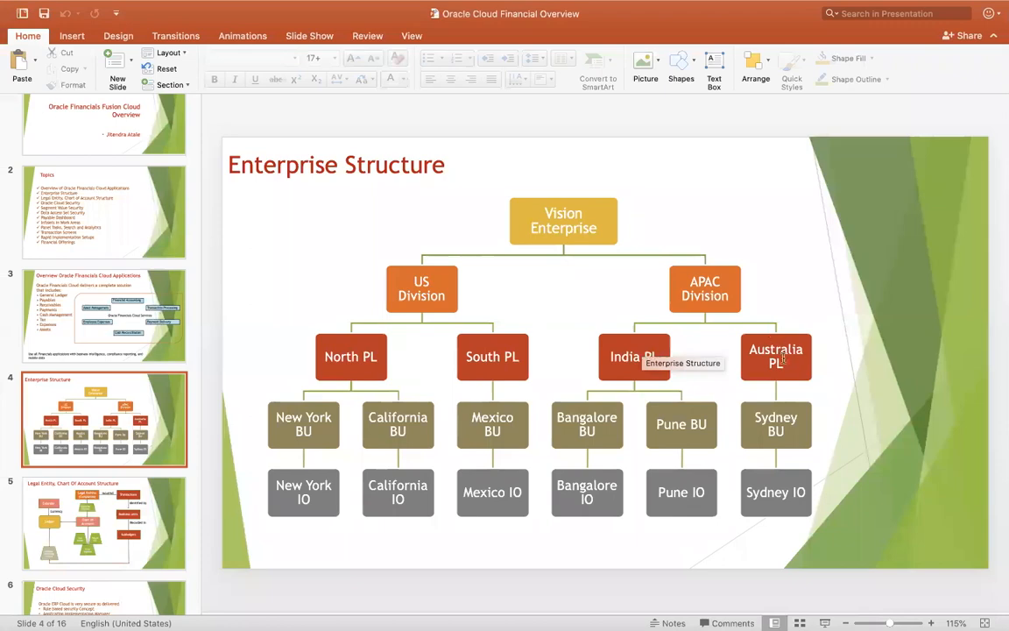
pyautogui.press('super+Tab')
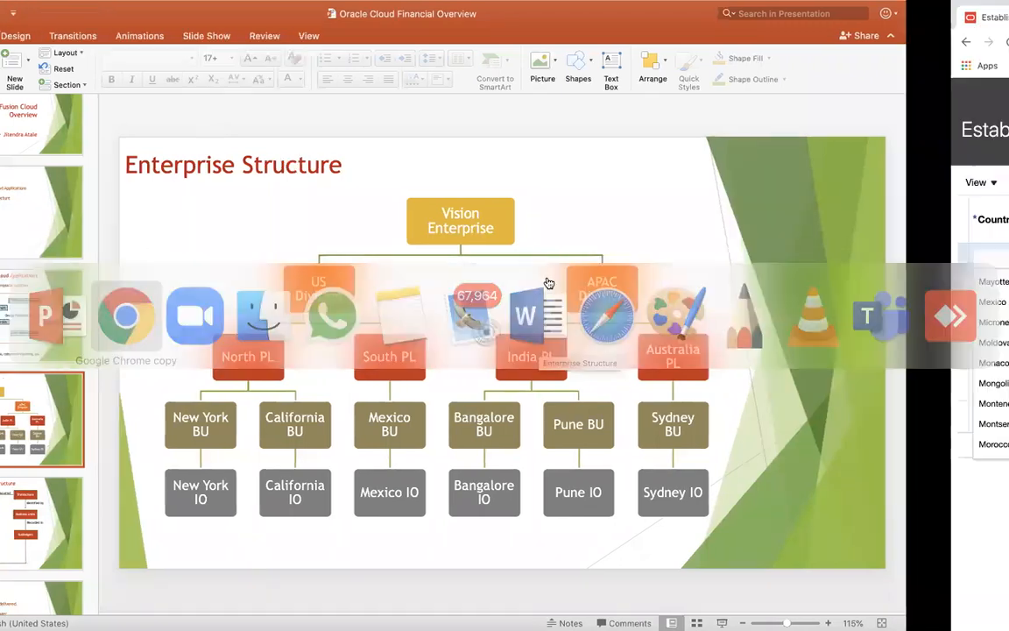
pyautogui.scroll(-2, 126, 383)
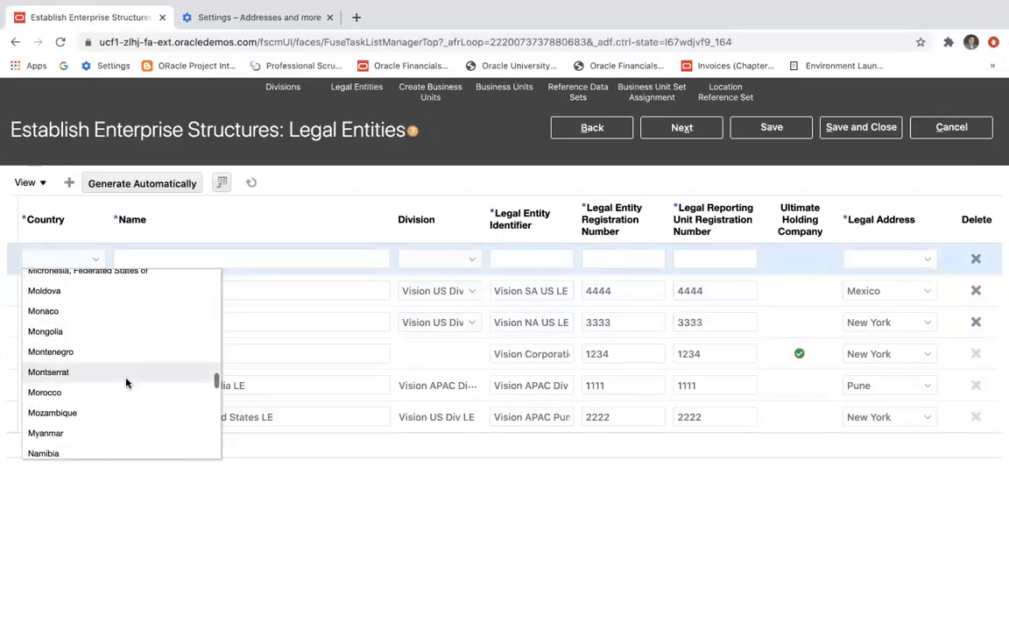
pyautogui.scroll(-5, 126, 382)
pyautogui.scroll(1, 126, 383)
pyautogui.scroll(-3, 127, 383)
pyautogui.scroll(-15, 126, 382)
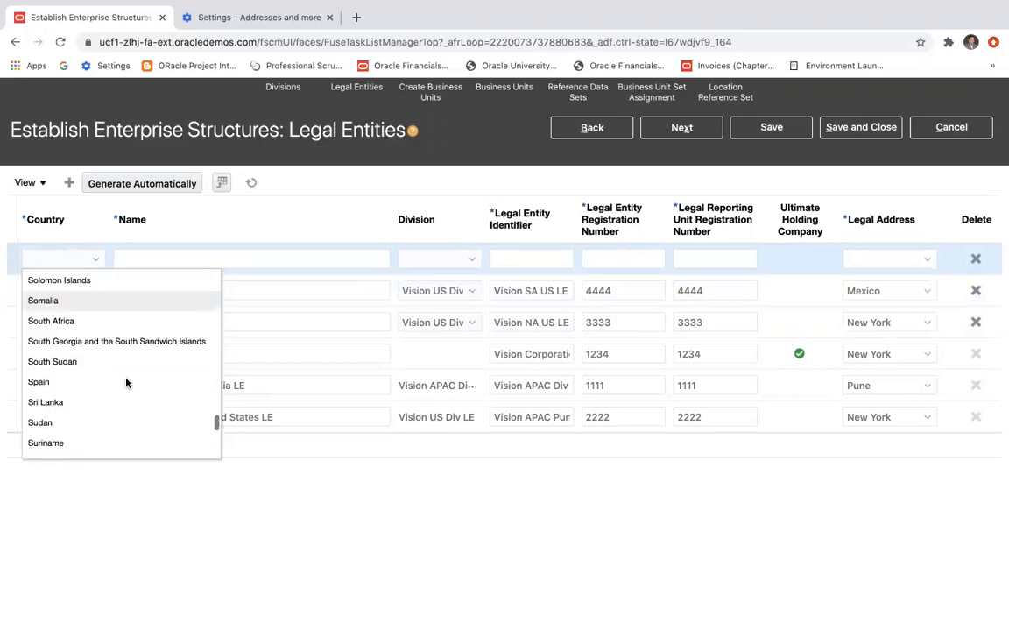
pyautogui.scroll(-8, 126, 383)
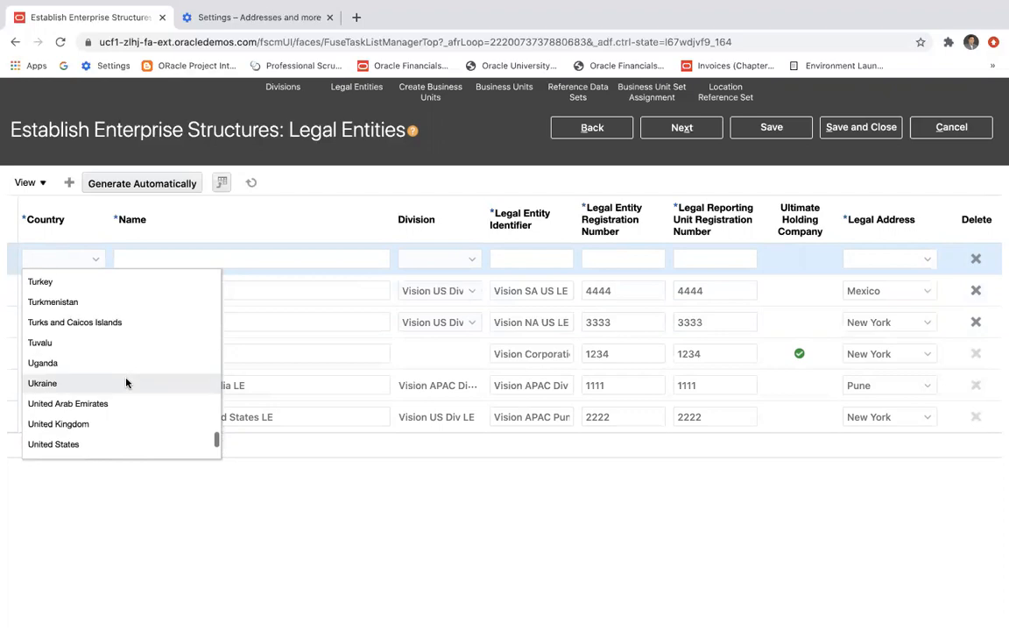
pyautogui.scroll(-1, 126, 382)
pyautogui.scroll(20, 126, 383)
pyautogui.scroll(11, 126, 382)
pyautogui.scroll(9, 126, 382)
pyautogui.scroll(1, 126, 383)
pyautogui.click(67, 375)
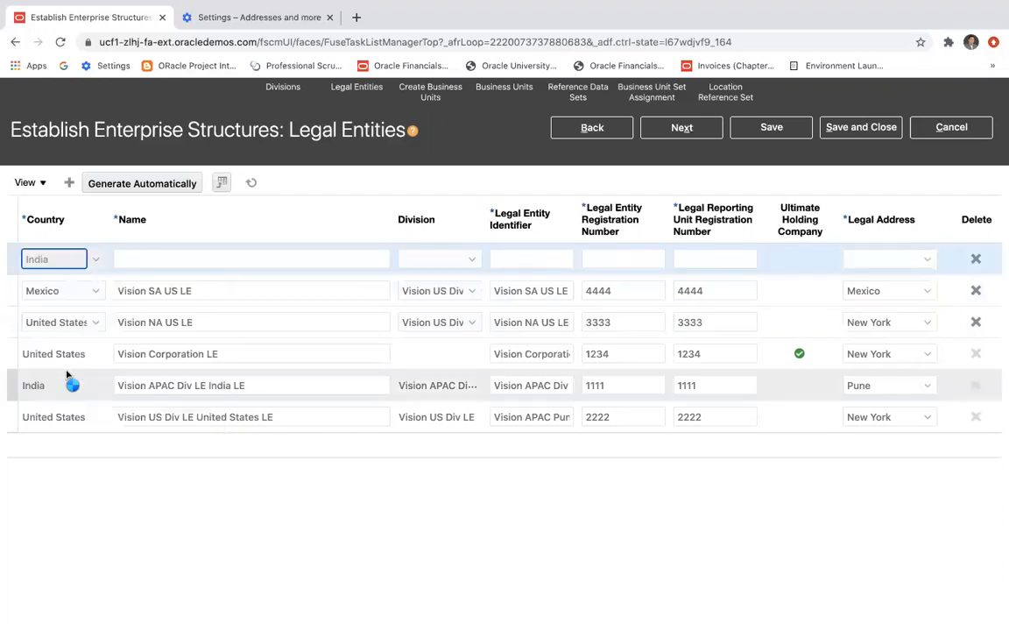
# Name the new Indian entity Vision India LE and reuse that name as its legal entity identifier.
pyautogui.click(213, 259)
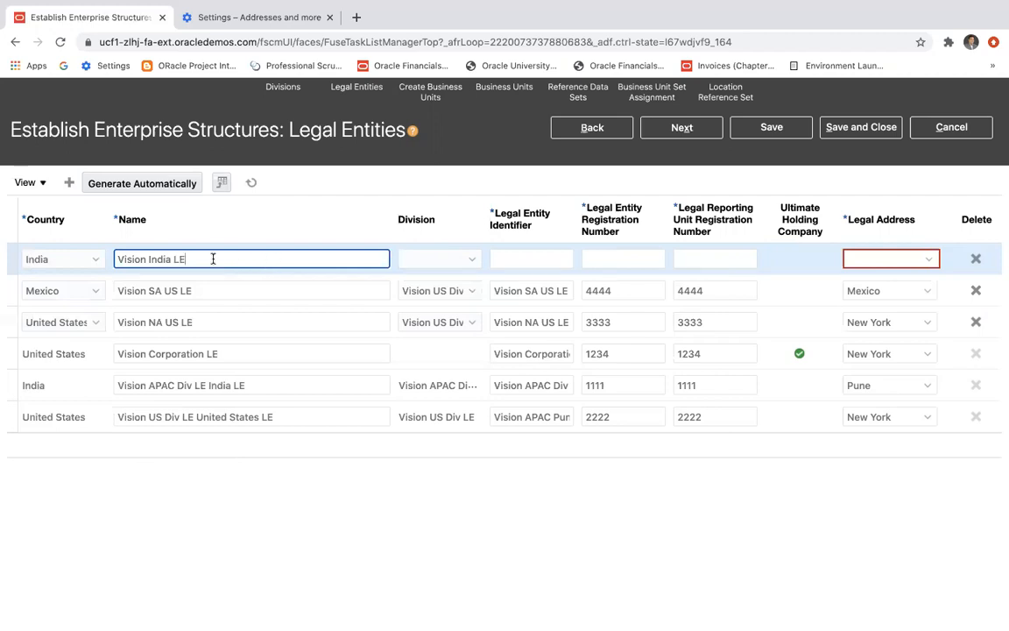
pyautogui.moveTo(179, 258); pyautogui.dragTo(111, 261)
pyautogui.hotkey('ctrl', 'c')
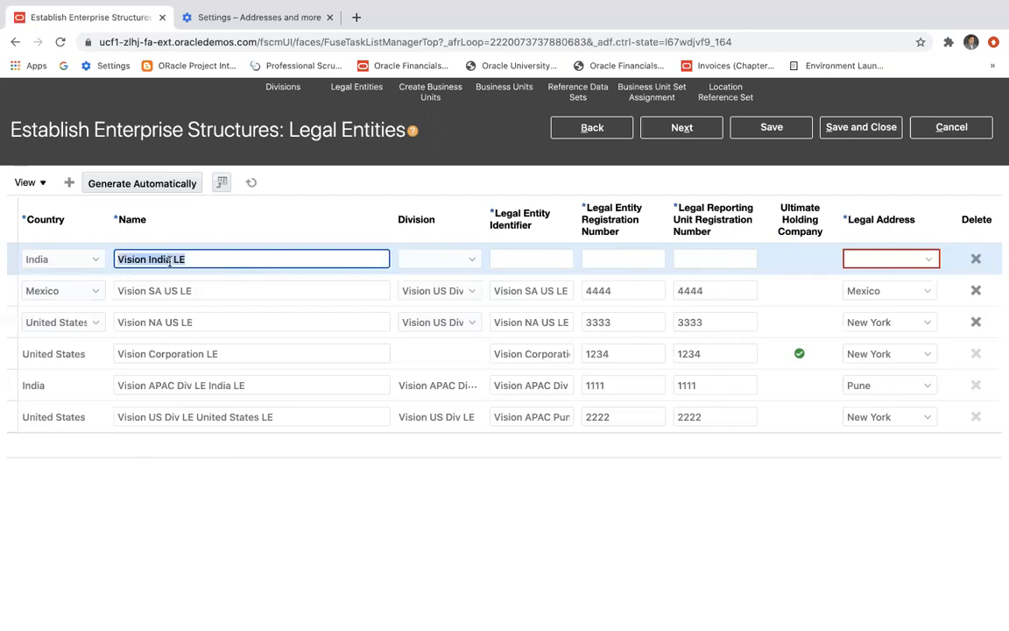
pyautogui.click(504, 259)
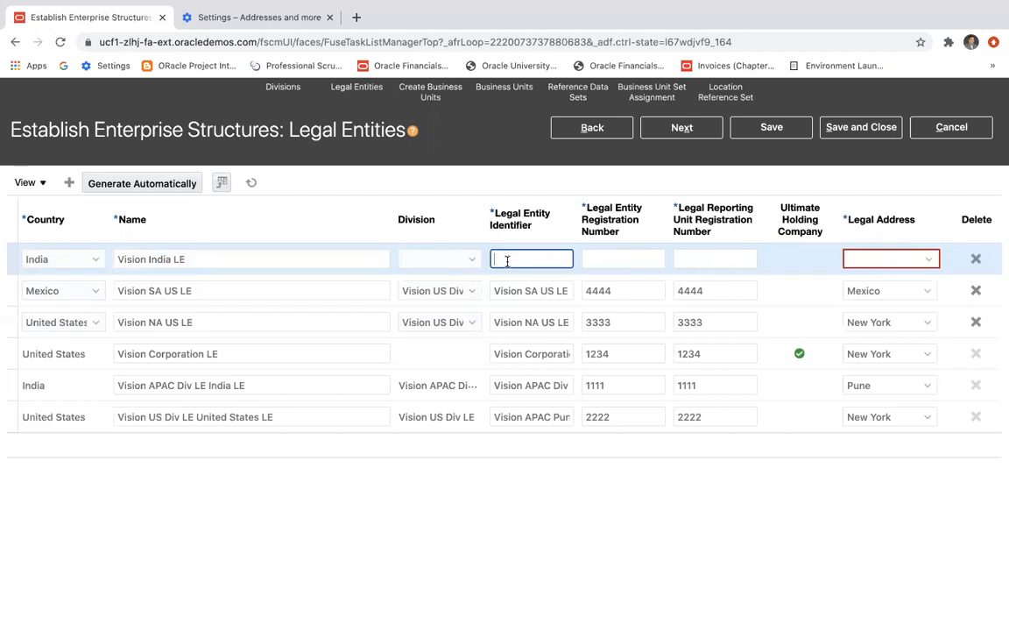
pyautogui.hotkey('ctrl', 'v')
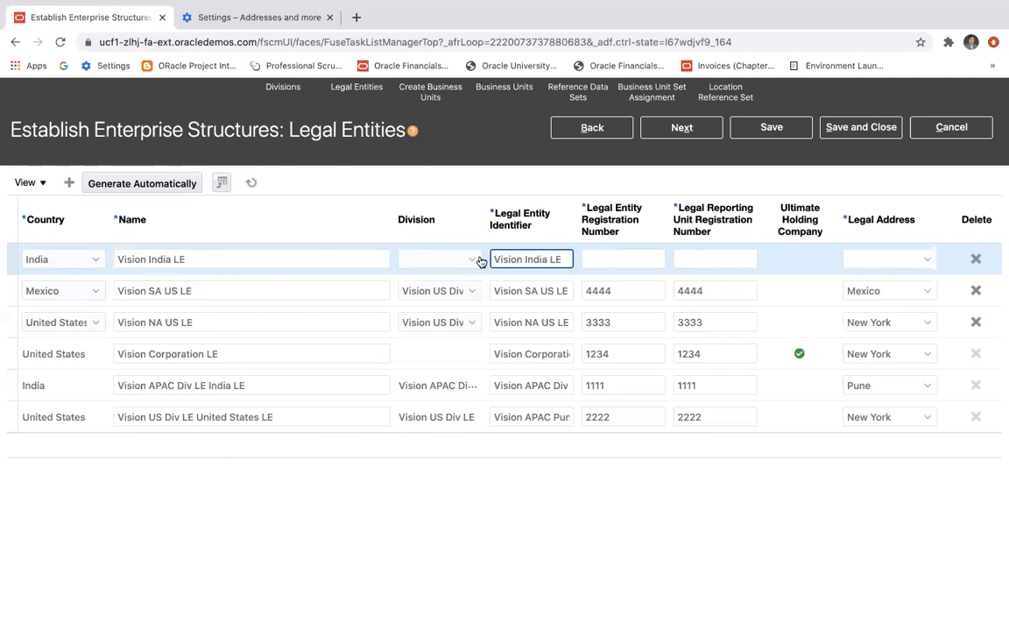
# Assign Vision India LE to the Vision APAC Div LE division and set both its registration numbers to 5555.
pyautogui.click(474, 260)
pyautogui.click(453, 319)
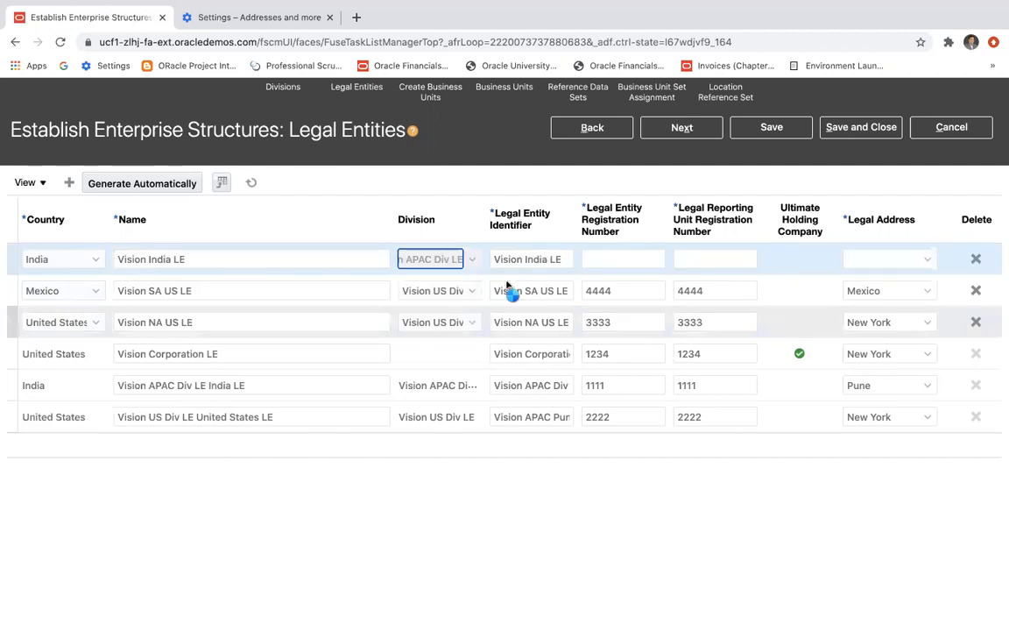
pyautogui.click(626, 257)
pyautogui.write('5555')
pyautogui.click(699, 263)
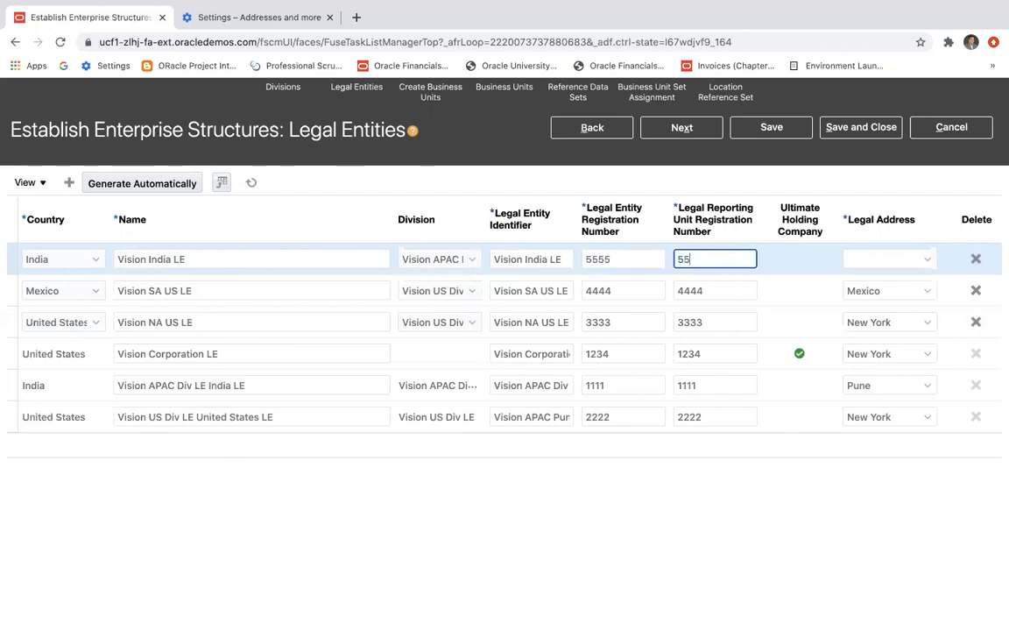
# Set the Vision India LE entity's legal address to Pune and save the legal entities.
pyautogui.click(875, 258)
pyautogui.click(926, 260)
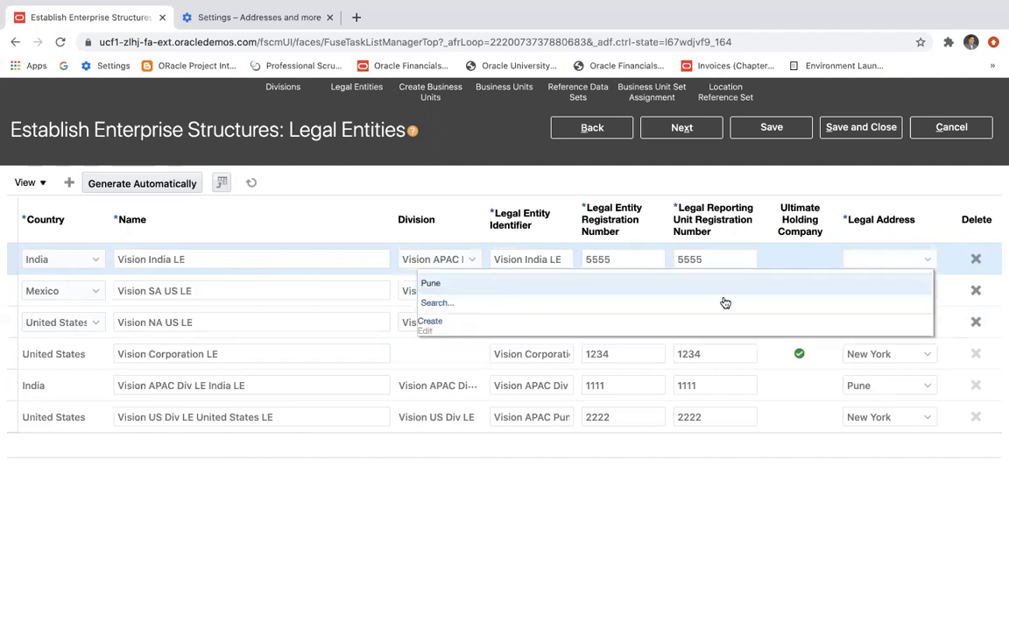
pyautogui.click(446, 285)
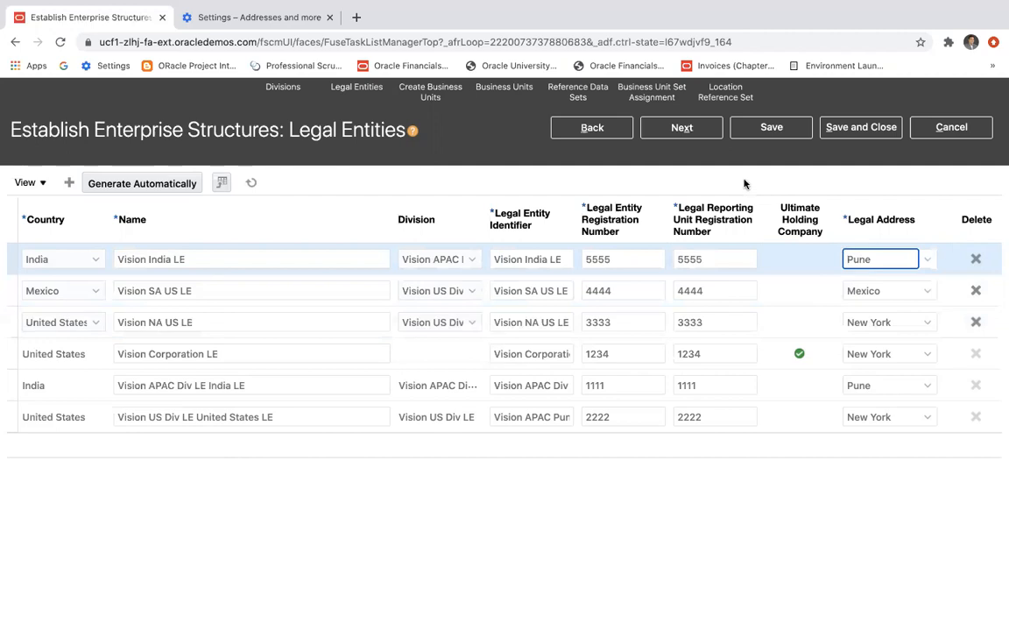
pyautogui.click(771, 127)
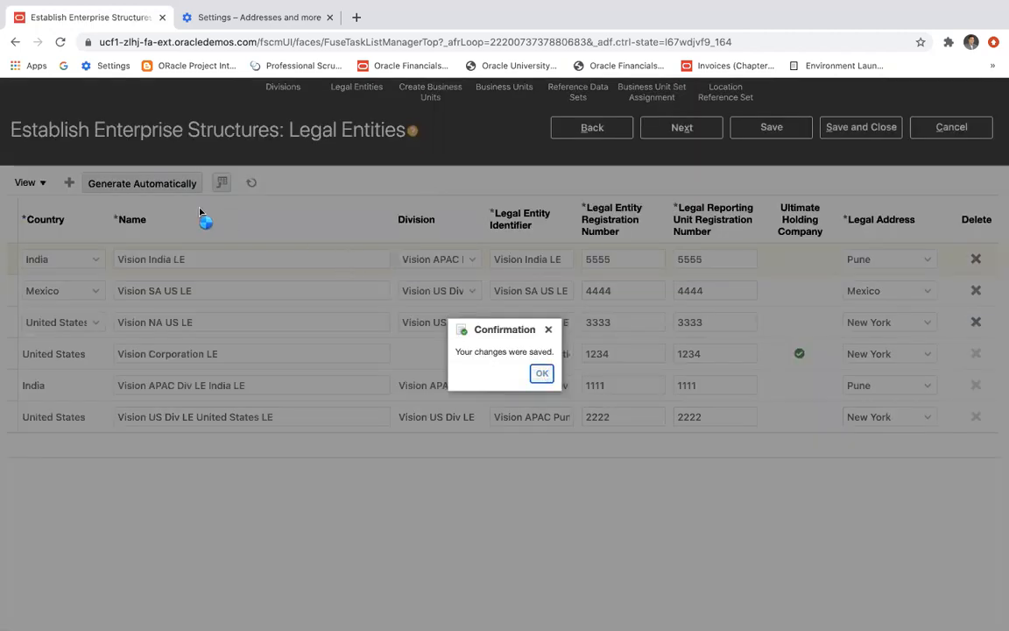
pyautogui.press('Return')
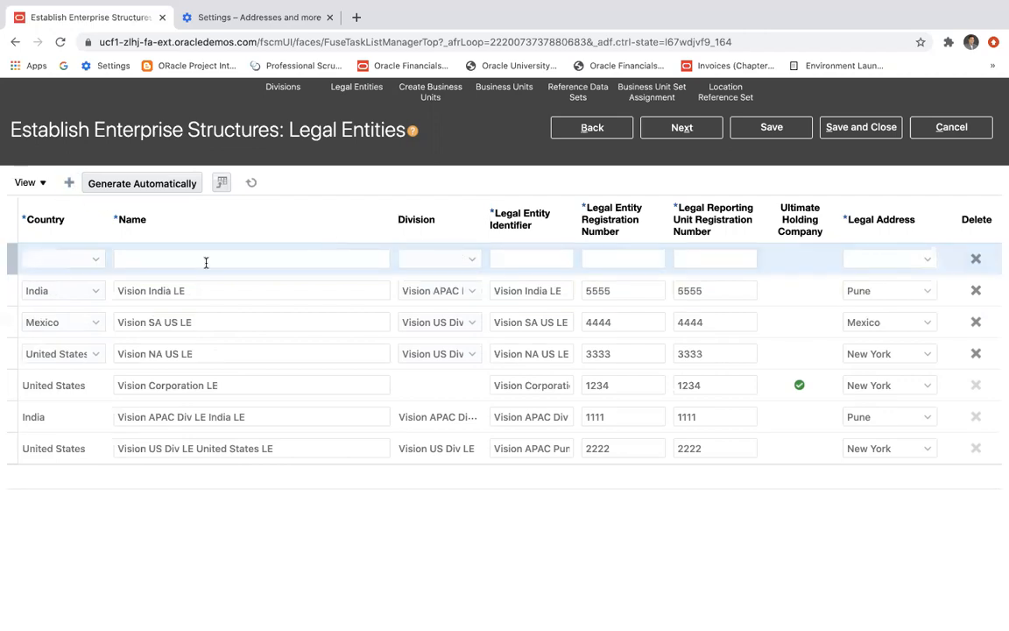
# Add another legal entity row and set its country to Australia.
pyautogui.click(93, 261)
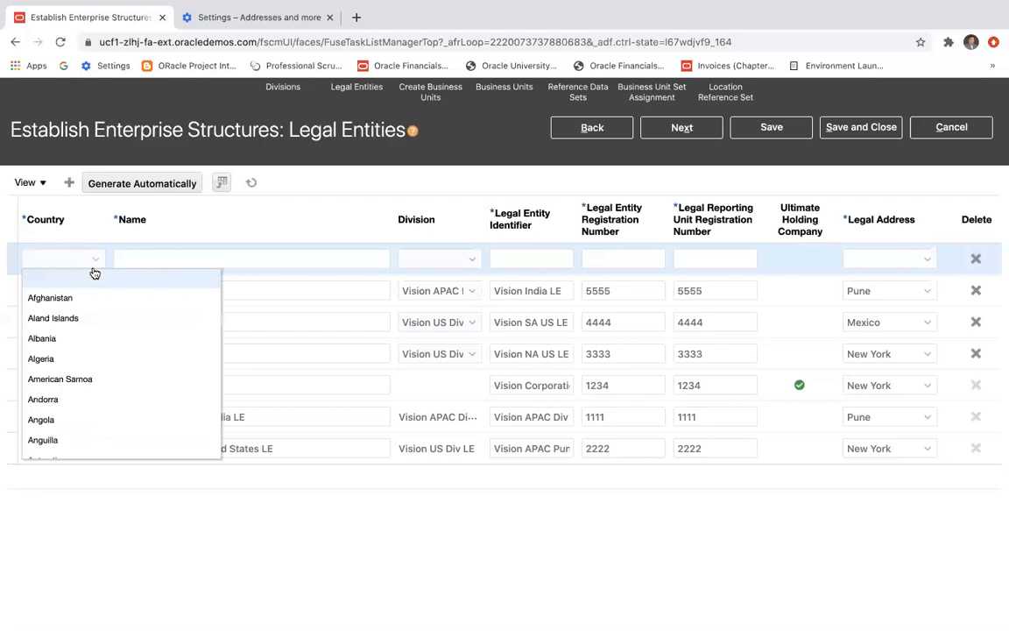
pyautogui.scroll(-3, 84, 379)
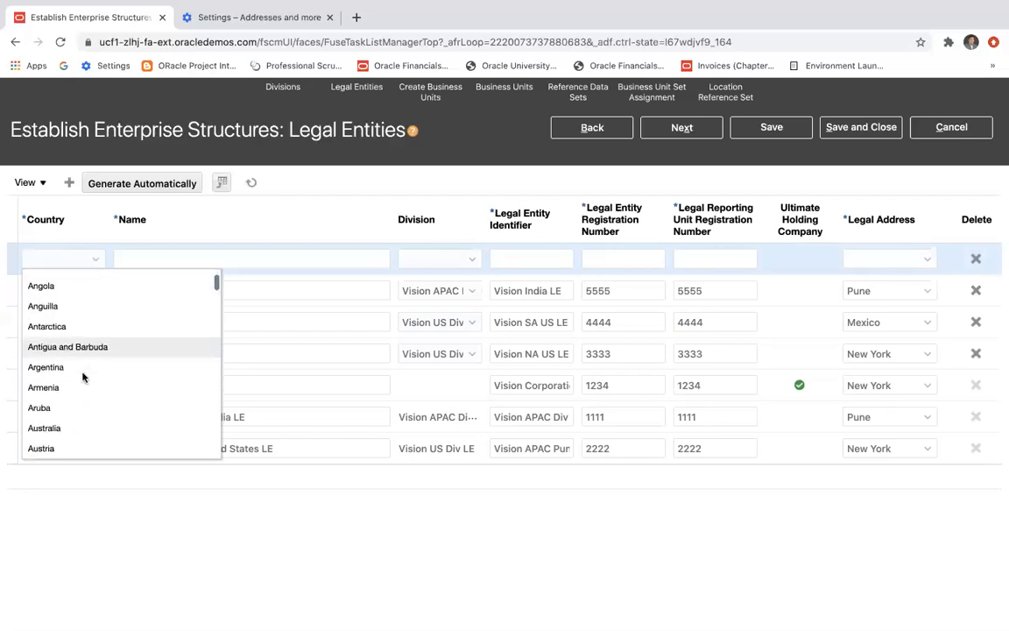
pyautogui.scroll(-2, 83, 377)
pyautogui.click(68, 347)
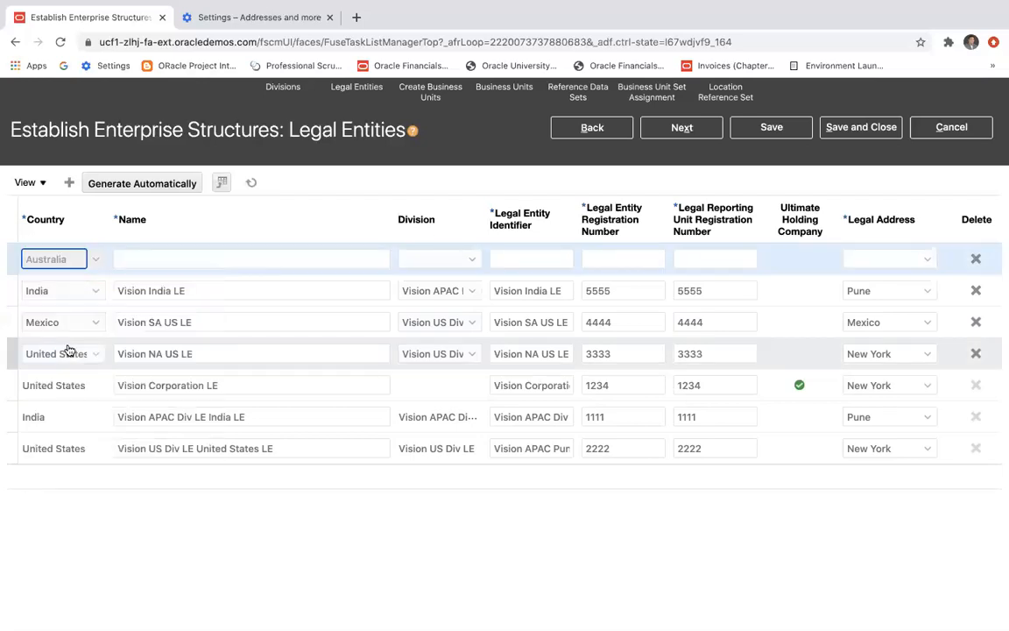
# Name the new Australian legal entity Vision AU LE and select the whole name for reuse.
pyautogui.click(178, 259)
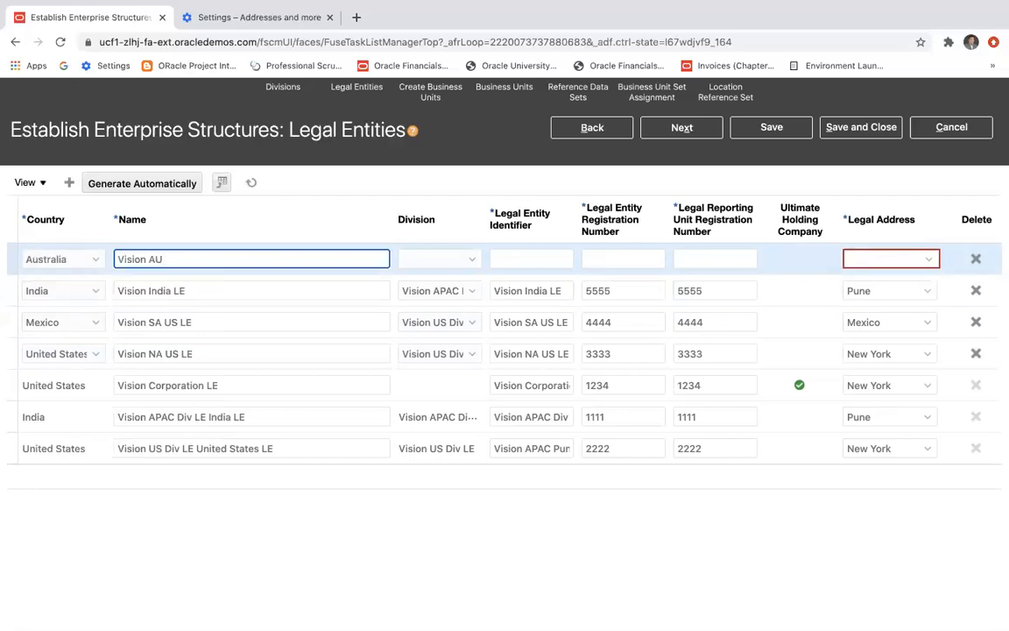
pyautogui.hotkey('alt', 'shift', 'Left')
pyautogui.hotkey('shift', 'Left')
pyautogui.hotkey('shift', 'Left')
pyautogui.hotkey('shift', 'Left')
pyautogui.hotkey('shift', 'Left')
pyautogui.hotkey('shift', 'Left')
pyautogui.hotkey('shift', 'Left')
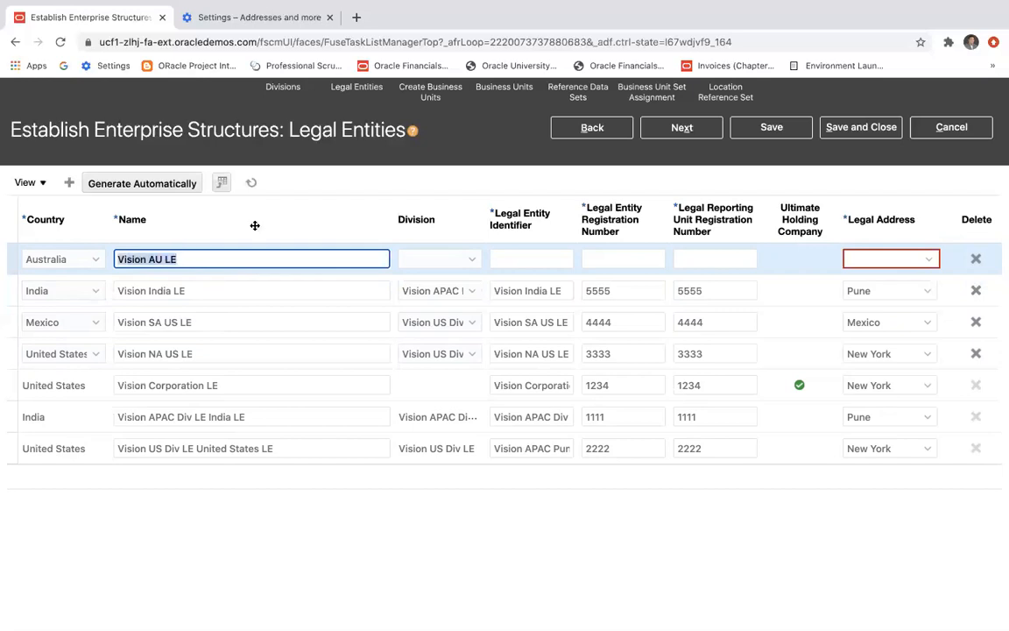
# Assign Vision AU LE to the Vision APAC Div LE division and reuse its name as the legal entity identifier.
pyautogui.click(464, 260)
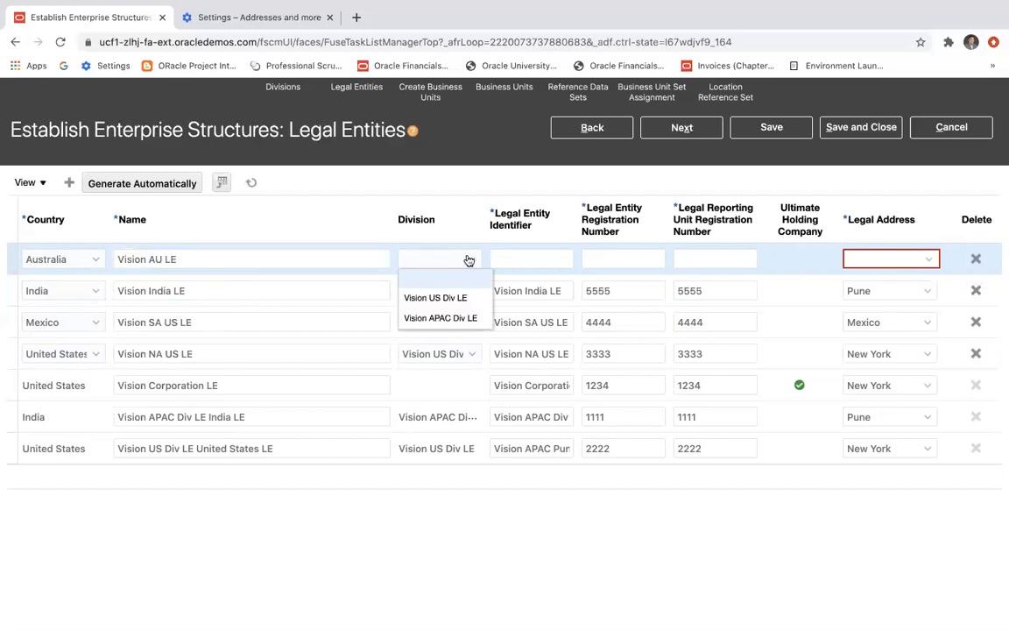
pyautogui.click(458, 319)
pyautogui.click(517, 259)
pyautogui.write('Vision AU LE')
# Set both the legal entity and legal reporting unit registration numbers of Vision AU LE to 6666.
pyautogui.click(619, 260)
pyautogui.write('6666')
pyautogui.click(705, 259)
pyautogui.write('66')
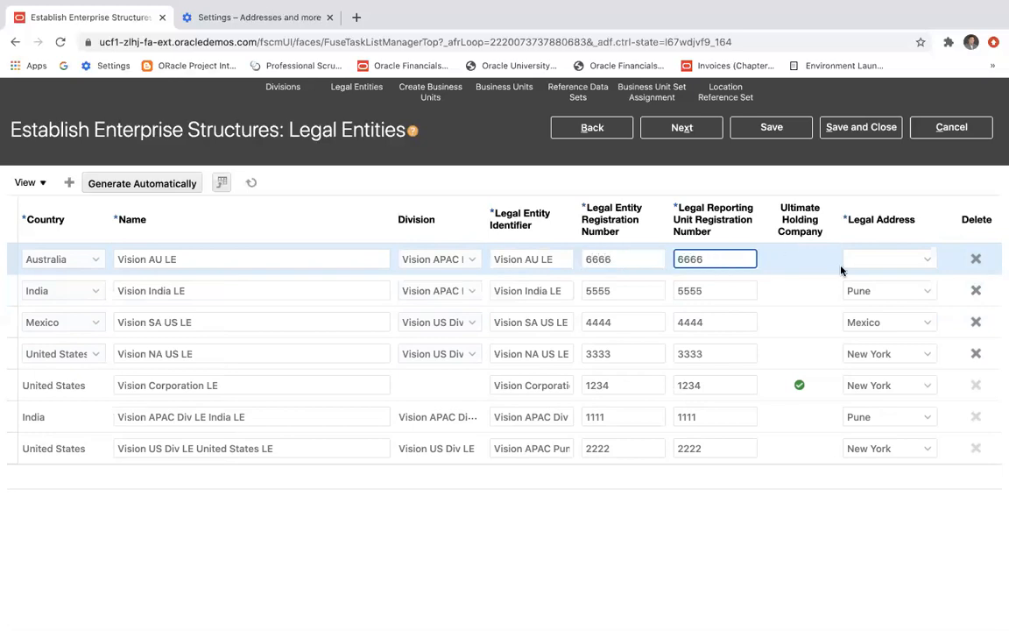
# Start creating a location for the Vision AU LE legal address and name it Sydney, checking the enterprise structure slide.
pyautogui.click(927, 259)
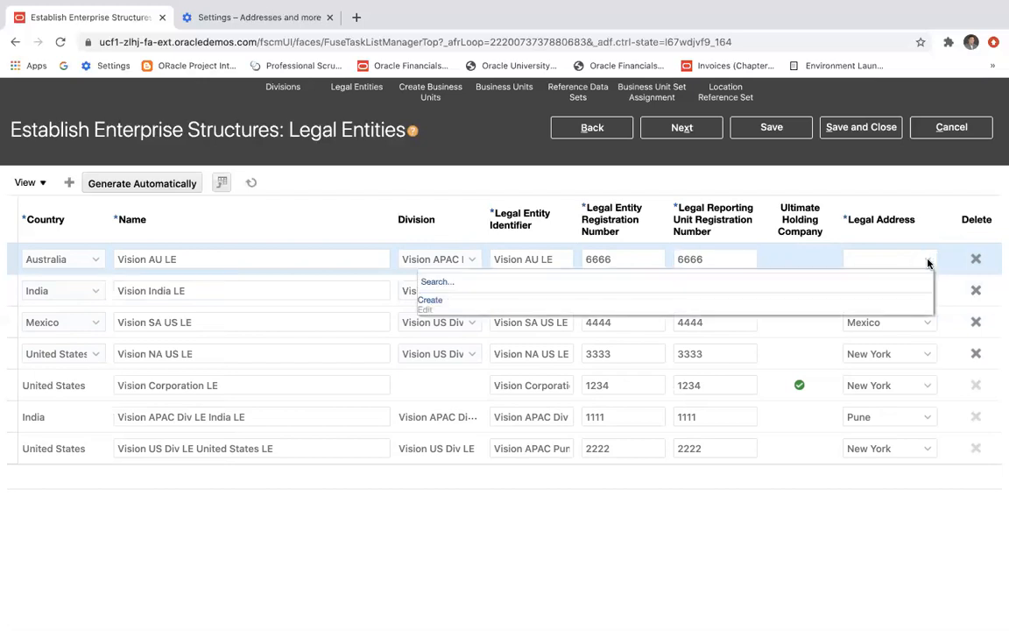
pyautogui.click(432, 300)
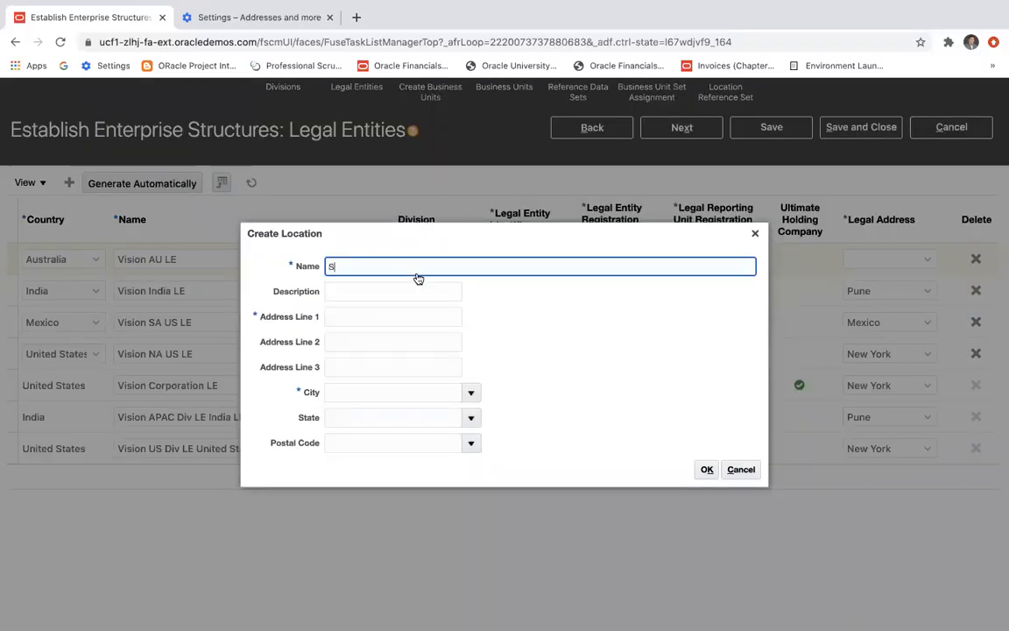
pyautogui.write('S')
pyautogui.press('super+Tab')
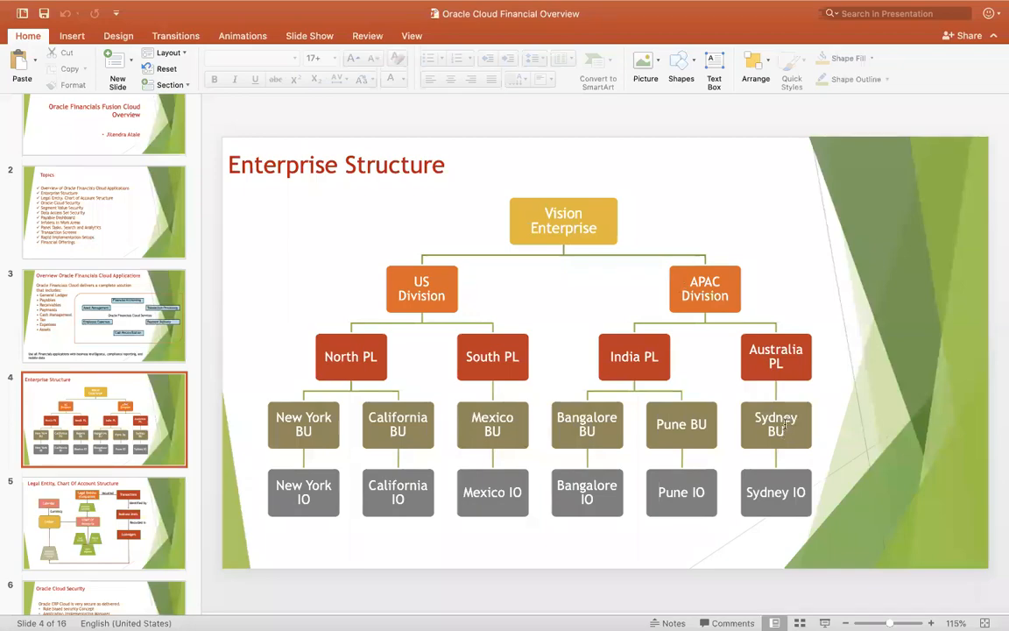
pyautogui.press('super+Tab')
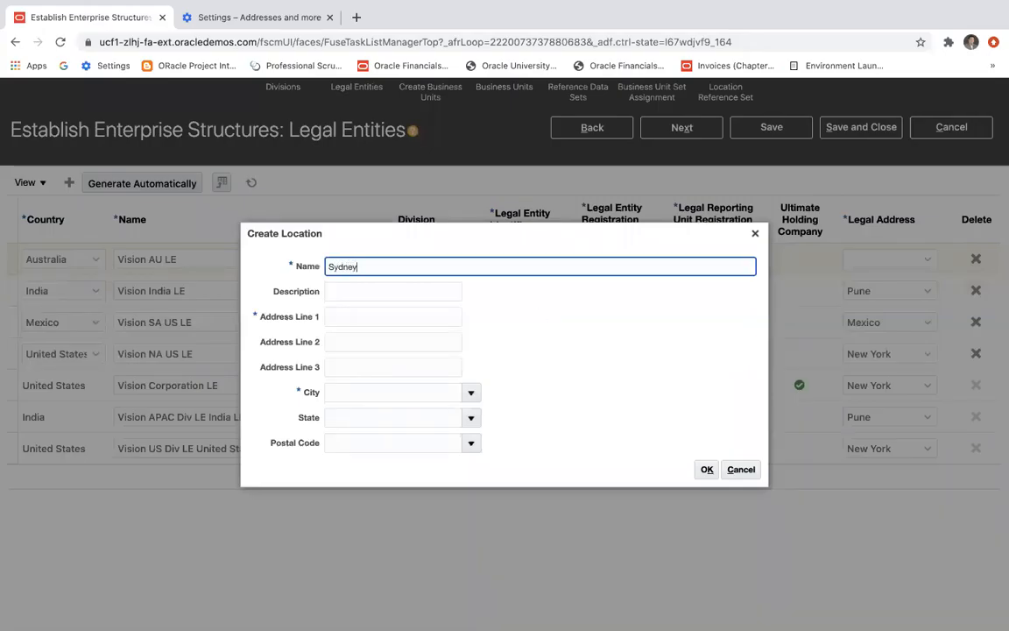
# Enter Sydney as both the first address line and the city, and confirm the new location.
pyautogui.click(361, 316)
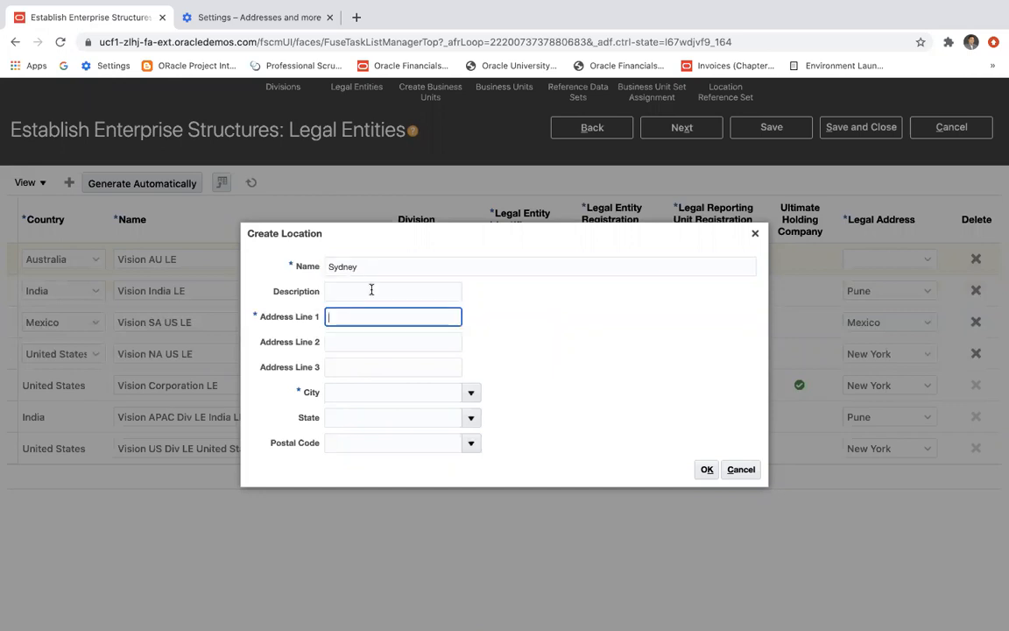
pyautogui.moveTo(374, 269); pyautogui.dragTo(311, 269)
pyautogui.hotkey('ctrl', 'c')
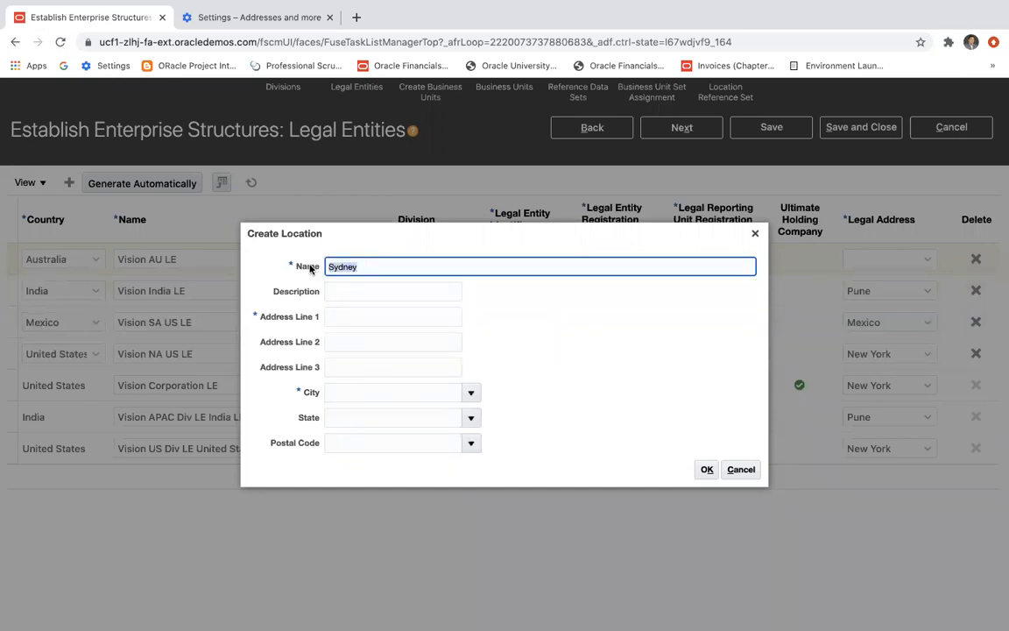
pyautogui.click(343, 325)
pyautogui.hotkey('ctrl', 'v')
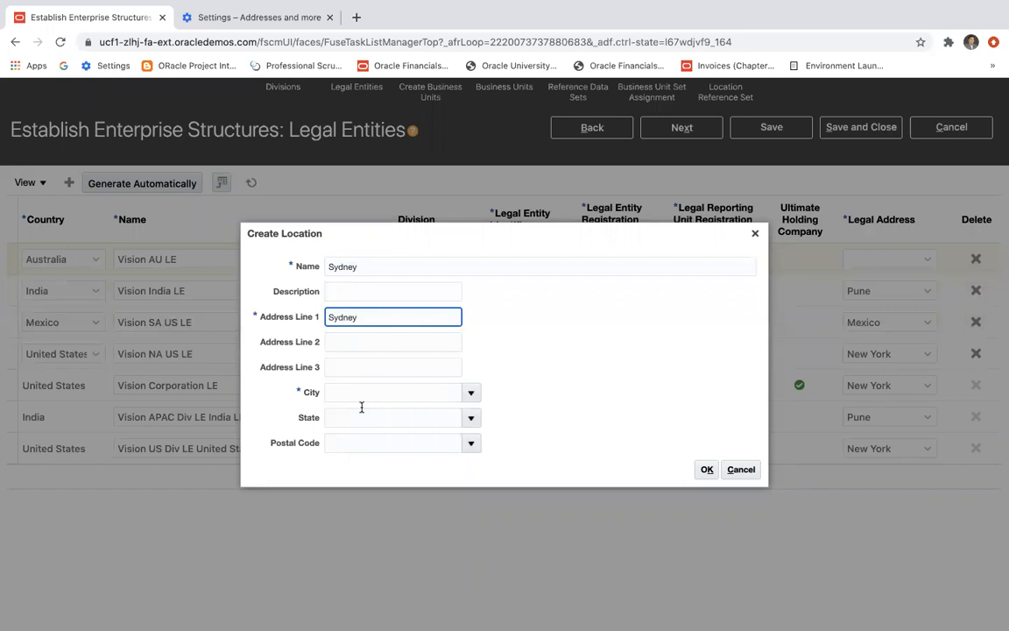
pyautogui.click(361, 395)
pyautogui.click(361, 396)
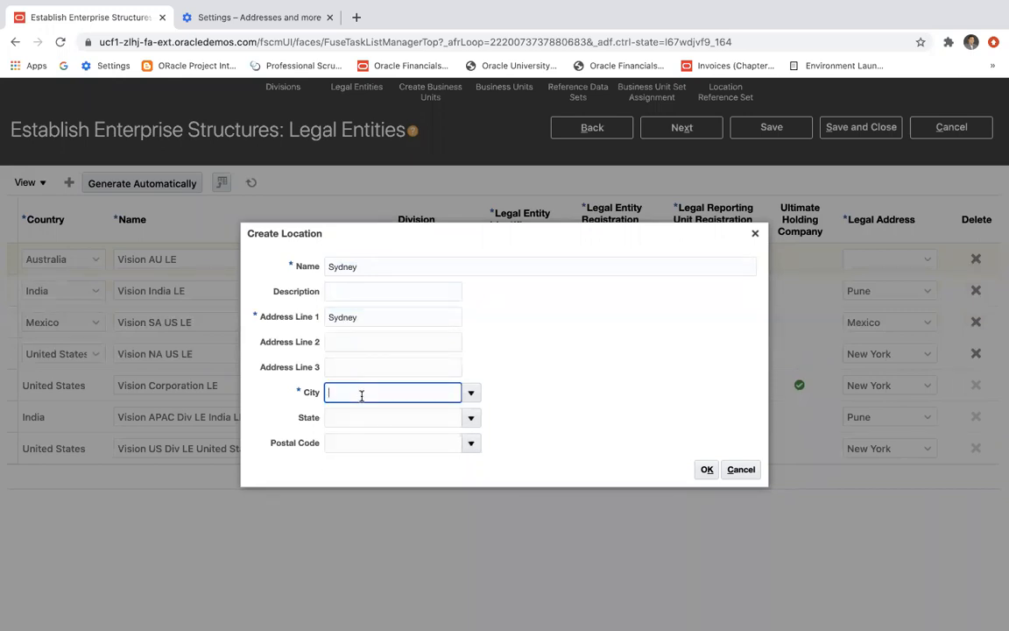
pyautogui.hotkey('ctrl', 'v')
pyautogui.click(706, 468)
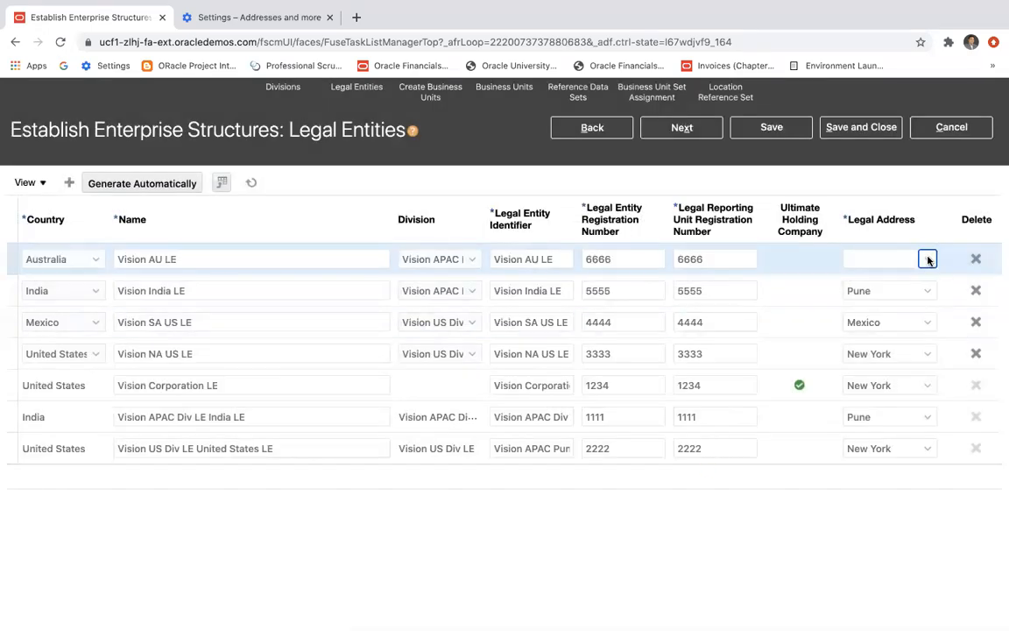
# Set the Vision AU LE entity's legal address to Sydney and save the legal entities.
pyautogui.click(927, 260)
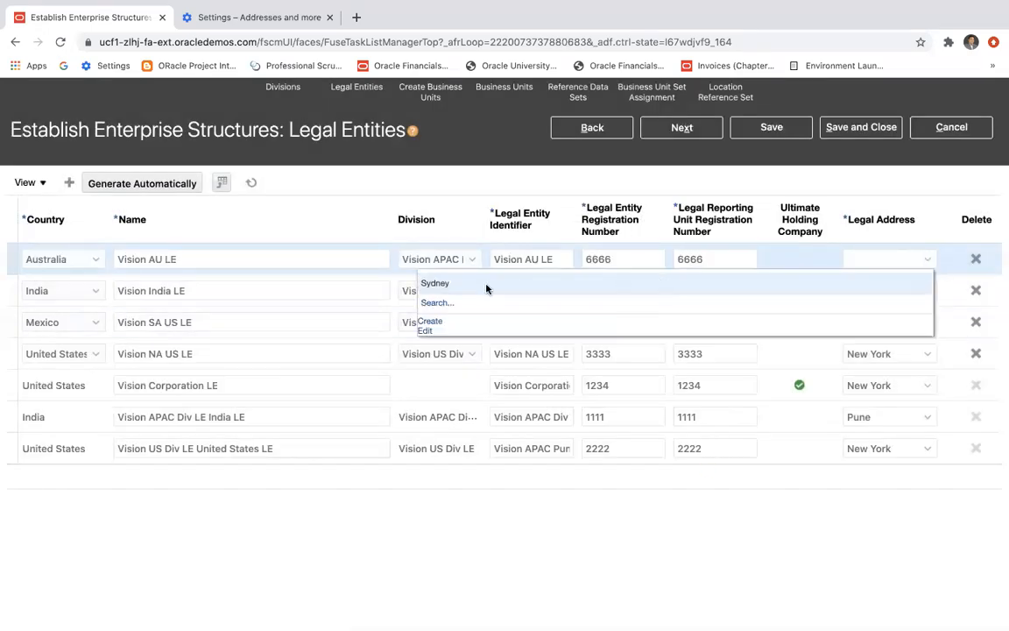
pyautogui.click(433, 283)
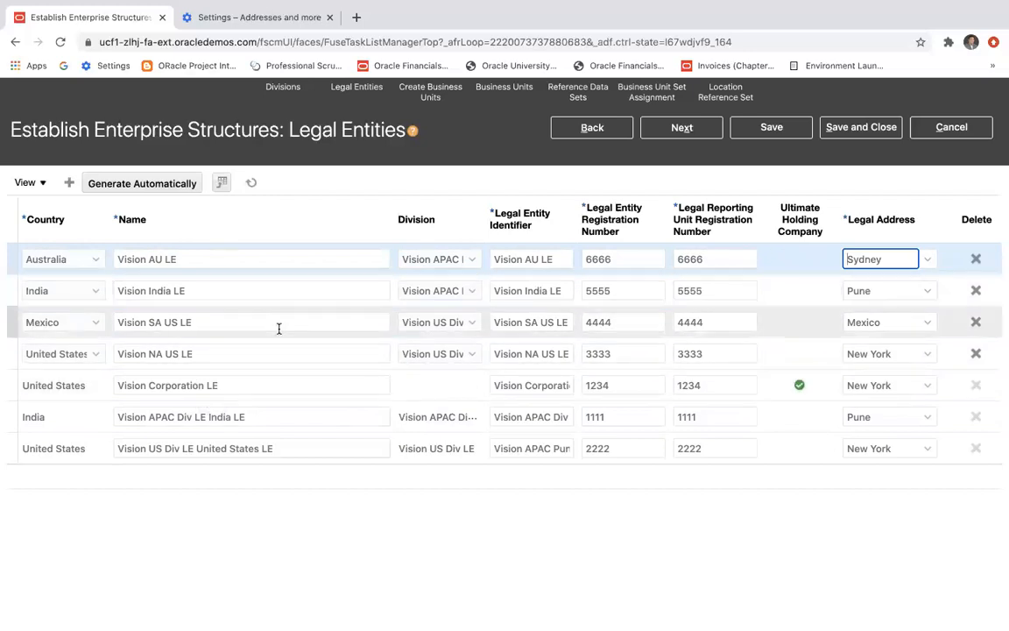
pyautogui.press('super+Tab')
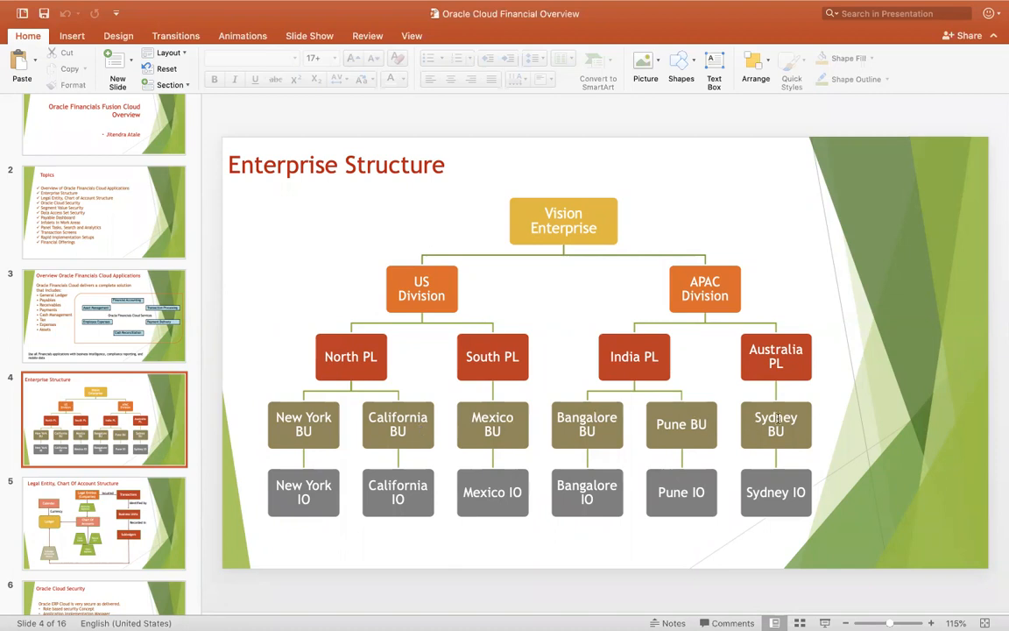
pyautogui.press('super+Tab')
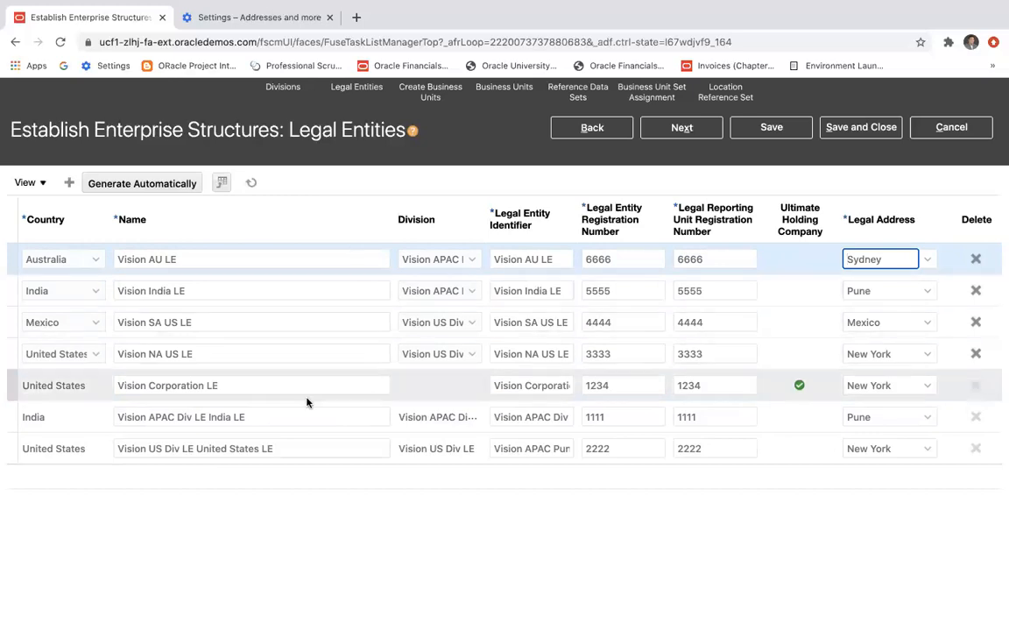
pyautogui.click(772, 127)
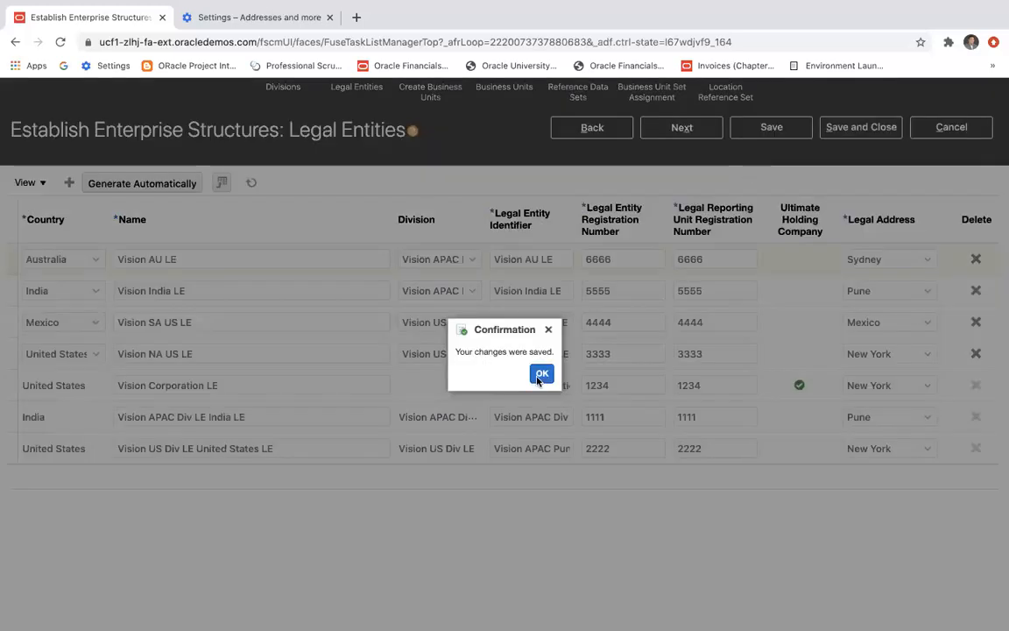
pyautogui.press('Return')
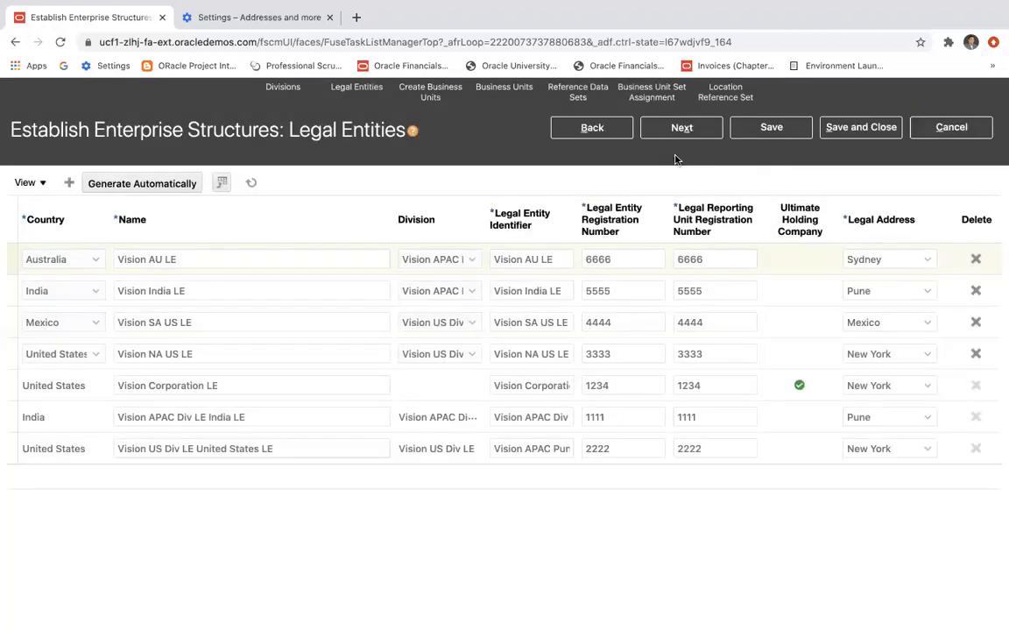
# Continue to the Create Business Units stage and select all legal entities for automatic business unit generation.
pyautogui.click(691, 130)
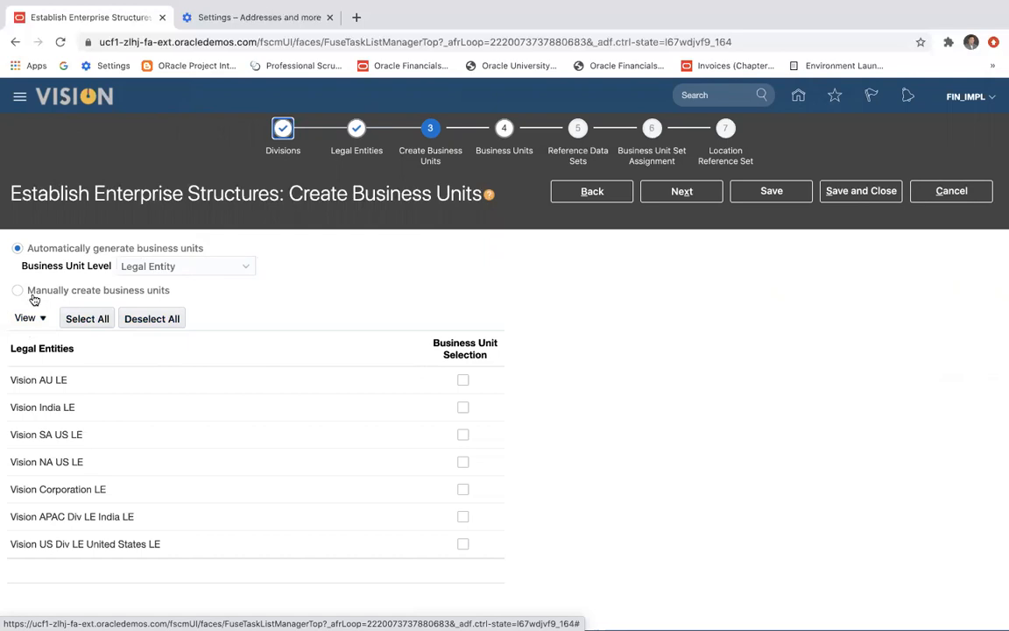
pyautogui.click(94, 321)
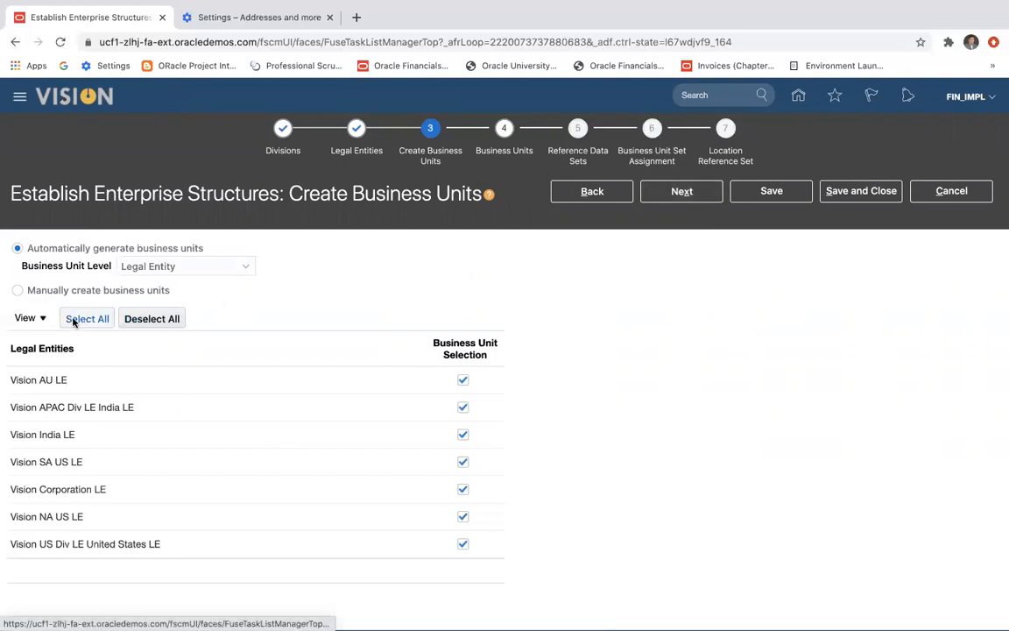
pyautogui.click(18, 292)
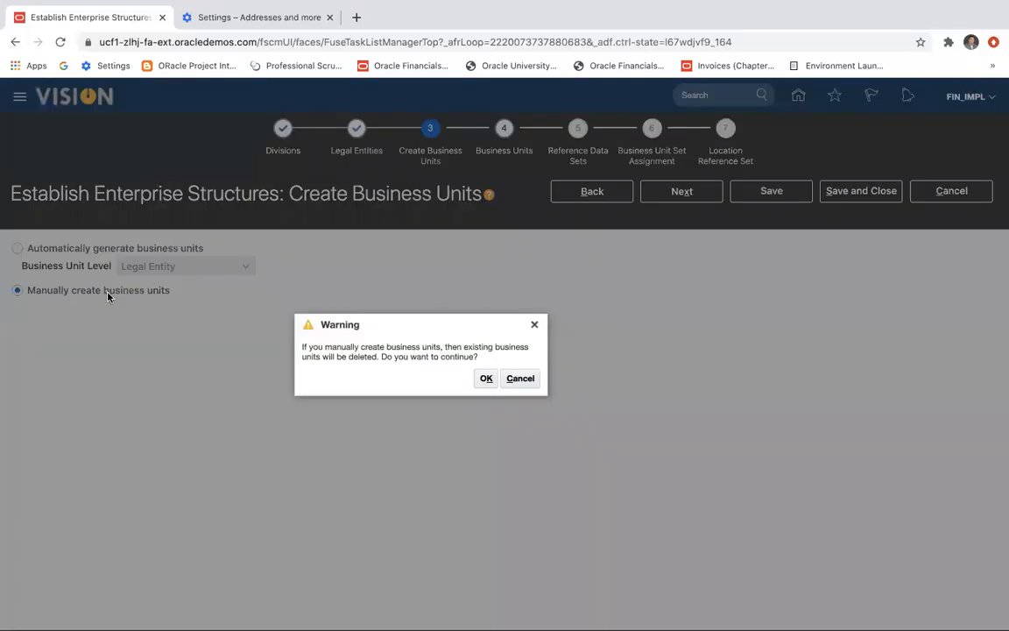
pyautogui.click(483, 386)
pyautogui.click(531, 381)
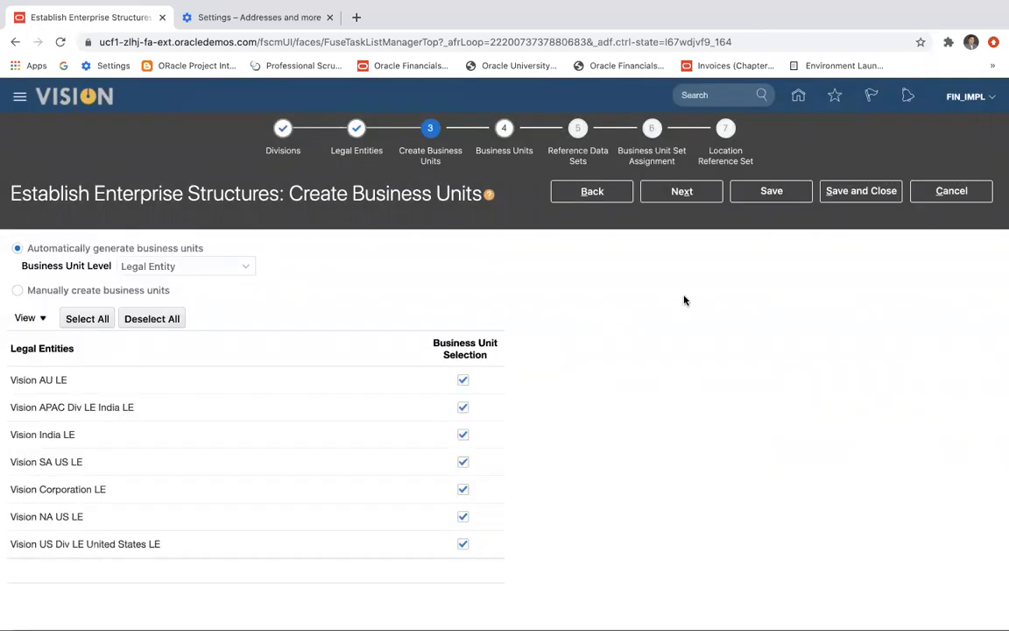
# Return to the Legal Entities stage, add another legal entity row and set its country to India.
pyautogui.click(595, 194)
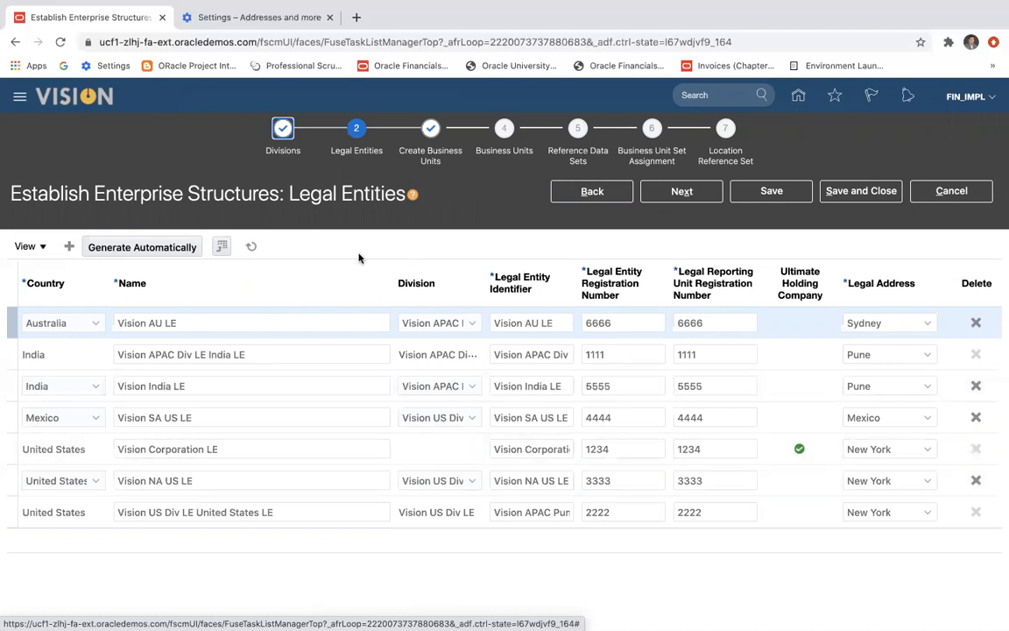
pyautogui.click(69, 251)
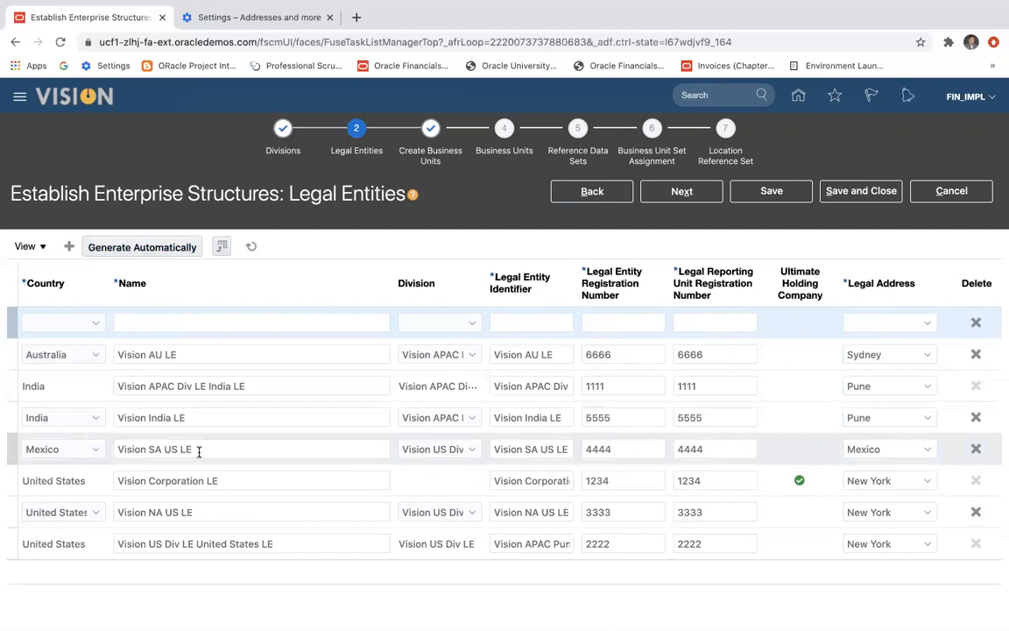
pyautogui.click(97, 328)
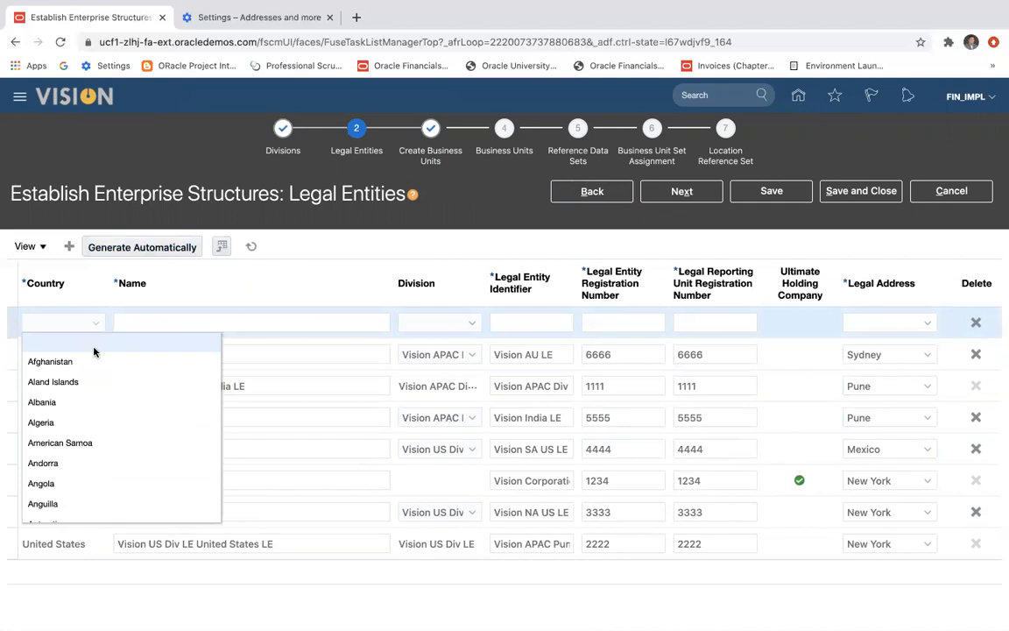
pyautogui.scroll(-10, 83, 469)
pyautogui.scroll(-20, 84, 472)
pyautogui.scroll(-20, 84, 472)
pyautogui.scroll(-15, 85, 473)
pyautogui.scroll(20, 84, 473)
pyautogui.scroll(20, 84, 473)
pyautogui.scroll(15, 84, 472)
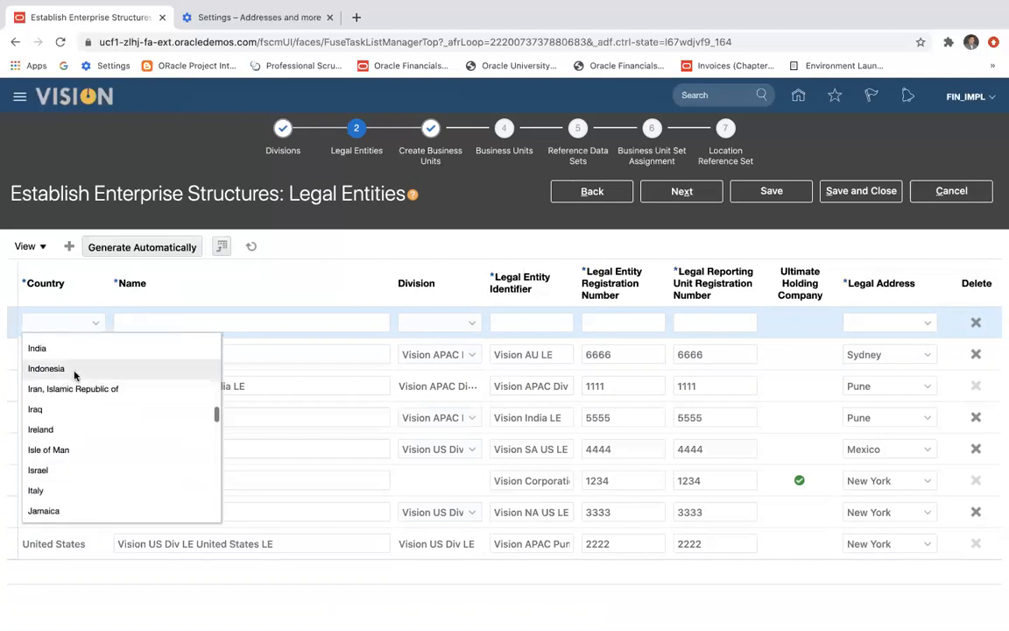
pyautogui.click(70, 348)
# Name the added Indian legal entity Vision APAC Bangalore LE and select the whole name for reuse.
pyautogui.click(154, 321)
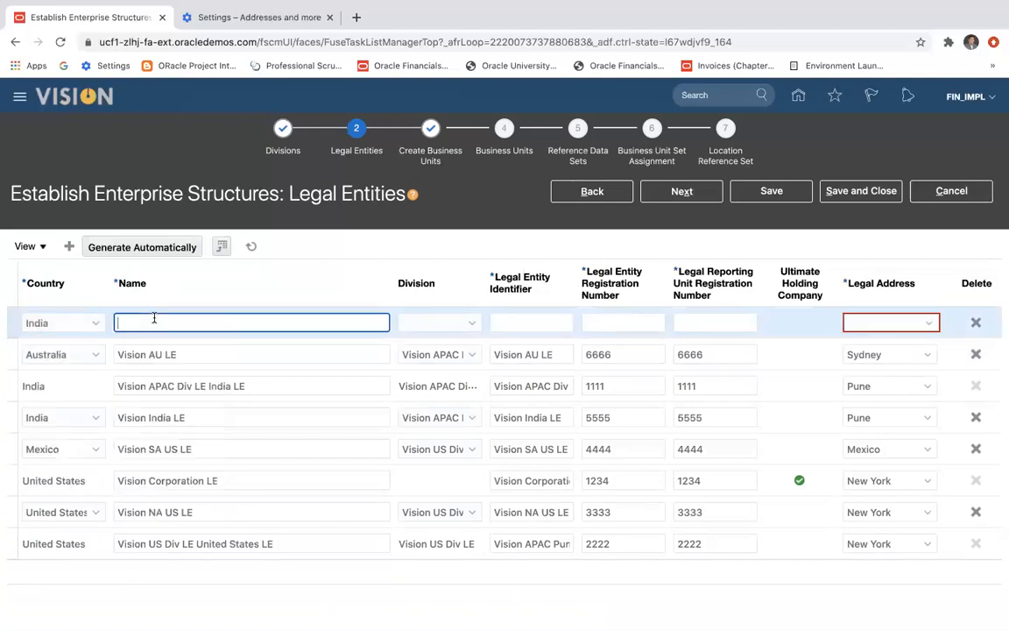
pyautogui.write('Vision Banglore LE')
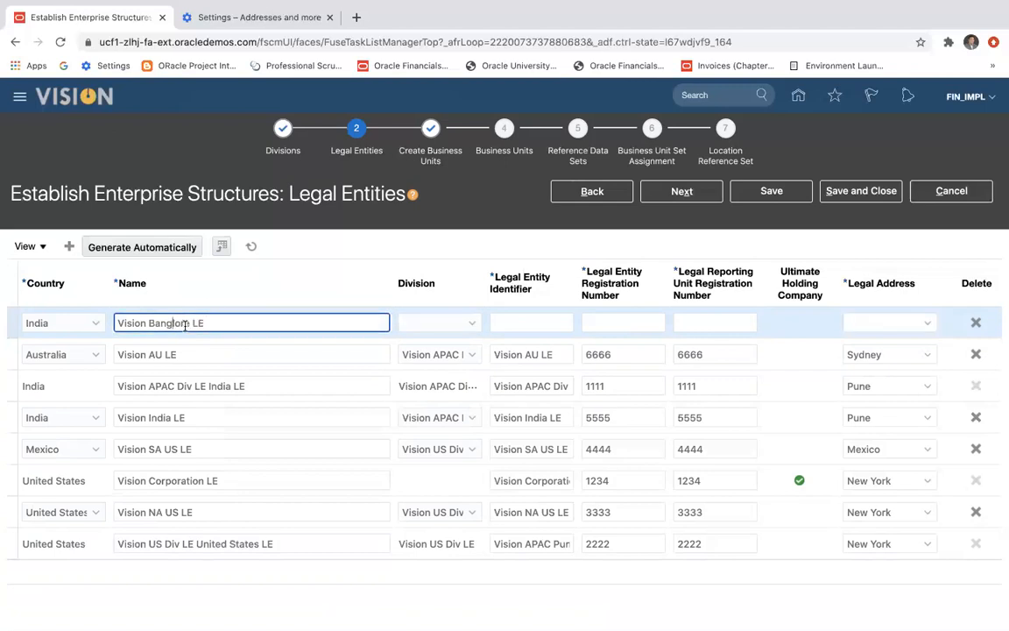
pyautogui.write('a')
pyautogui.moveTo(222, 322); pyautogui.dragTo(185, 323)
pyautogui.click(153, 324)
pyautogui.write('APAC')
pyautogui.moveTo(254, 322); pyautogui.dragTo(116, 314)
pyautogui.hotkey('ctrl', 'c')
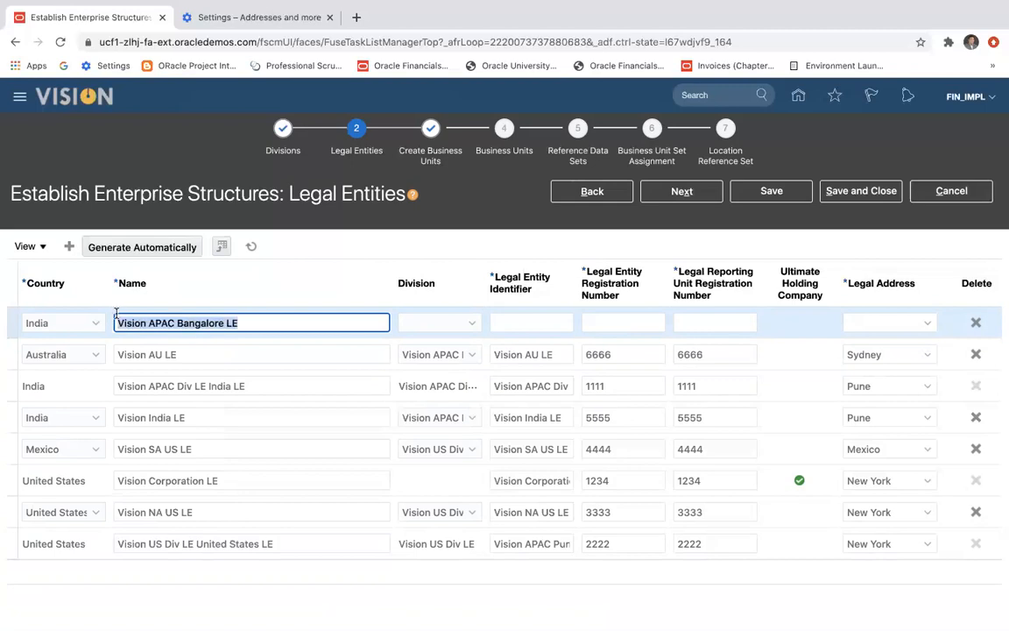
# Assign Vision APAC Bangalore LE to the Vision APAC Div LE division and reuse its name as the legal entity identifier.
pyautogui.click(467, 324)
pyautogui.click(459, 382)
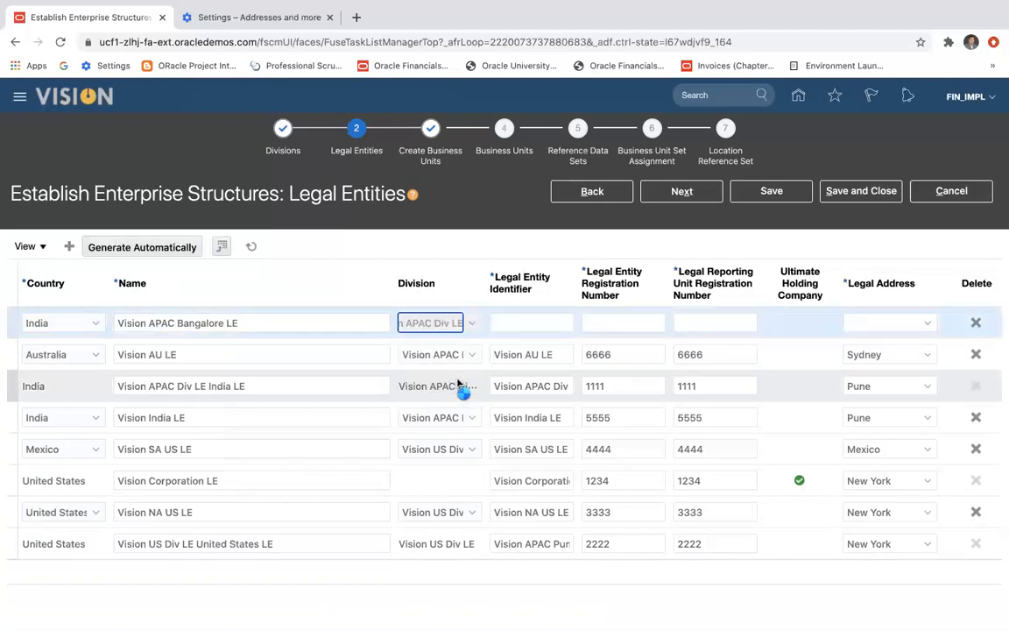
pyautogui.click(502, 322)
pyautogui.hotkey('ctrl', 'v')
# Set both the legal entity and legal reporting unit registration numbers of Vision APAC Bangalore LE to 7777.
pyautogui.click(621, 322)
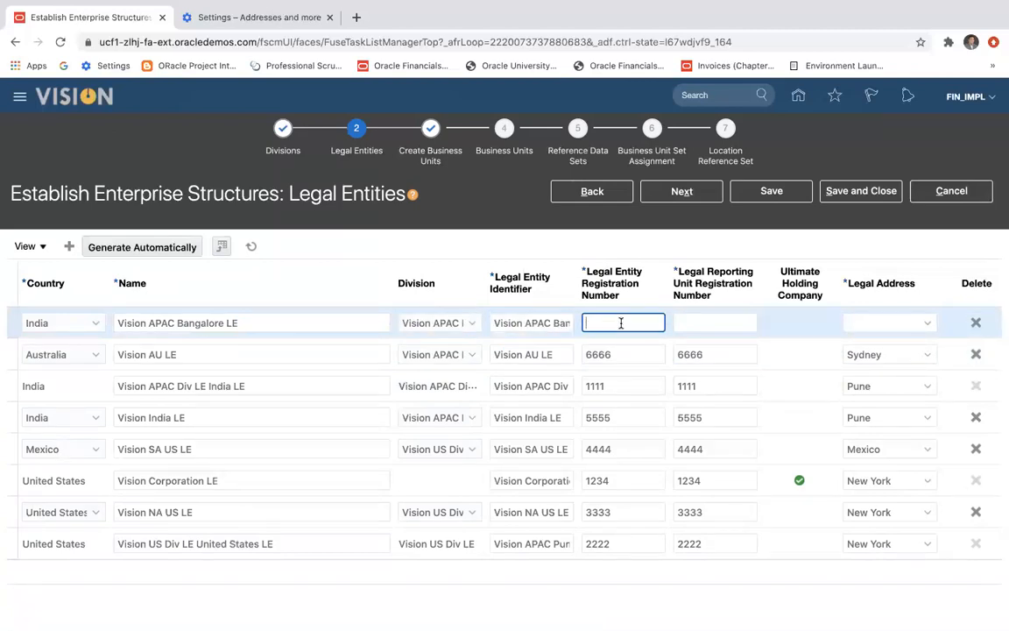
pyautogui.write('7777')
pyautogui.click(692, 320)
pyautogui.write('7777')
# Start a new legal address location for Vision APAC Bangalore LE, using Banglore as its name, first address line and city.
pyautogui.click(914, 324)
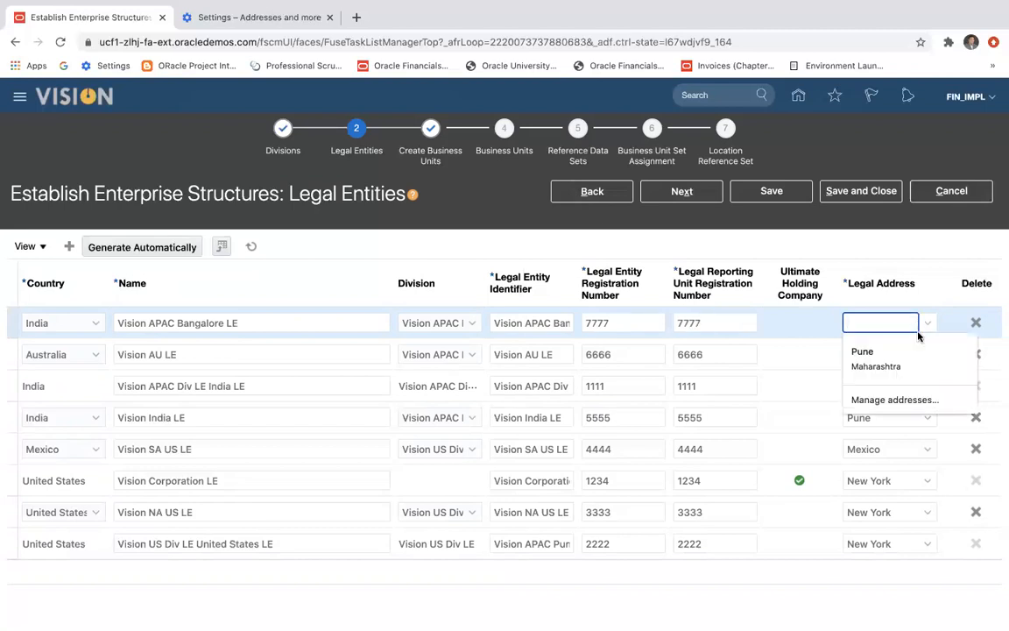
pyautogui.click(924, 325)
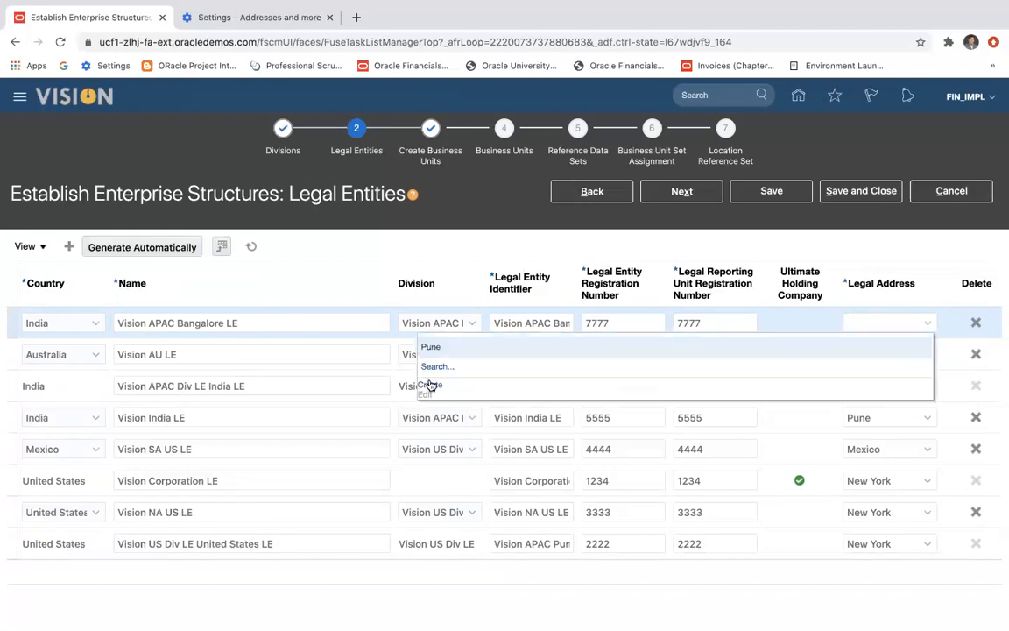
pyautogui.click(430, 385)
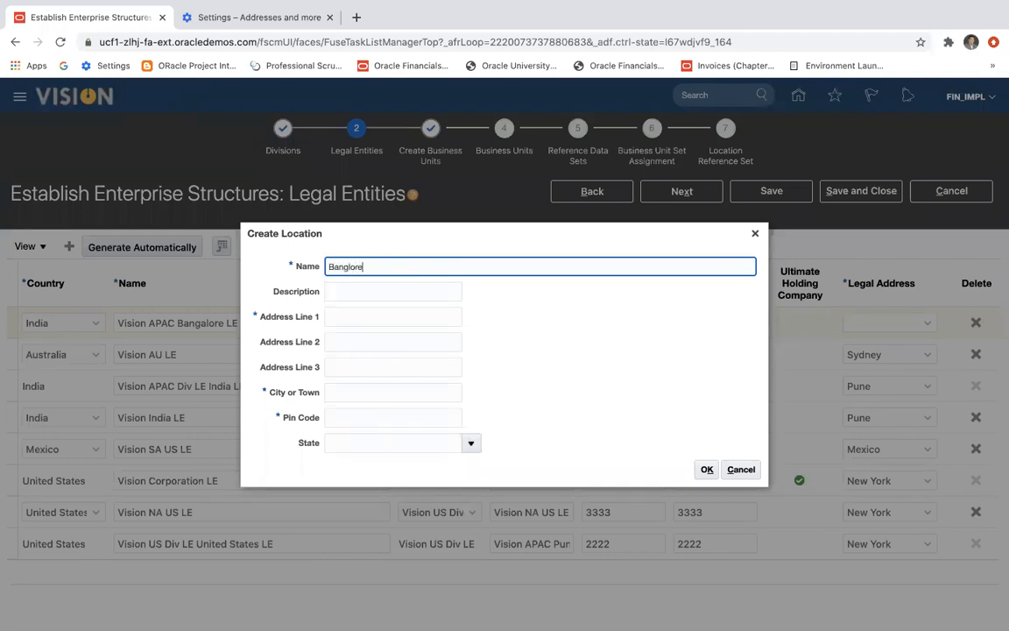
pyautogui.doubleClick(390, 261)
pyautogui.hotkey('ctrl', 'c')
pyautogui.click(357, 320)
pyautogui.hotkey('ctrl', 'v')
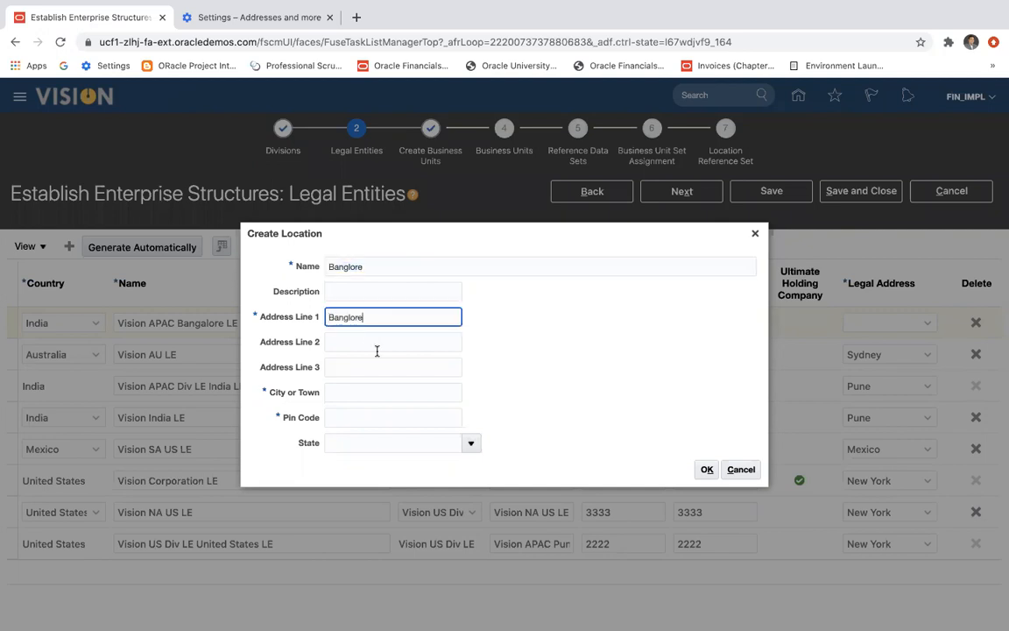
pyautogui.click(360, 392)
pyautogui.hotkey('ctrl', 'v')
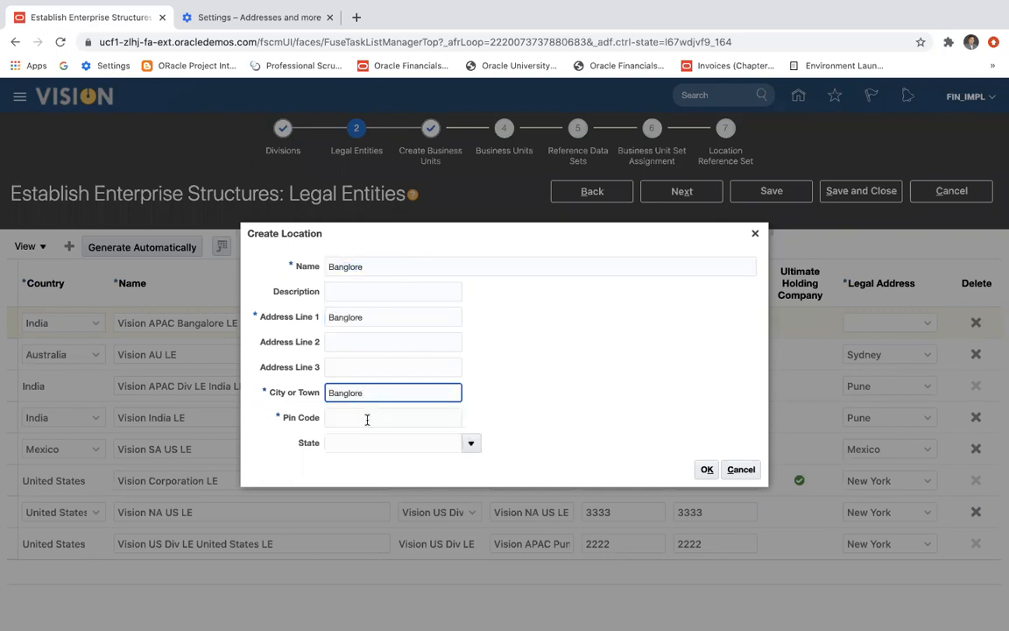
# Fill in the new location's pin code from the saved Pune address suggestion.
pyautogui.click(367, 420)
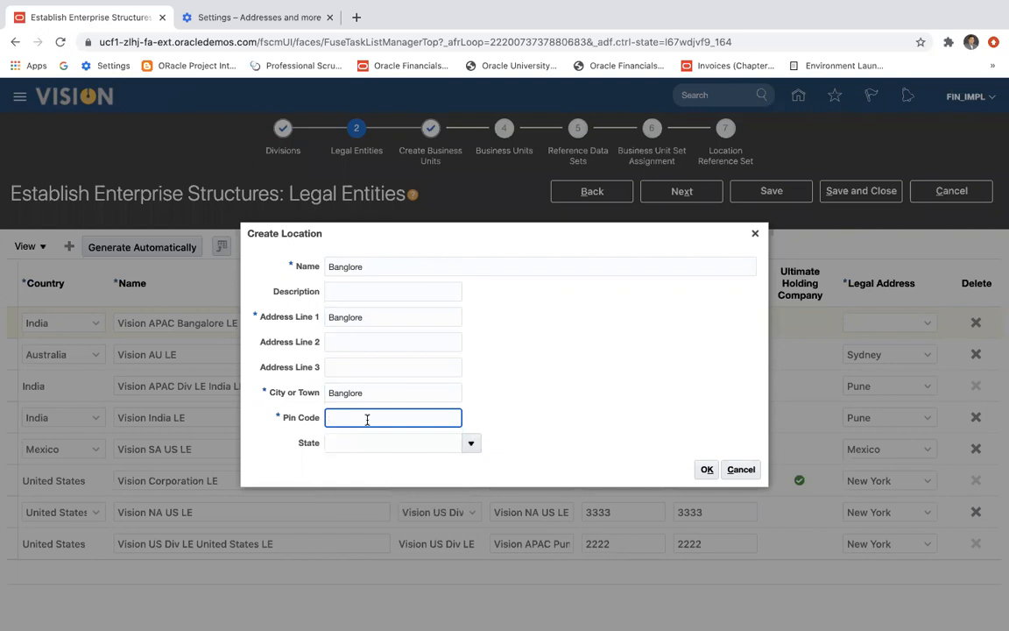
pyautogui.write('4')
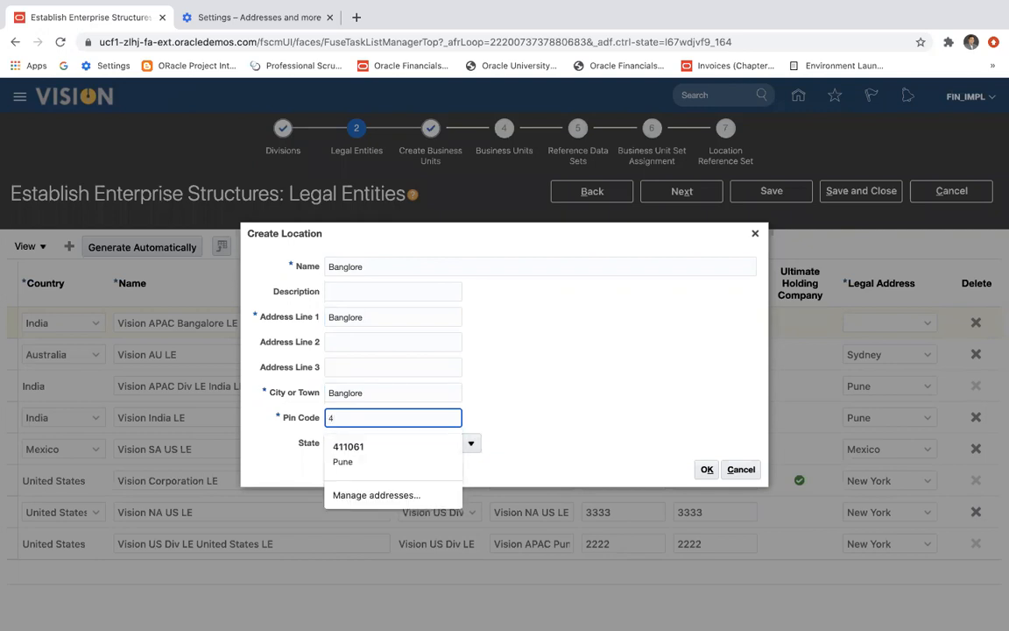
pyautogui.press('BackSpace')
pyautogui.write('4')
pyautogui.click(387, 448)
# Set the location's city or town to Banglore again, edit the pin code and create the location.
pyautogui.click(384, 396)
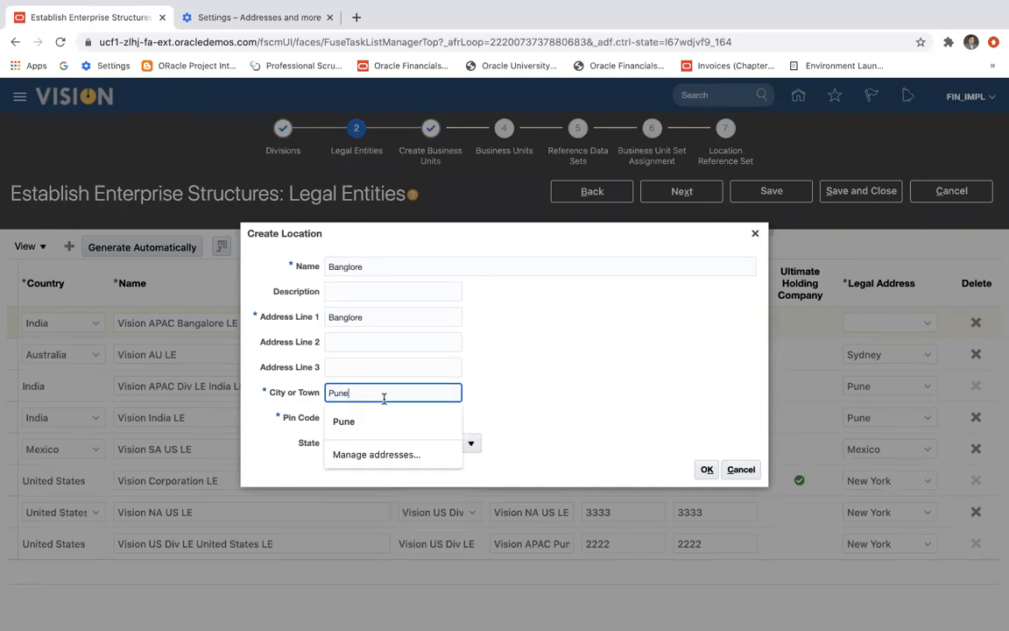
pyautogui.press('BackSpace')
pyautogui.press('BackSpace')
pyautogui.press('BackSpace')
pyautogui.write('Banglor')
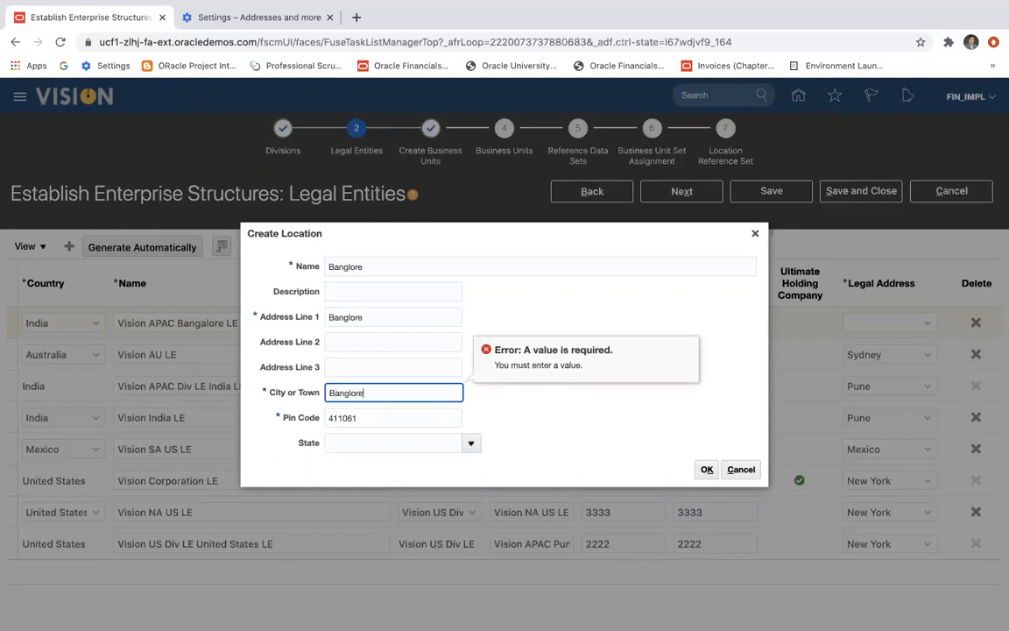
pyautogui.press('Tab')
pyautogui.press('Left')
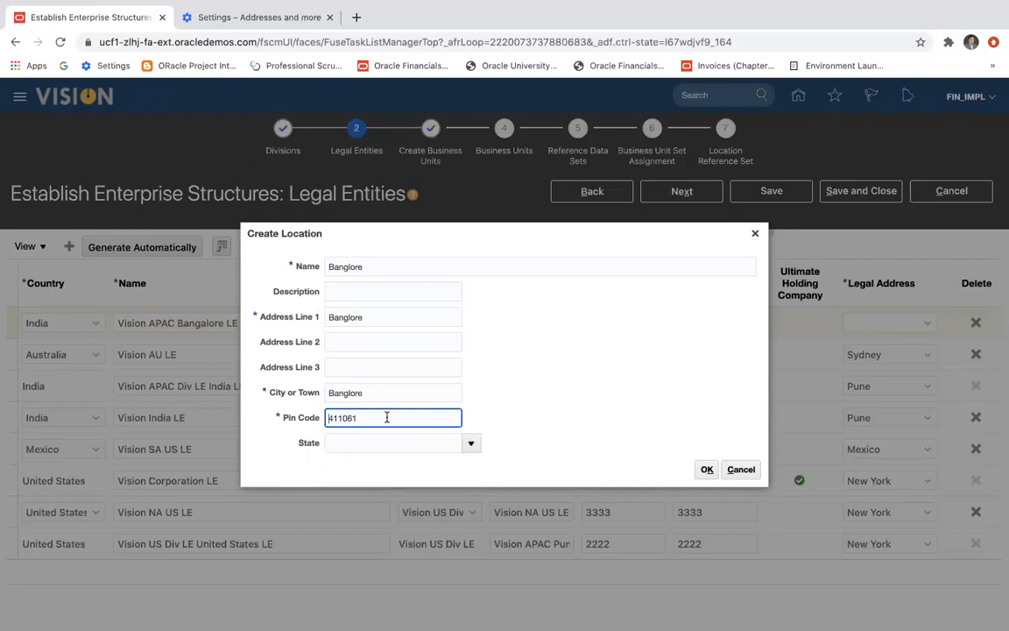
pyautogui.write('4')
pyautogui.click(707, 470)
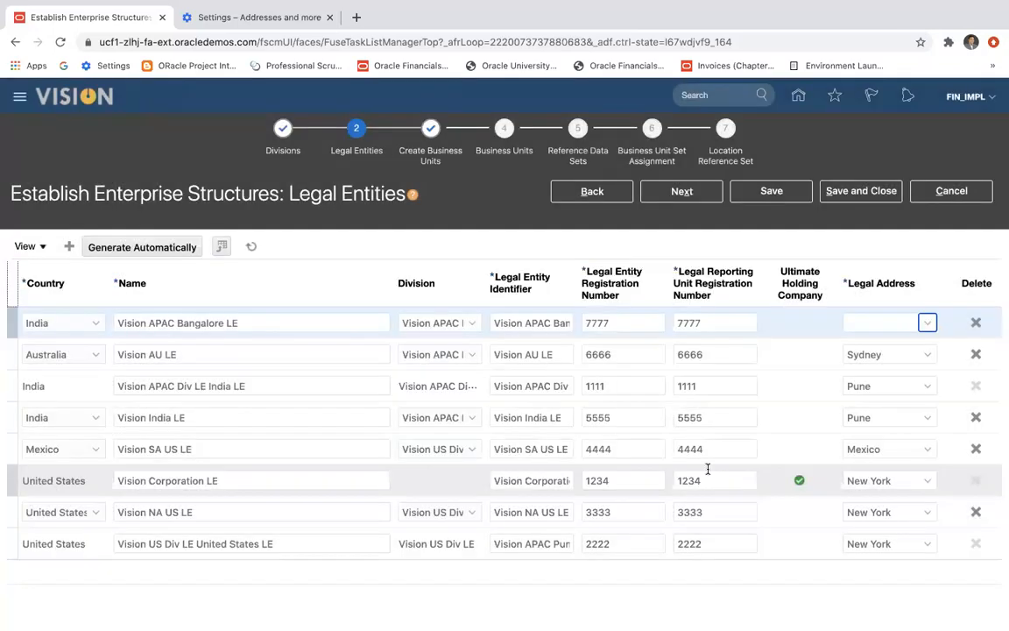
# Assign Banglore as the legal address of Vision APAC Bangalore LE and save the legal entities.
pyautogui.click(929, 324)
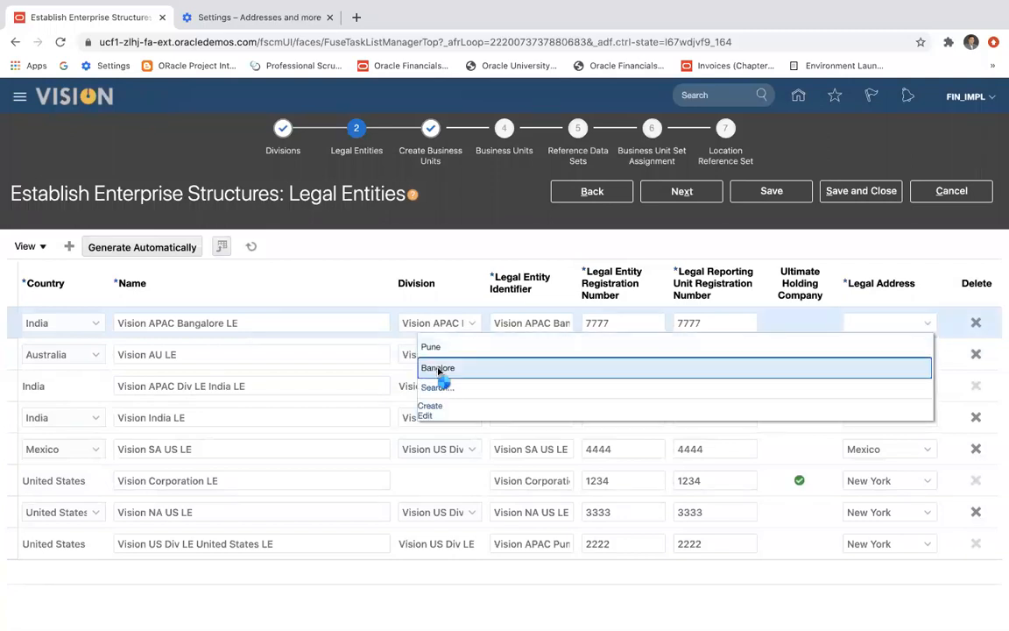
pyautogui.click(438, 368)
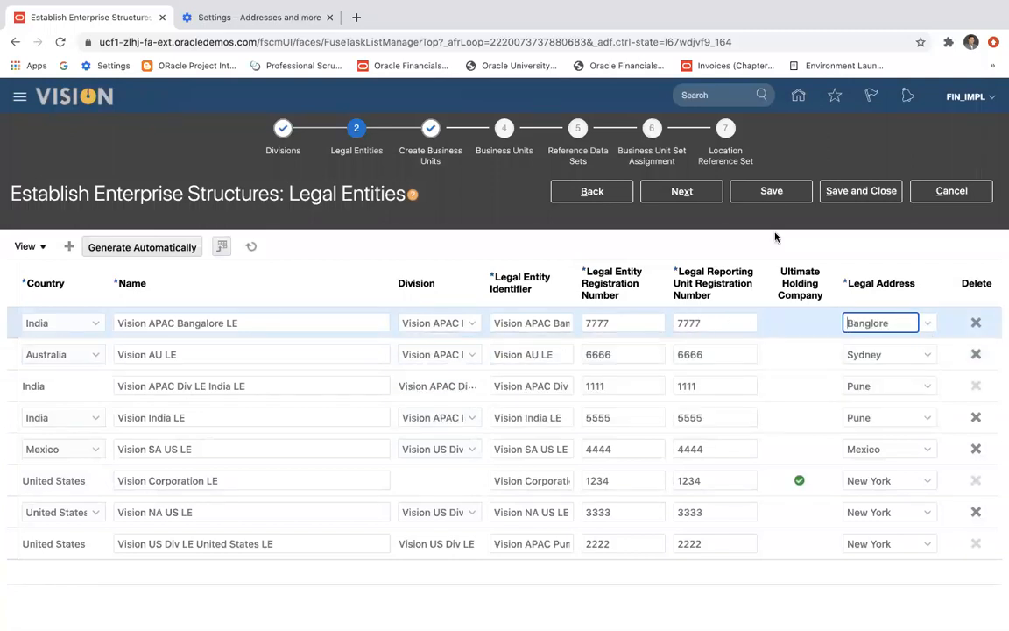
pyautogui.click(772, 200)
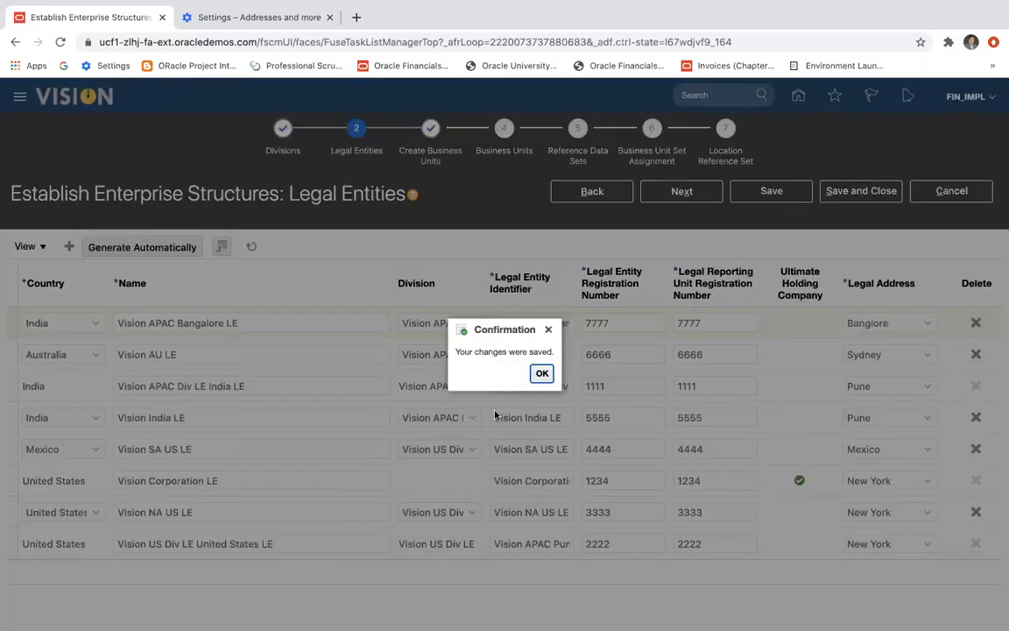
pyautogui.click(542, 374)
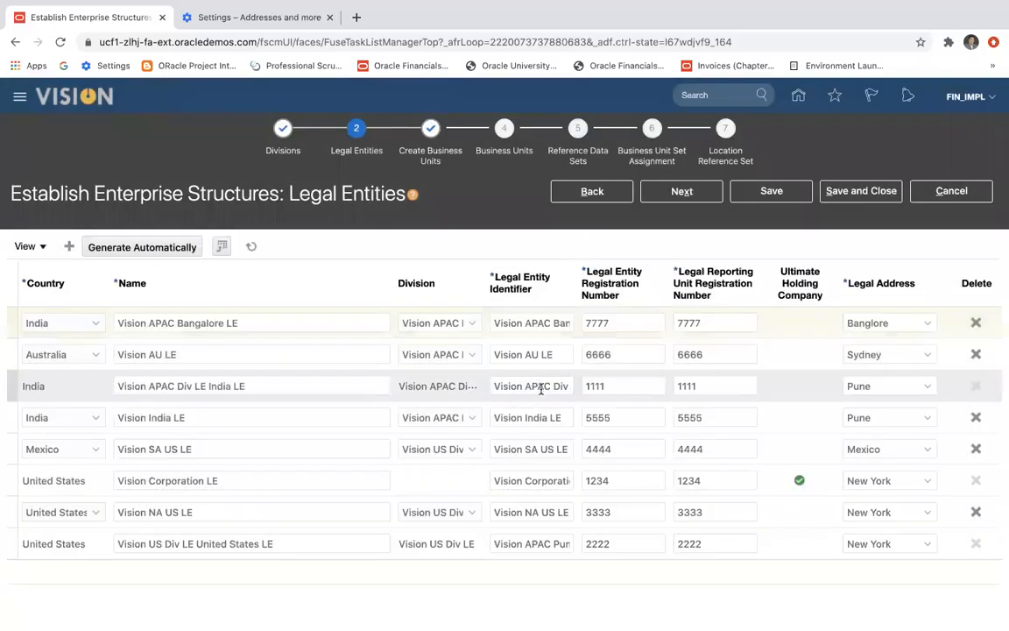
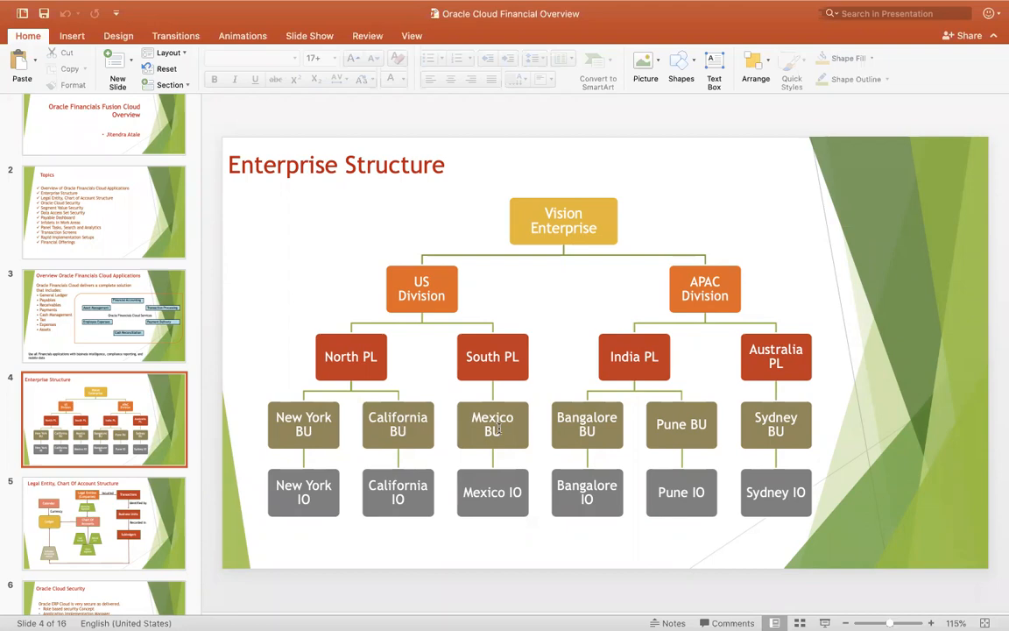
# Switch back to the legal entities page in Chrome and set the new row's country to United States.
pyautogui.press('super+Tab')
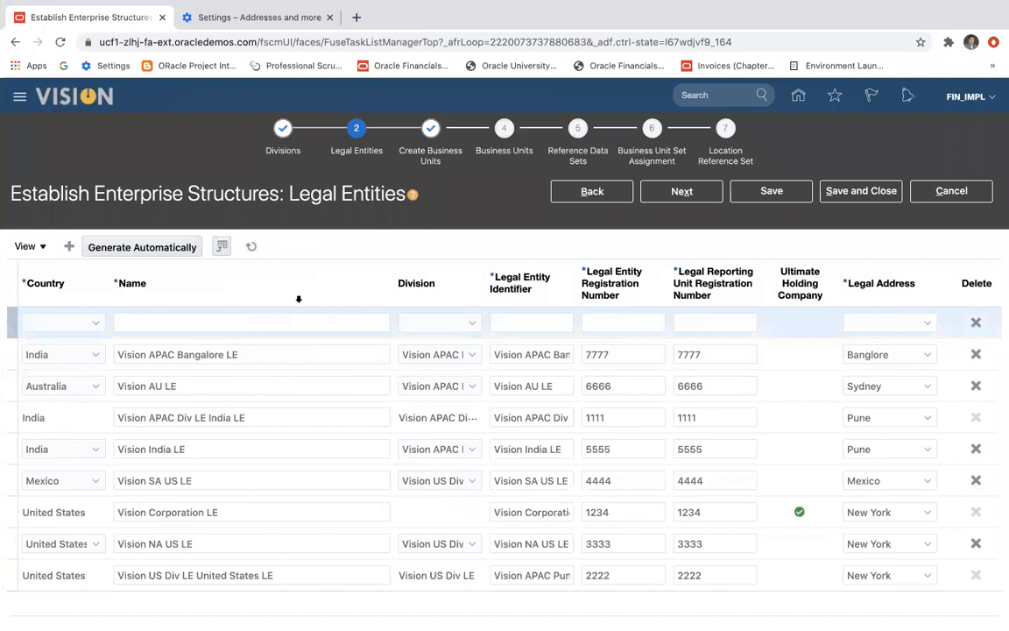
pyautogui.click(94, 324)
pyautogui.scroll(-5, 94, 444)
pyautogui.scroll(-20, 94, 444)
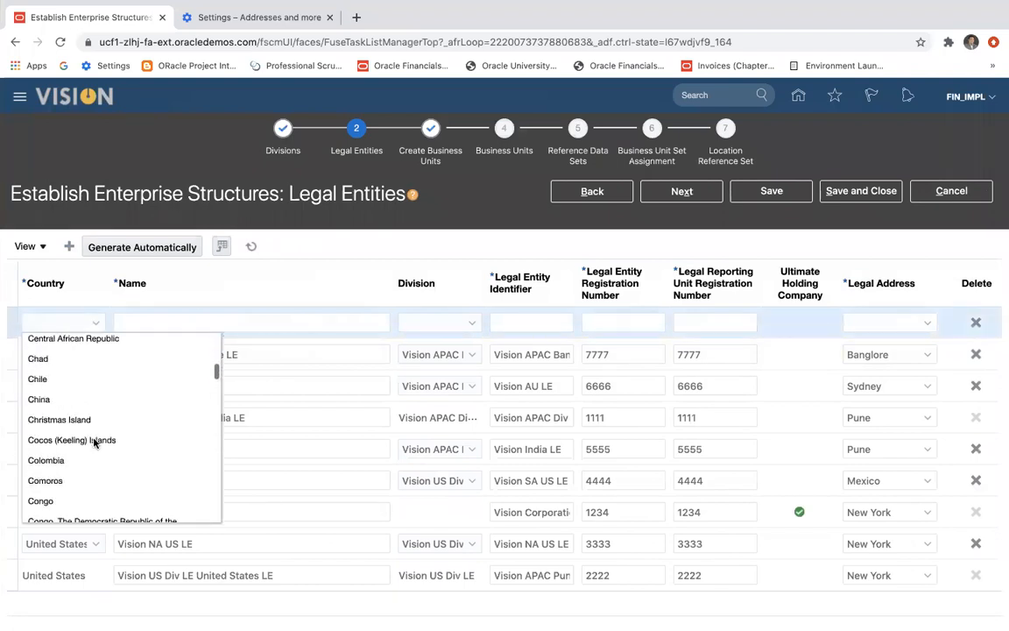
pyautogui.scroll(10, 94, 444)
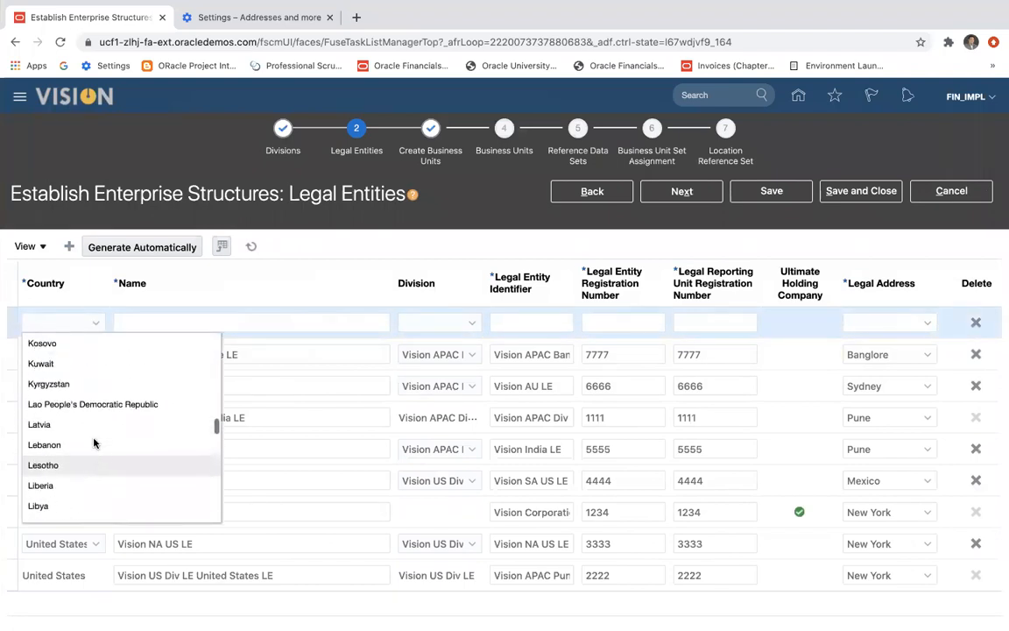
pyautogui.scroll(-20, 94, 443)
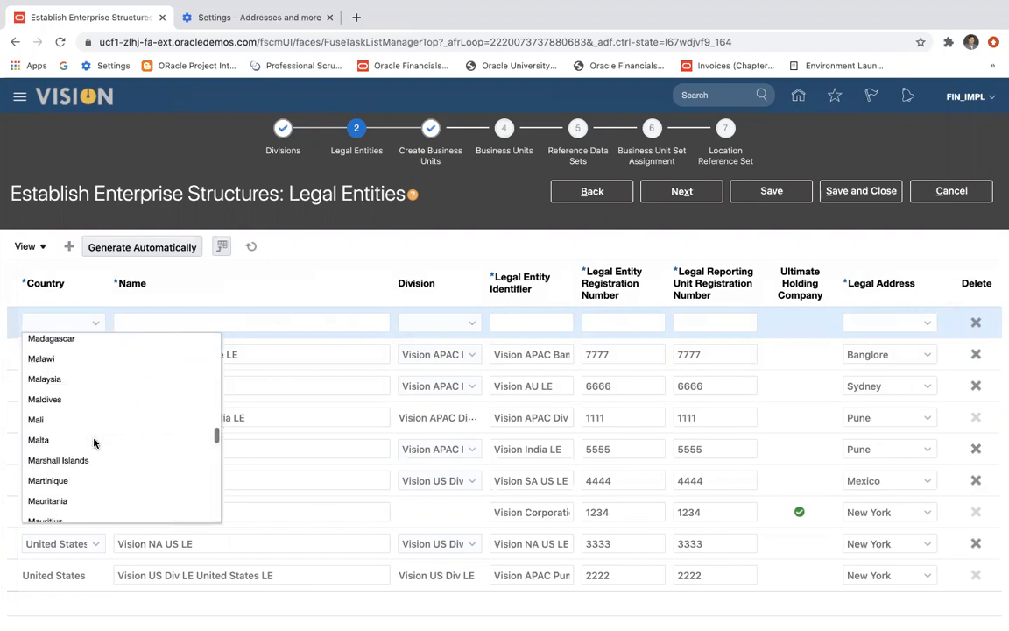
pyautogui.scroll(-20, 94, 443)
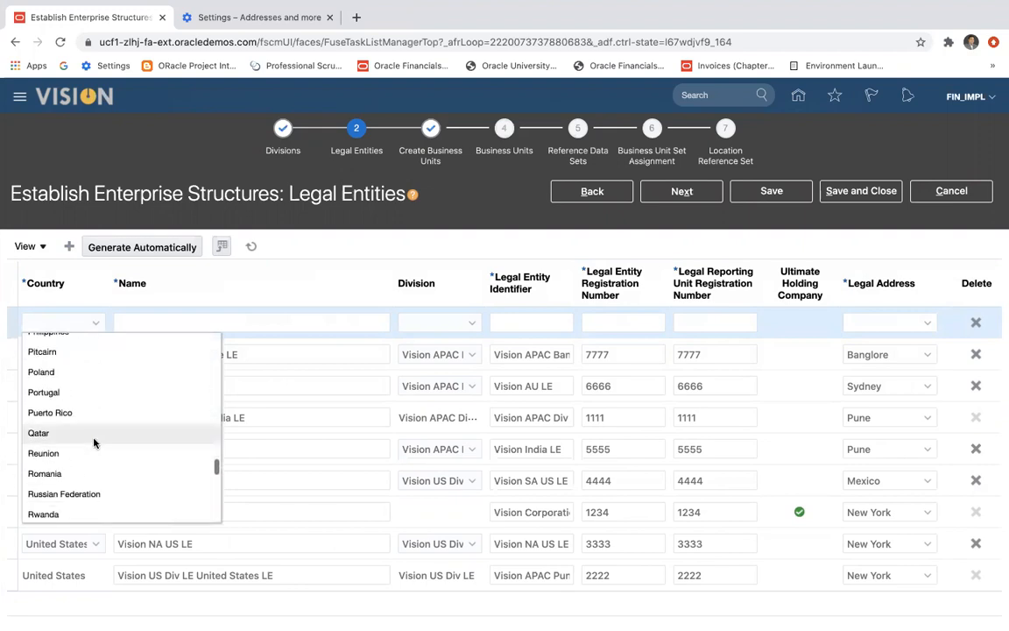
pyautogui.scroll(2, 83, 394)
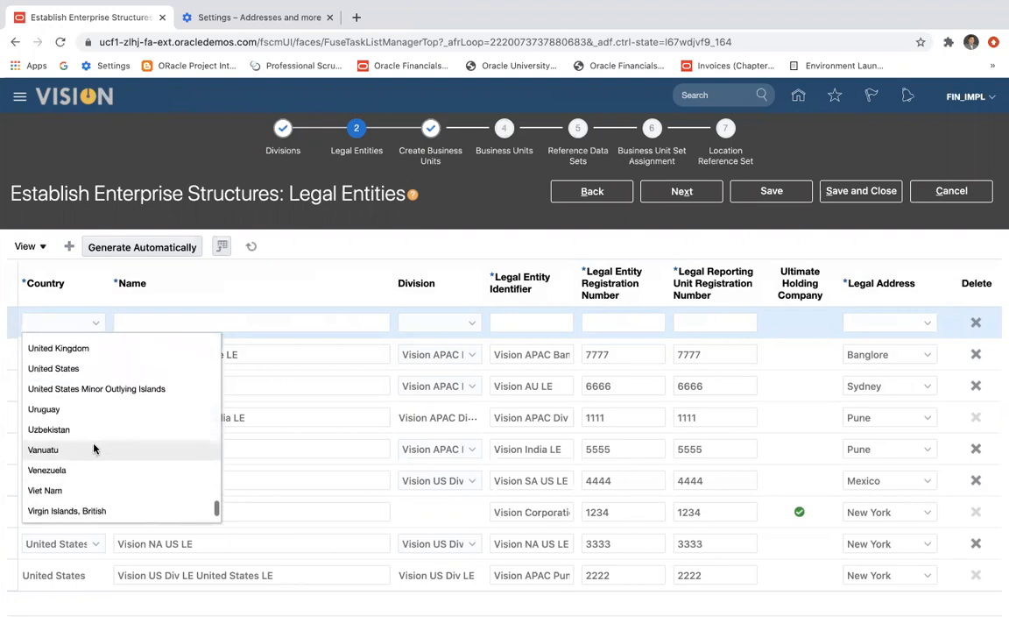
pyautogui.click(86, 365)
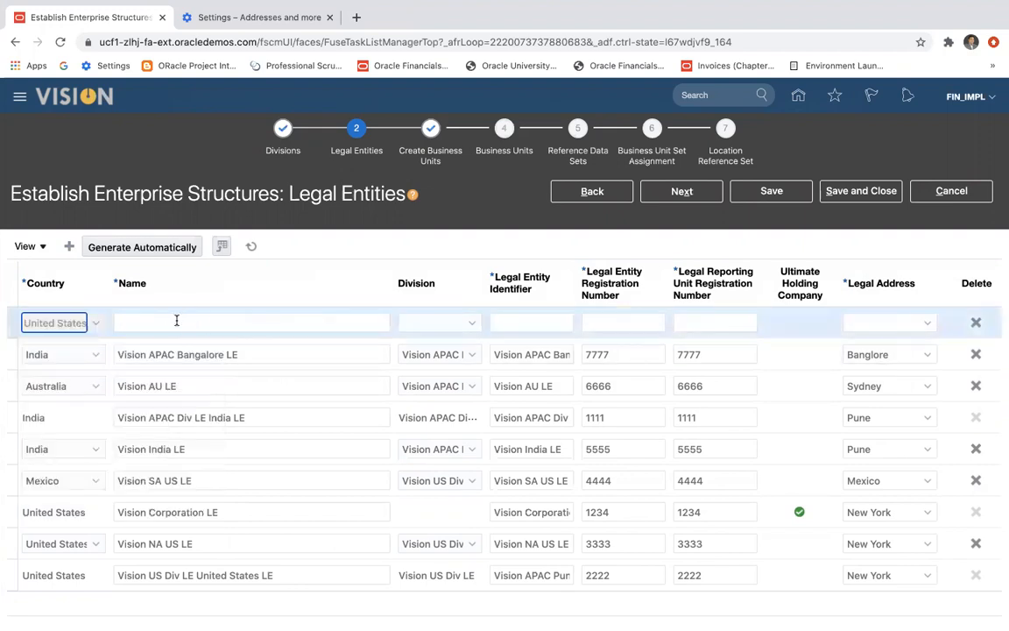
# Name the new legal entity Vision California LE and assign it to the Vision US Div LE division.
pyautogui.click(177, 321)
pyautogui.write('Vision California LE')
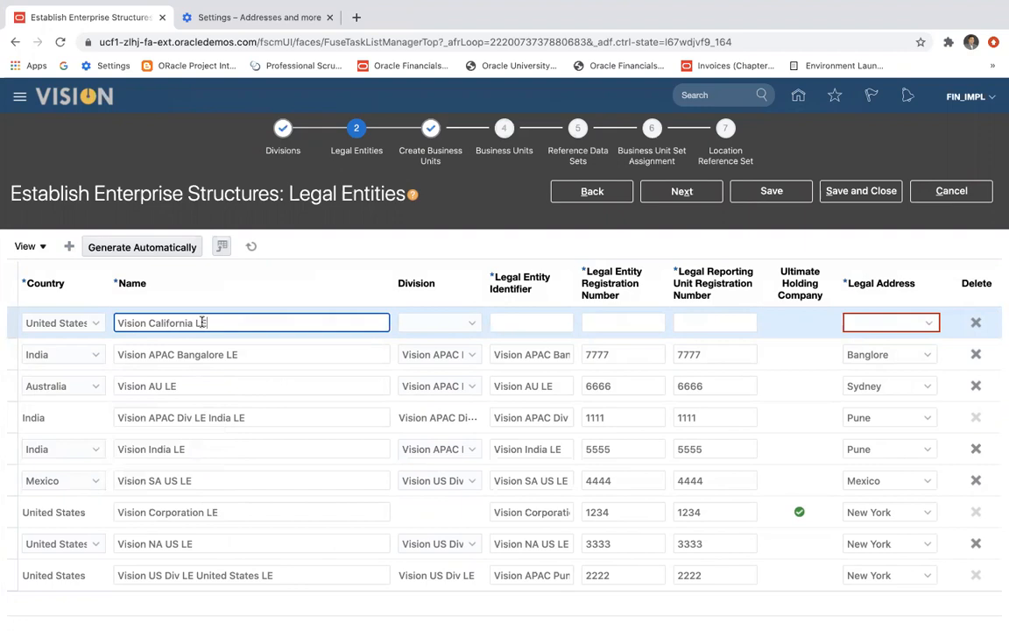
pyautogui.moveTo(222, 321); pyautogui.dragTo(120, 321)
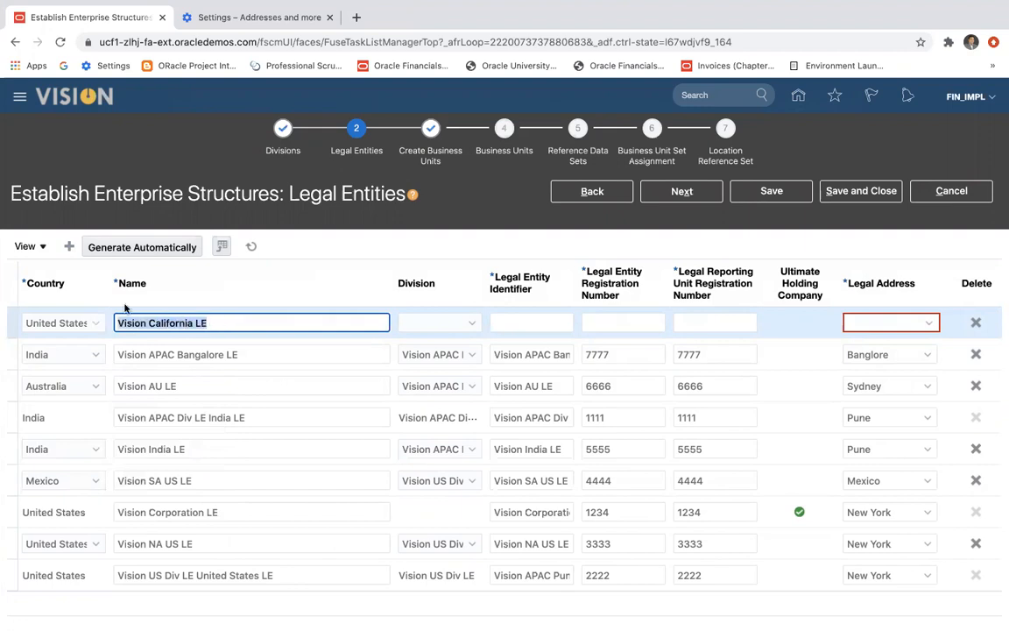
pyautogui.click(466, 325)
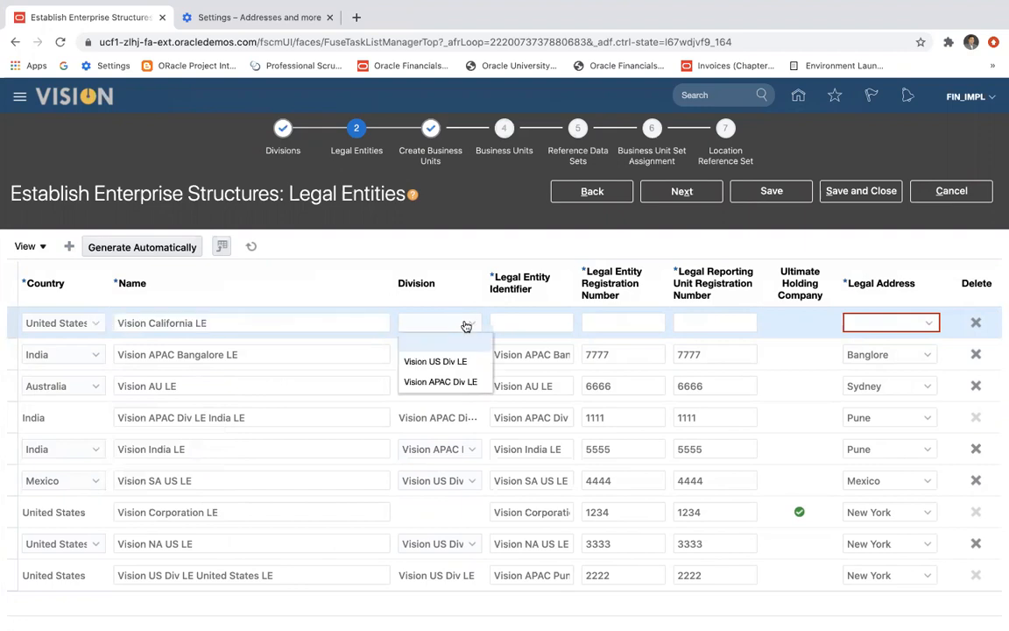
pyautogui.click(462, 382)
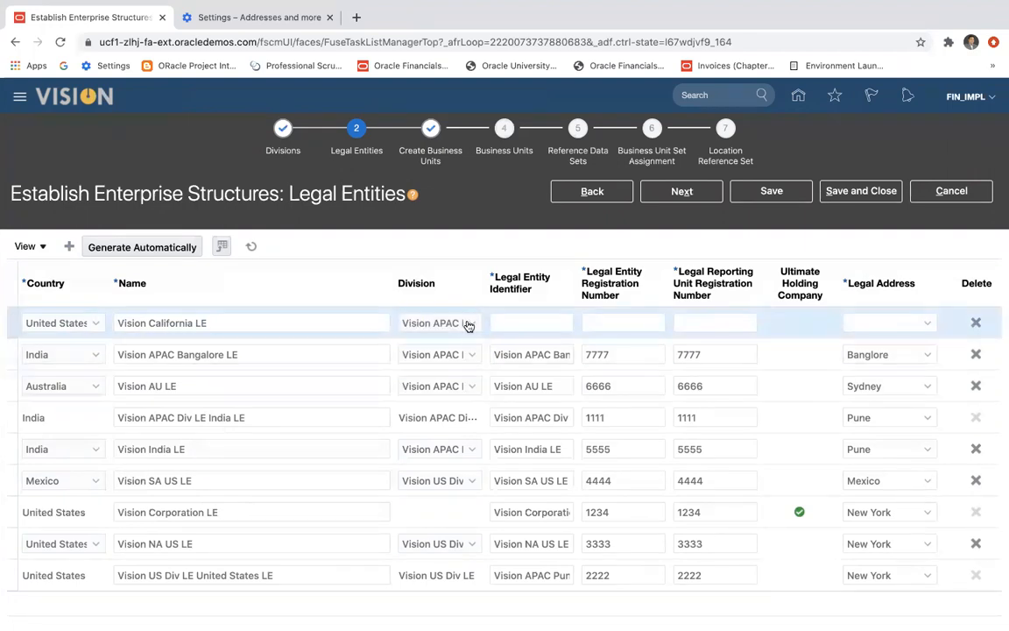
pyautogui.click(471, 324)
pyautogui.click(440, 372)
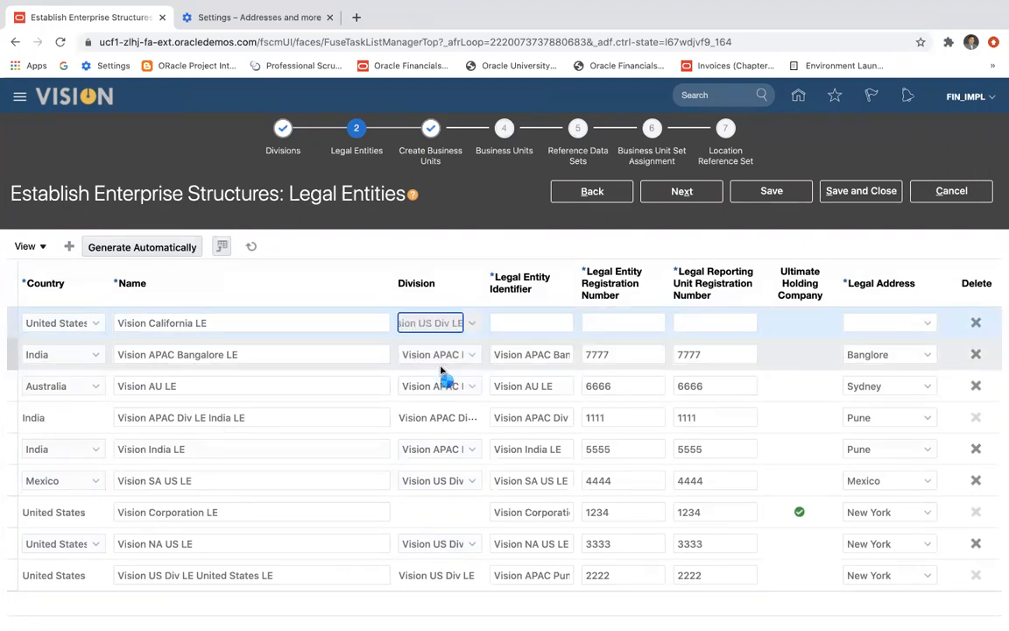
# Use the entity's name Vision California LE as its identifier and set both its legal entity and reporting unit registration numbers to 8888.
pyautogui.click(515, 322)
pyautogui.write('Vision California LE')
pyautogui.click(640, 324)
pyautogui.write('8888')
pyautogui.press('Tab')
pyautogui.write('8888')
pyautogui.press('Tab')
# Try to create a legal address location named California for Vision California LE.
pyautogui.click(930, 324)
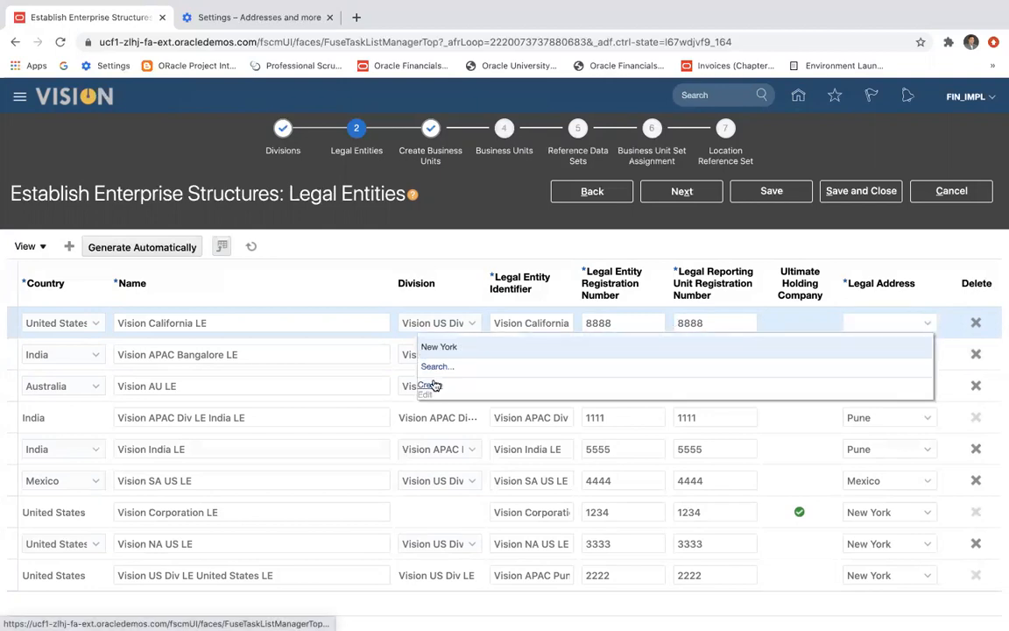
pyautogui.click(436, 386)
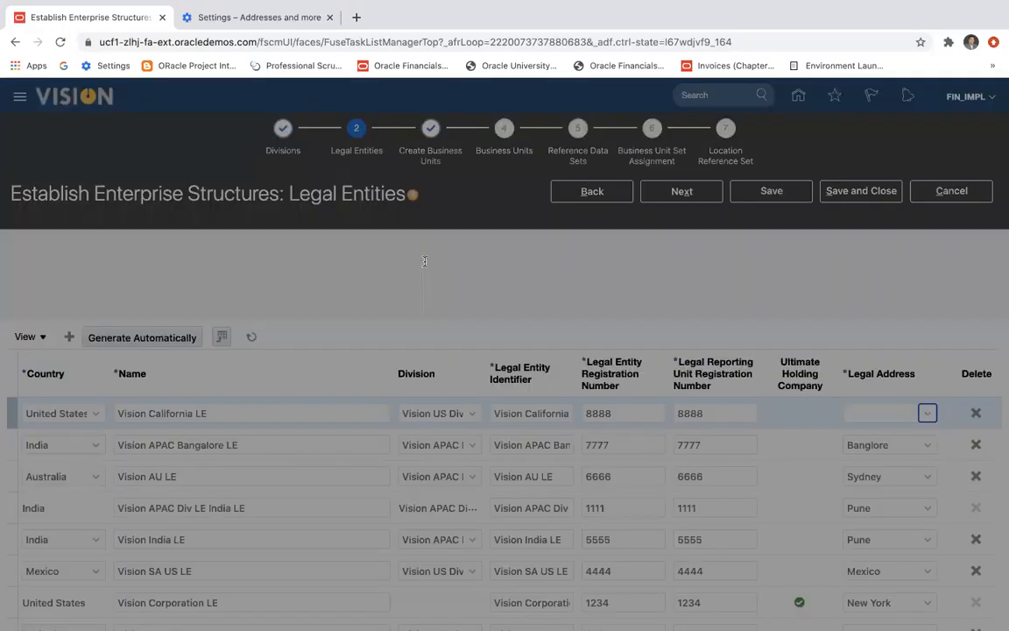
pyautogui.write('California')
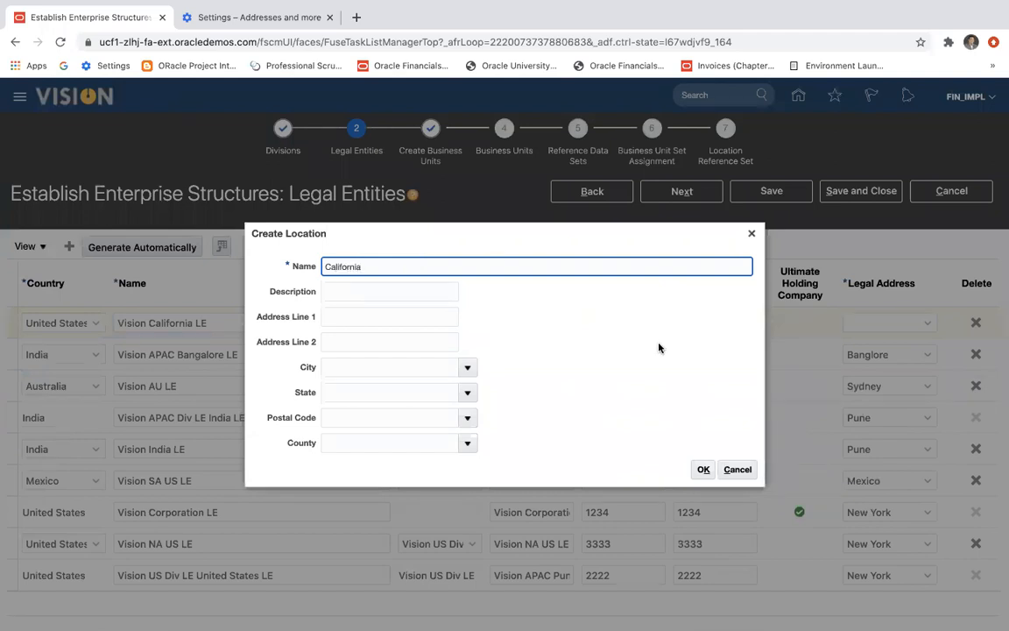
pyautogui.click(704, 468)
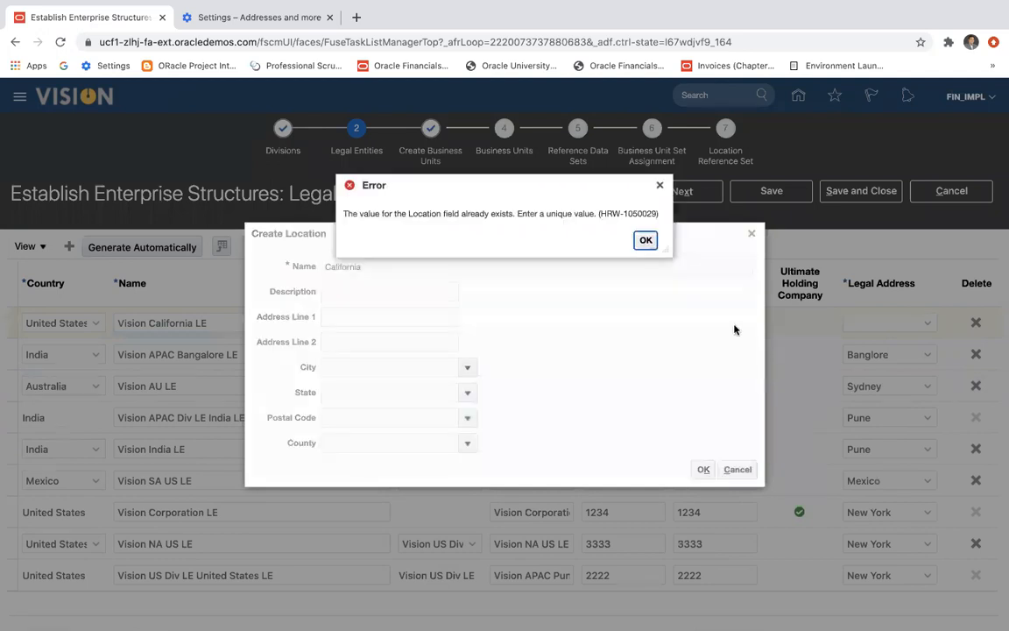
pyautogui.press('Return')
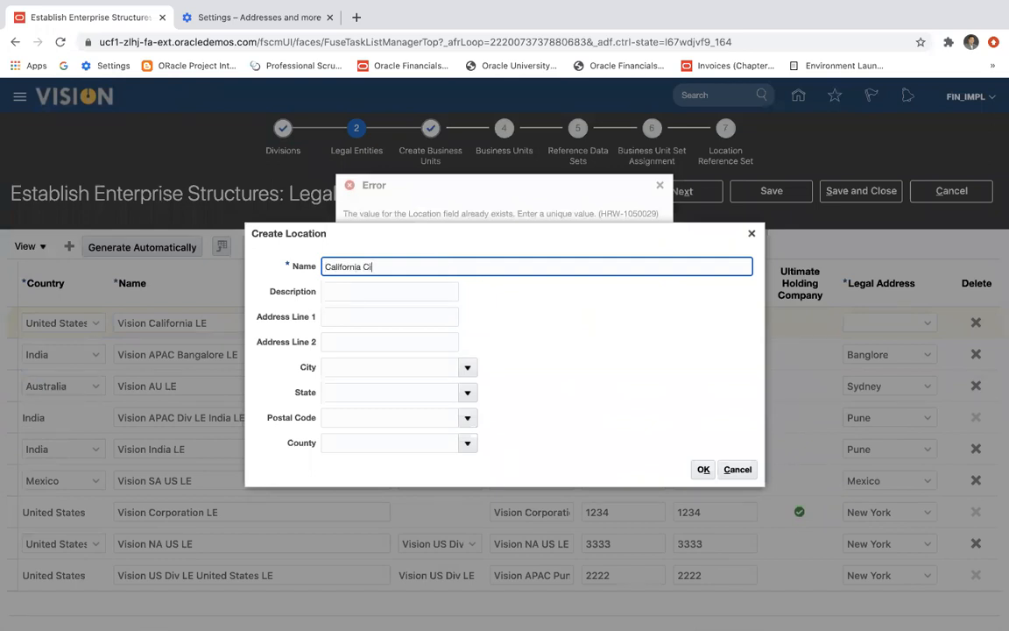
# Try to create the location under the names California City and CaliforniaCity.
pyautogui.write('City')
pyautogui.click(703, 470)
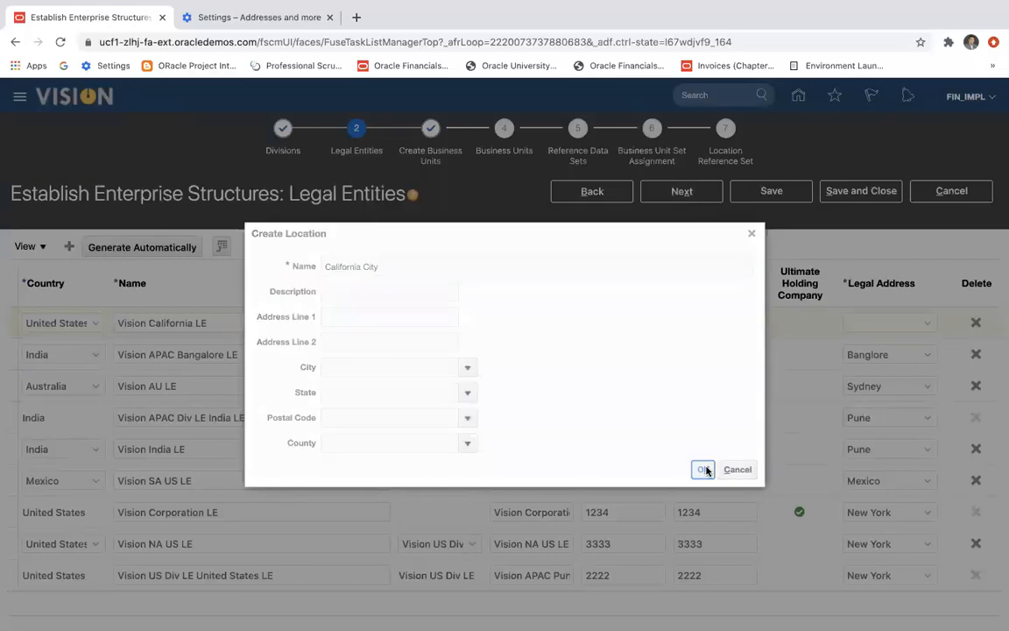
pyautogui.click(646, 239)
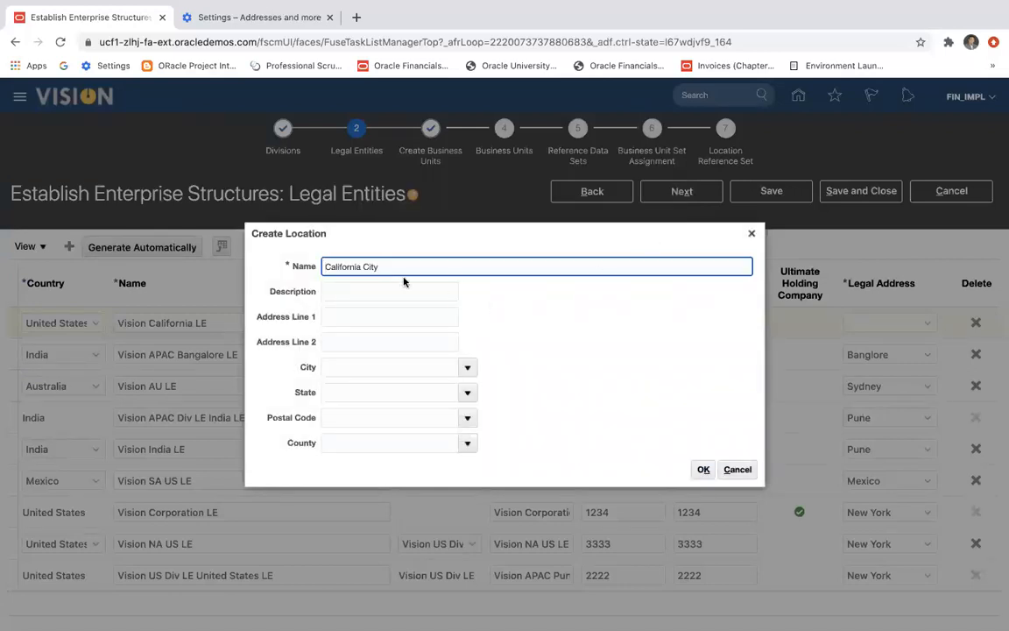
pyautogui.click(370, 267)
pyautogui.press('BackSpace')
pyautogui.click(703, 469)
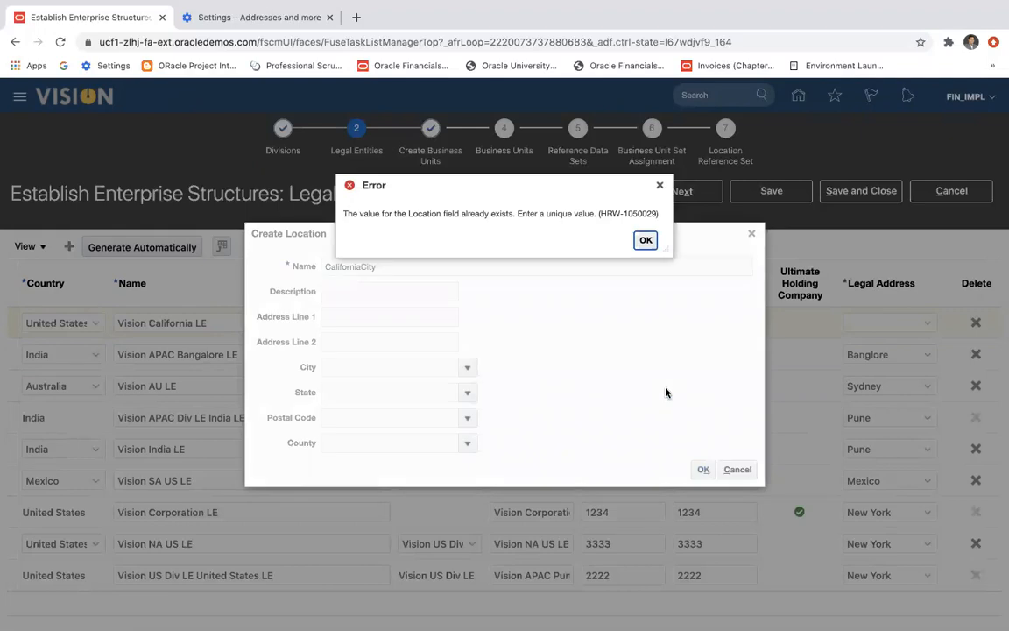
pyautogui.click(645, 239)
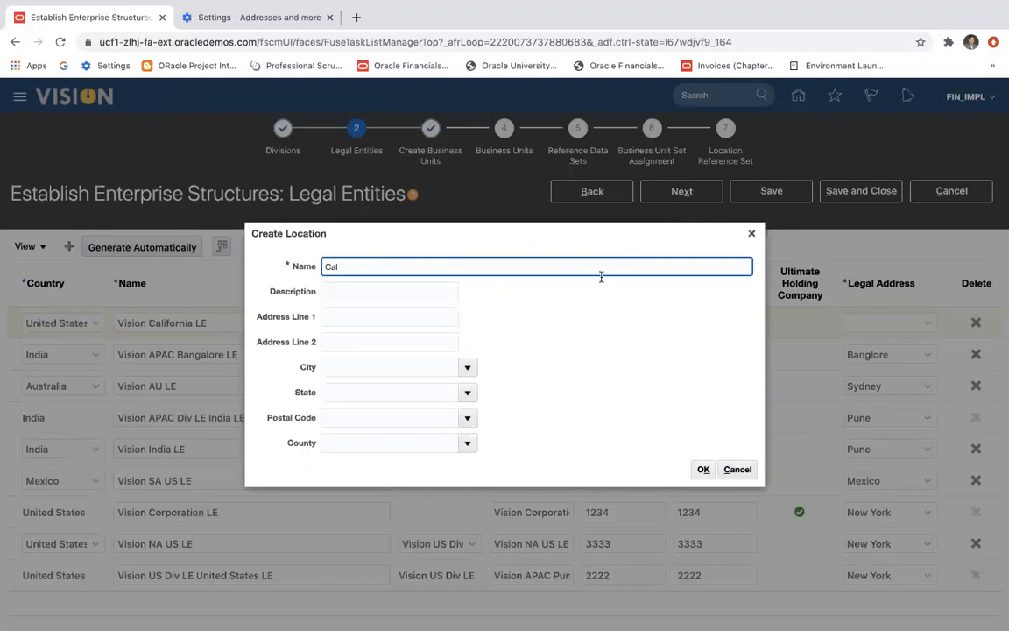
# Try to create the location under the name Cal and cancel the location creation.
pyautogui.click(703, 470)
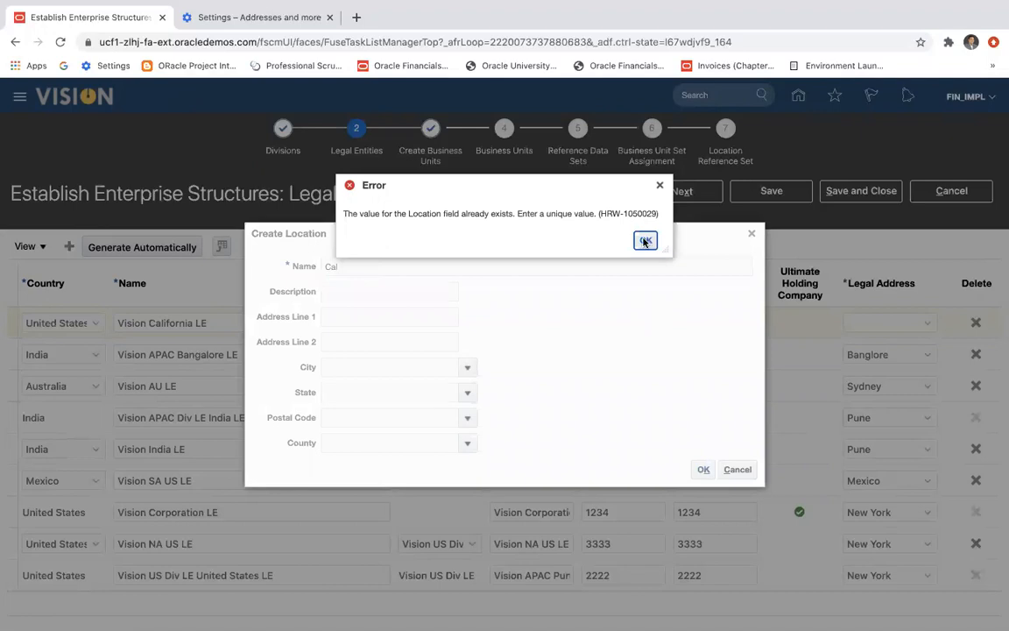
pyautogui.click(644, 238)
pyautogui.click(737, 470)
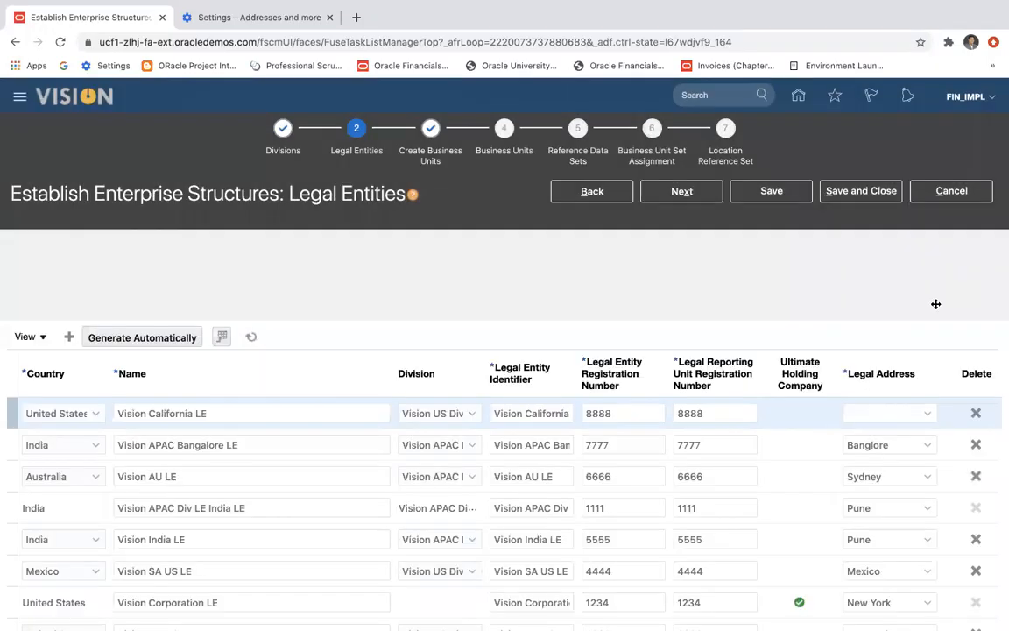
# Search the existing legal address locations for Calfornia and Cal.
pyautogui.click(927, 324)
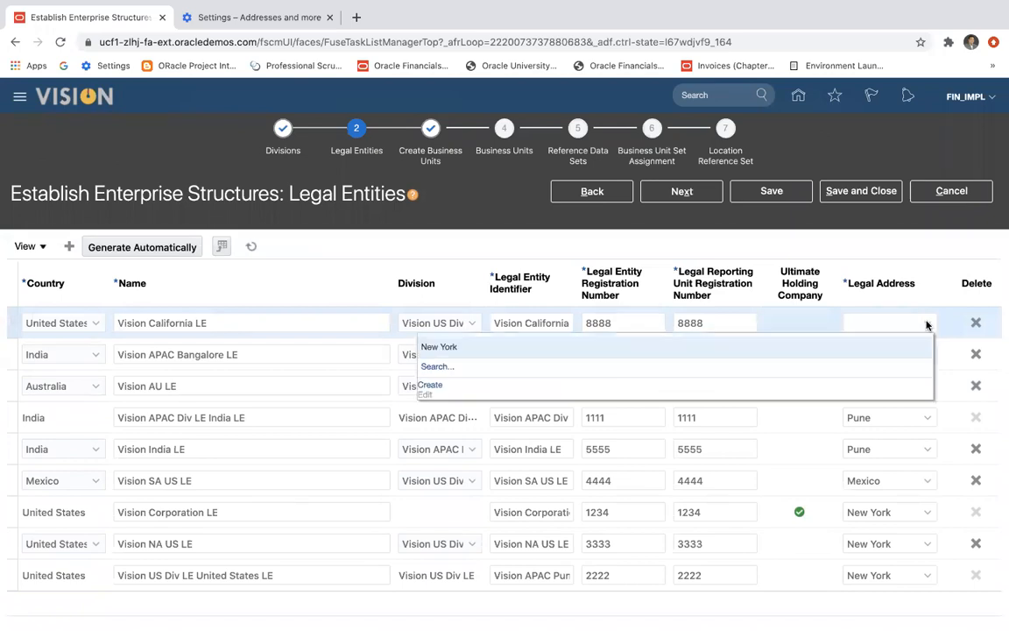
pyautogui.click(431, 367)
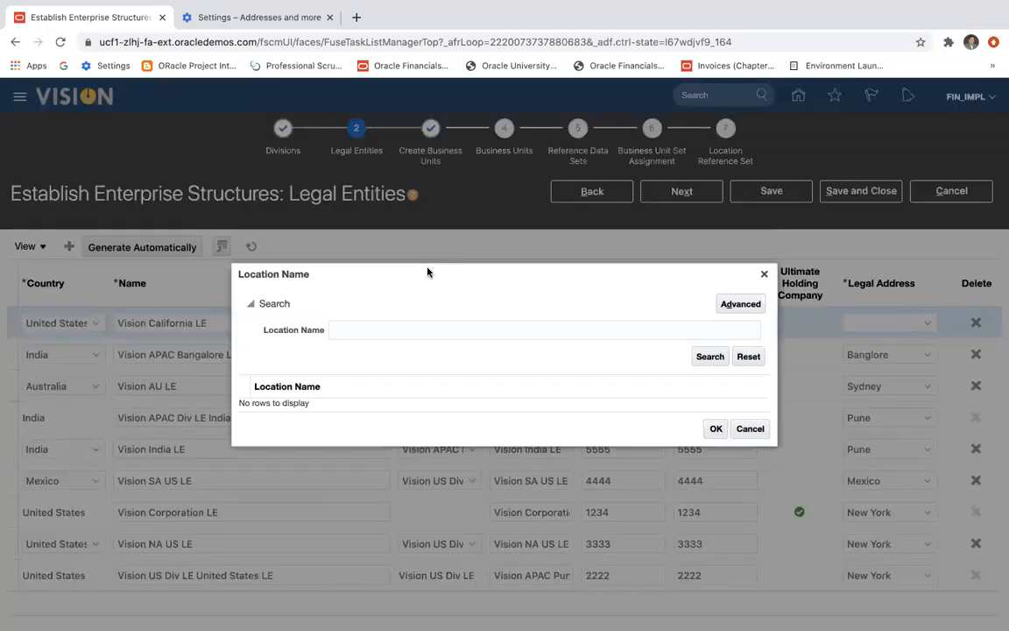
pyautogui.write('Calfornia')
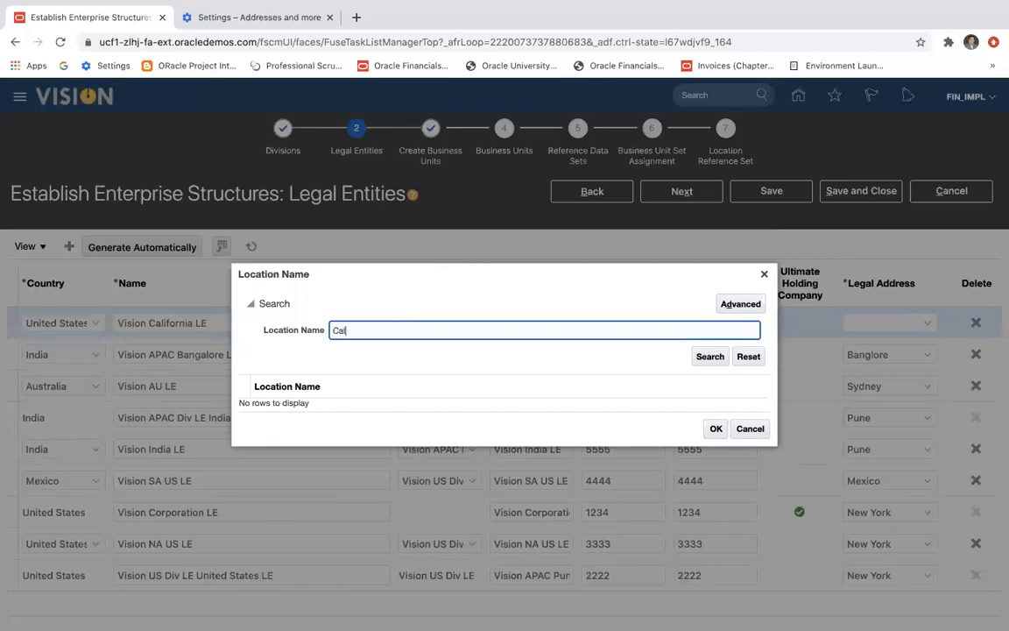
pyautogui.click(703, 355)
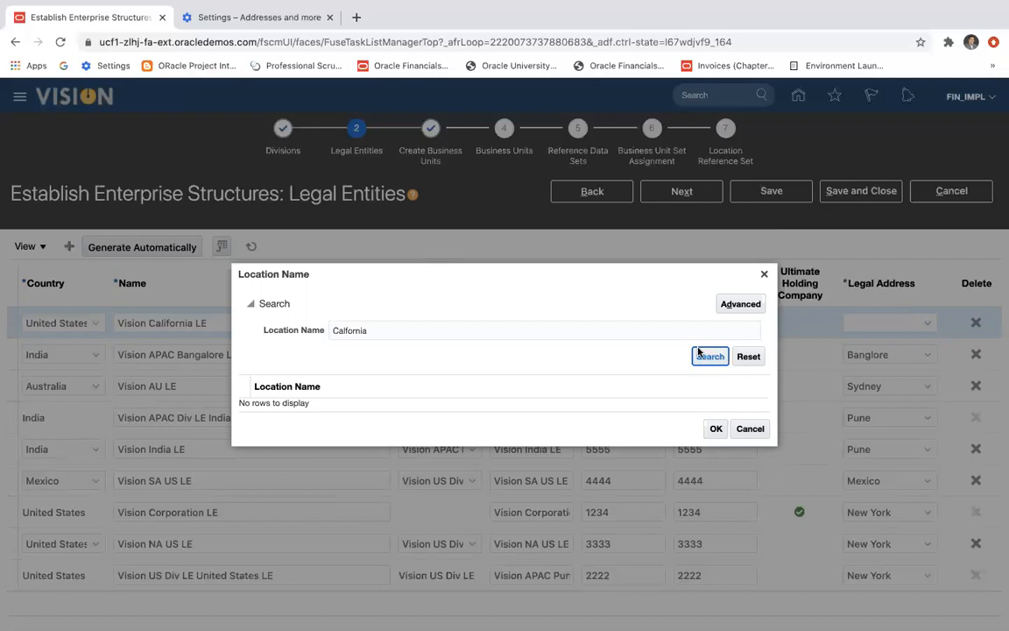
pyautogui.click(696, 356)
pyautogui.click(387, 330)
pyautogui.press('BackSpace')
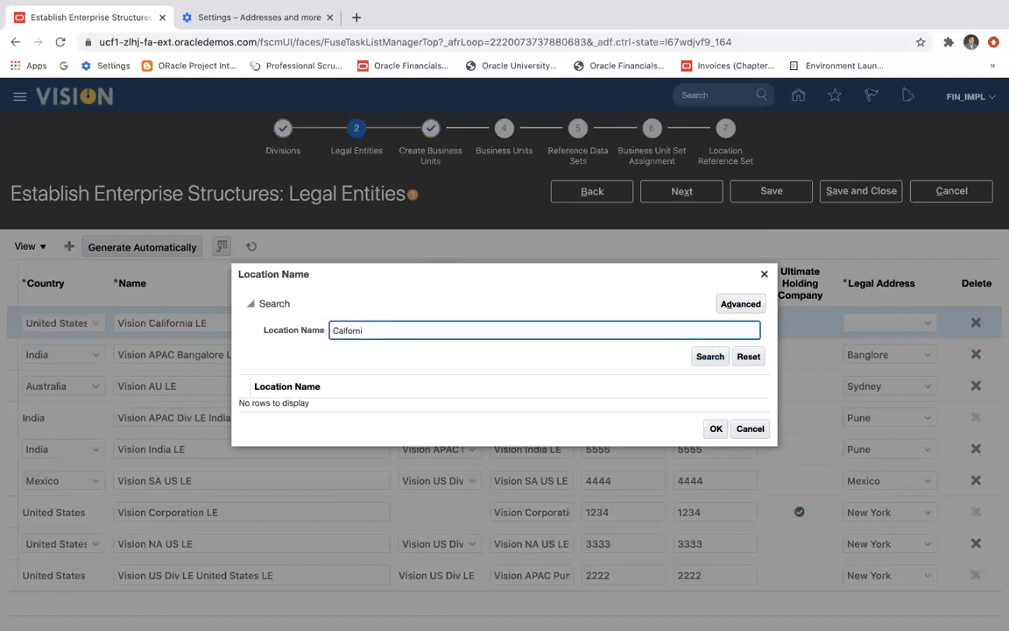
pyautogui.click(701, 358)
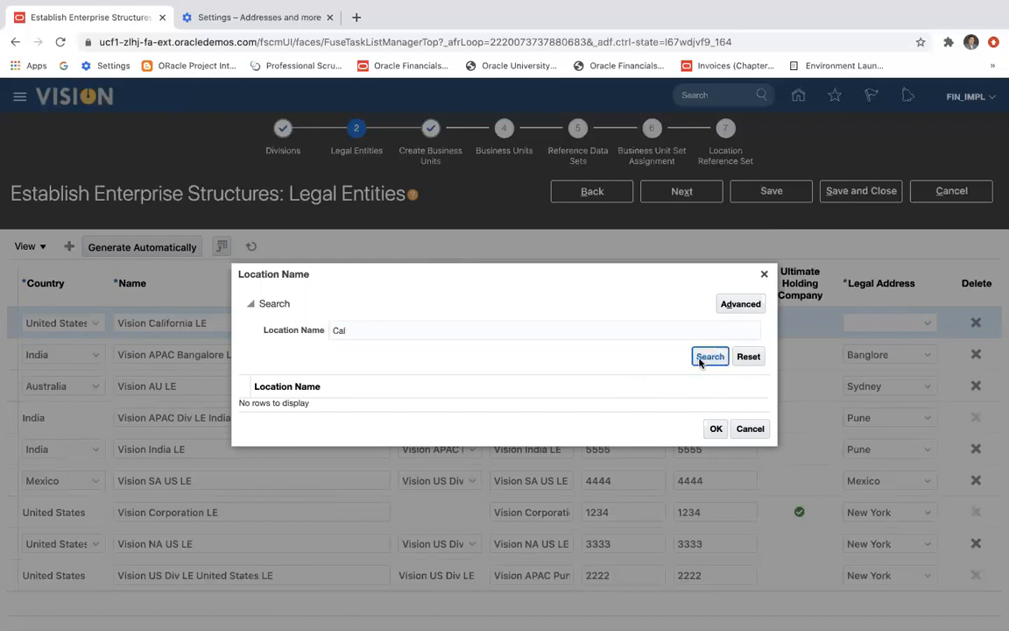
# Search the existing locations for Los Ang, clear the search text and cancel the location search.
pyautogui.click(486, 329)
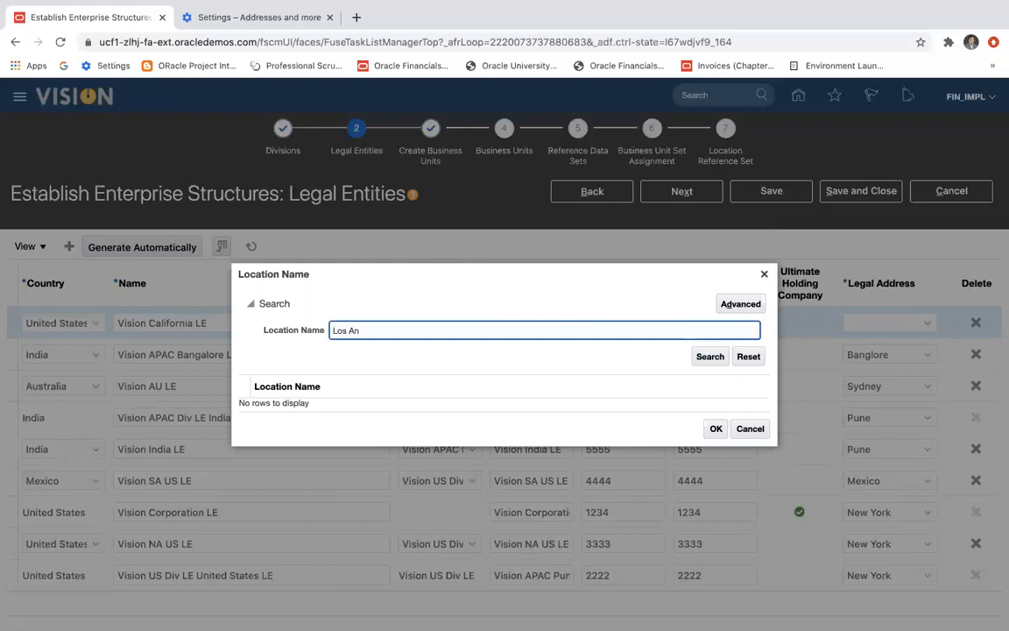
pyautogui.click(710, 357)
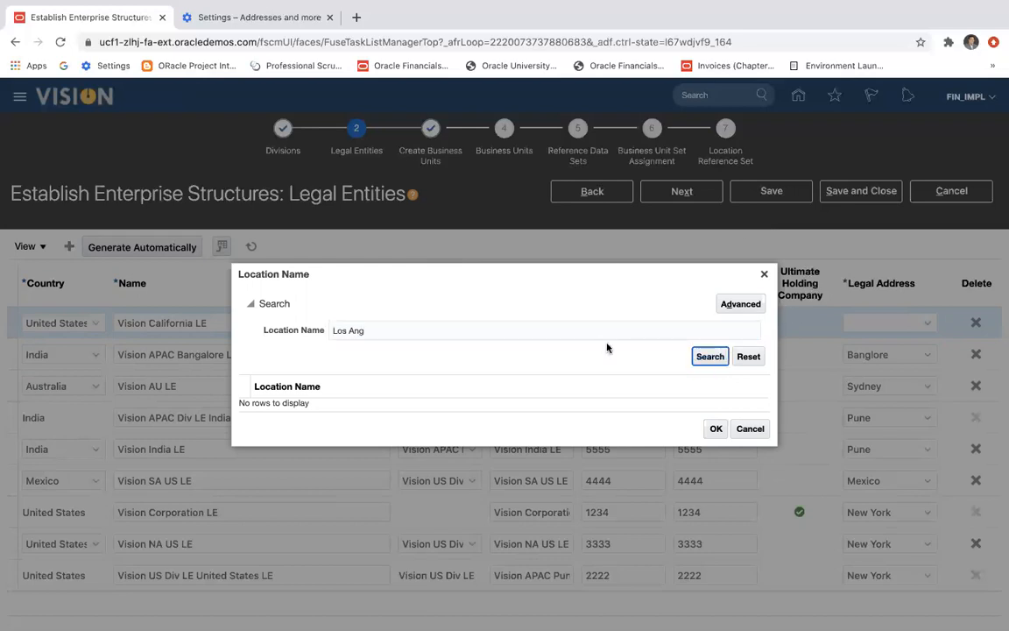
pyautogui.click(396, 330)
pyautogui.moveTo(396, 331); pyautogui.dragTo(335, 330)
pyautogui.press('BackSpace')
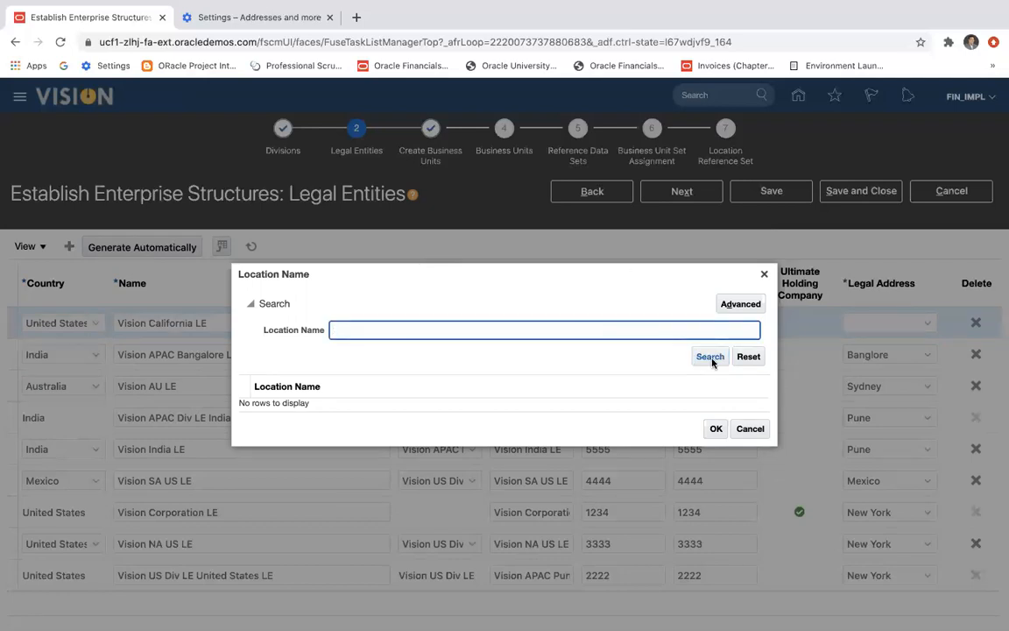
pyautogui.click(747, 429)
# Try to create a legal address location named Los Angles for Vision California LE and cancel the location creation.
pyautogui.click(928, 324)
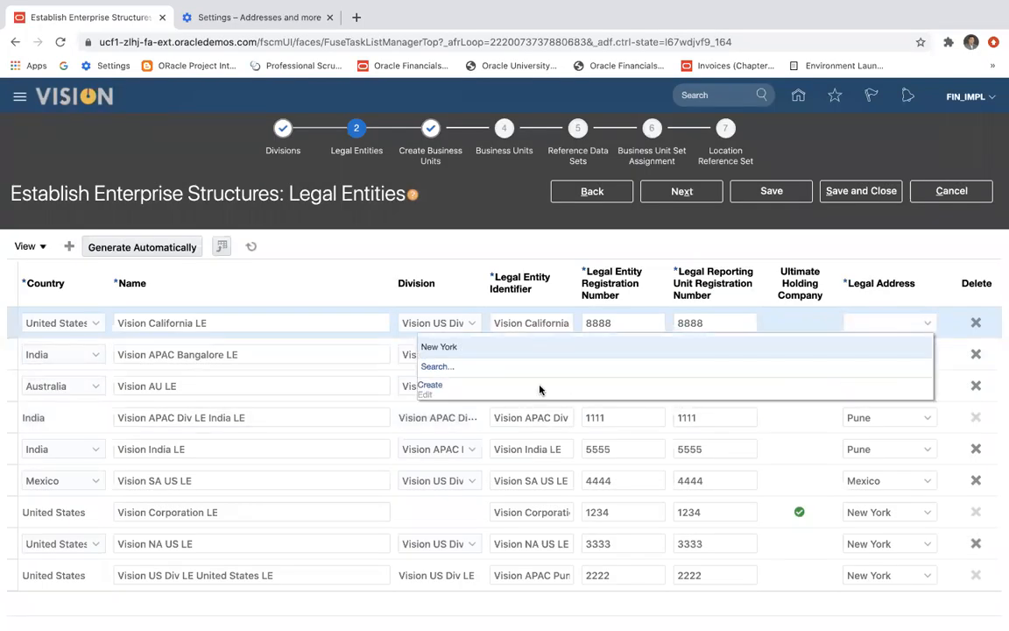
pyautogui.click(426, 388)
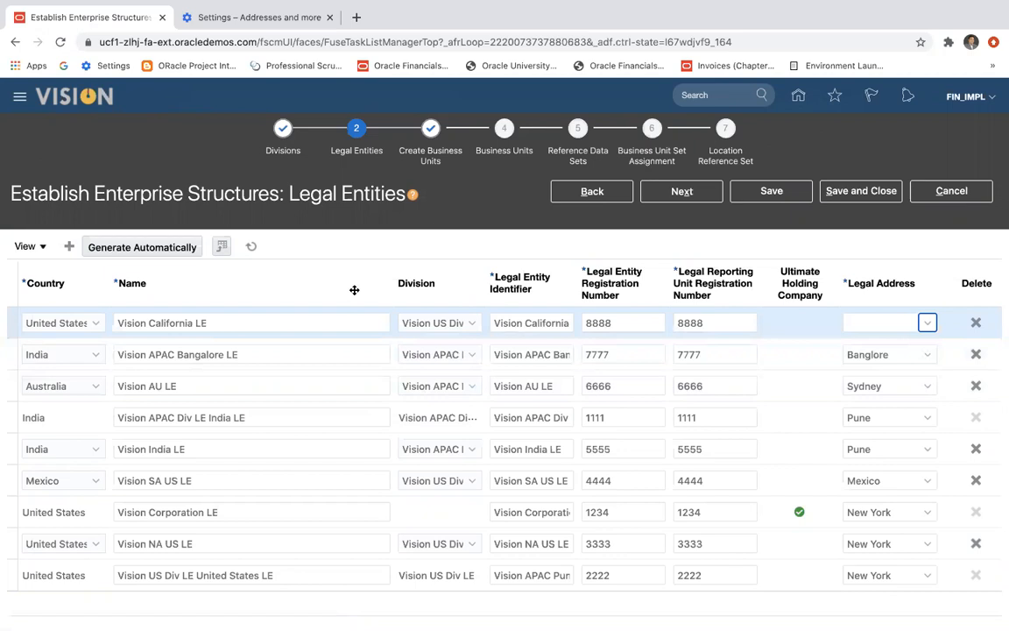
pyautogui.write('Los Ang')
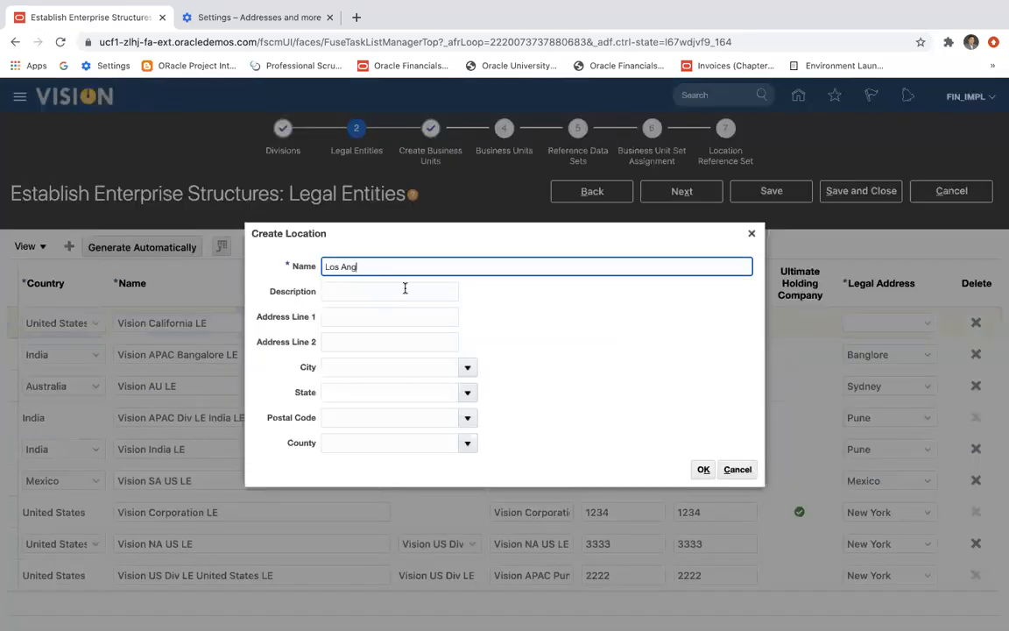
pyautogui.write('les')
pyautogui.click(696, 467)
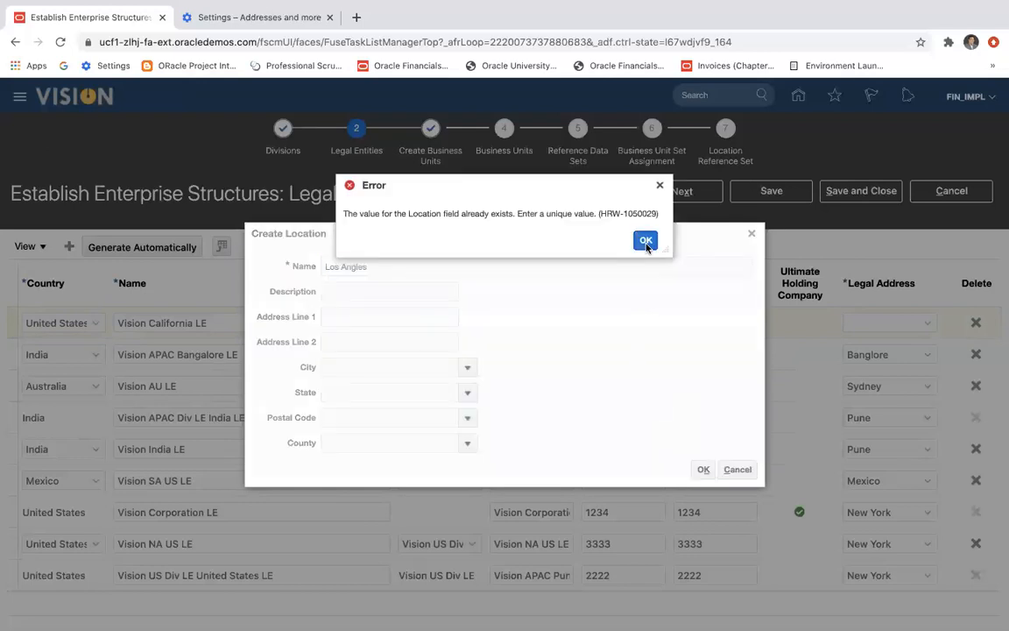
pyautogui.click(646, 241)
pyautogui.press('BackSpace')
pyautogui.press('BackSpace')
pyautogui.press('BackSpace')
pyautogui.press('BackSpace')
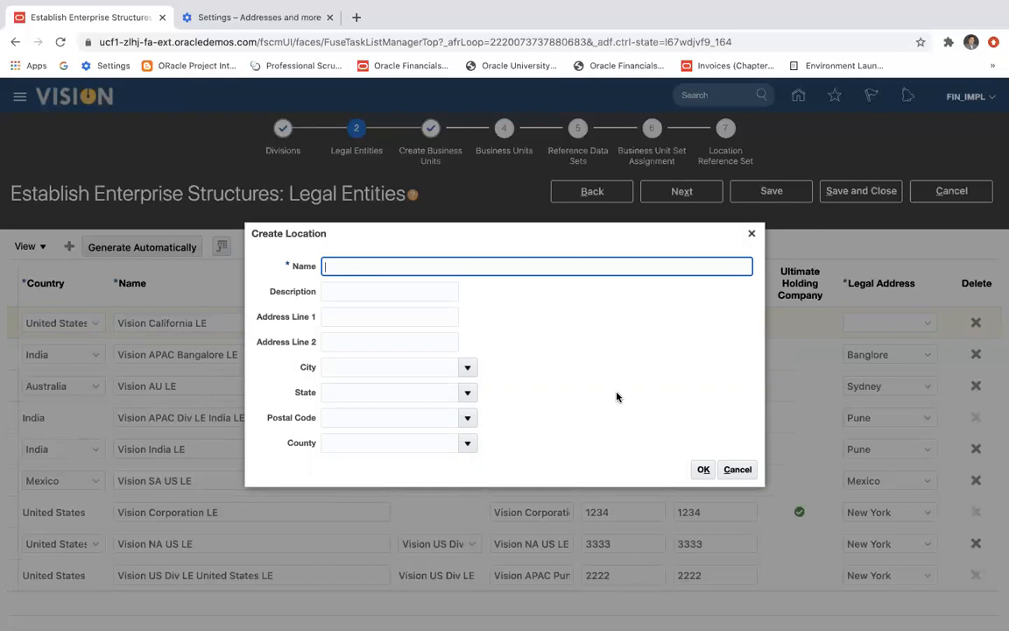
pyautogui.click(738, 469)
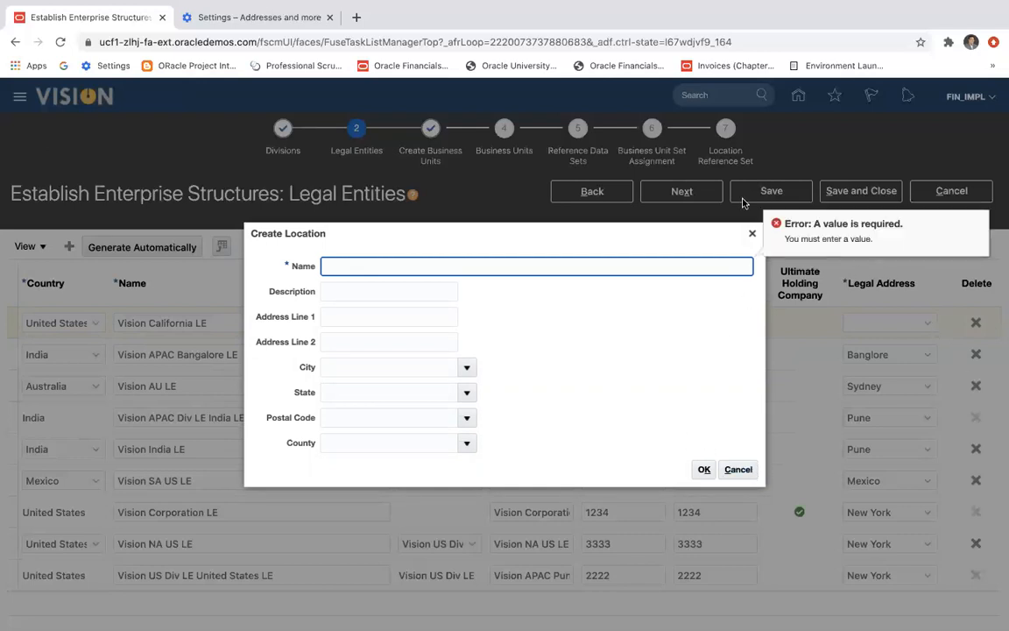
pyautogui.click(750, 235)
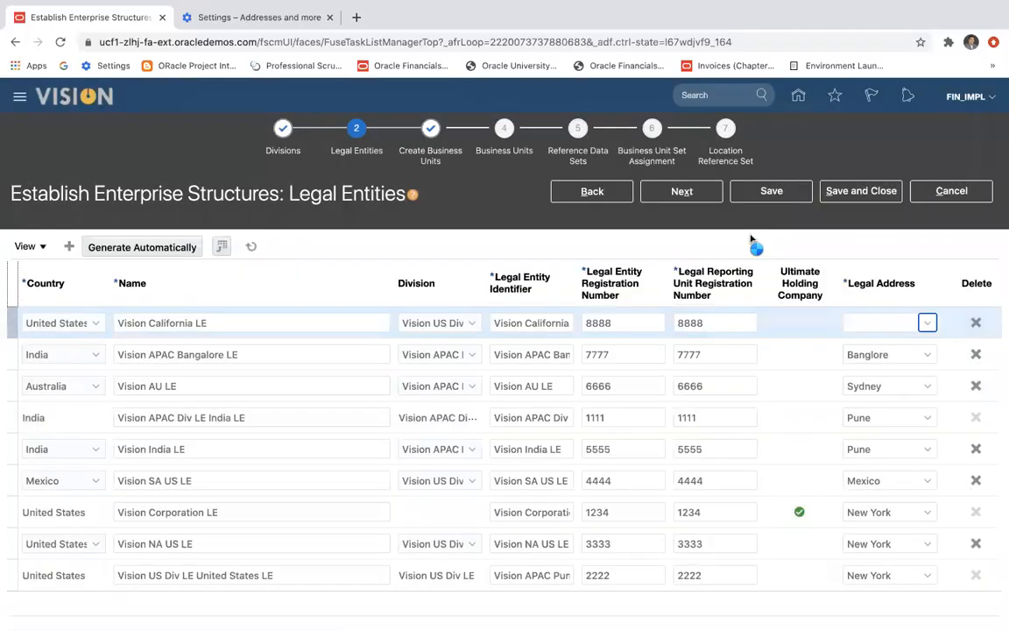
# Assign New York as the legal address of Vision California LE and save the legal entities.
pyautogui.click(928, 323)
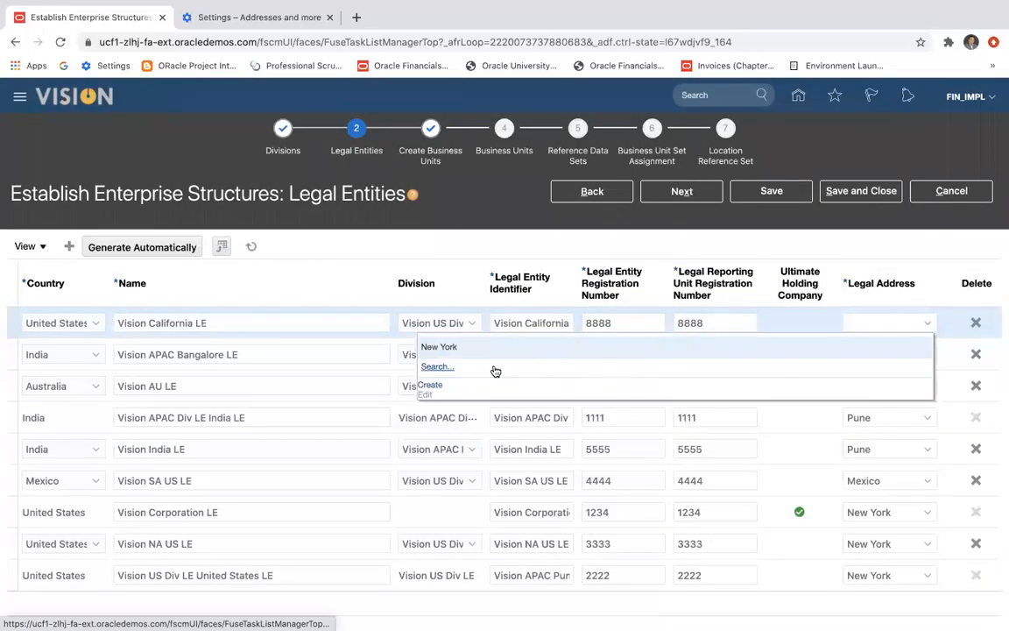
pyautogui.click(462, 346)
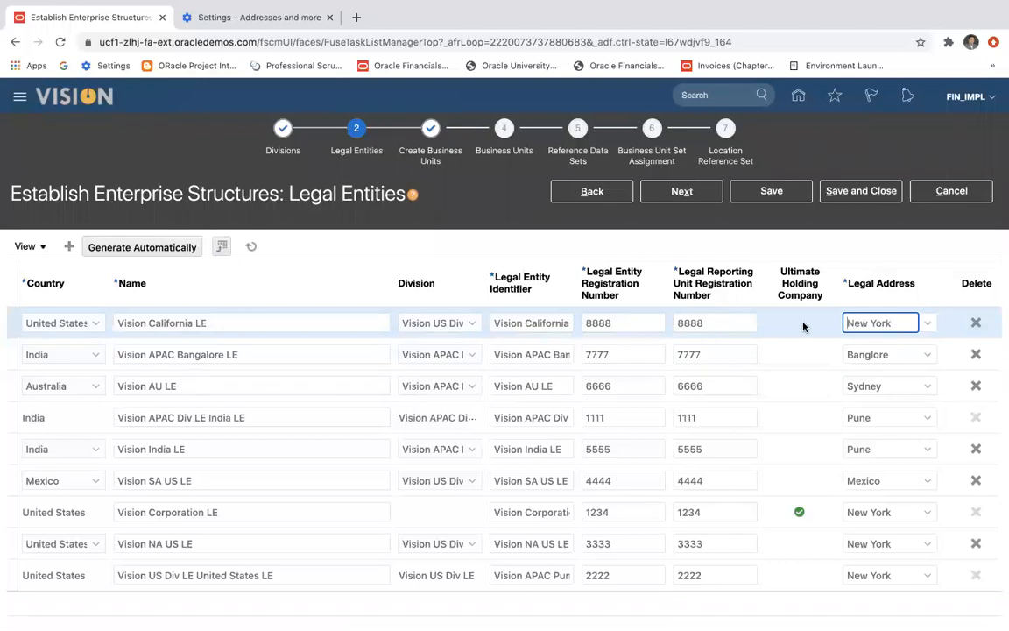
pyautogui.click(771, 201)
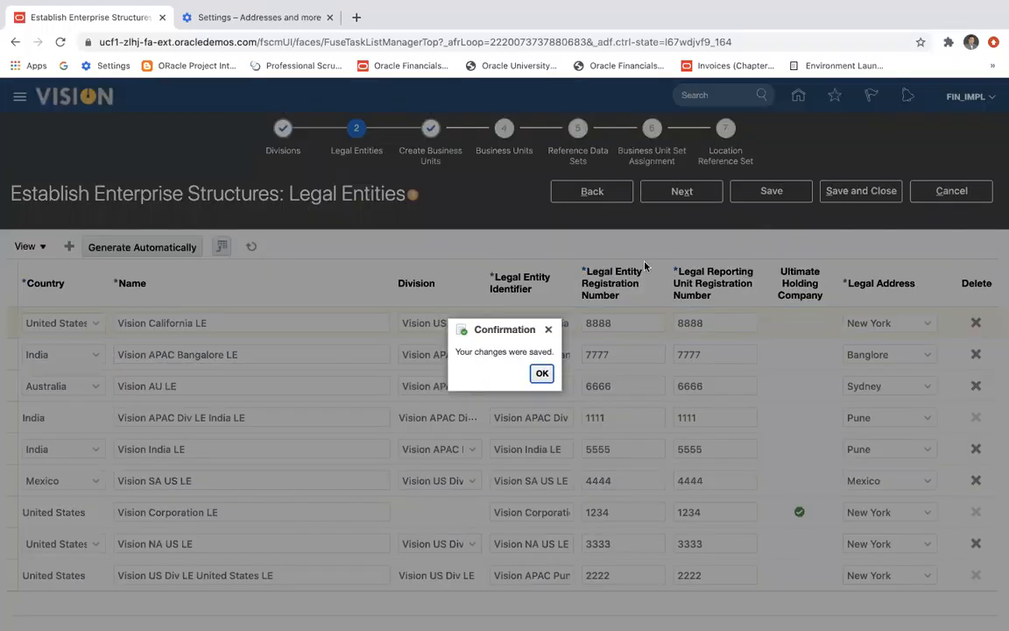
pyautogui.click(541, 374)
# Switch to the PowerPoint presentation to examine the Enterprise Structure chart, and return to the Legal Entities page in Chrome.
pyautogui.press('super+Tab')
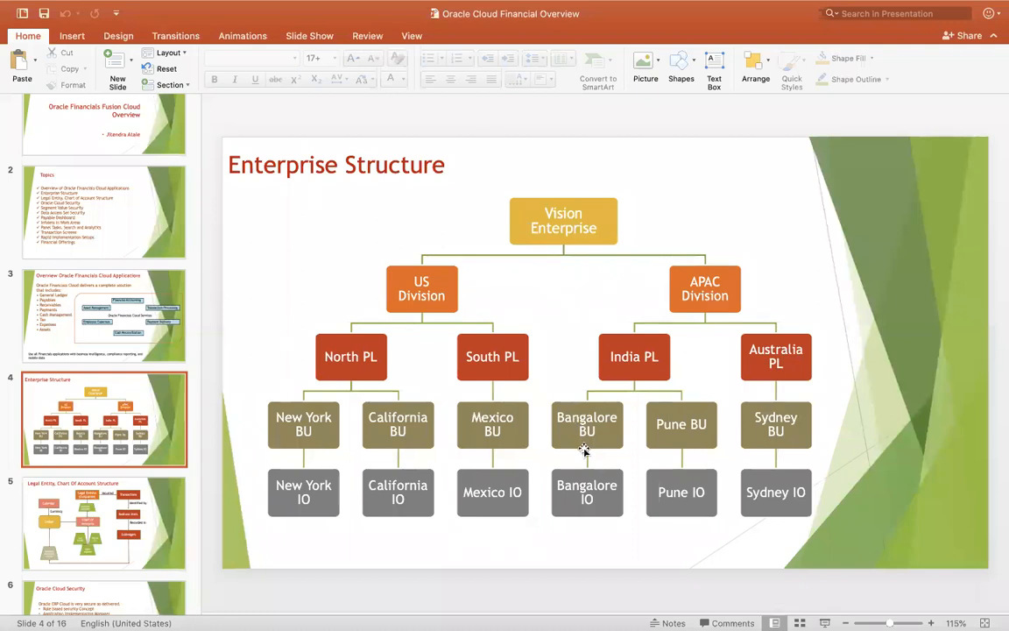
pyautogui.press('super+Tab')
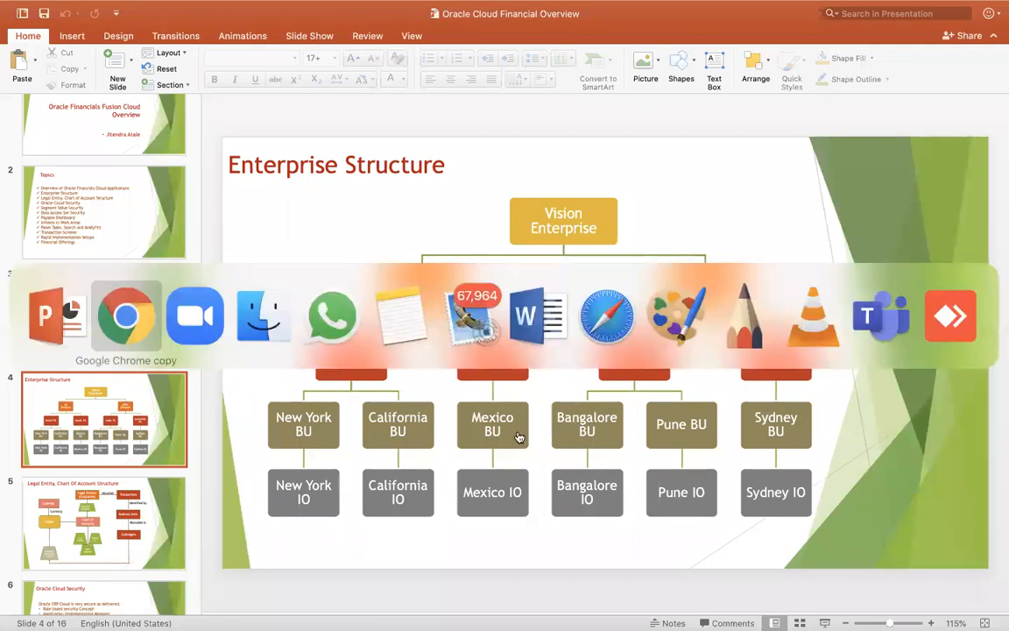
pyautogui.press('super+Tab')
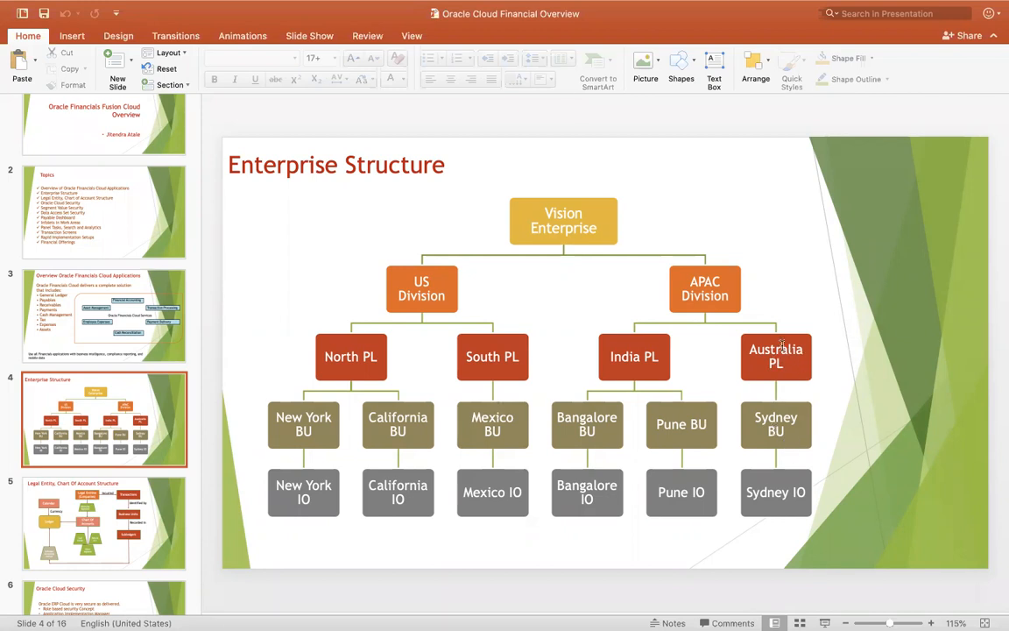
pyautogui.press('super+Tab')
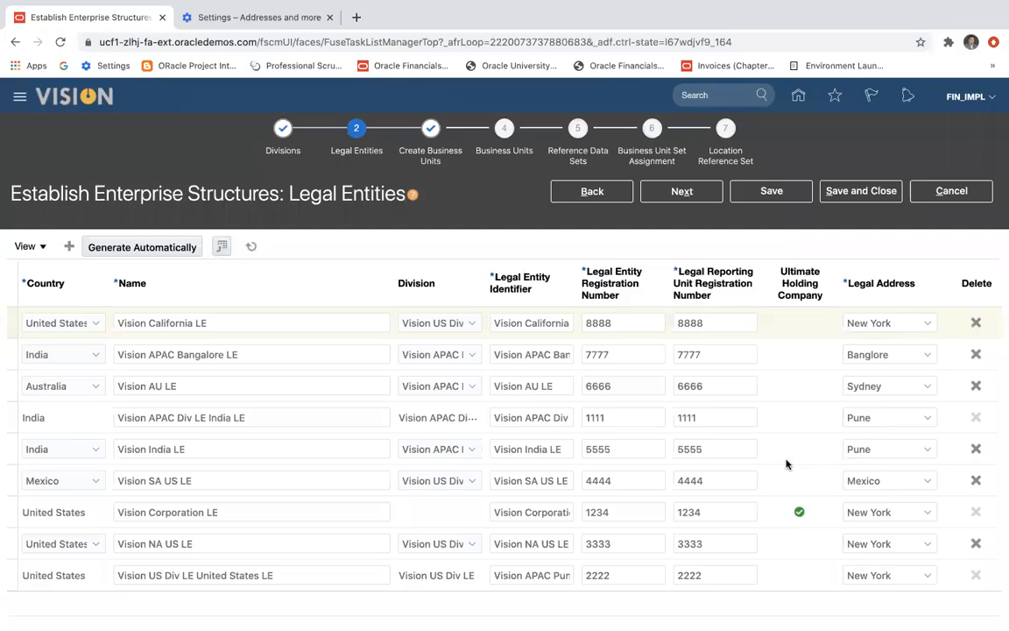
# Include Vision California LE and Vision APAC Bangalore LE in the automatic business unit generation and proceed to the Business Units page.
pyautogui.click(689, 192)
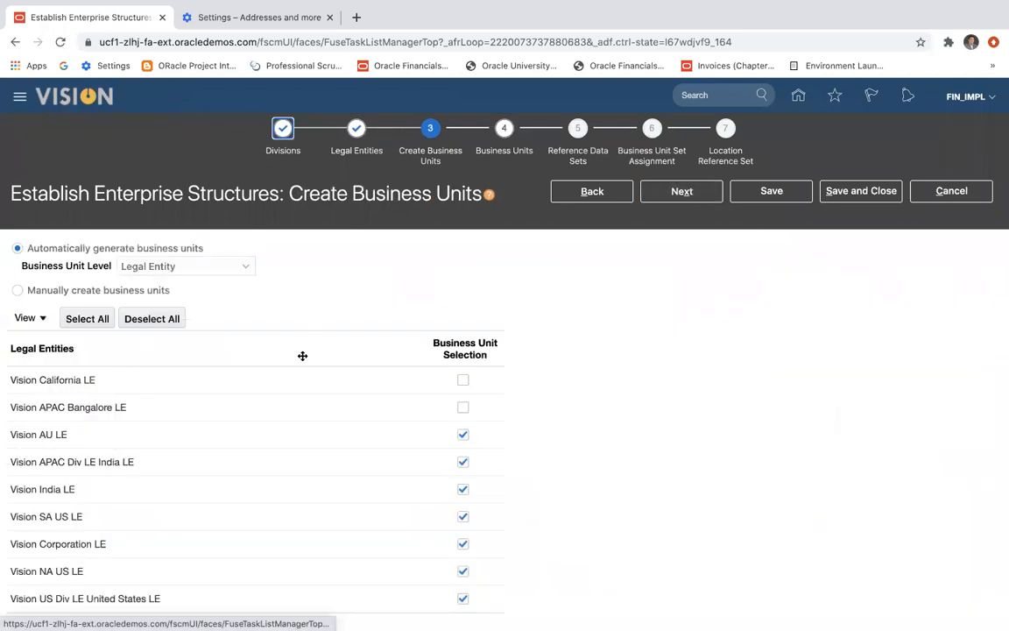
pyautogui.click(462, 381)
pyautogui.click(463, 408)
pyautogui.scroll(-1, 543, 429)
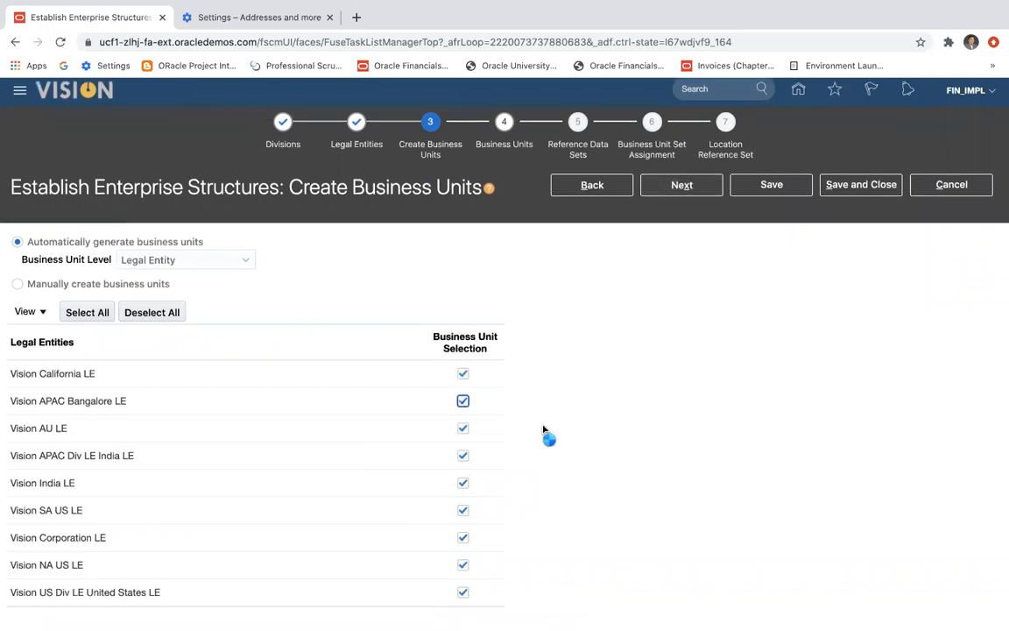
pyautogui.click(684, 195)
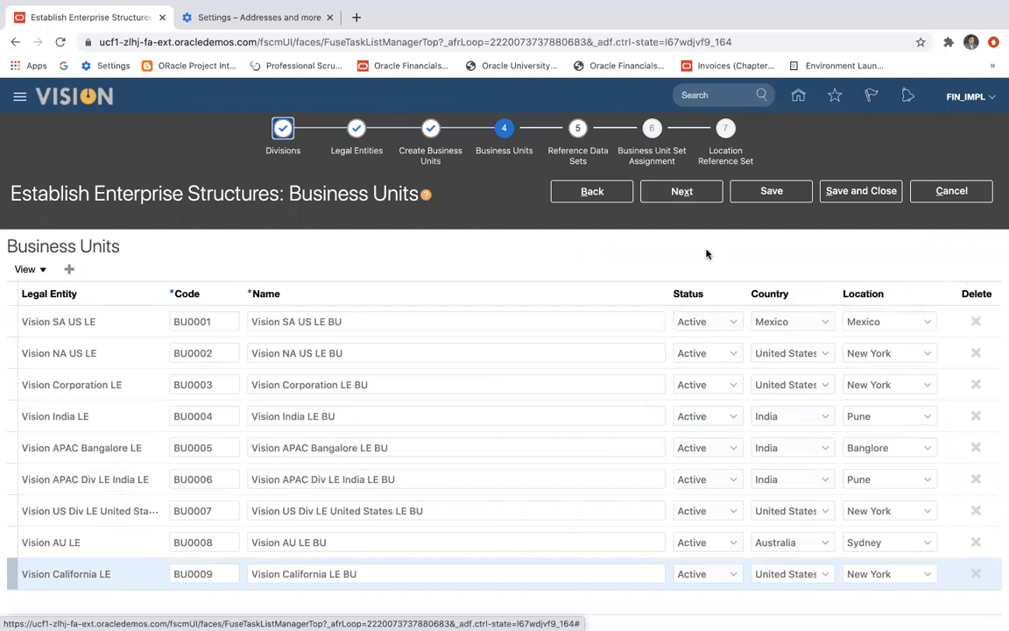
# Accept the generated business units and reference data sets, proceeding to the business unit set assignment.
pyautogui.click(692, 198)
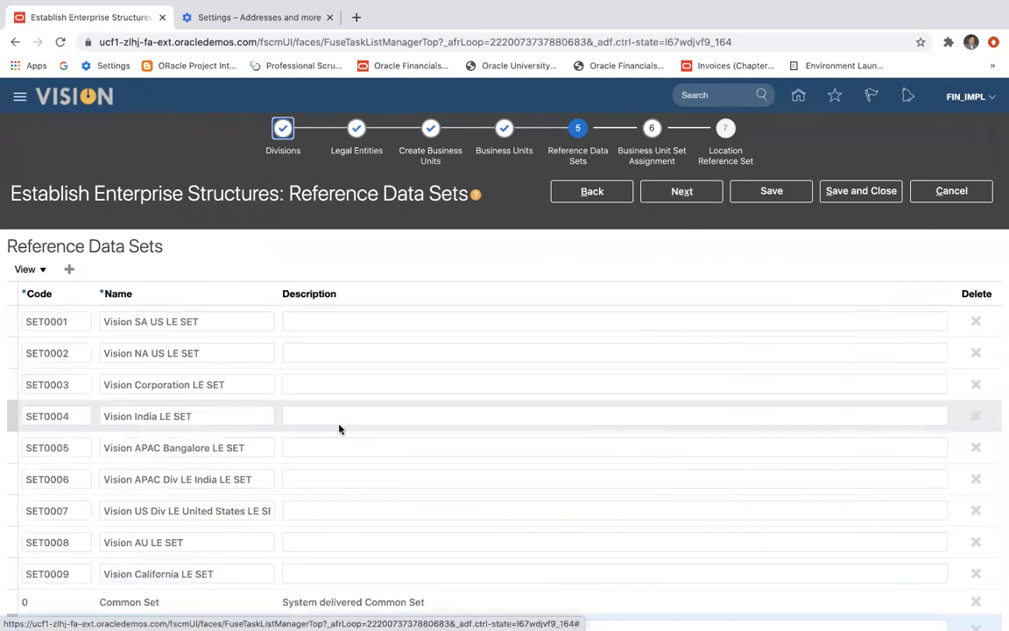
pyautogui.scroll(-1, 564, 442)
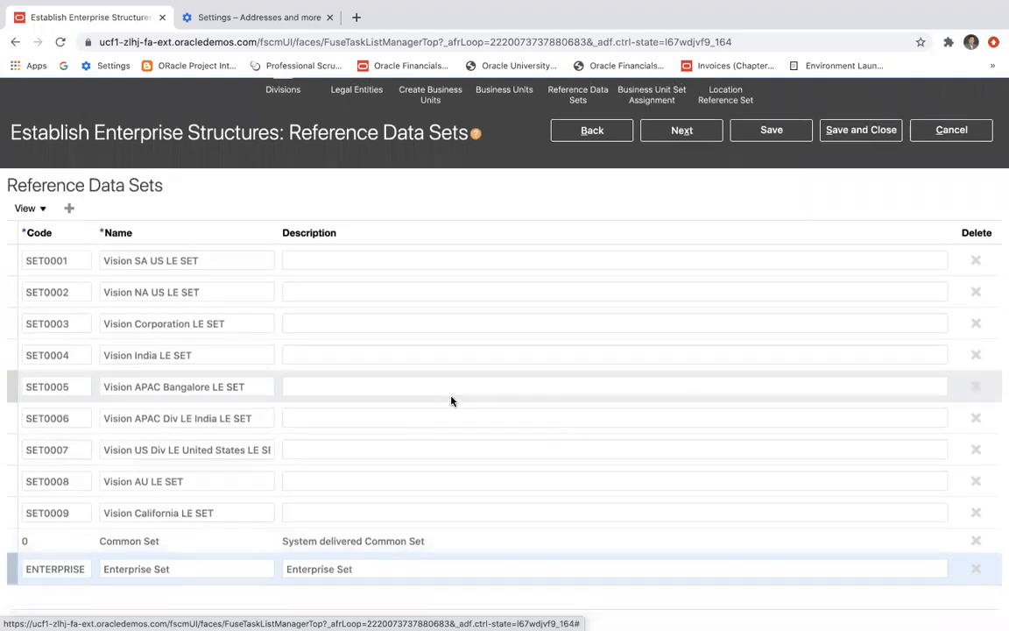
pyautogui.scroll(1, 512, 349)
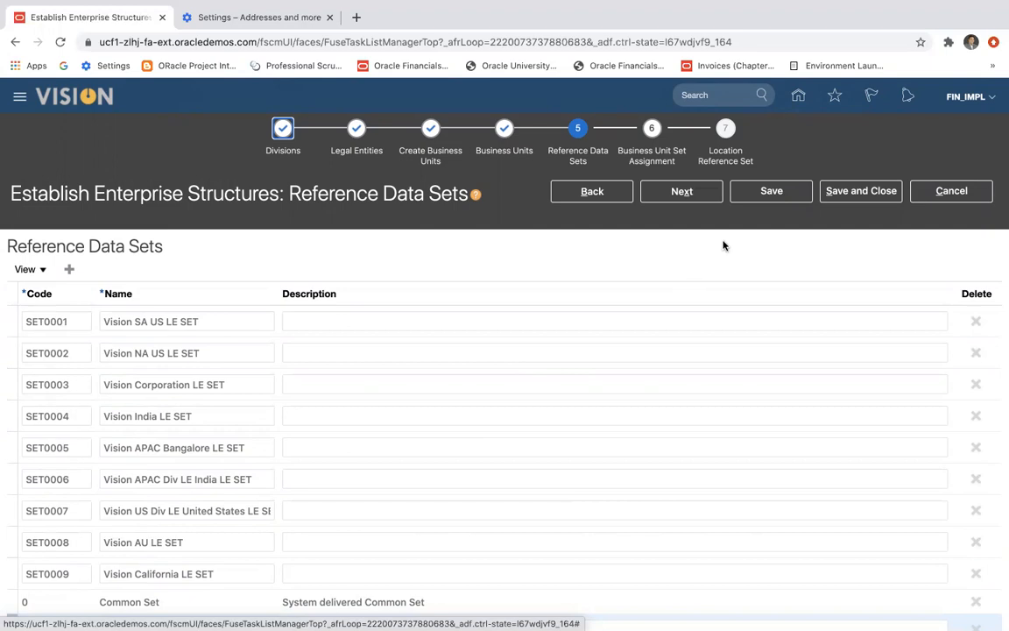
pyautogui.click(690, 200)
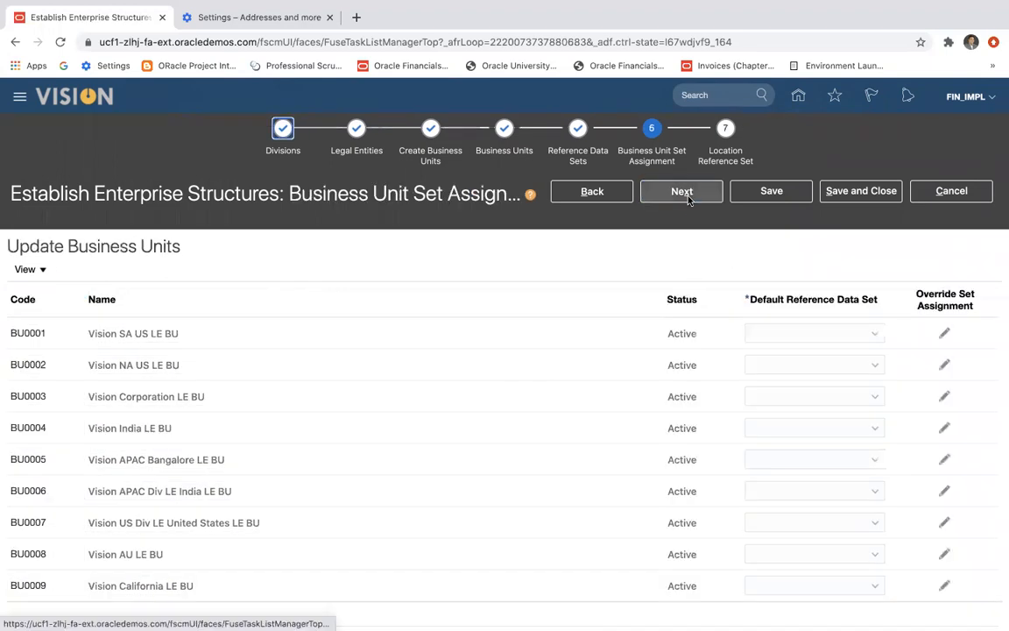
# Set the default reference data set to Vision SA US LE SET for Vision SA US LE BU and Vision NA US LE SET for Vision NA US LE BU.
pyautogui.scroll(-1, 860, 360)
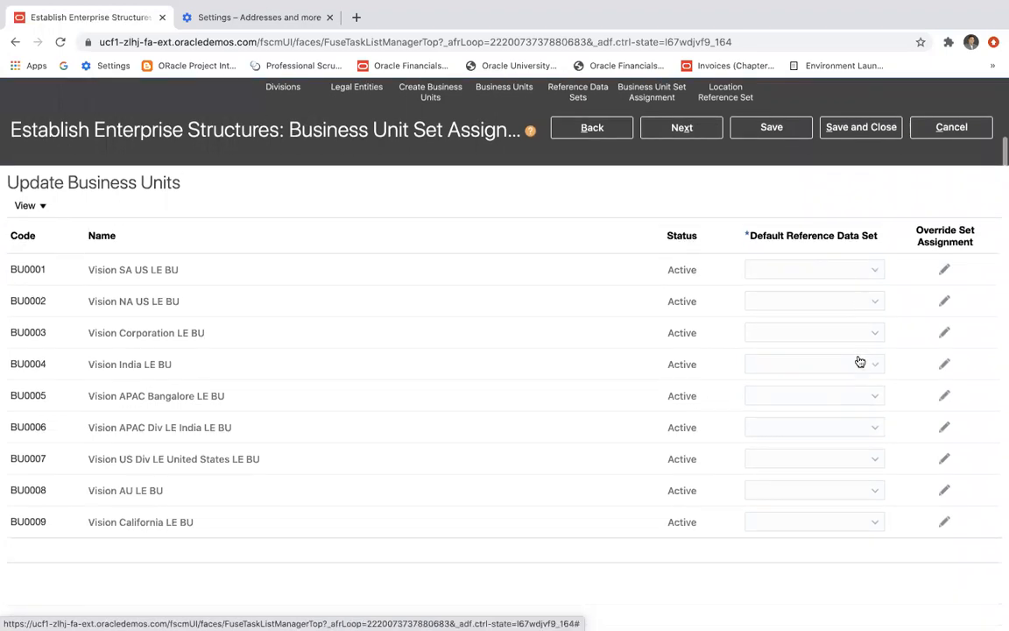
pyautogui.click(879, 270)
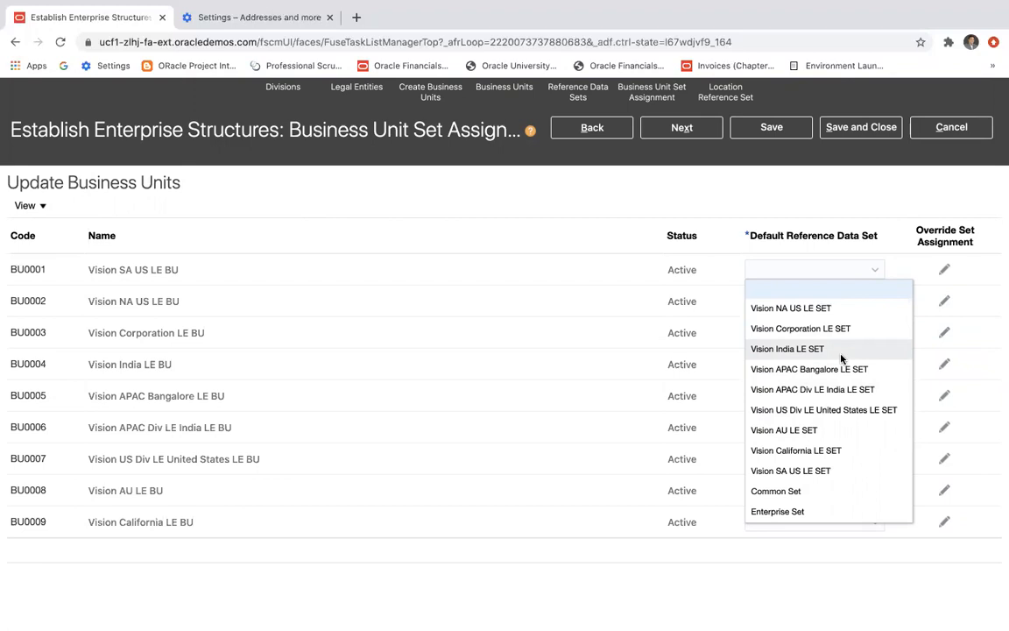
pyautogui.click(767, 471)
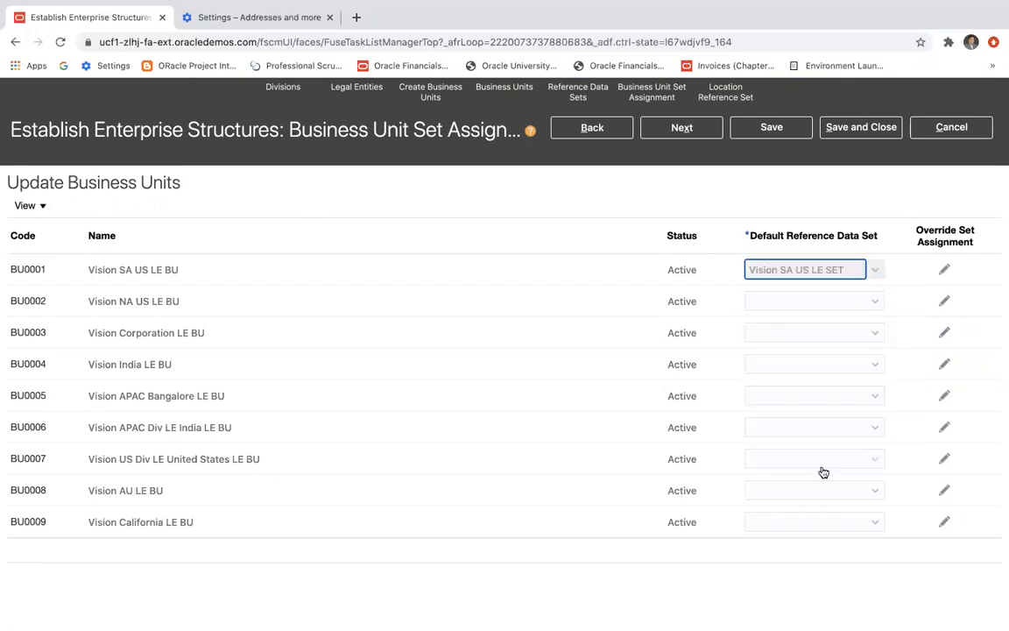
pyautogui.click(875, 303)
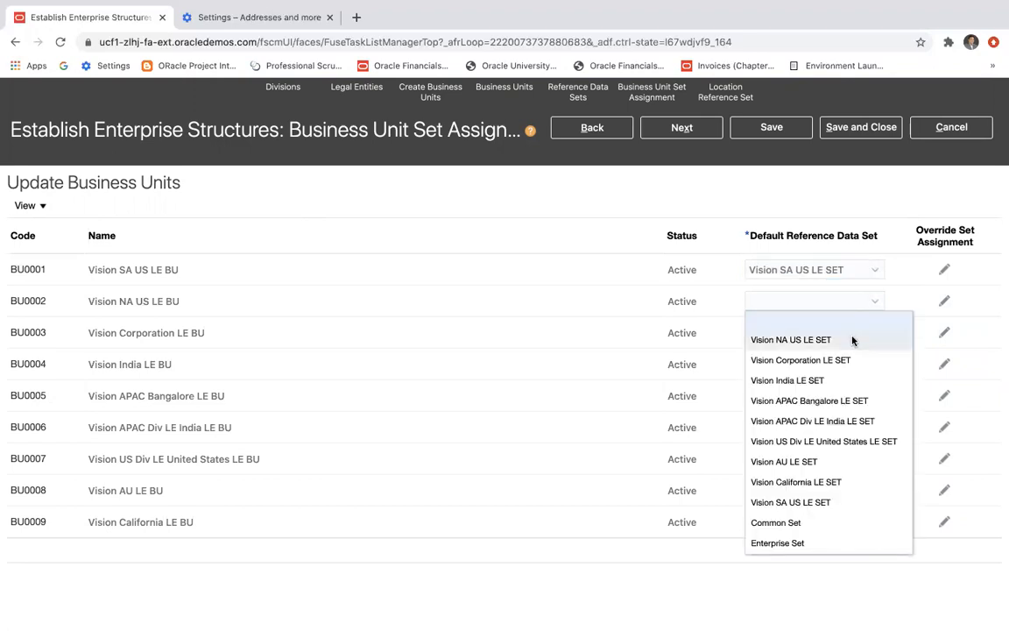
pyautogui.click(853, 339)
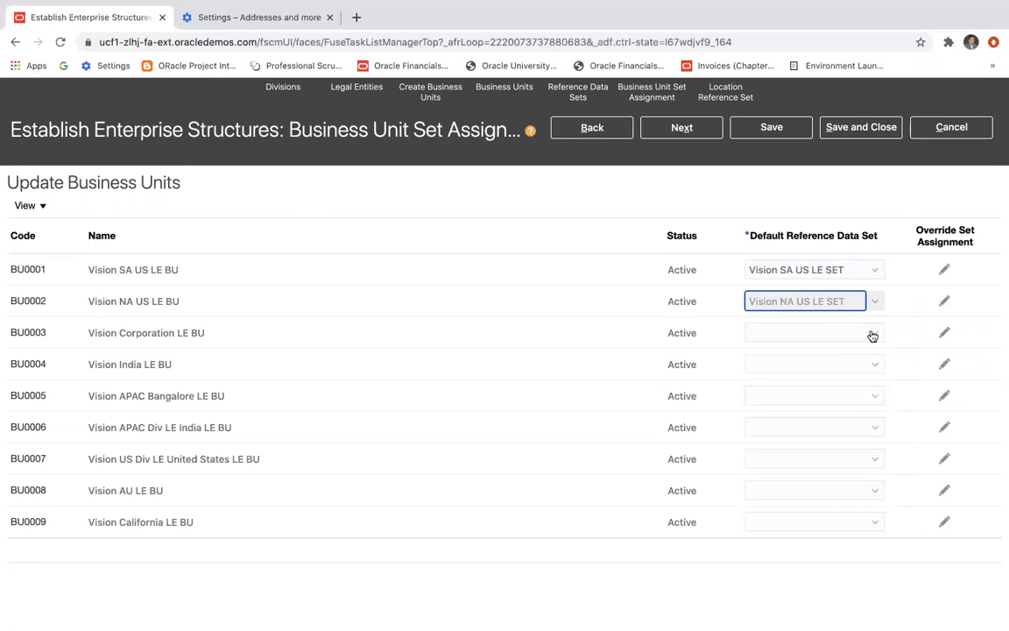
# Assign Common Set to Vision Corporation LE BU and Vision APAC Div LE India LE SET to Vision India LE BU as default reference data sets.
pyautogui.click(873, 337)
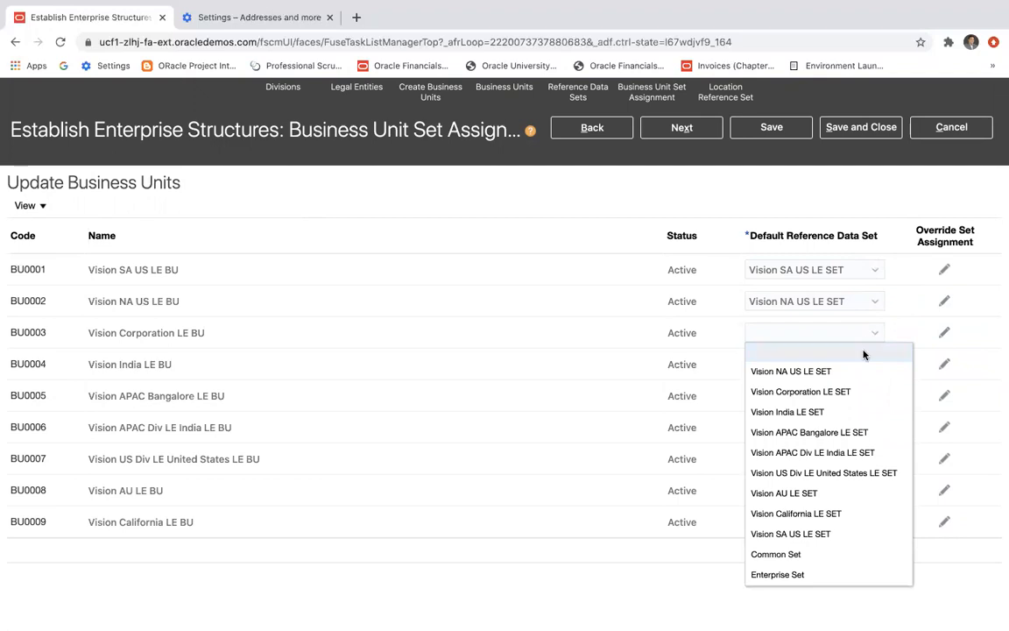
pyautogui.click(829, 555)
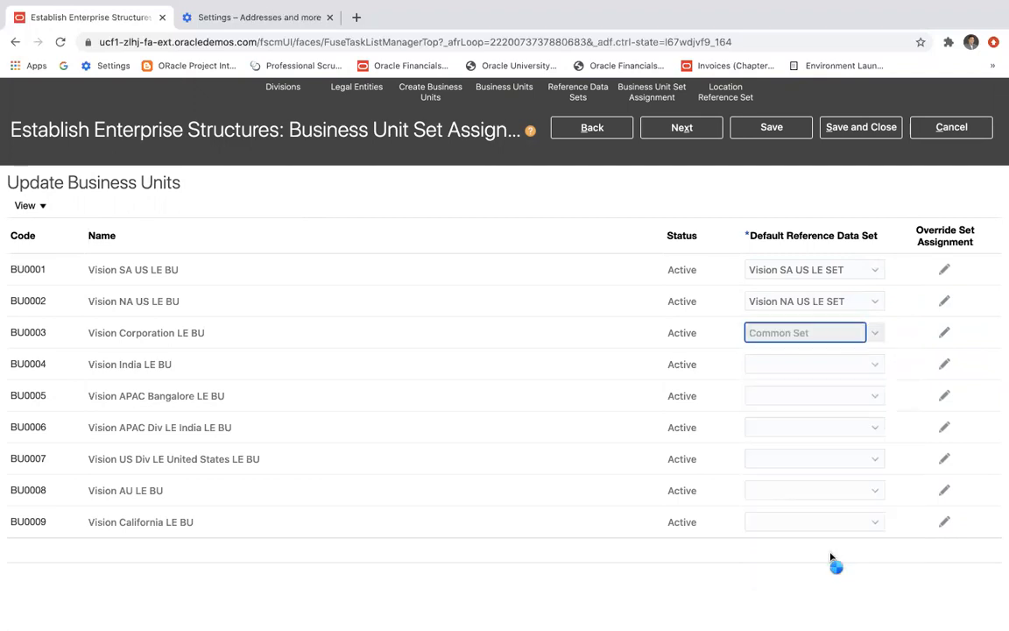
pyautogui.click(875, 367)
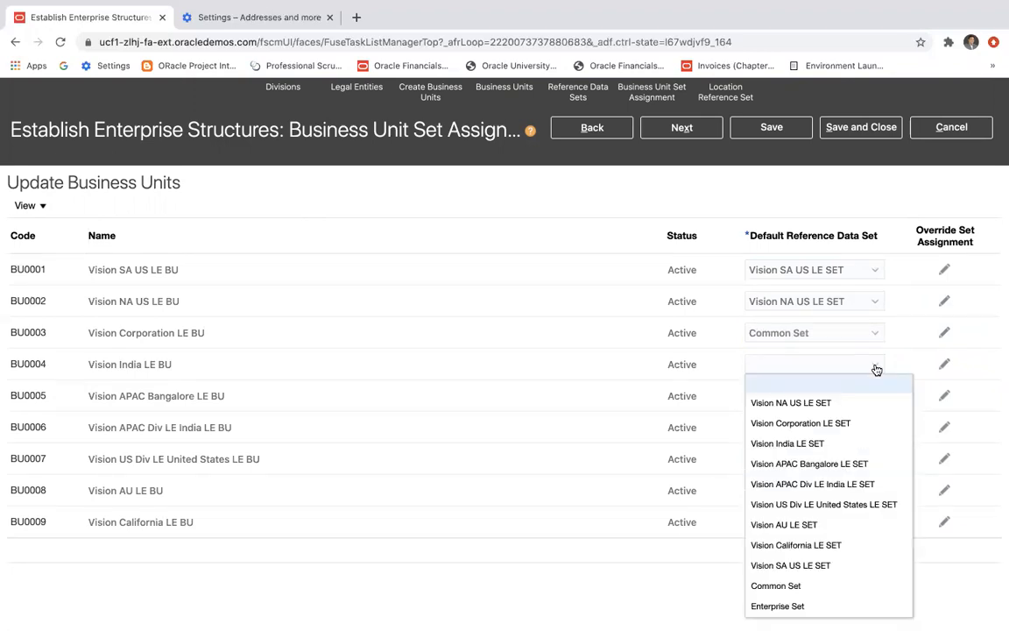
pyautogui.click(845, 486)
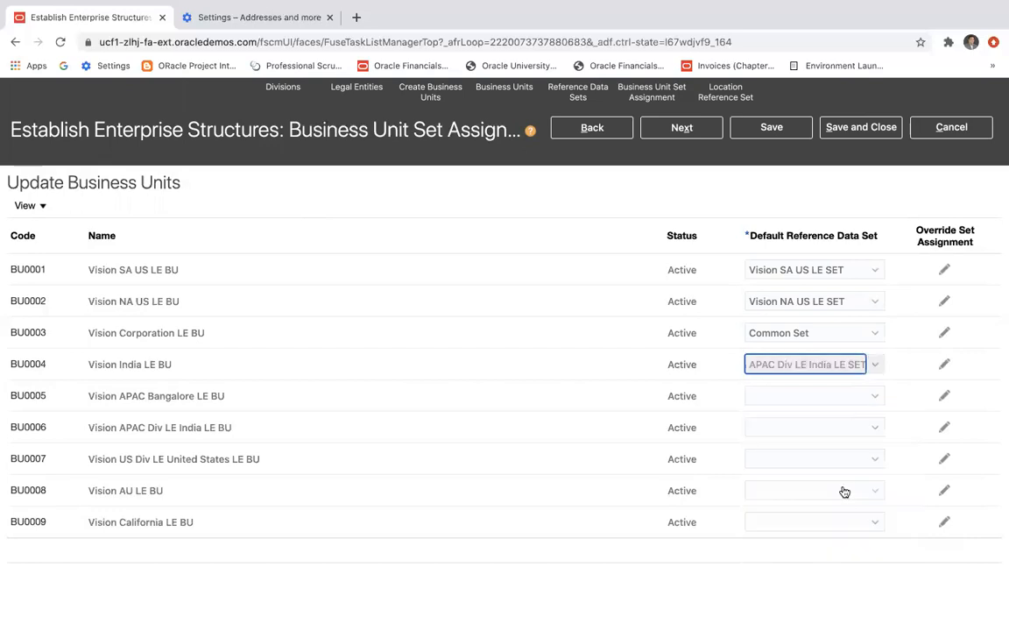
# Assign the same-named default reference data sets to the Vision APAC Bangalore LE, Vision APAC Div LE India LE and Vision US Div LE United States LE business units.
pyautogui.click(876, 395)
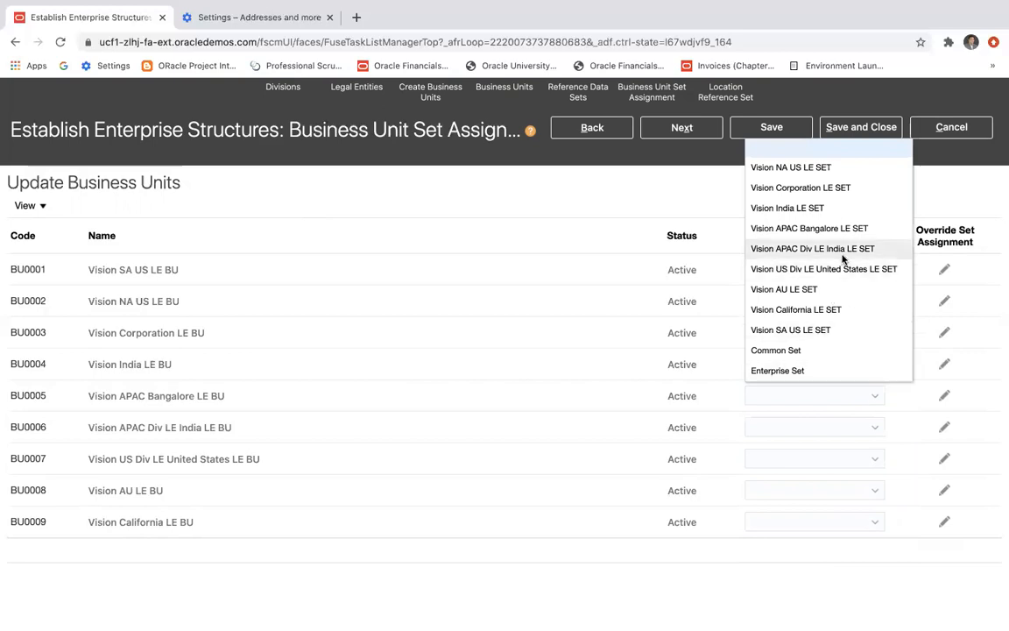
pyautogui.click(837, 228)
pyautogui.click(874, 428)
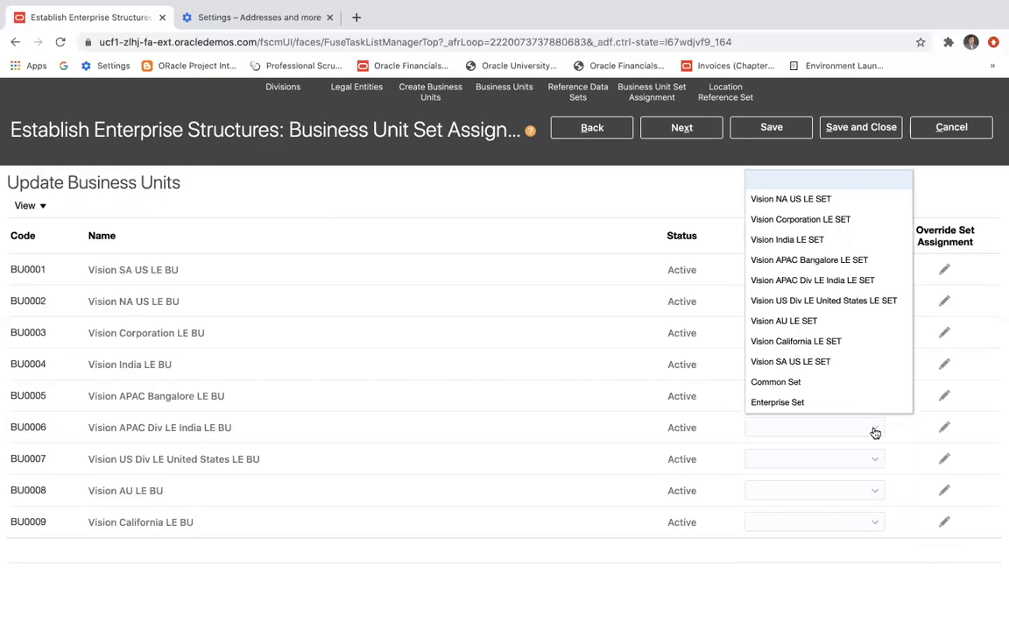
pyautogui.click(845, 280)
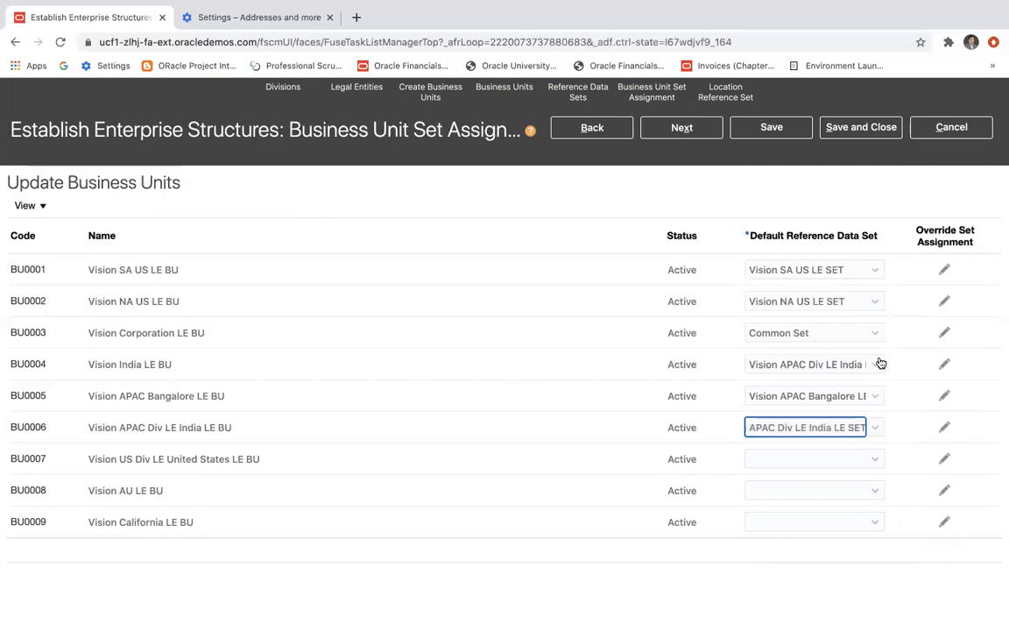
pyautogui.click(873, 464)
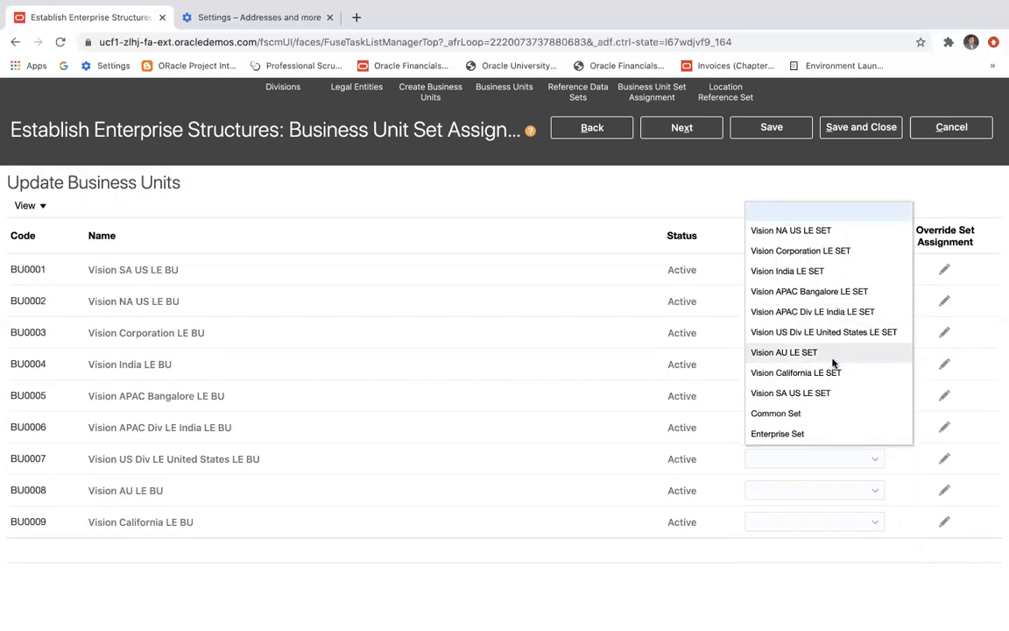
pyautogui.click(771, 334)
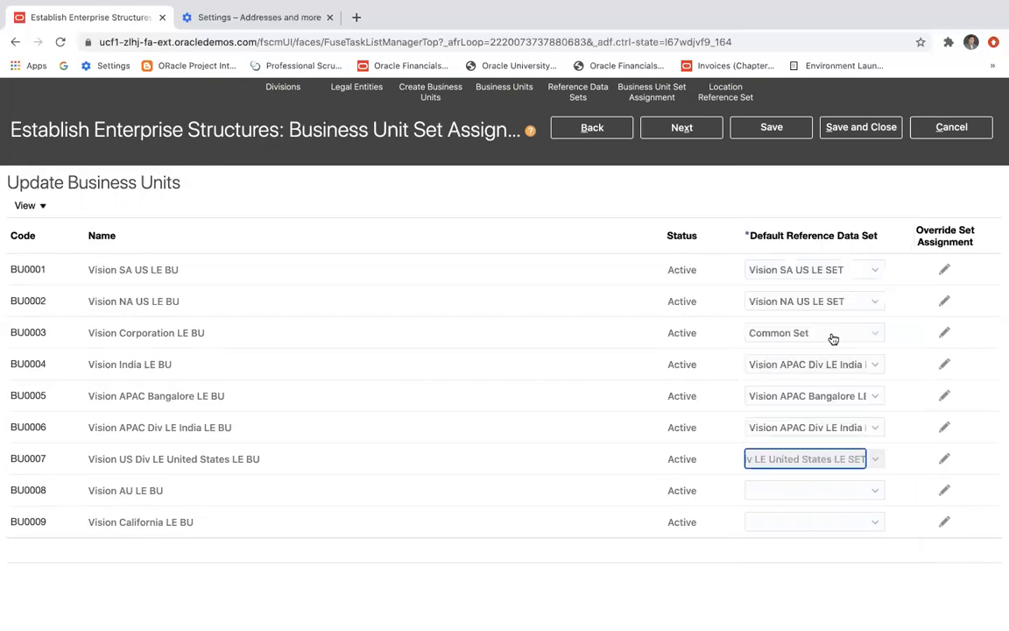
# Set the default reference data set to Vision AU LE SET for Vision AU LE BU and Vision US Div LE United States LE SET for Vision California LE BU.
pyautogui.click(874, 490)
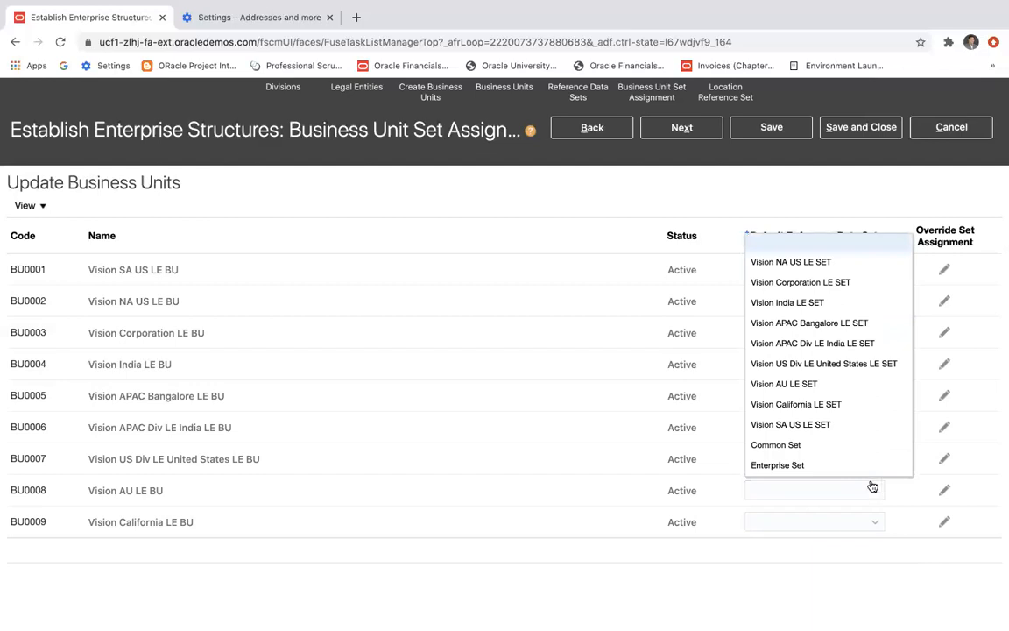
pyautogui.click(843, 392)
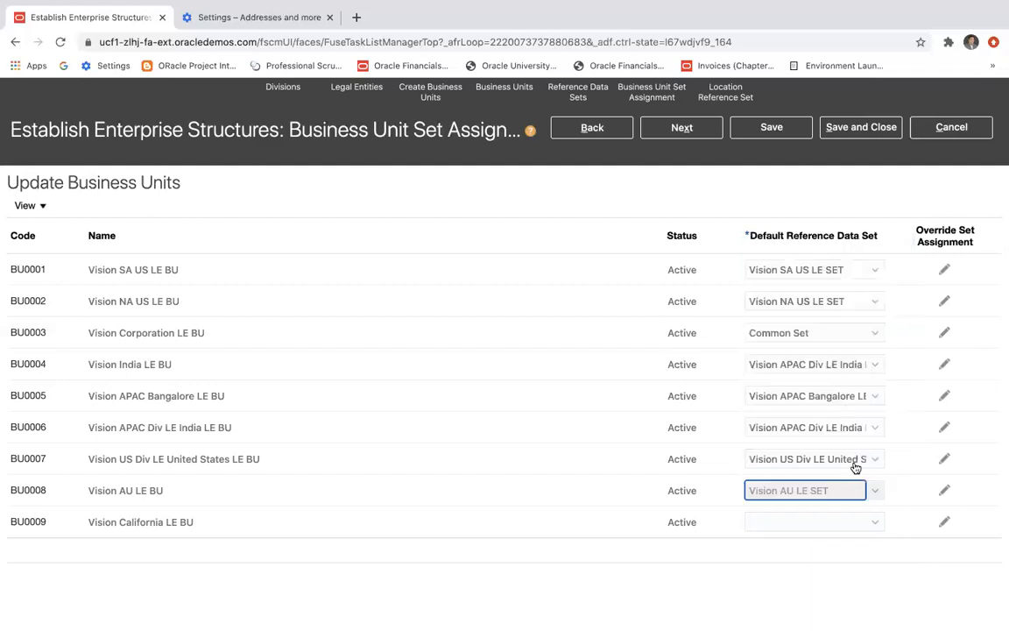
pyautogui.click(876, 525)
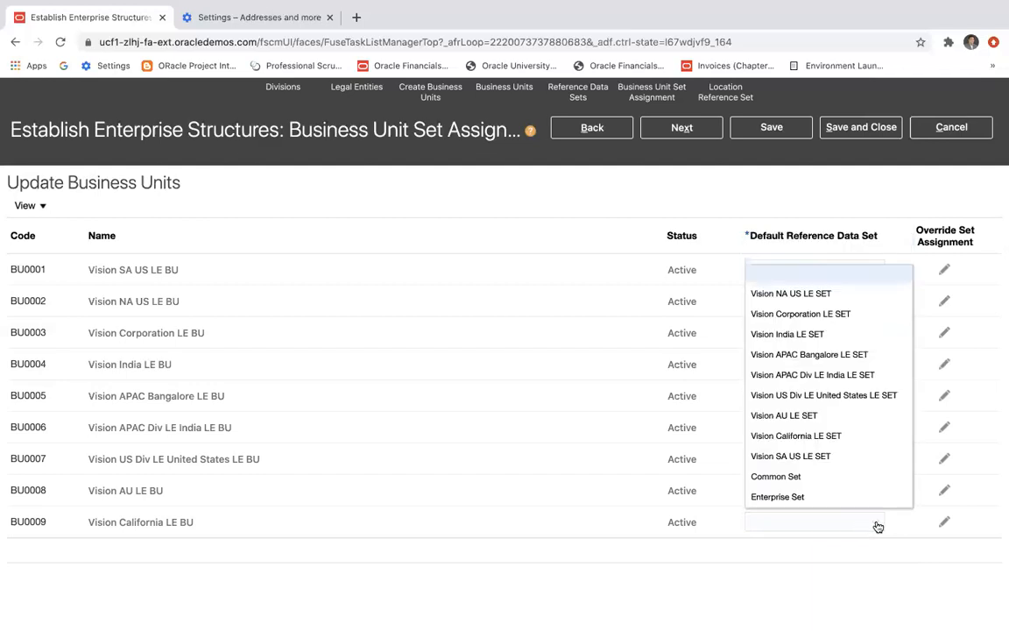
pyautogui.click(843, 395)
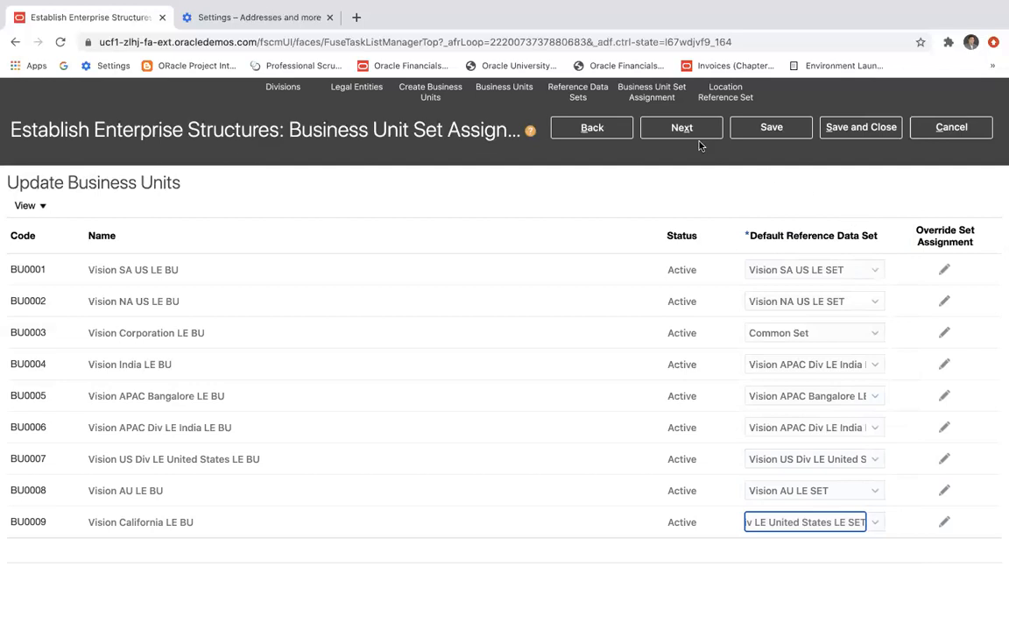
# Save the business unit set assignments and proceed to the location reference set assignment.
pyautogui.click(773, 129)
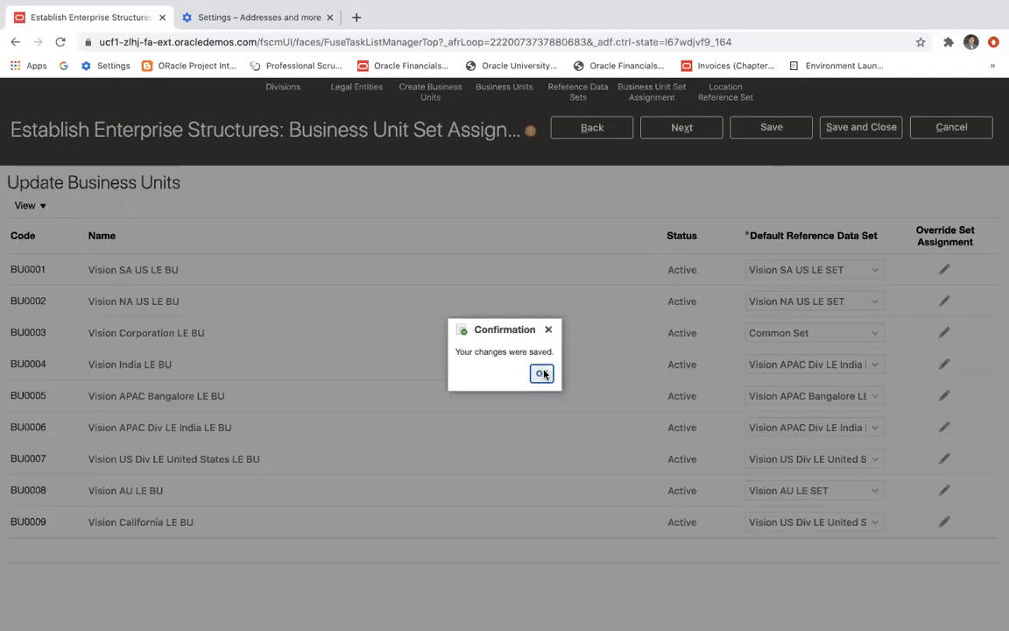
pyautogui.click(542, 375)
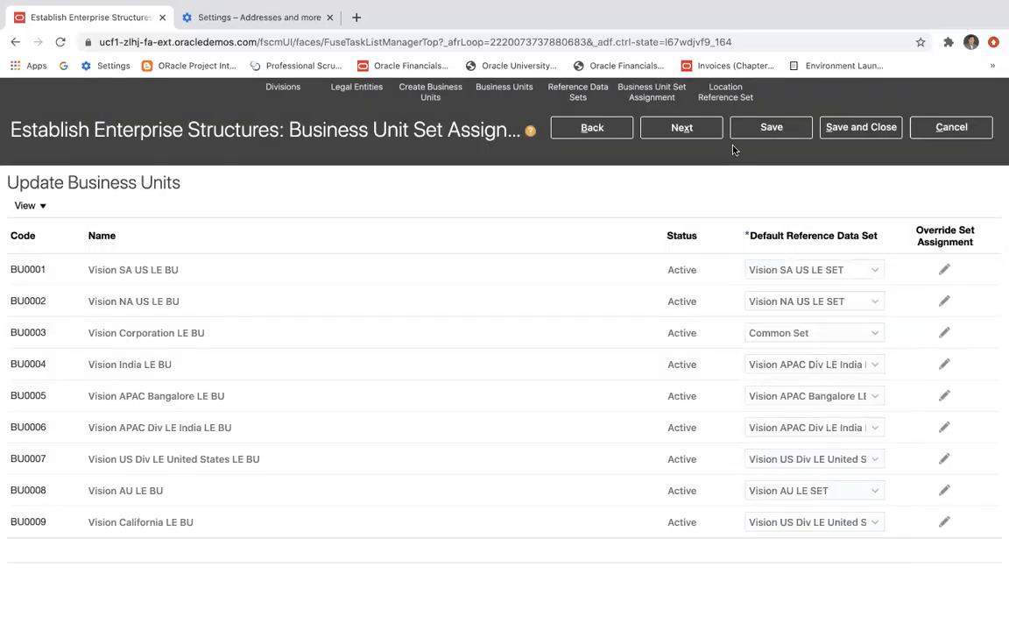
pyautogui.click(681, 128)
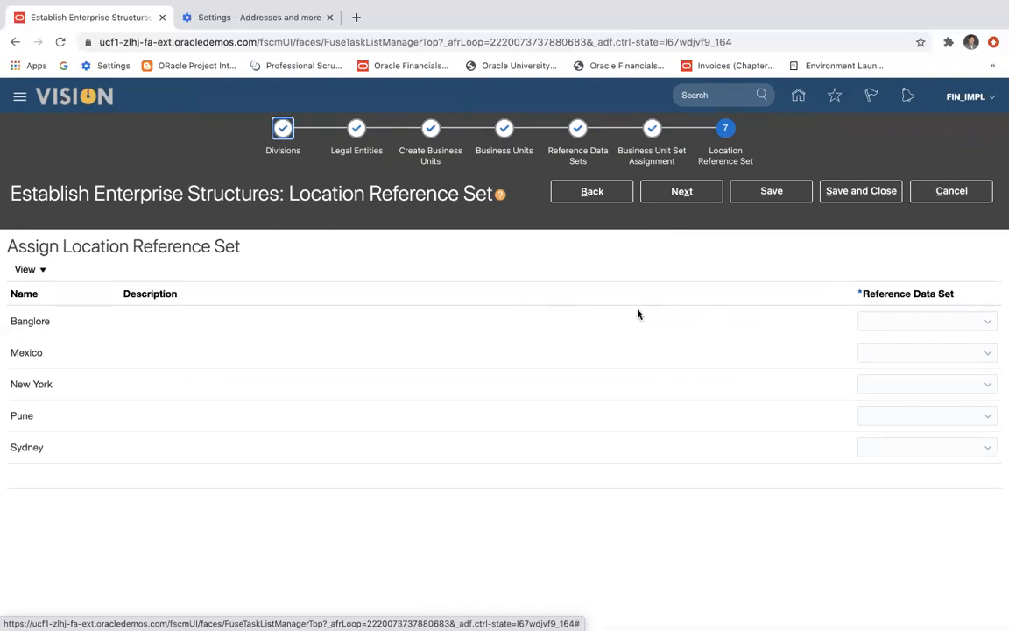
# Assign Vision APAC Bangalore LE SET to the Banglore location and Vision SA US LE SET to Mexico as reference data sets.
pyautogui.click(988, 323)
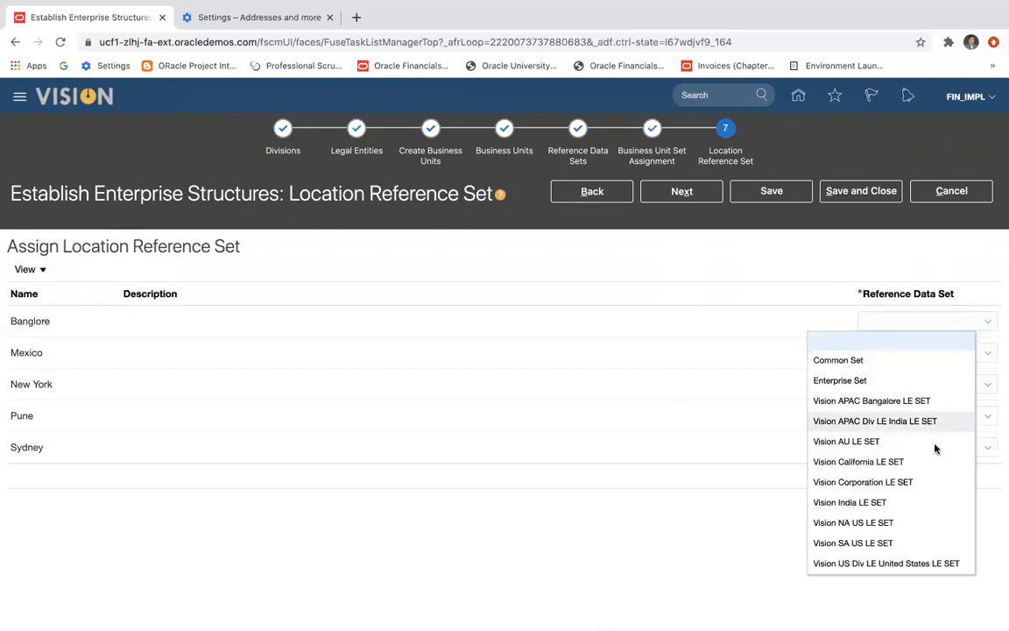
pyautogui.click(926, 403)
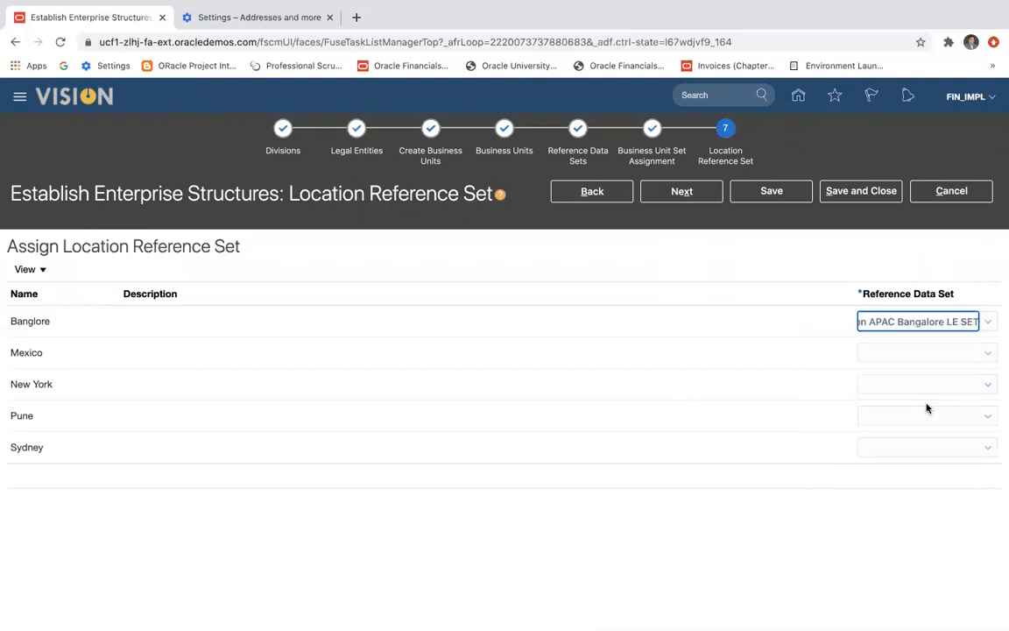
pyautogui.click(985, 359)
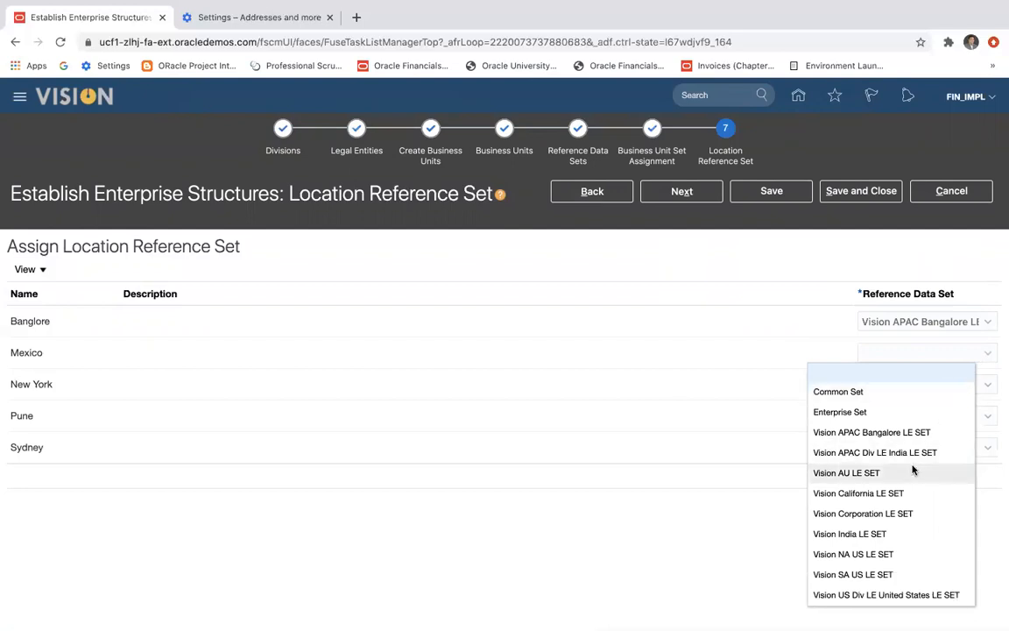
pyautogui.click(888, 574)
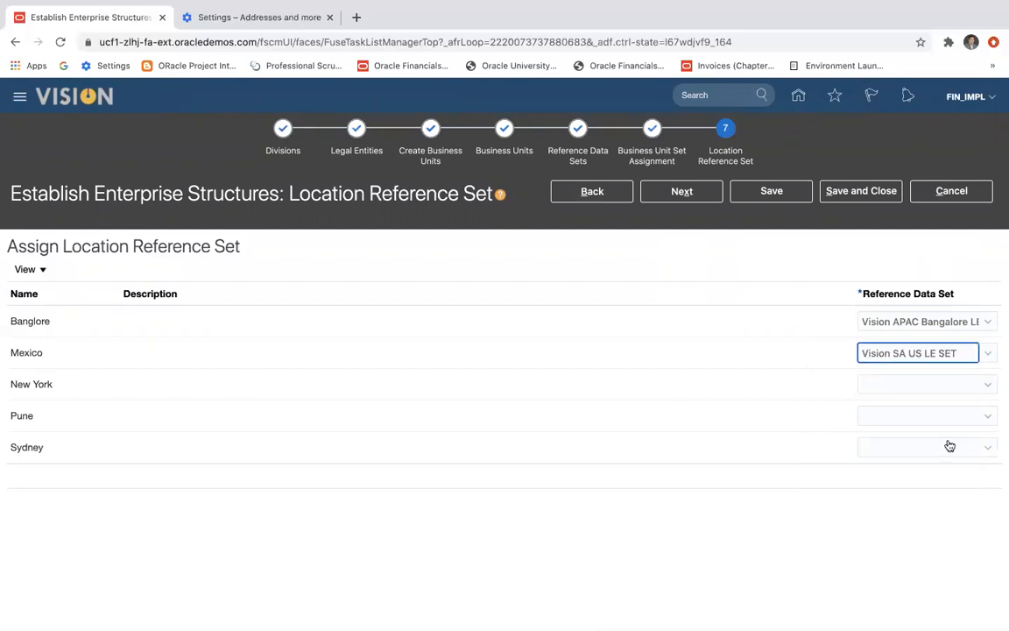
# Assign Vision NA US LE SET to New York, Vision India LE SET to Pune and Vision AU LE SET to Sydney as reference data sets.
pyautogui.click(988, 388)
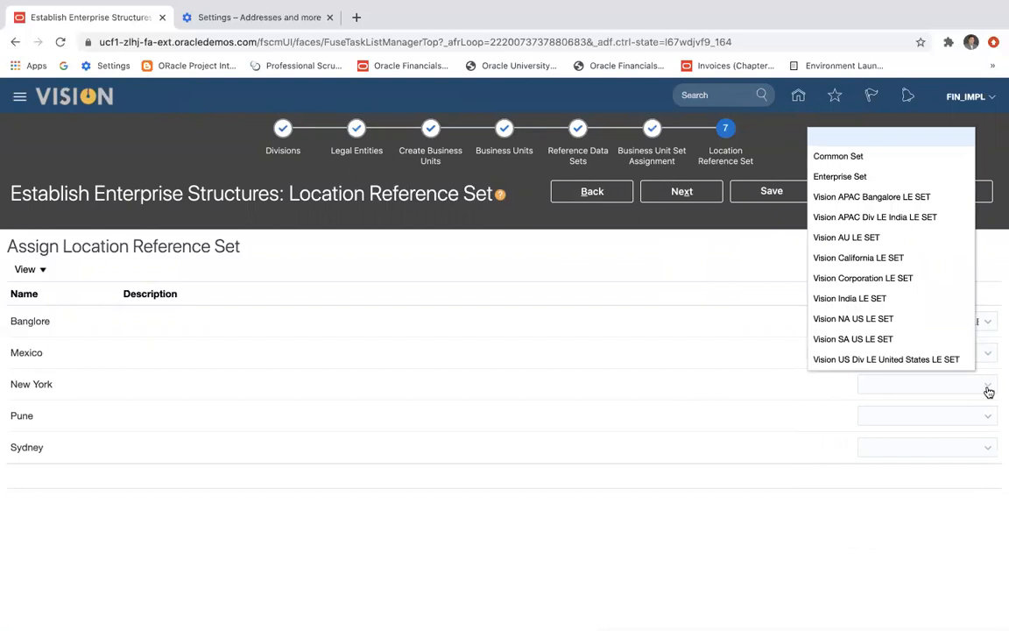
pyautogui.click(945, 327)
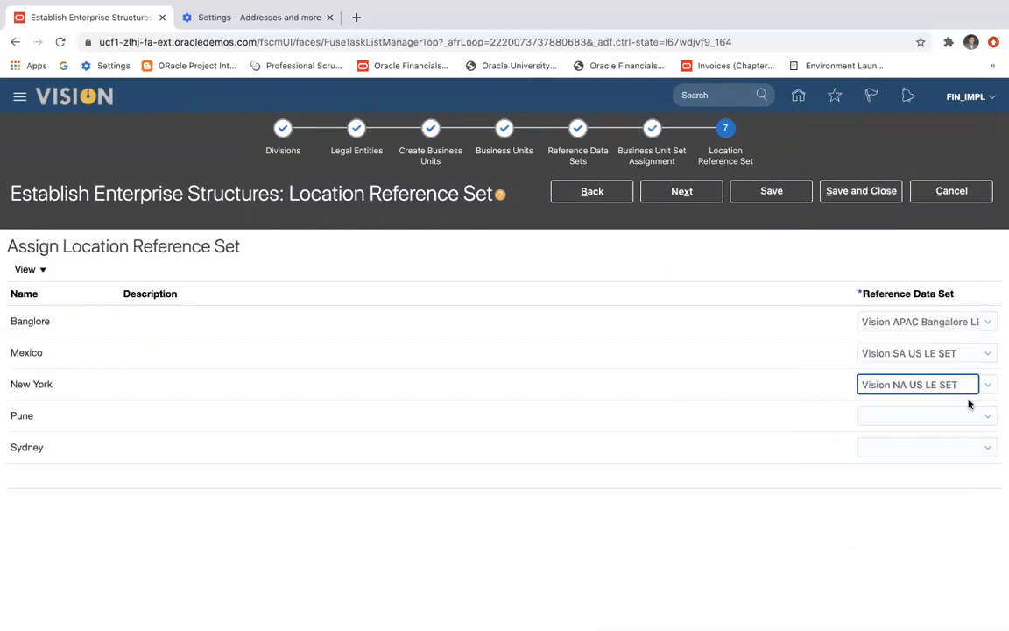
pyautogui.click(987, 422)
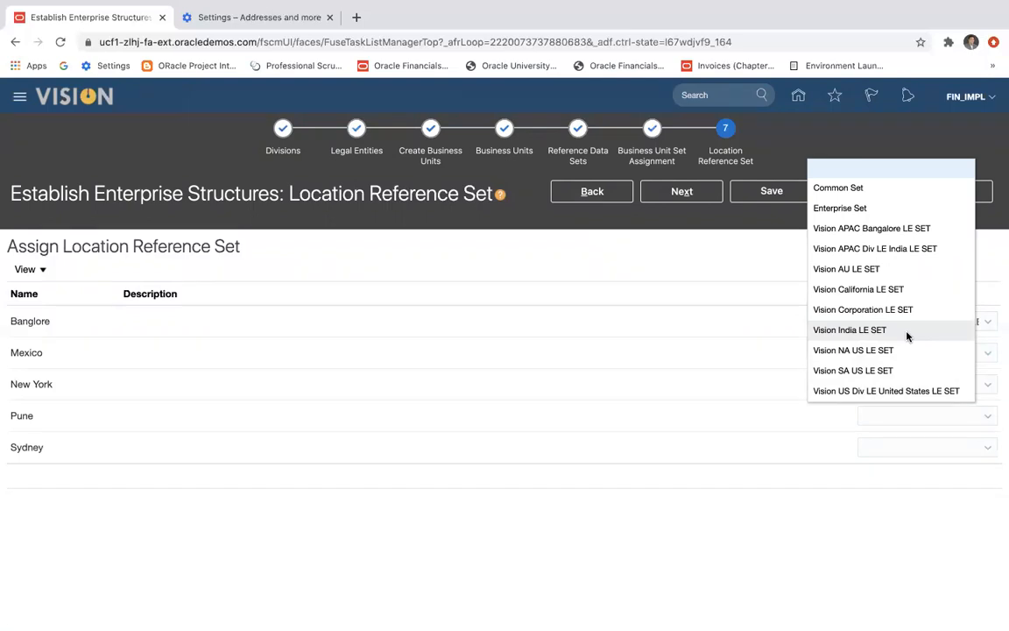
pyautogui.click(907, 336)
pyautogui.click(991, 450)
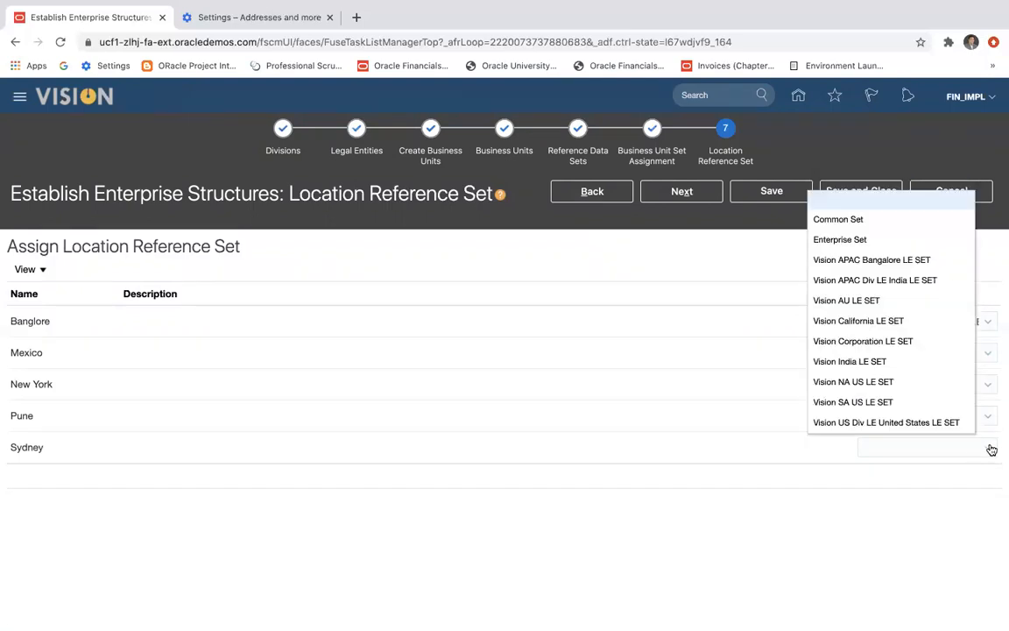
pyautogui.click(883, 301)
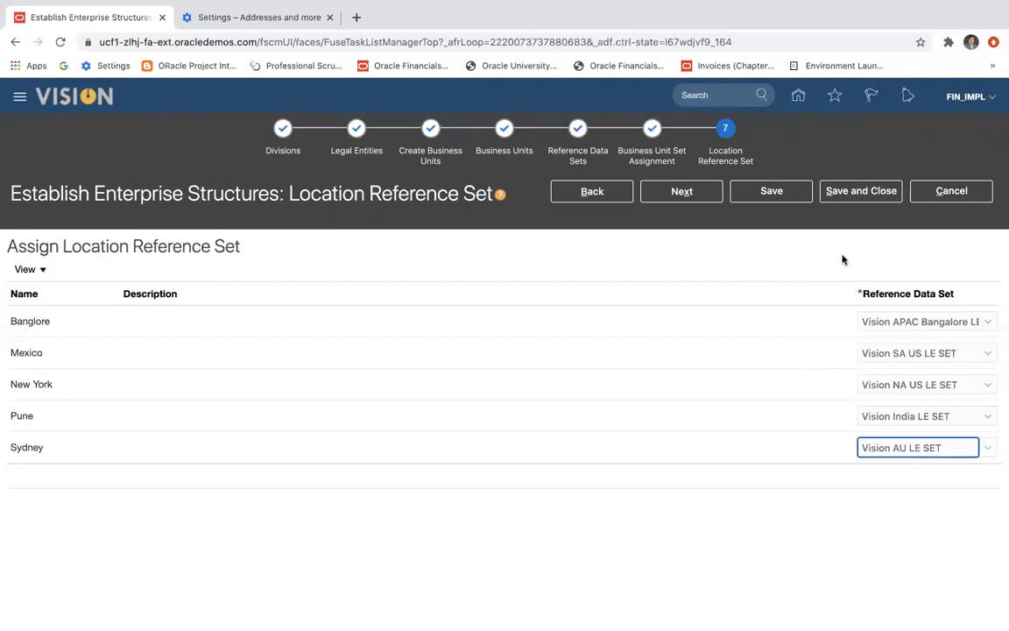
# Save the location reference set assignments and proceed to the review of the enterprise structure results.
pyautogui.click(777, 200)
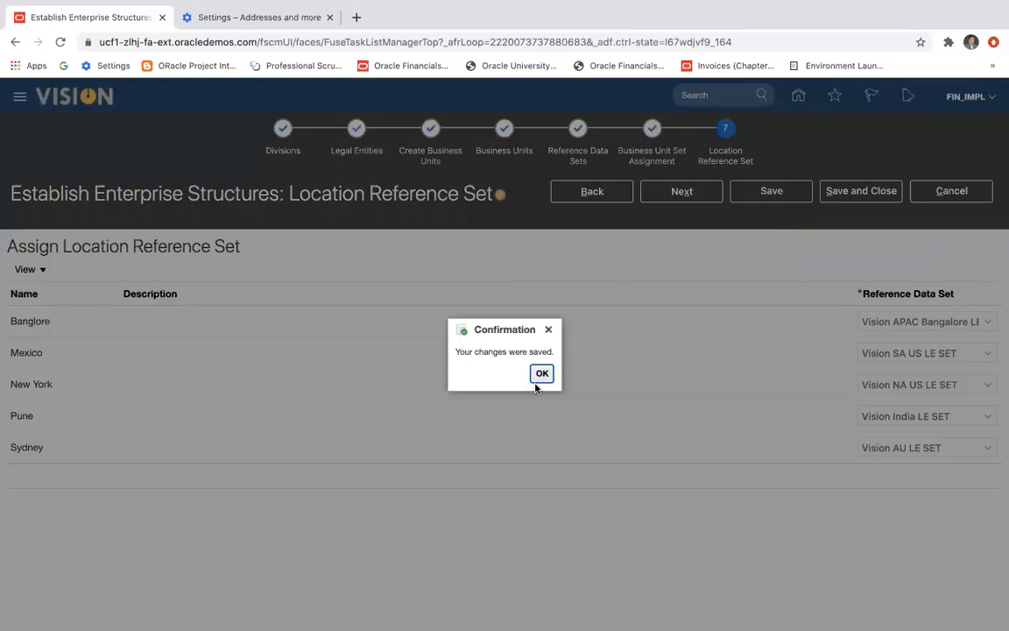
pyautogui.click(542, 374)
pyautogui.click(675, 201)
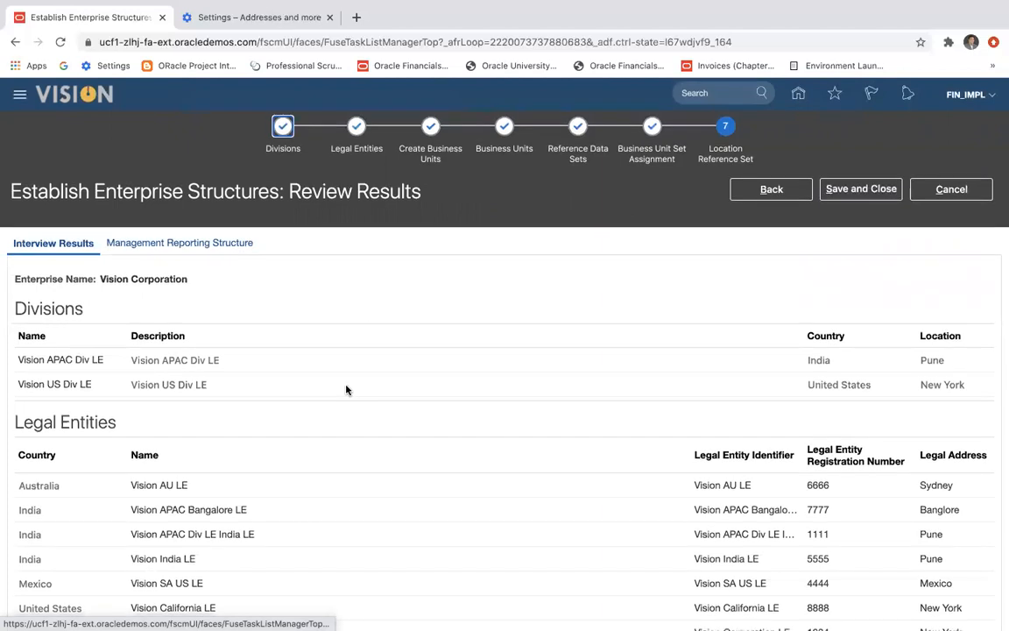
# Examine the interview results for Vision Corporation: divisions, legal entities, business units and reference data sets.
pyautogui.scroll(-1, 350, 390)
pyautogui.click(34, 261)
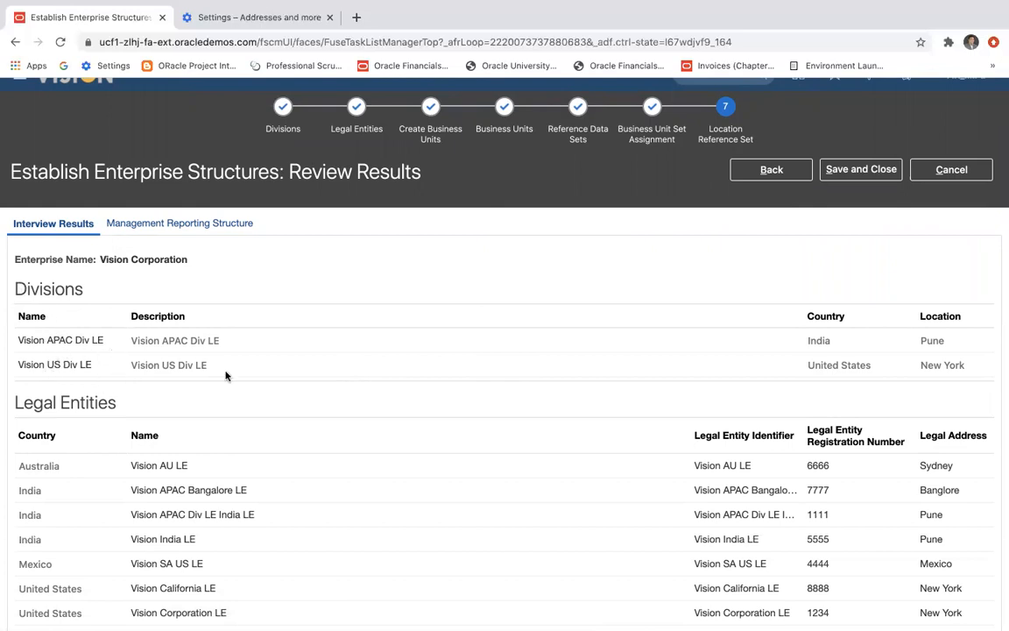
pyautogui.scroll(-1, 502, 408)
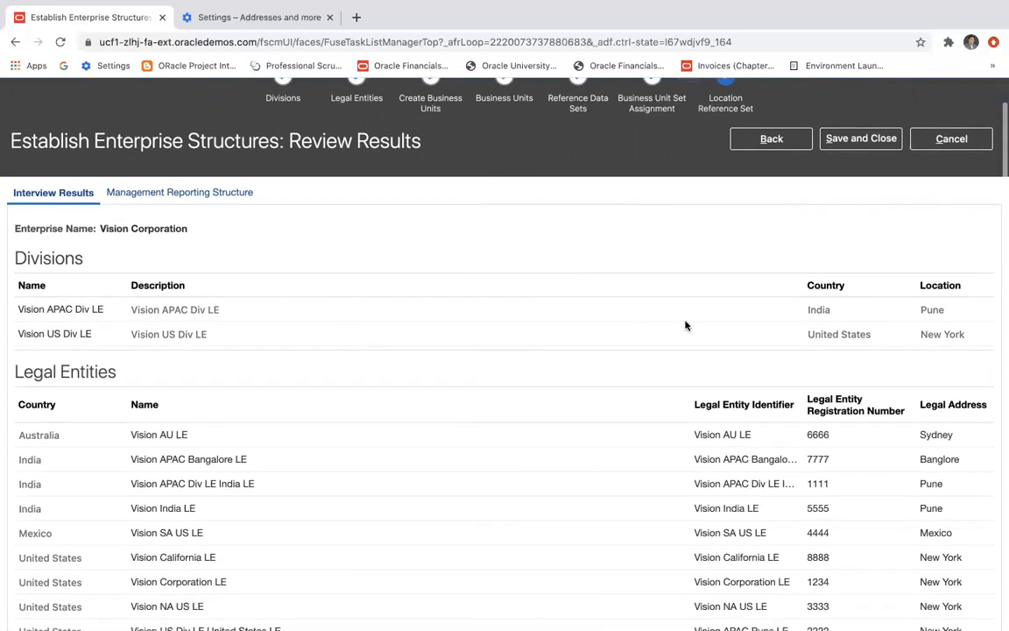
pyautogui.scroll(-5, 576, 367)
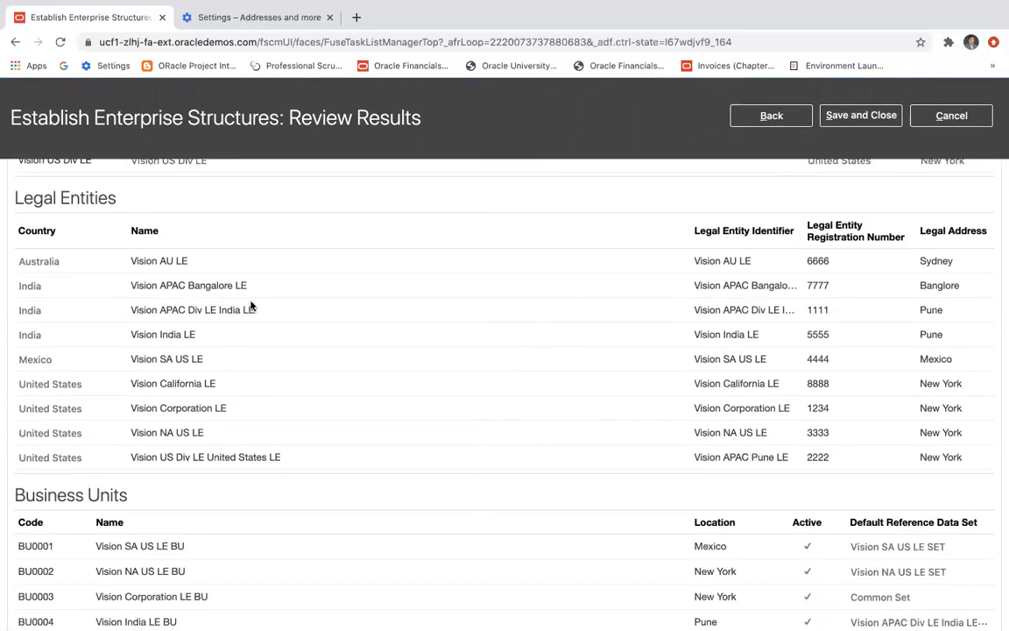
pyautogui.scroll(-6, 333, 354)
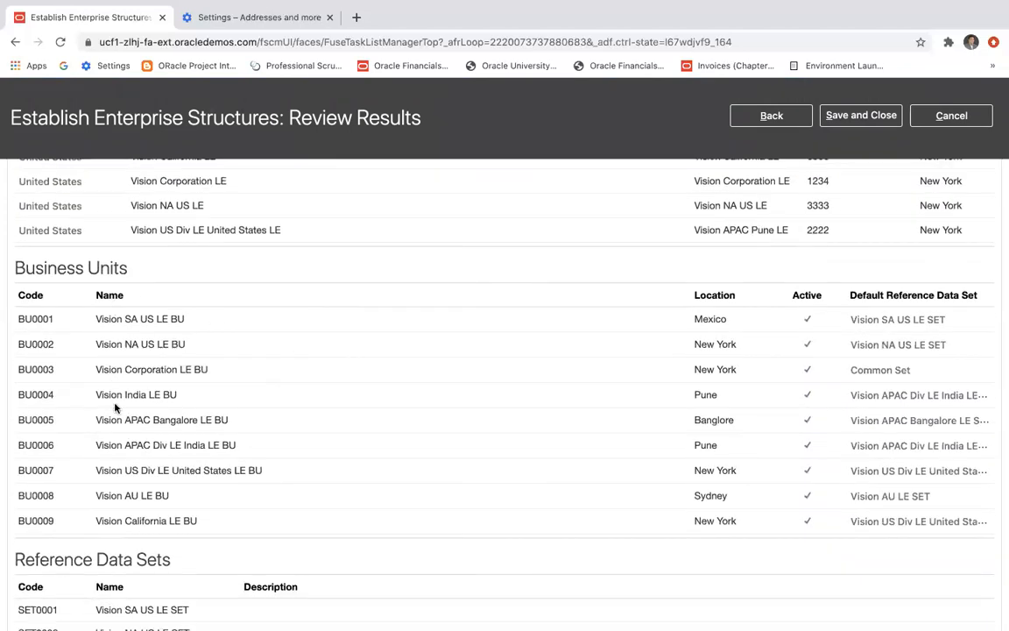
pyautogui.scroll(-6, 584, 466)
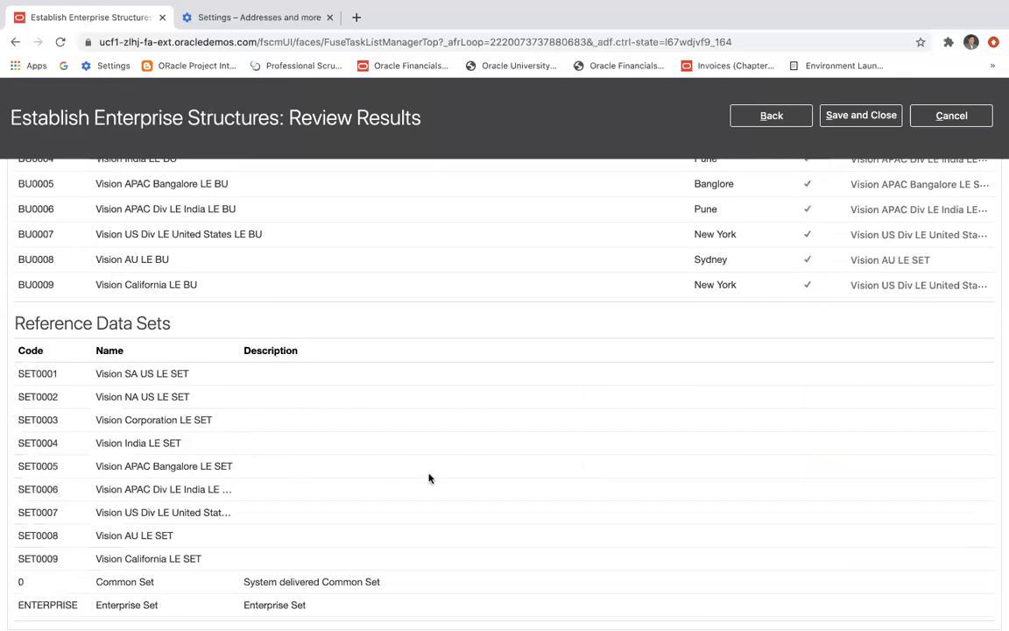
pyautogui.scroll(5, 534, 442)
pyautogui.scroll(12, 533, 443)
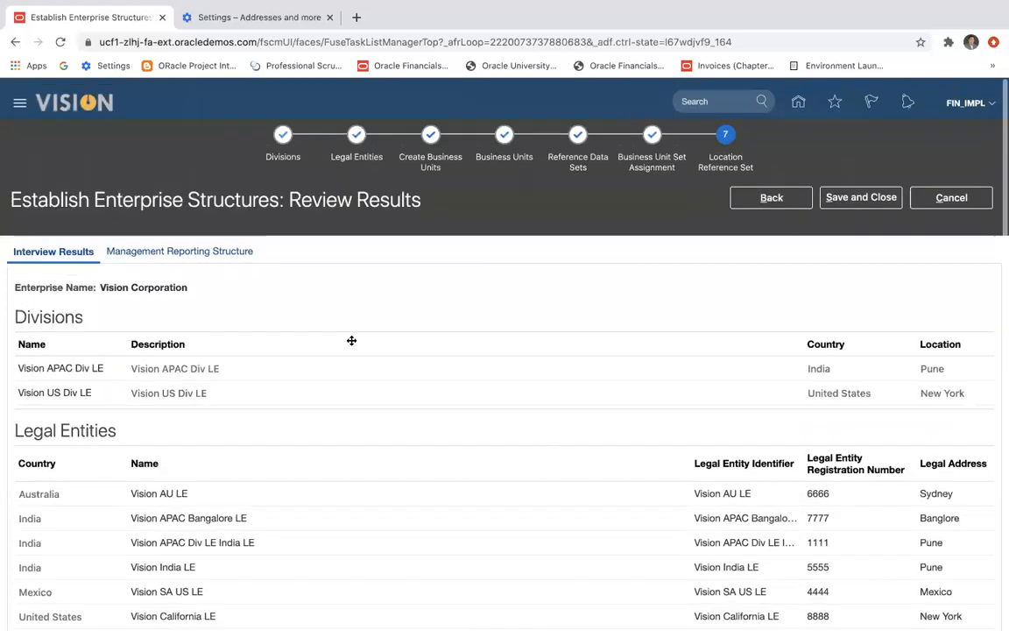
# Show the management reporting structure chart and try to expand the APAC division beneath the ultimate holding company.
pyautogui.click(210, 246)
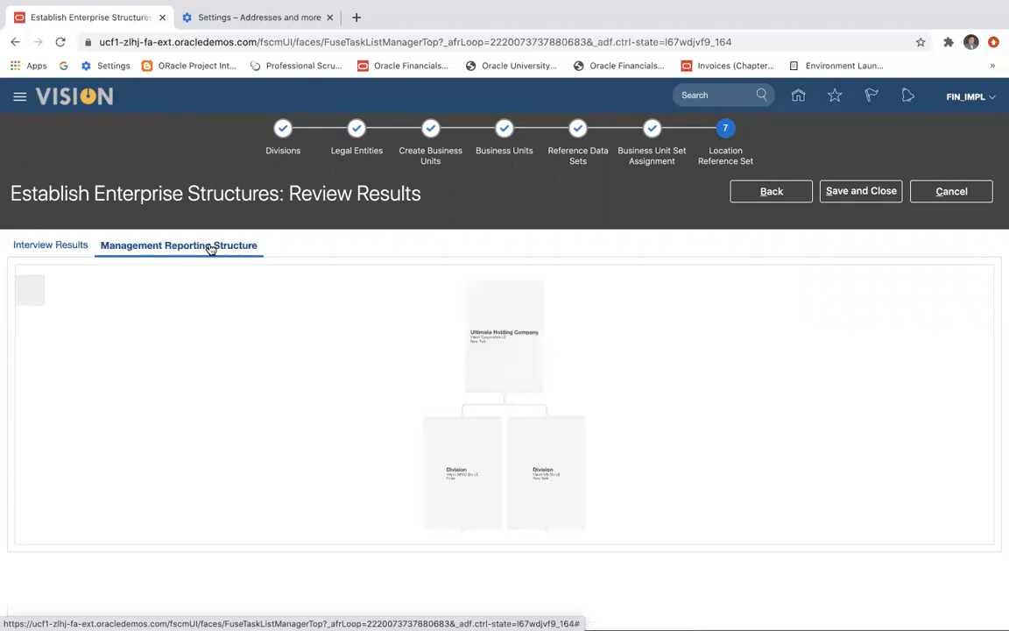
pyautogui.click(462, 536)
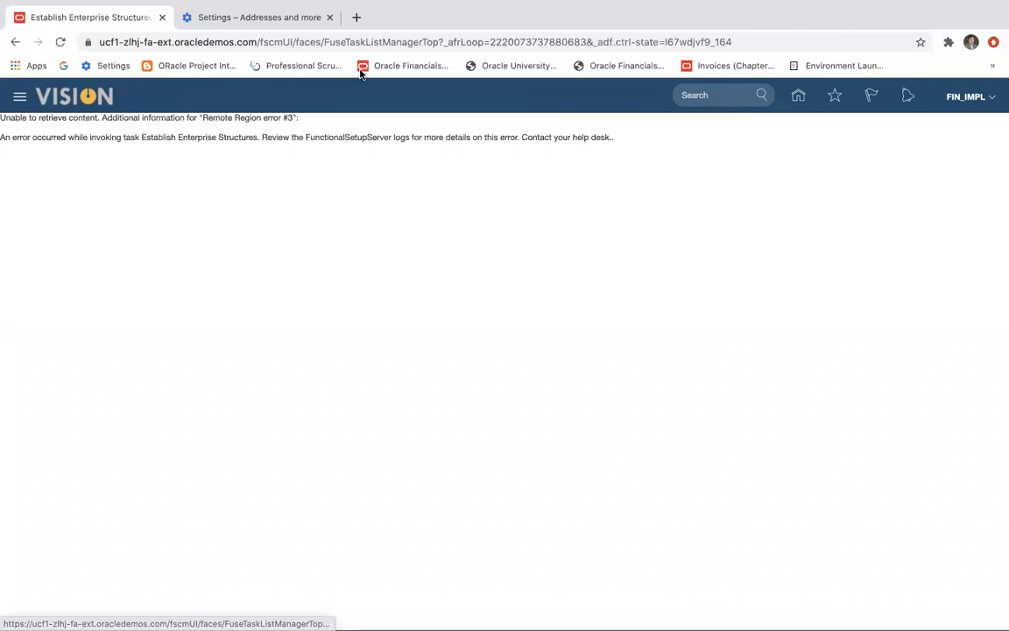
# Go back to the application home page and reopen Setup and Maintenance.
pyautogui.click(14, 43)
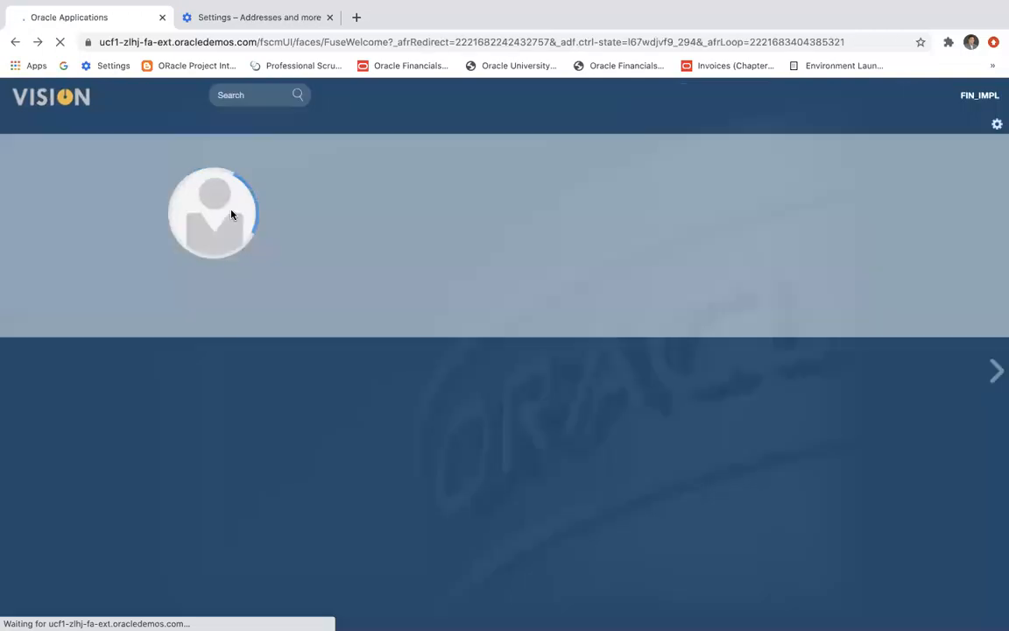
pyautogui.click(981, 103)
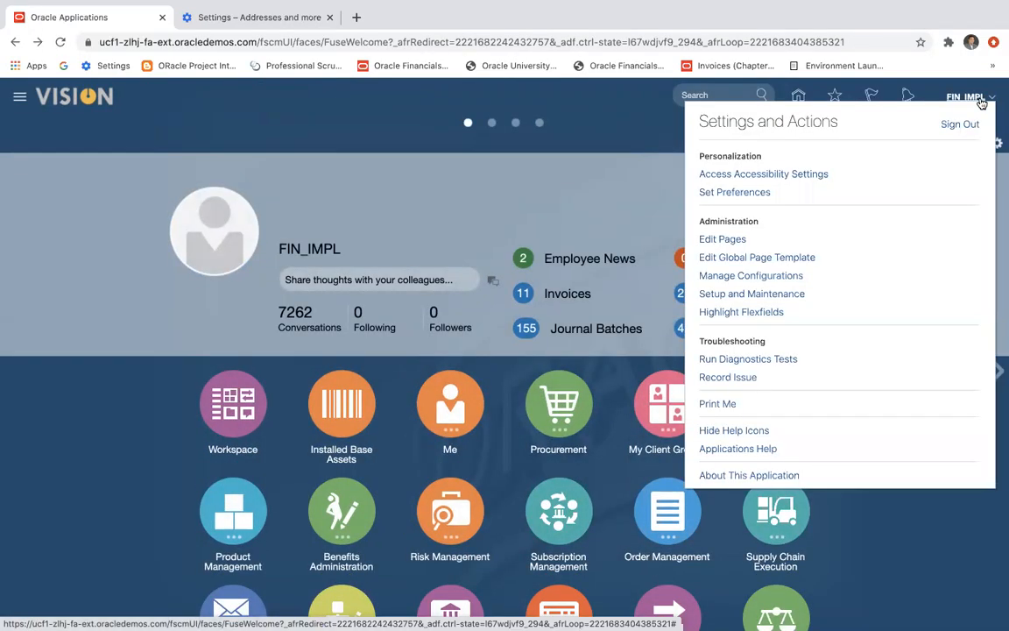
pyautogui.click(759, 300)
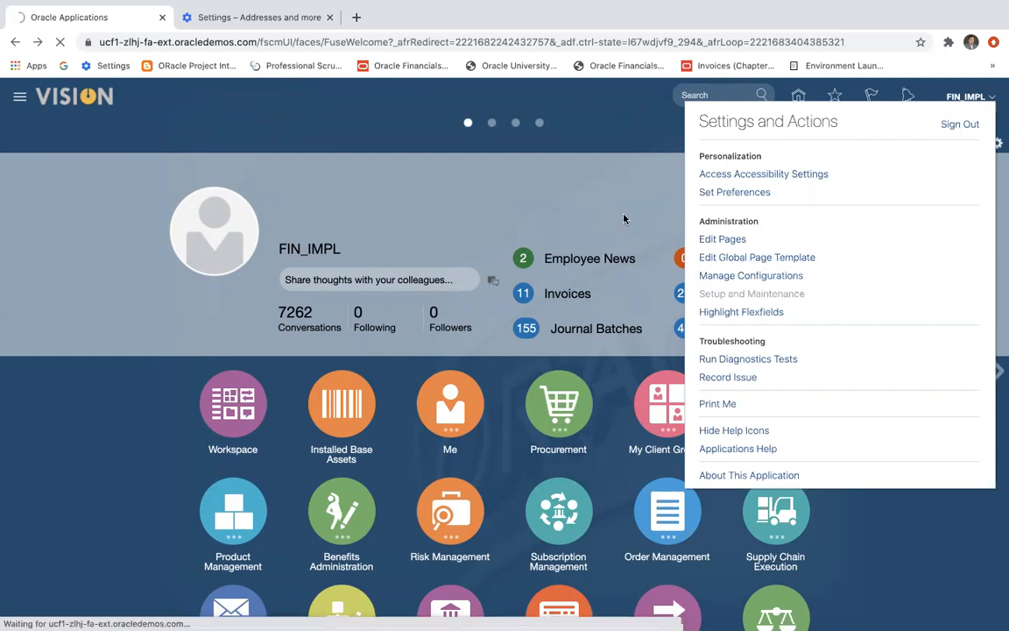
# Switch to PowerPoint to consult the Enterprise Structure slide while the setup page loads.
pyautogui.press('super+Tab')
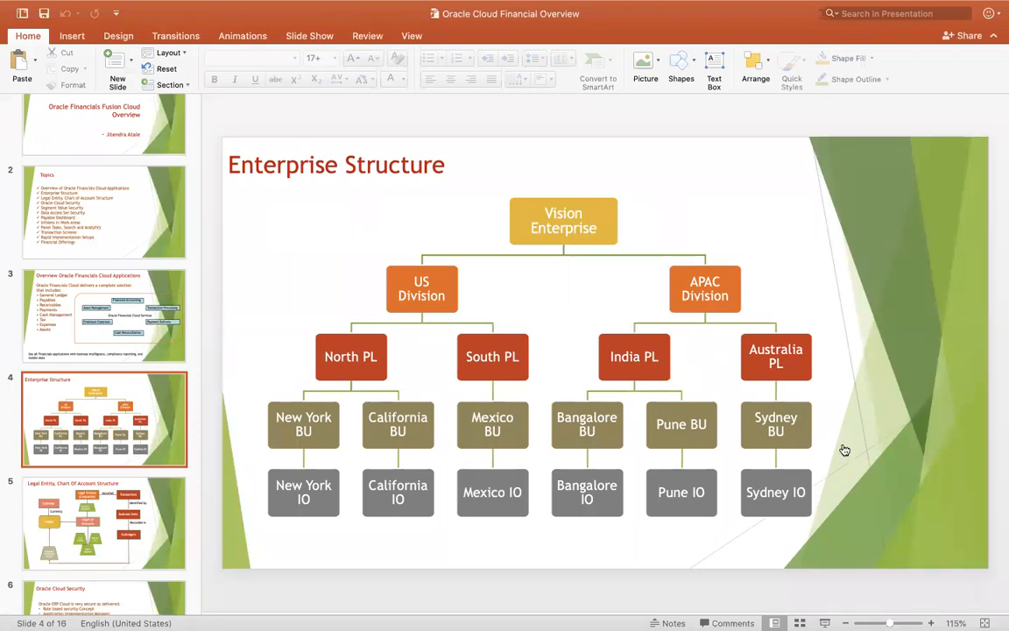
pyautogui.press('super+Tab')
pyautogui.press('super+Tab')
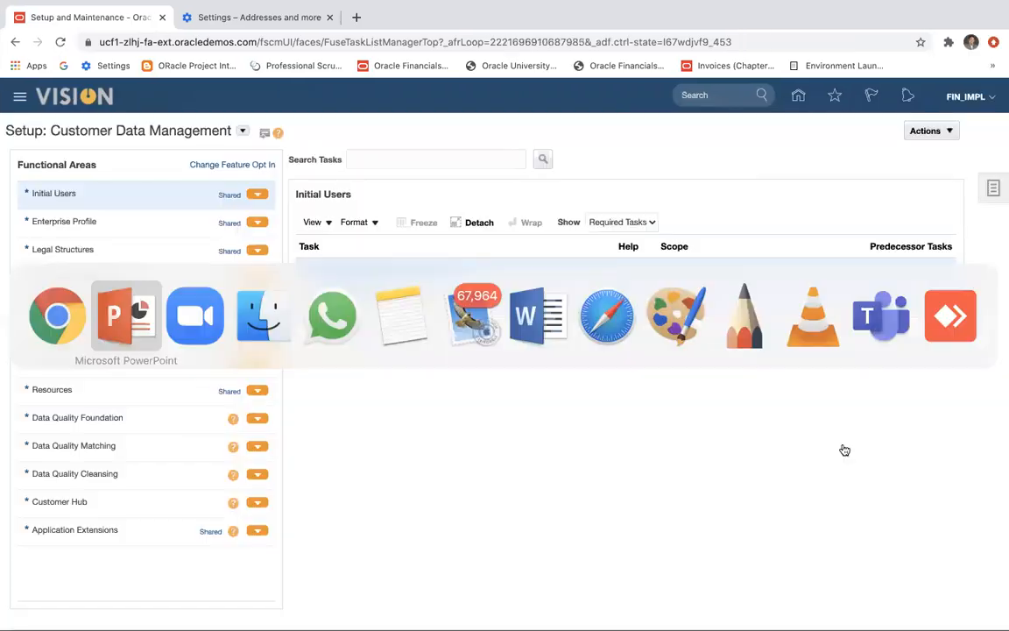